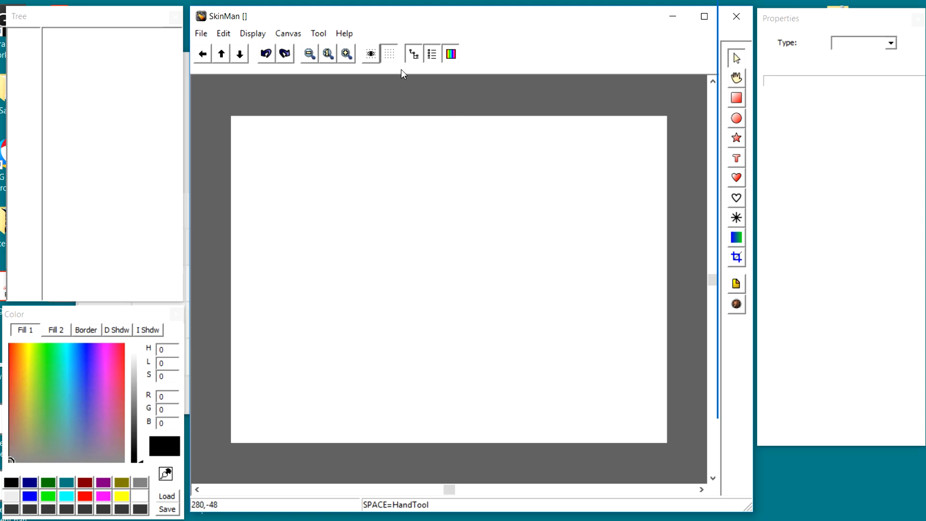
Set the canvas size to 500 wide by 500 high in the image properties
left_click(281, 35)
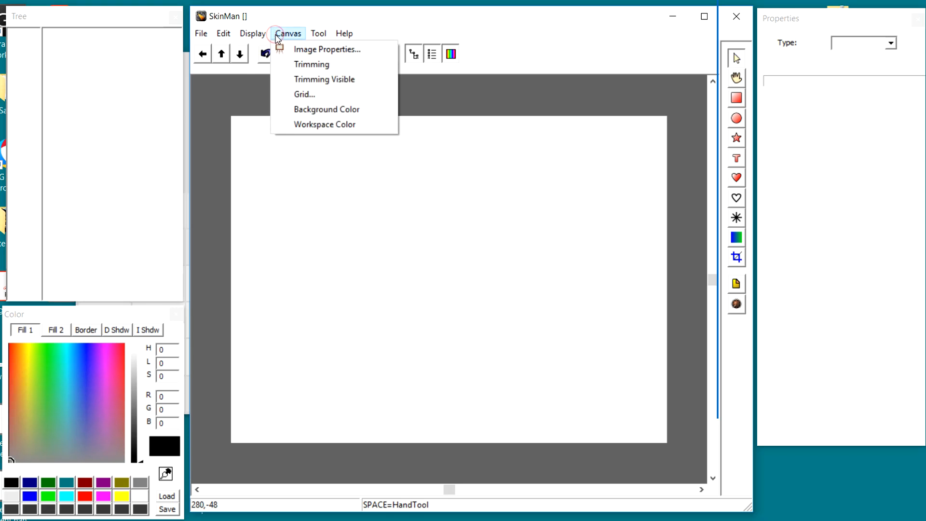
left_click(299, 54)
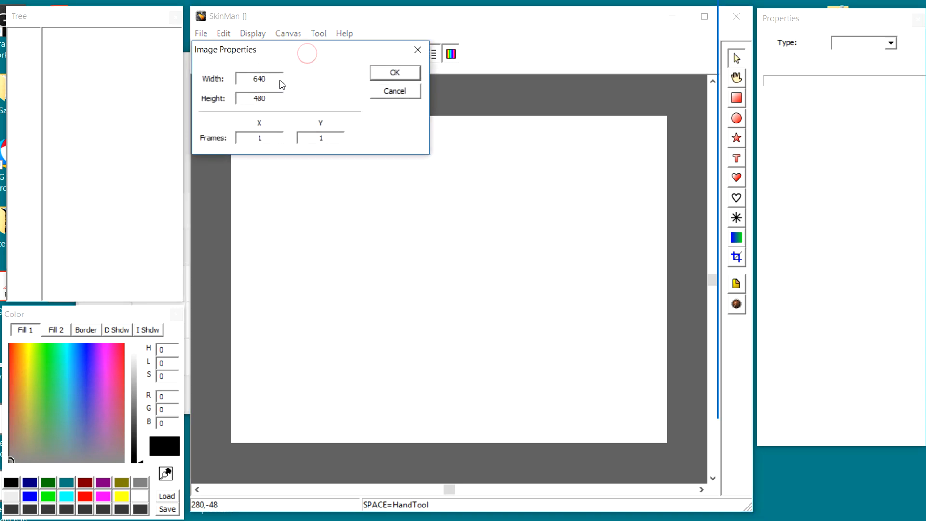
left_click_drag(273, 81, 217, 63)
type("500")
double_click(261, 98)
type("500")
left_click(377, 72)
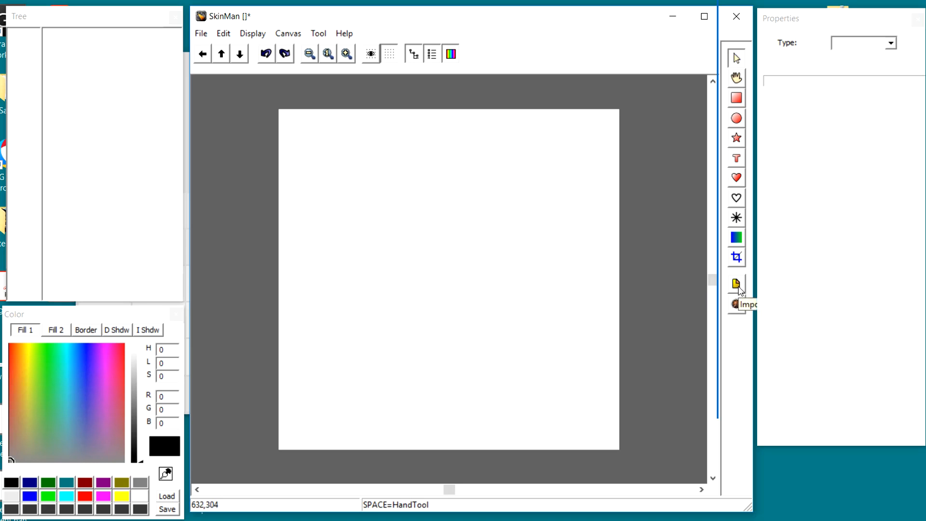
Import the gyro.jpg image from the SkinMan Tutorial folder onto the canvas
left_click(738, 287)
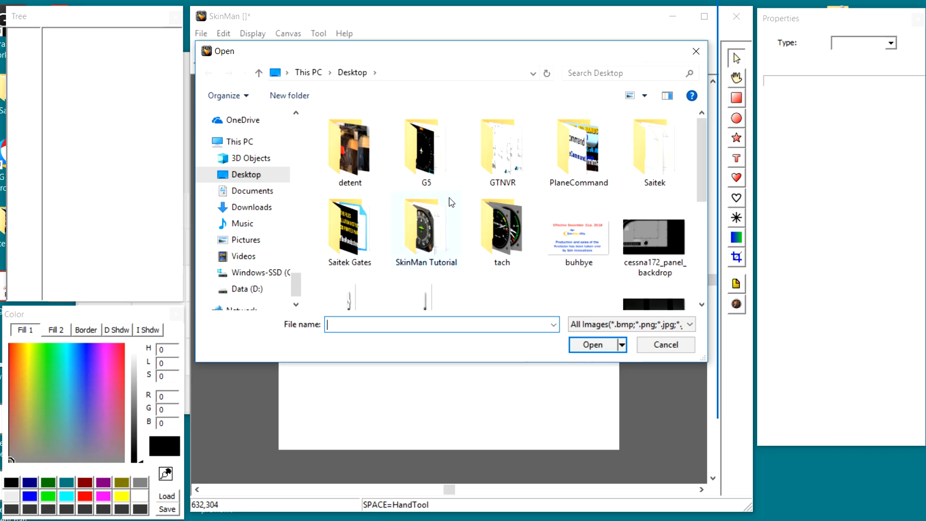
double_click(405, 241)
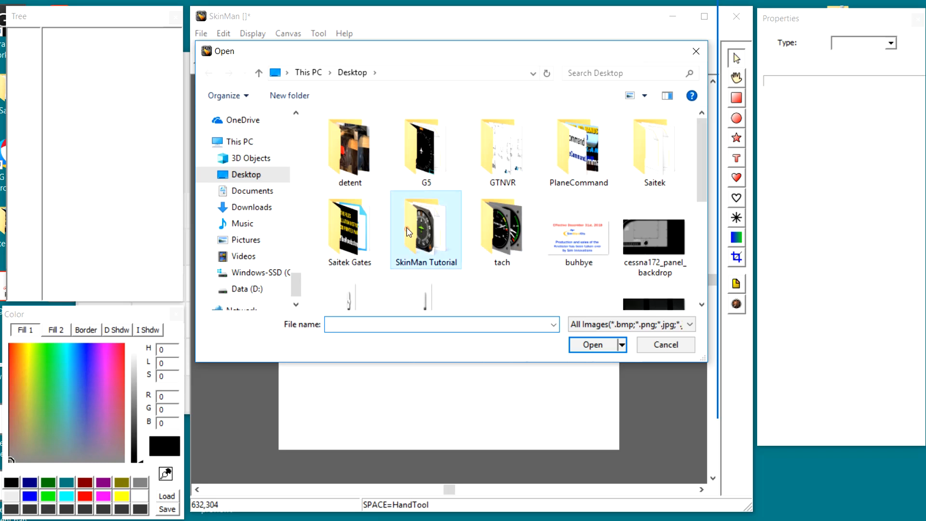
double_click(356, 300)
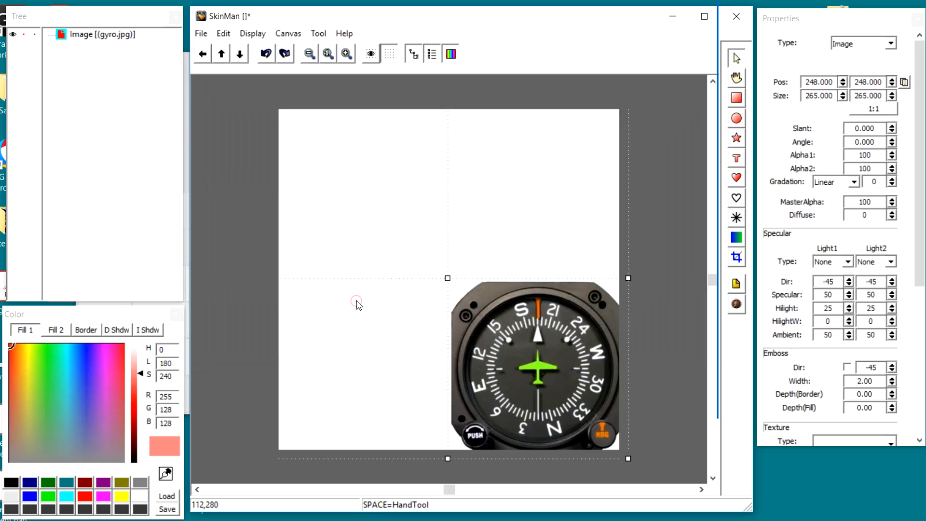
Move the gyro image to position 0, 0 and scale it proportionally to 496 by 496 to fill the canvas
left_click_drag(530, 350, 360, 181)
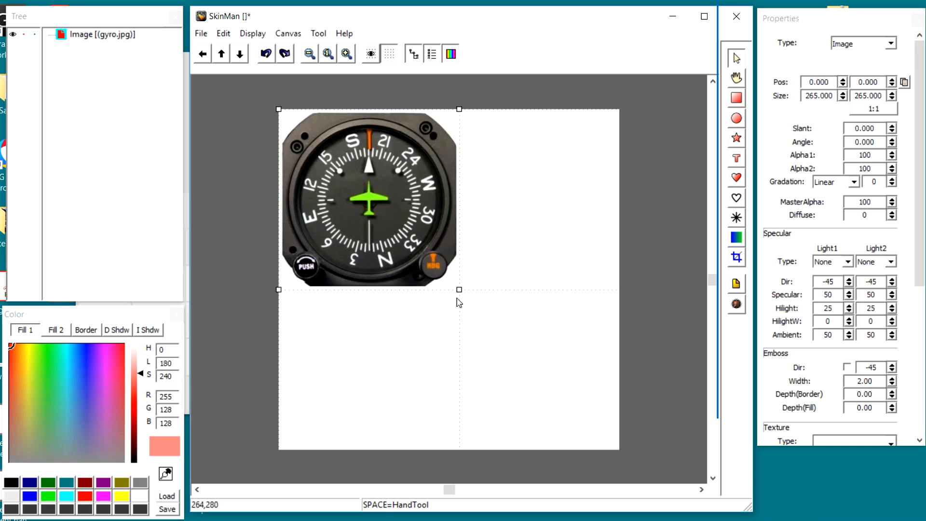
left_click_drag(459, 290, 604, 447)
left_click(547, 350)
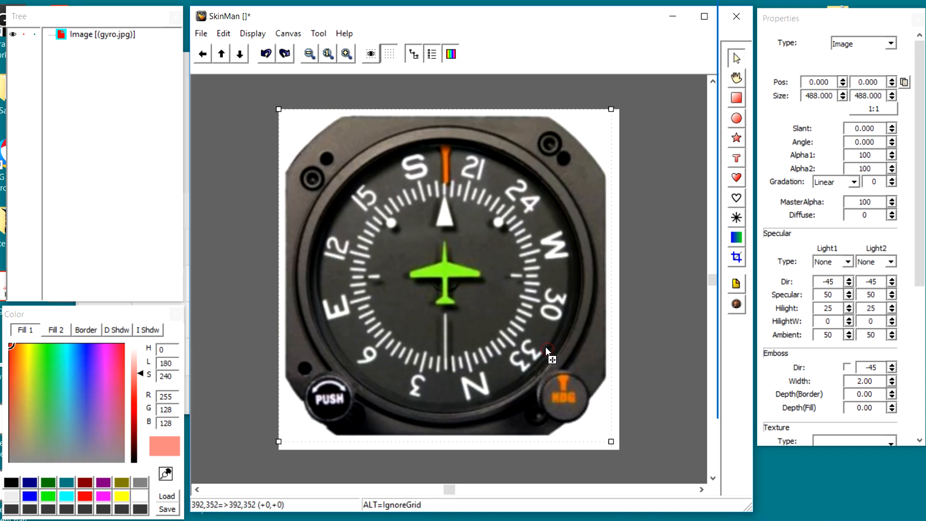
mouse_move(546, 350)
left_mouse_down()
mouse_move(533, 342)
mouse_move(550, 357)
mouse_move(540, 352)
left_mouse_up()
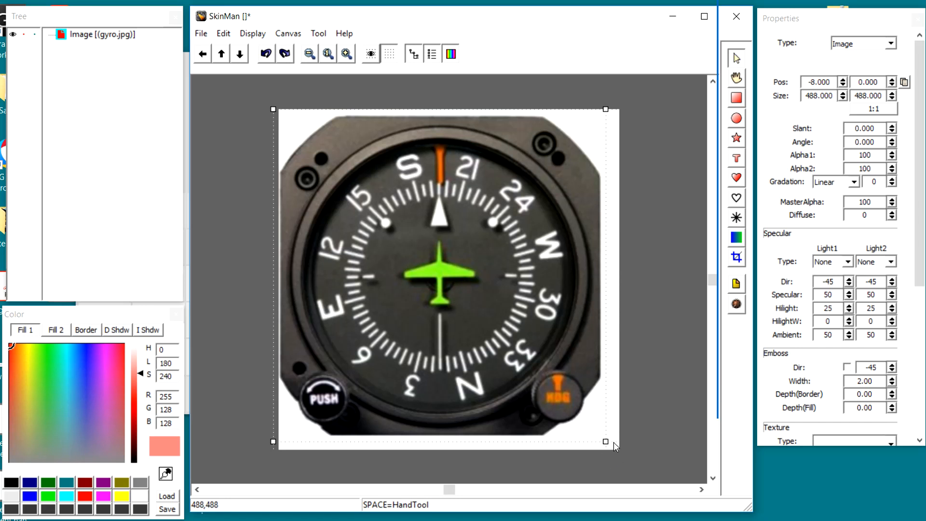
mouse_move(607, 442)
left_mouse_down()
mouse_move(626, 460)
mouse_move(620, 451)
left_mouse_up()
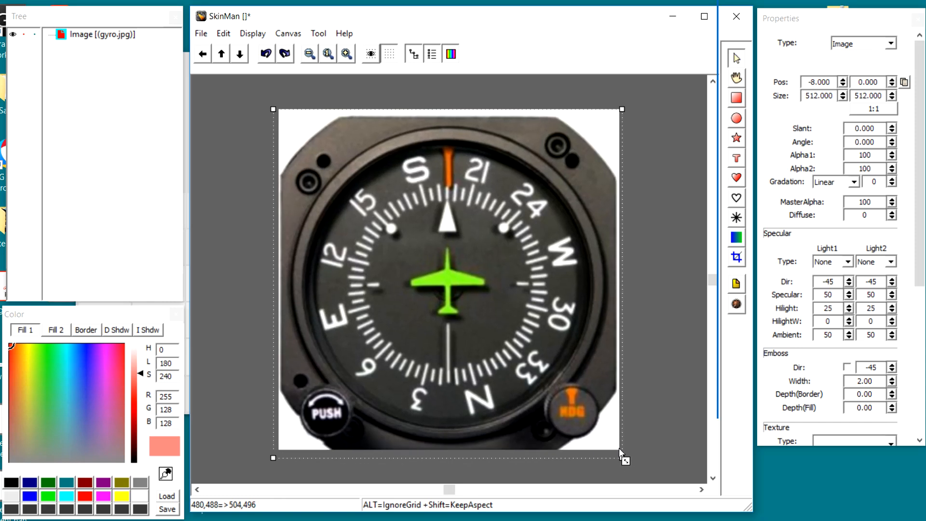
left_click_drag(512, 339, 513, 338)
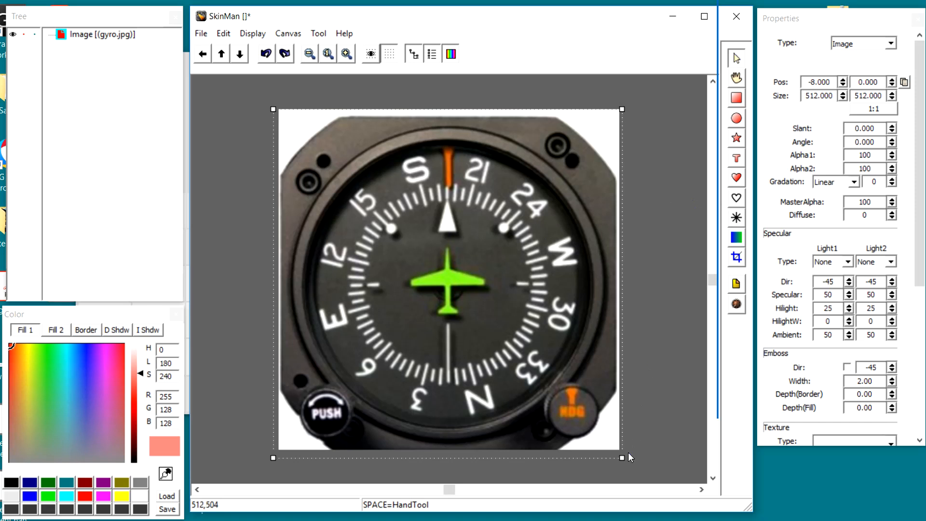
left_click_drag(622, 459, 610, 437)
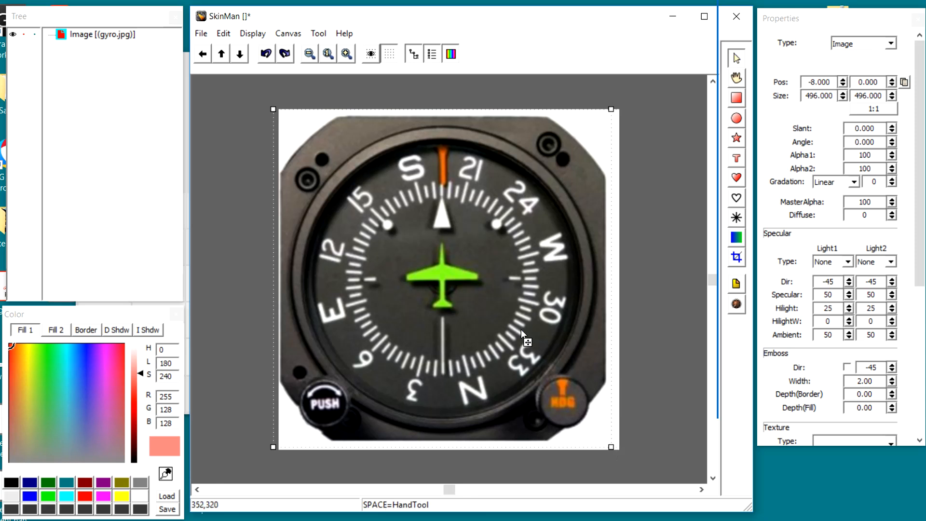
left_click_drag(523, 329, 526, 329)
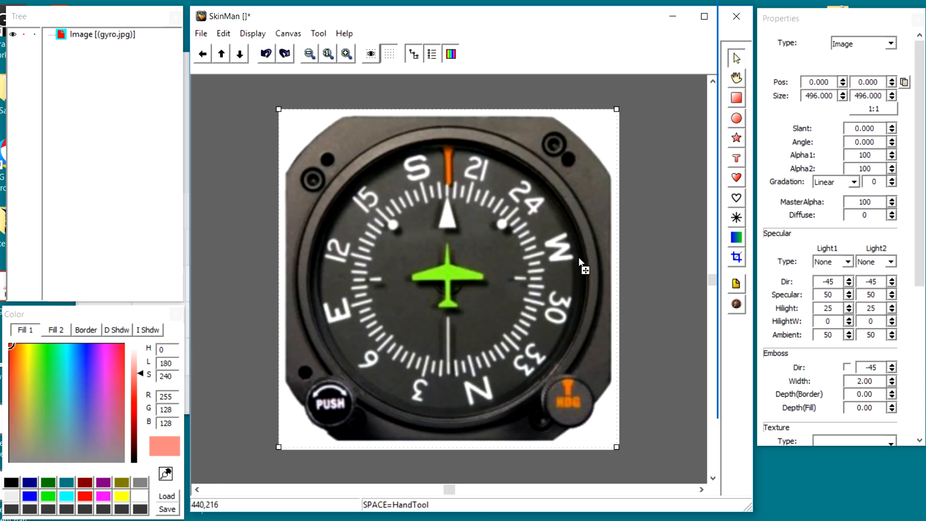
Draw a square radiating Lines object about 328 by 328 over the gyro dial
left_click(739, 218)
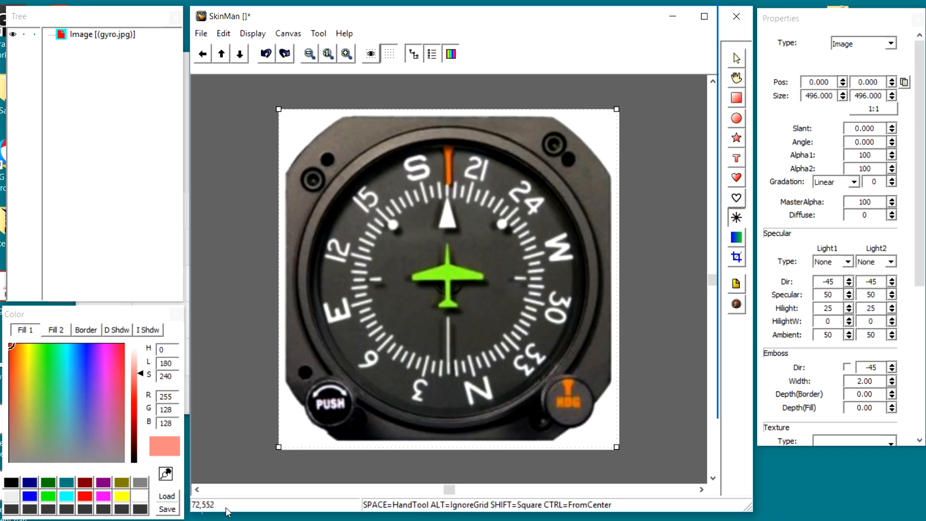
left_click(141, 496)
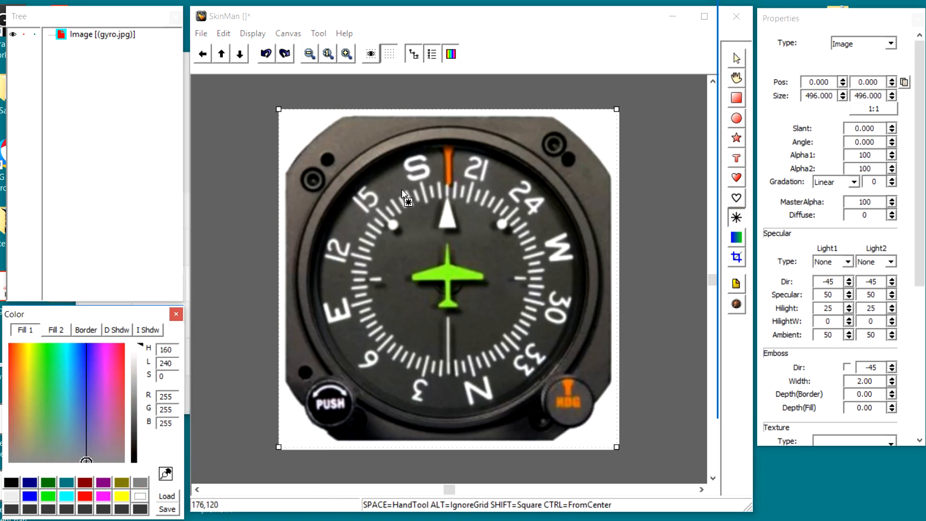
left_click_drag(368, 178, 594, 403)
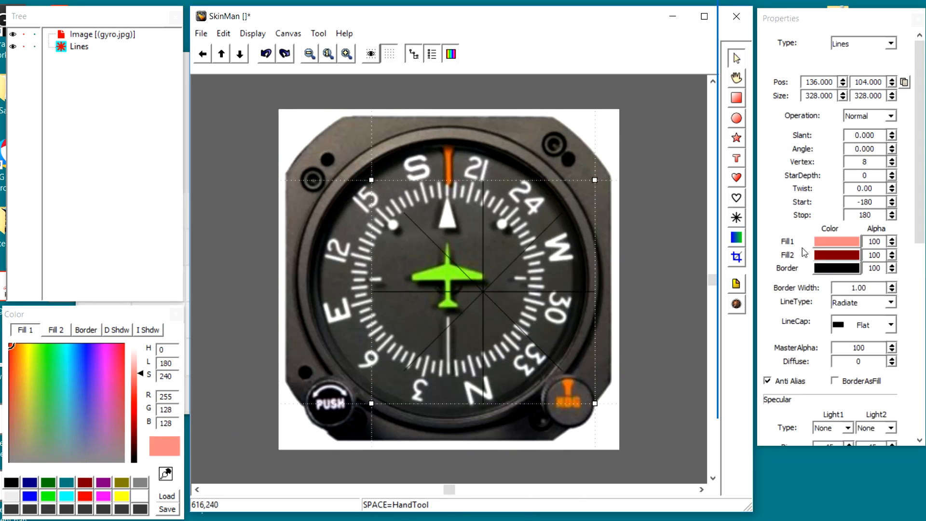
Make the border of the Lines object white and set its border width to 2.00
left_click(847, 270)
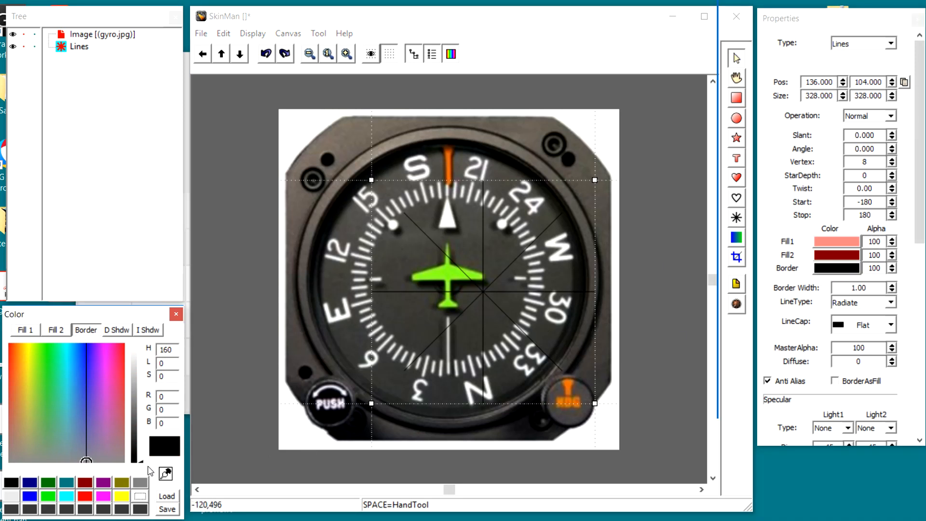
left_click(140, 496)
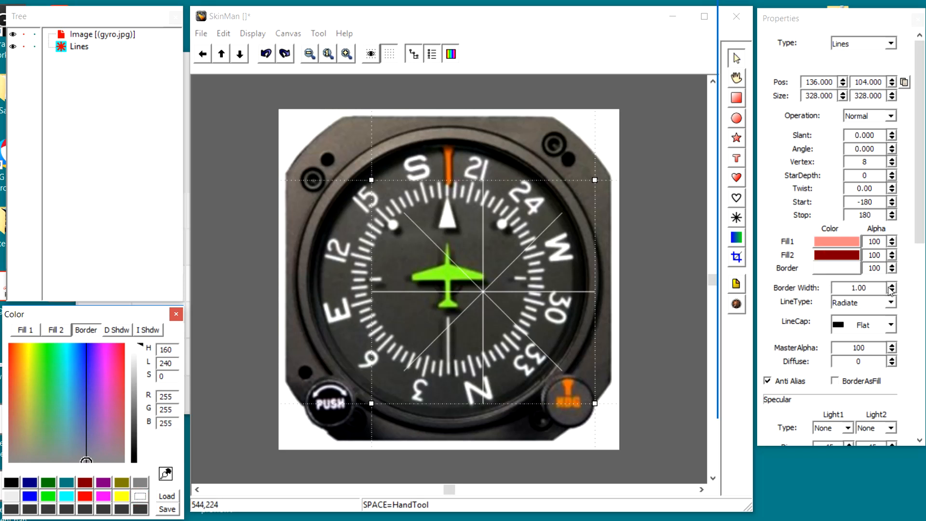
scroll(872, 289, "up", 2)
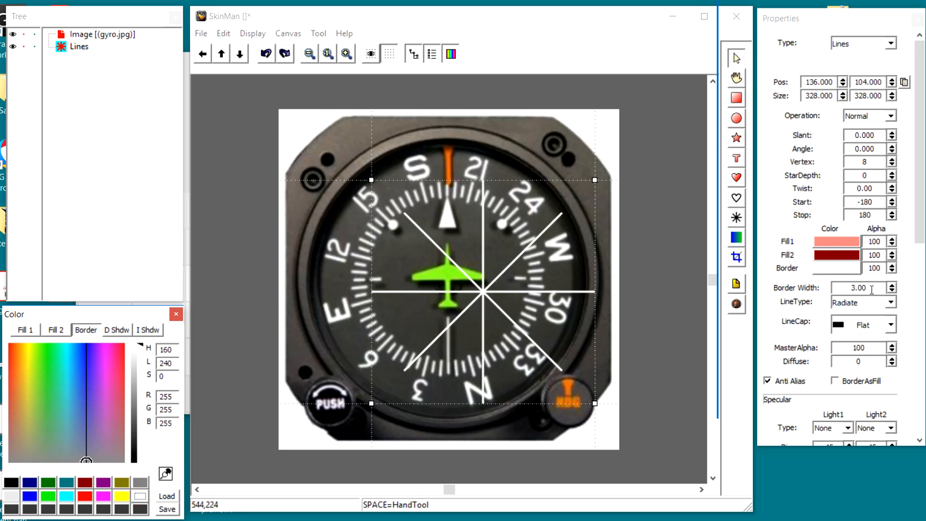
scroll(872, 290, "down", 1)
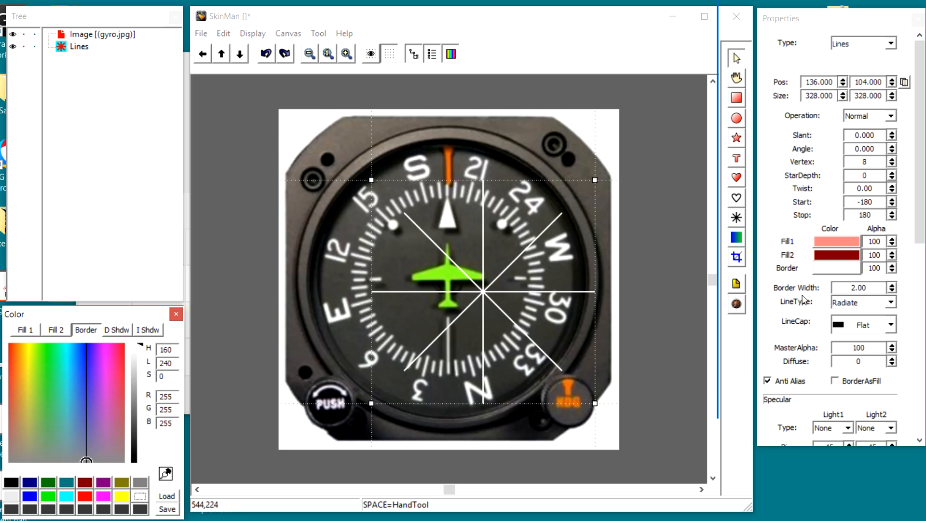
Centre the Lines object horizontally and vertically on the canvas
right_click(487, 297)
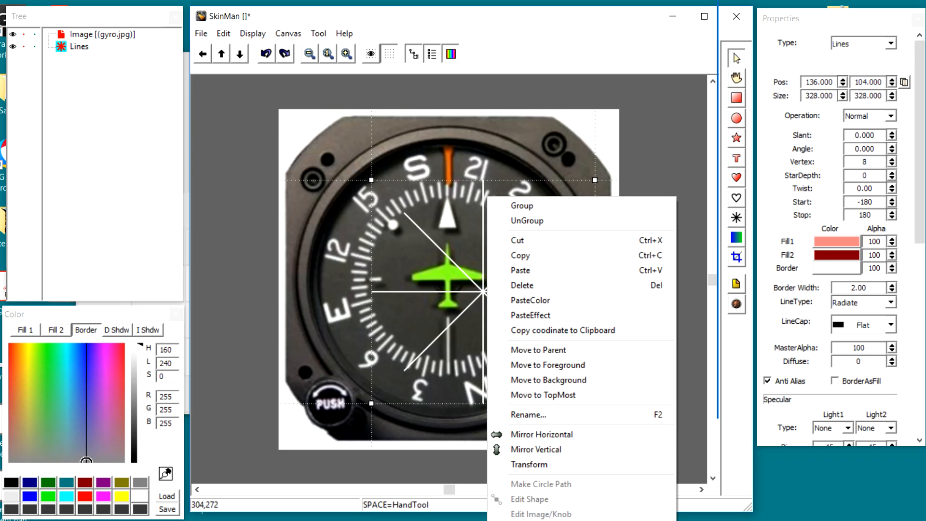
mouse_move(535, 520)
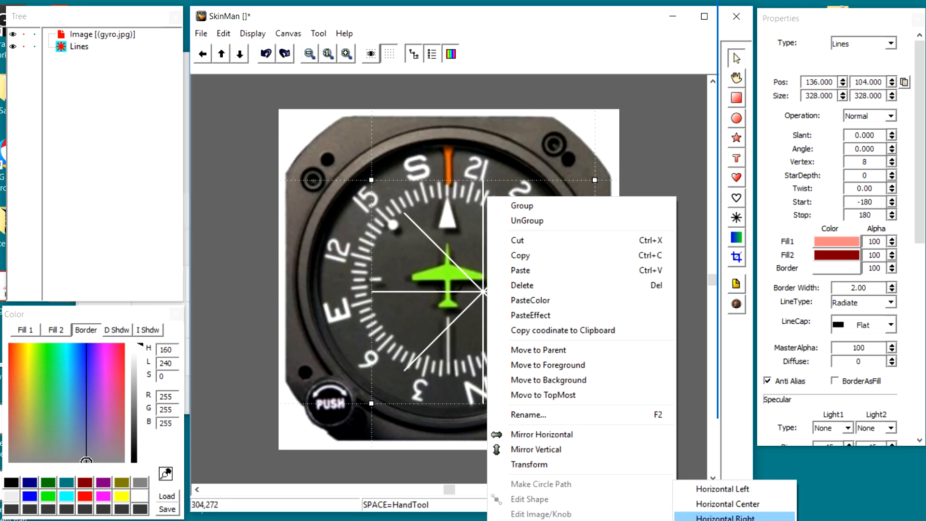
left_click(727, 504)
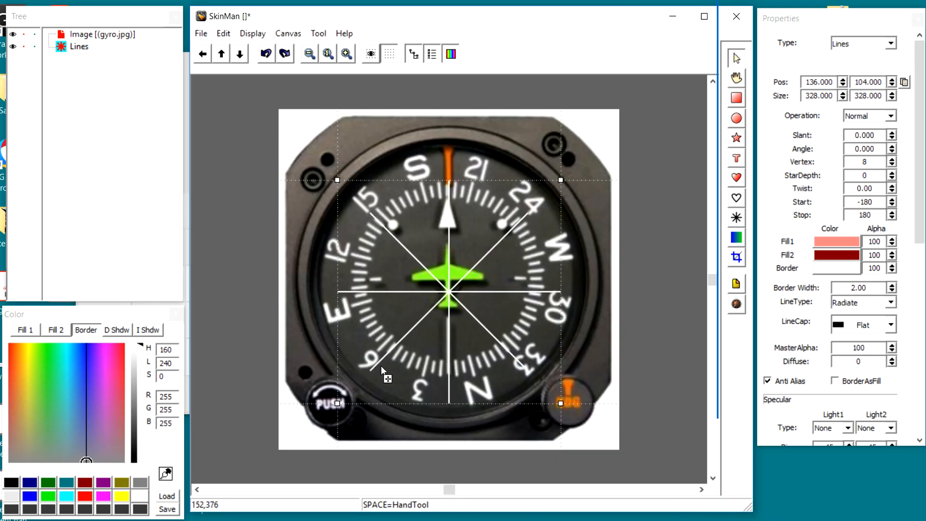
right_click(454, 298)
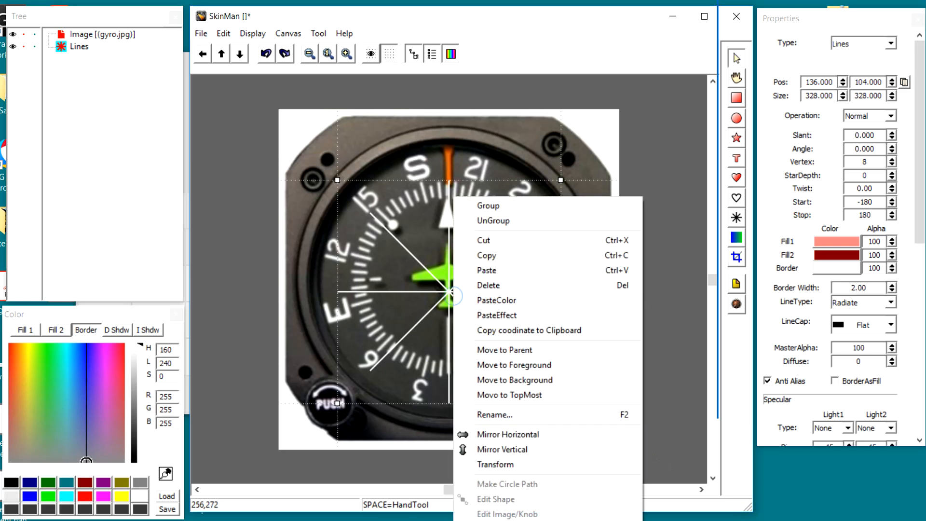
mouse_move(535, 520)
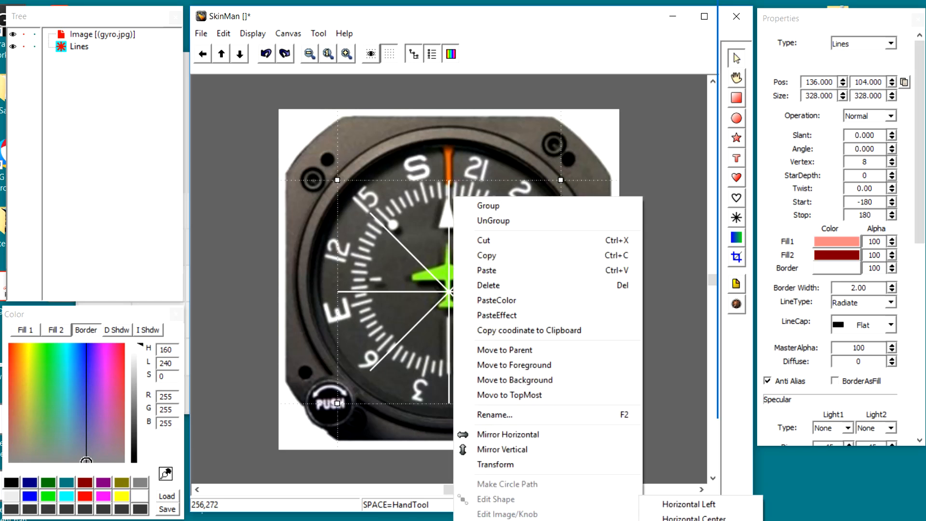
left_click(695, 520)
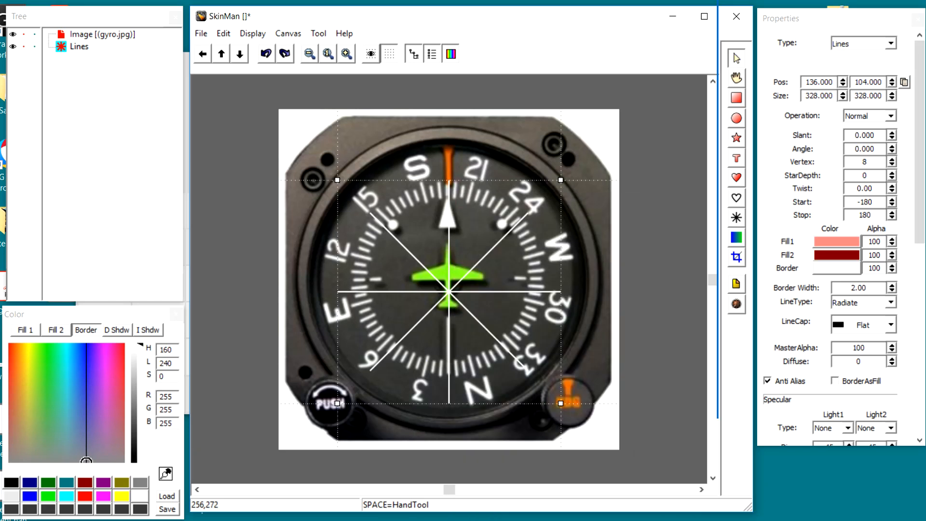
right_click(450, 296)
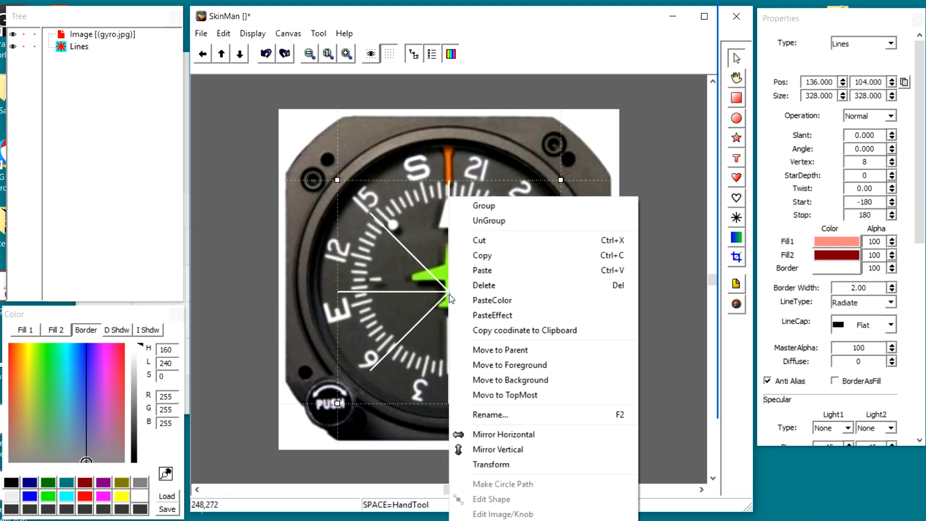
mouse_move(535, 520)
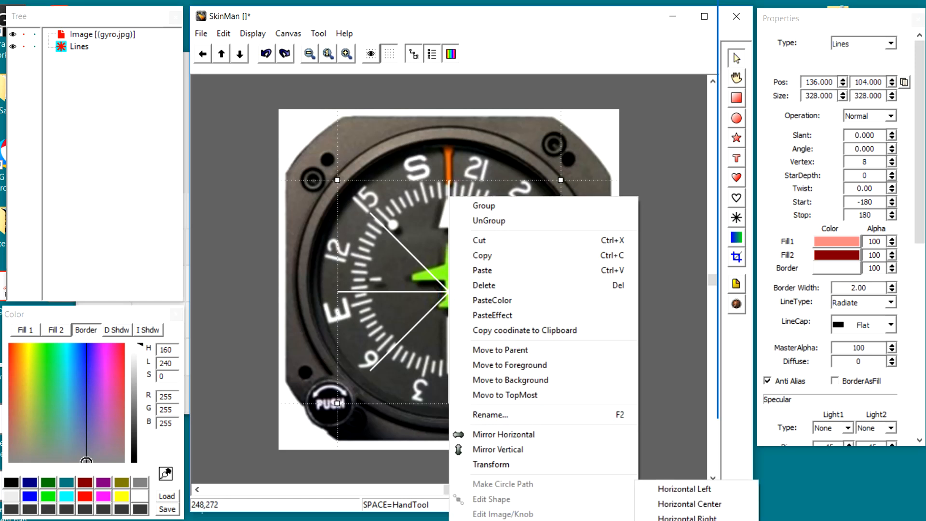
left_click(690, 520)
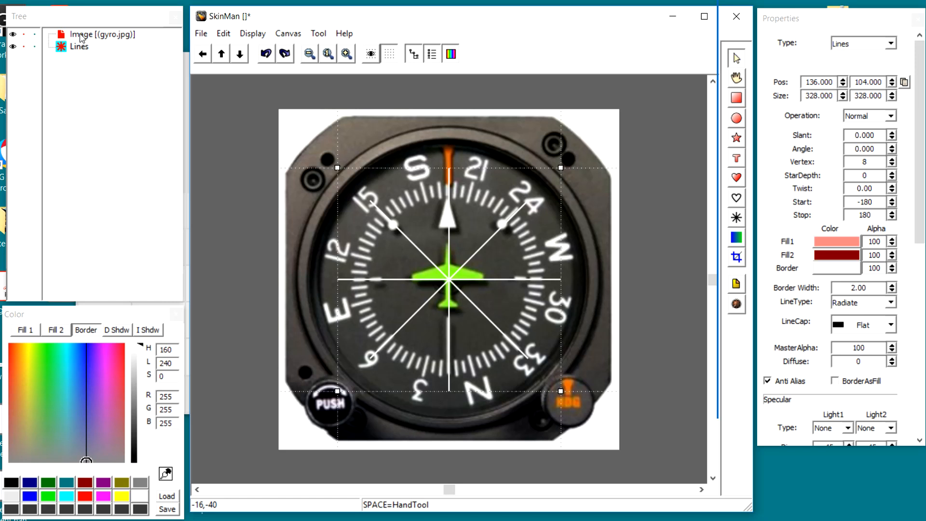
Nudge the gyro image to position 2, 0 to line its dial centre up with the crossing lines, and lock the image layer
left_click(82, 39)
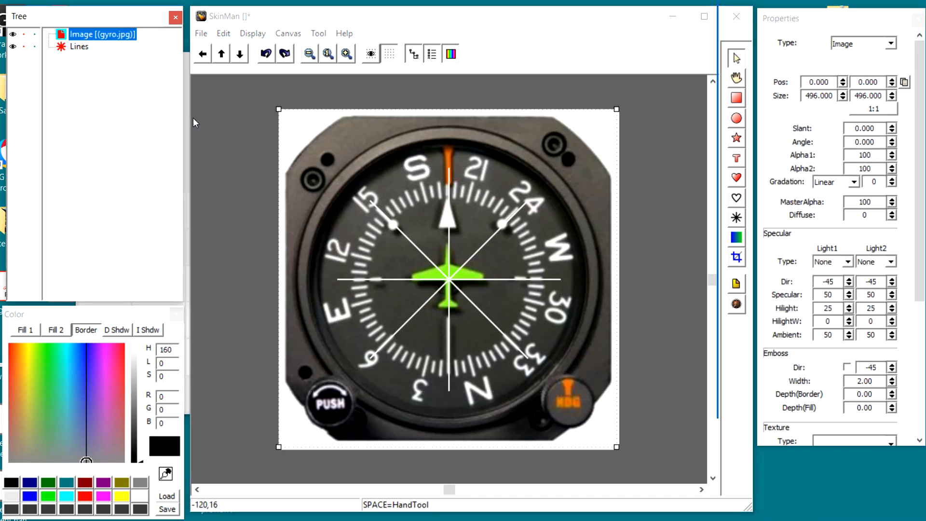
key("Up")
key("Up")
key("Up")
key("Up")
key("Up")
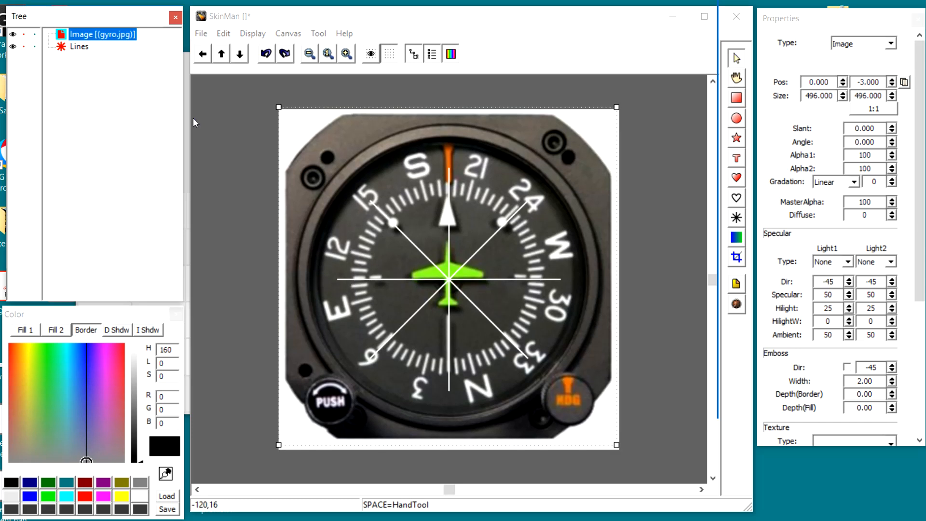
key("Down")
key("Down")
key("Down")
key("Down")
key("Down")
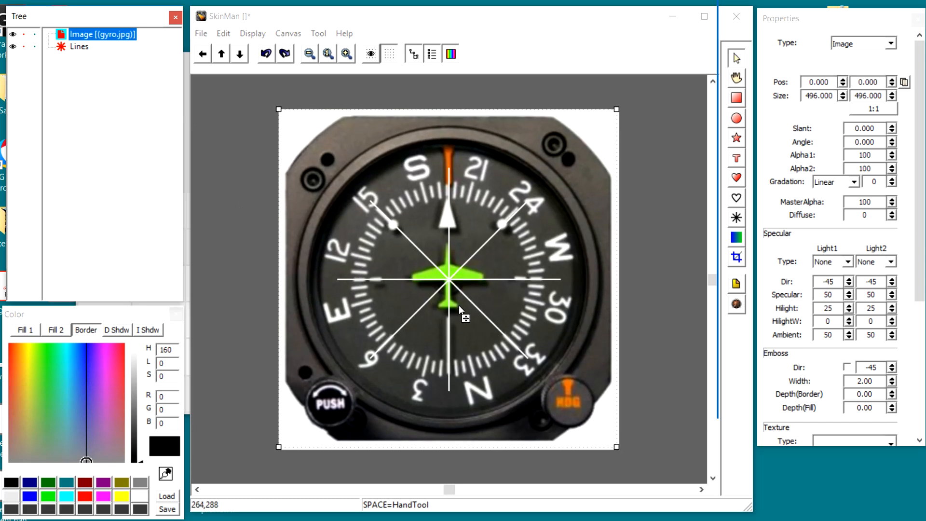
key("Right")
key("Right")
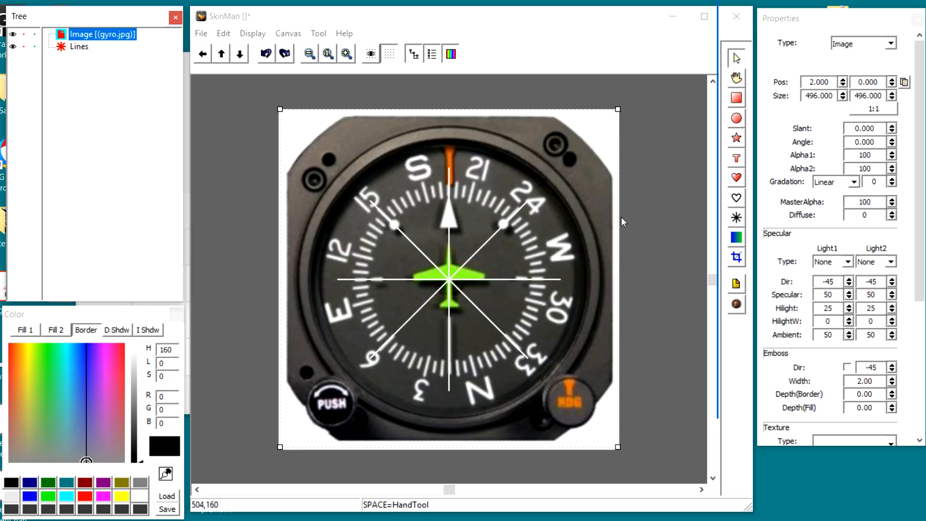
left_click(34, 35)
Draw a thin vertical gauge rectangle 8 by 450 spanning the outer bezel ring and move it aside to the image's left edge
left_click(735, 98)
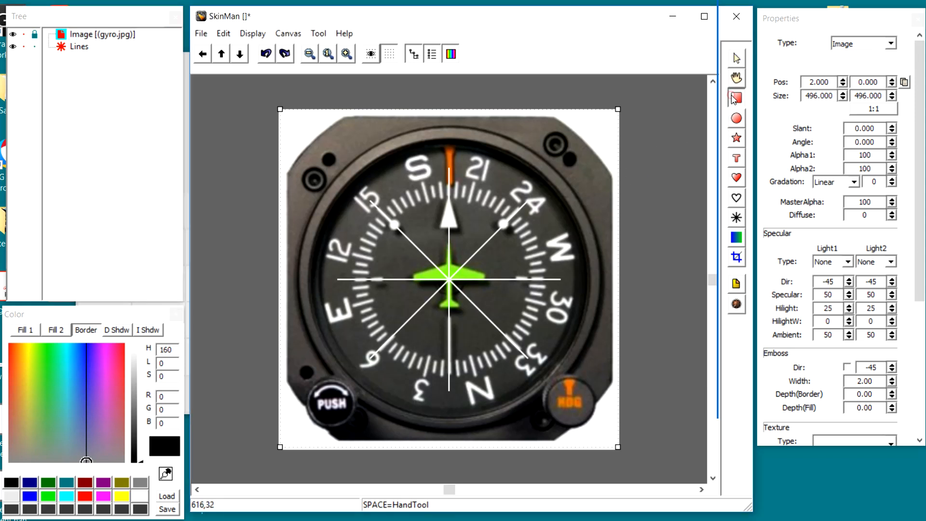
left_click(735, 98)
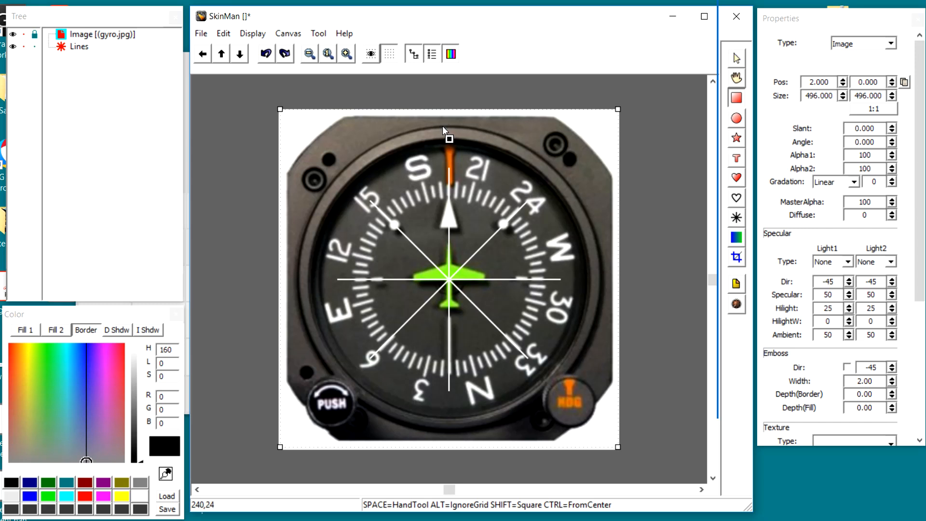
left_click_drag(443, 126, 449, 434)
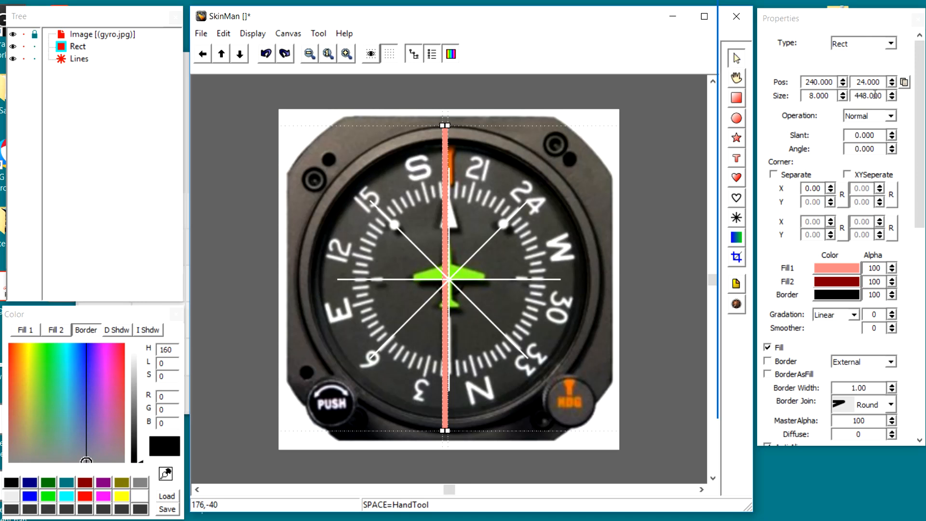
scroll(876, 95, "up", 1)
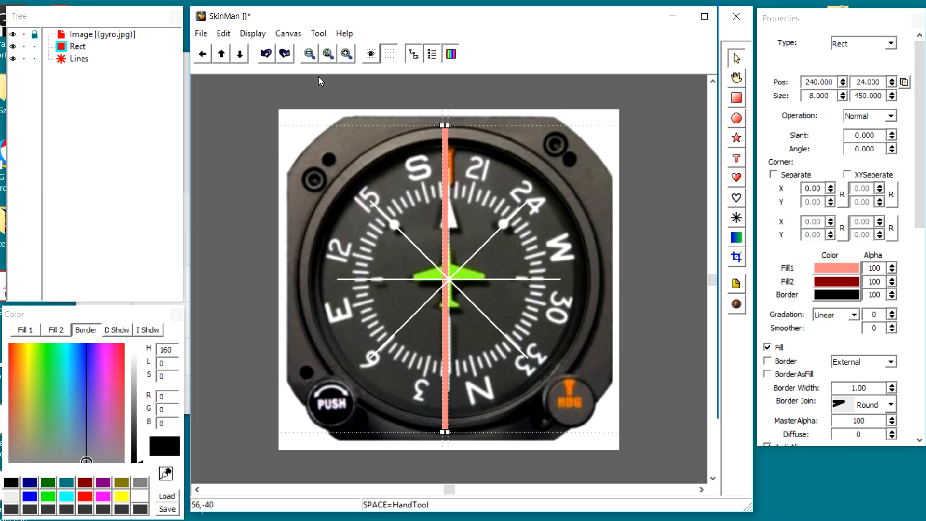
left_click_drag(444, 152, 284, 150)
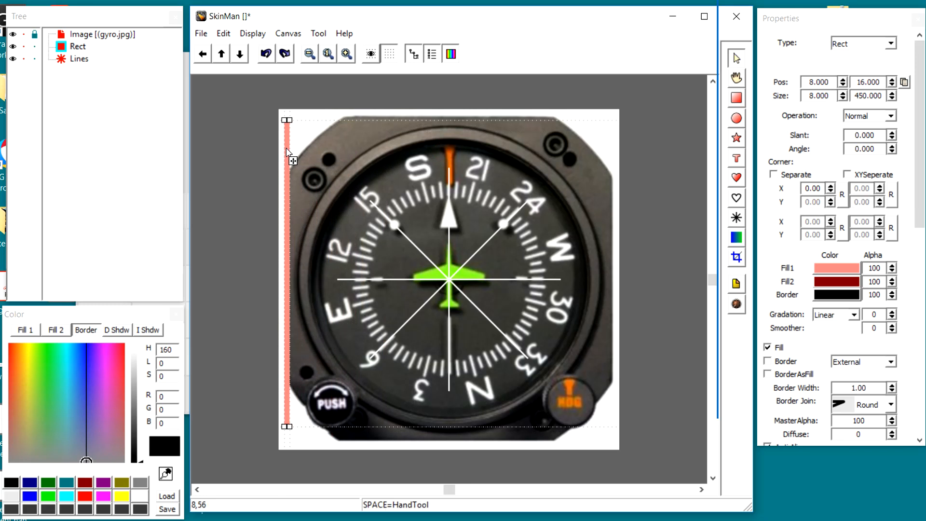
Draw an ellipse about 400 by 400 over the gyro dial and set its size to 450 by 450
left_click(737, 118)
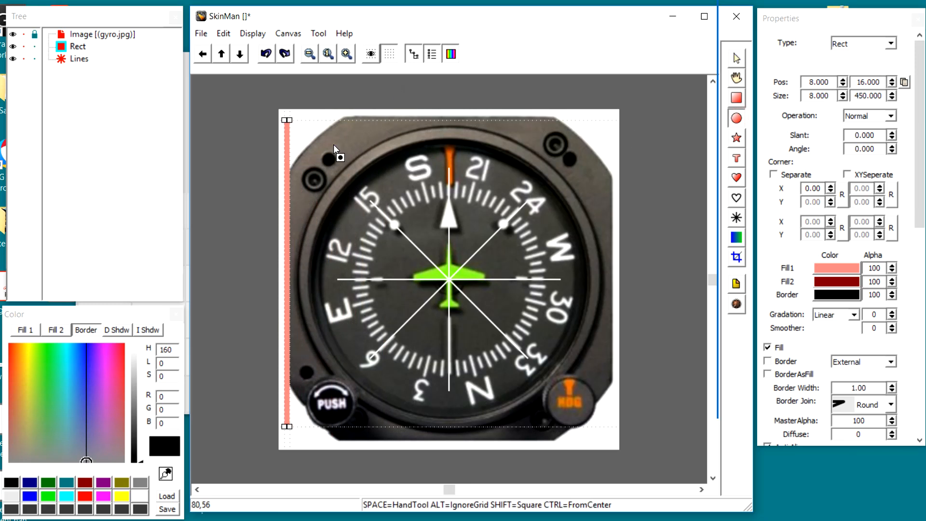
left_click_drag(334, 145, 596, 421)
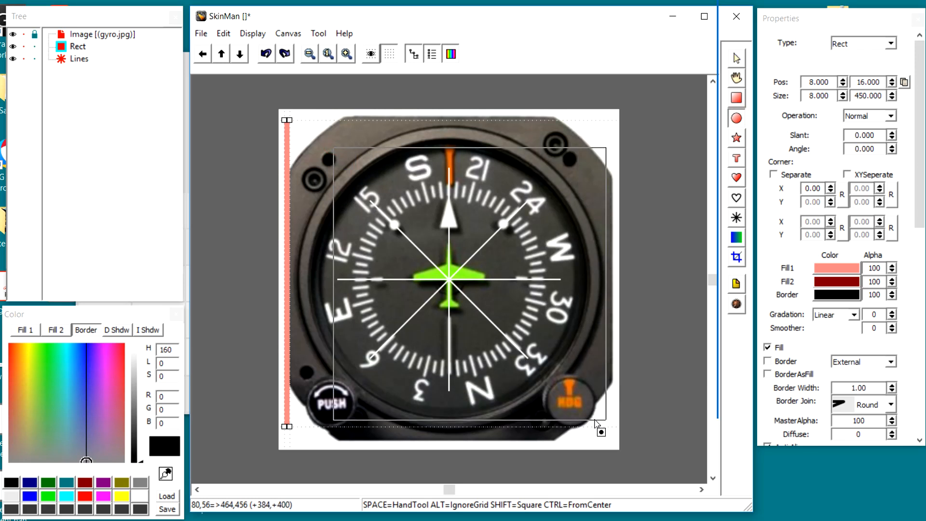
left_click_drag(597, 422, 596, 424)
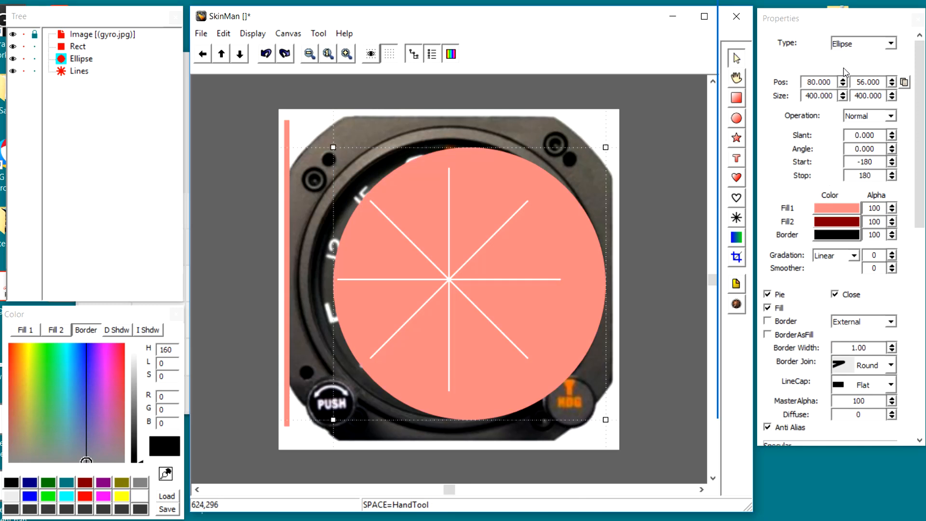
left_click(815, 96)
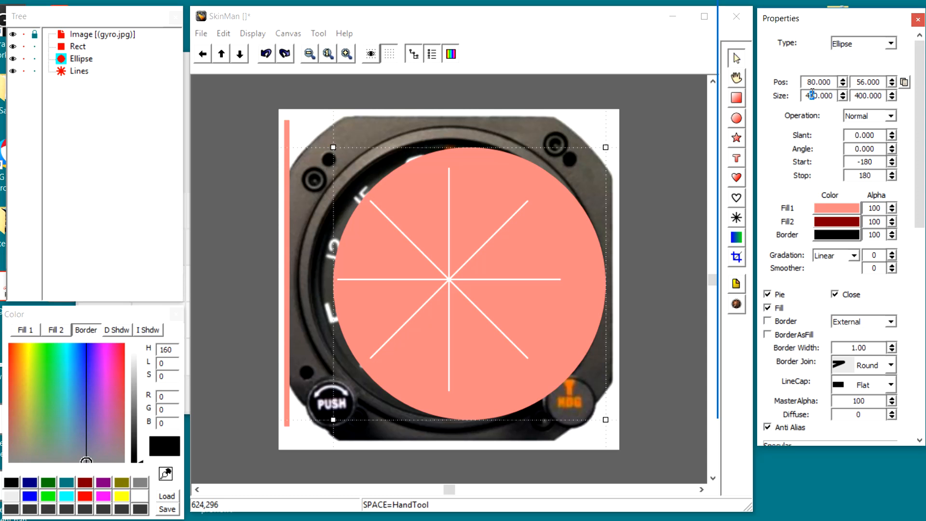
type("5")
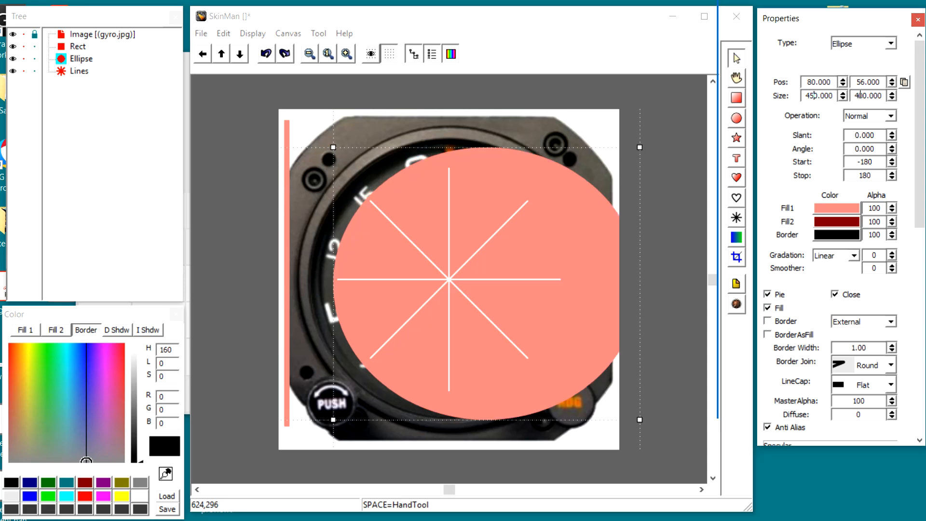
left_click_drag(863, 96, 856, 96)
type("45")
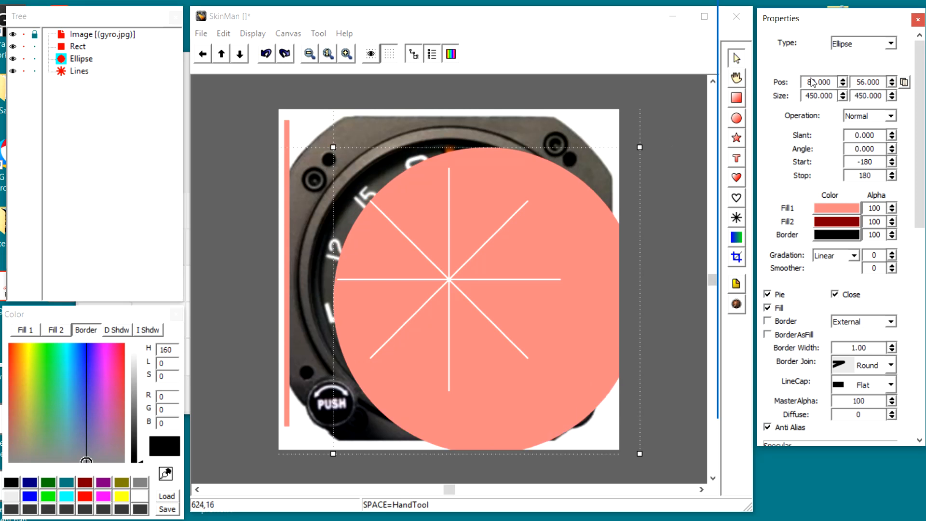
Centre the ellipse horizontally and vertically on the canvas
right_click(567, 246)
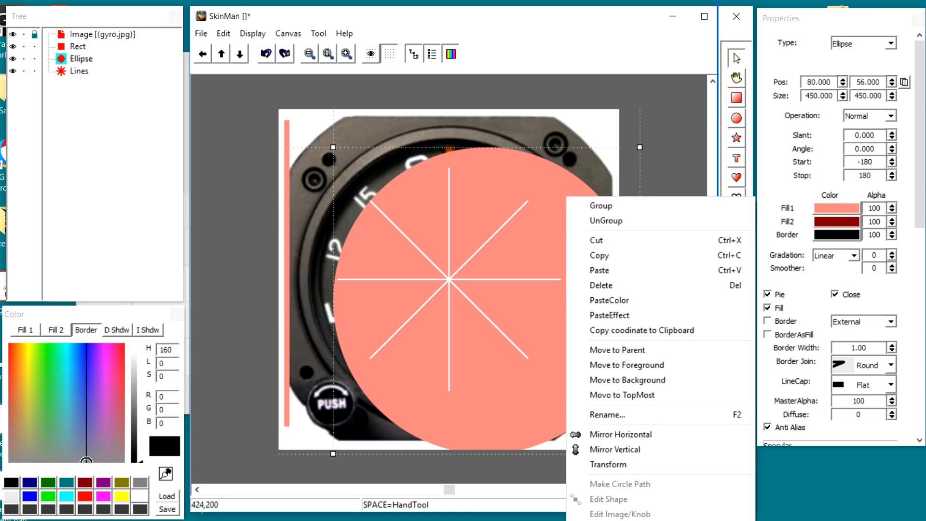
mouse_move(632, 520)
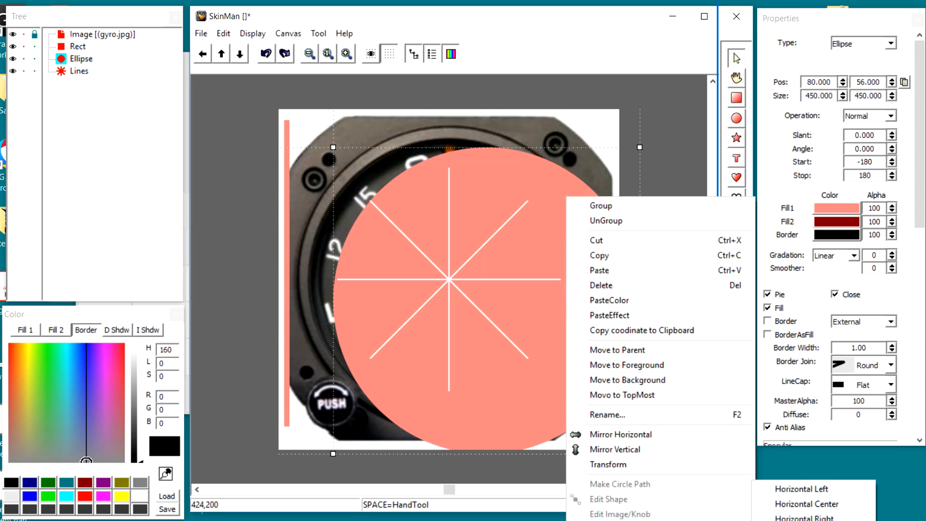
left_click(821, 511)
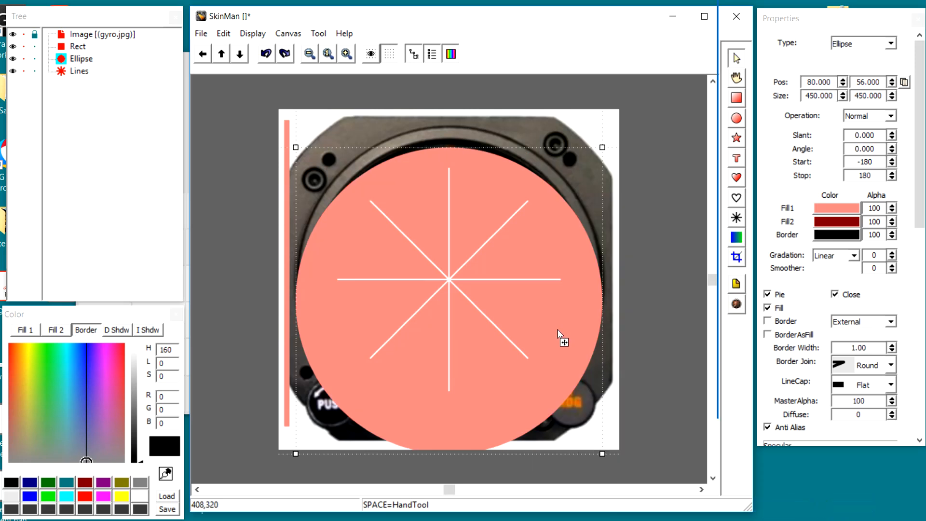
right_click(557, 331)
mouse_move(608, 520)
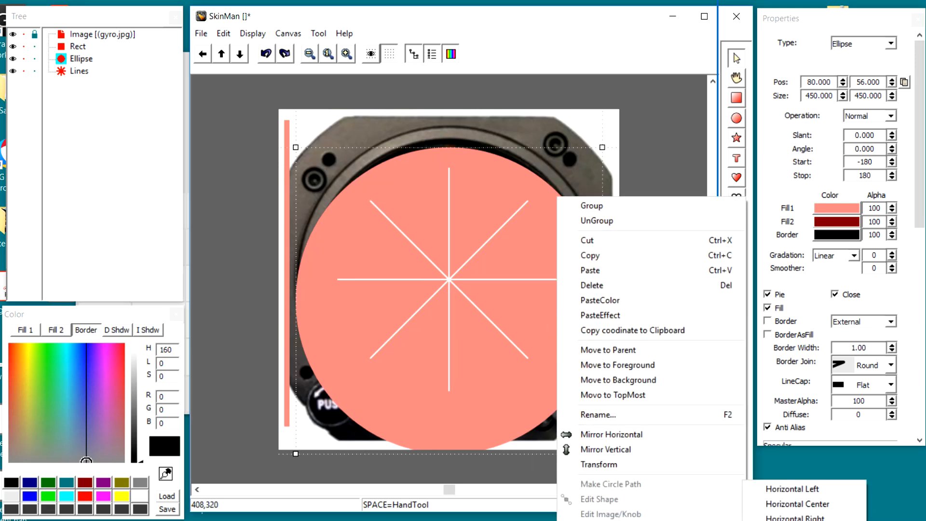
left_click(798, 520)
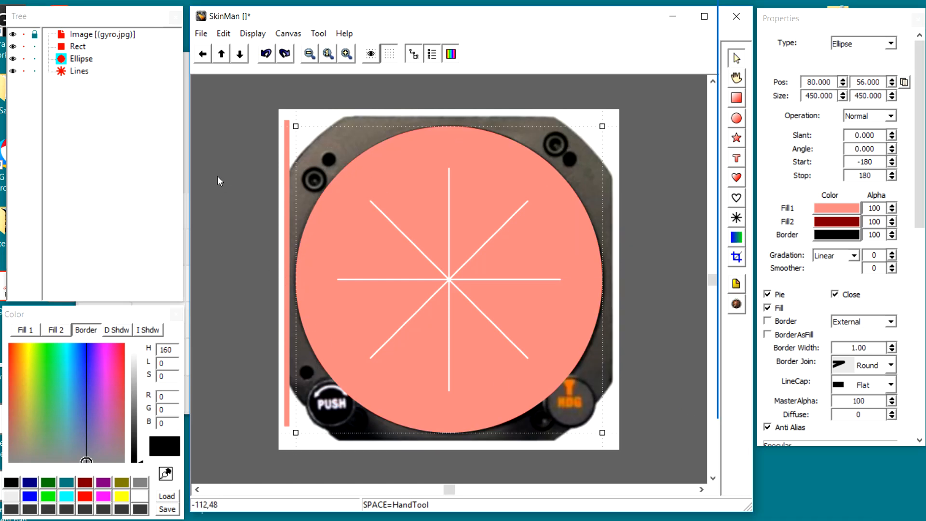
Hide the ellipse and bring the thin gauge rectangle back over the dial's vertical centre line with its height reduced to 405
left_click(13, 59)
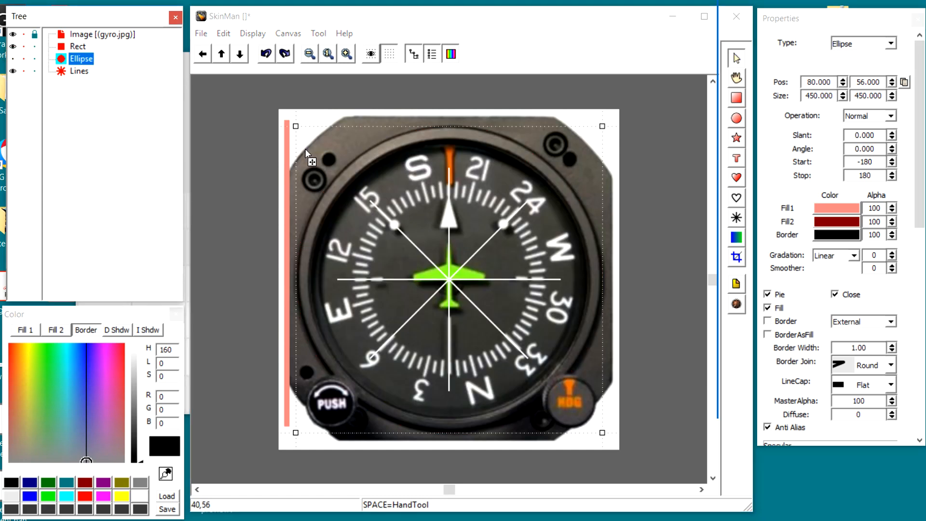
left_click_drag(292, 146, 451, 152)
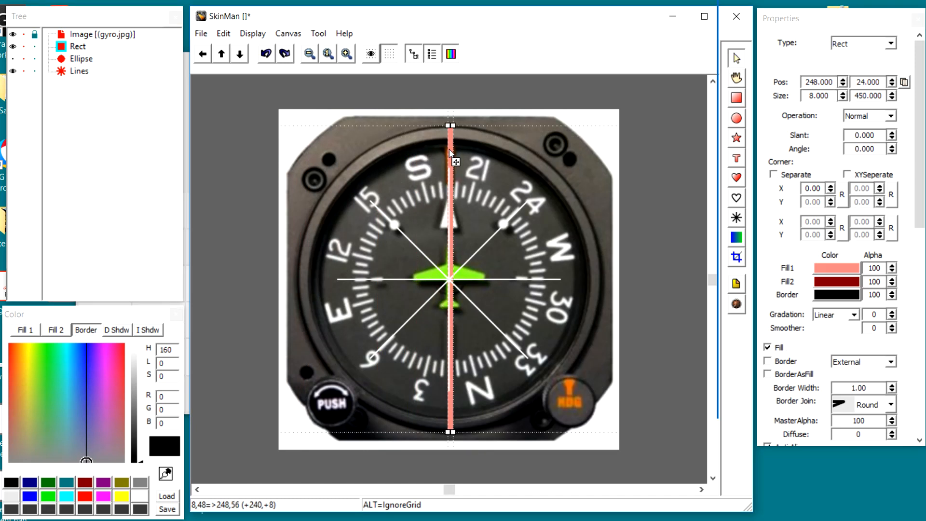
scroll(865, 97, "down", 18)
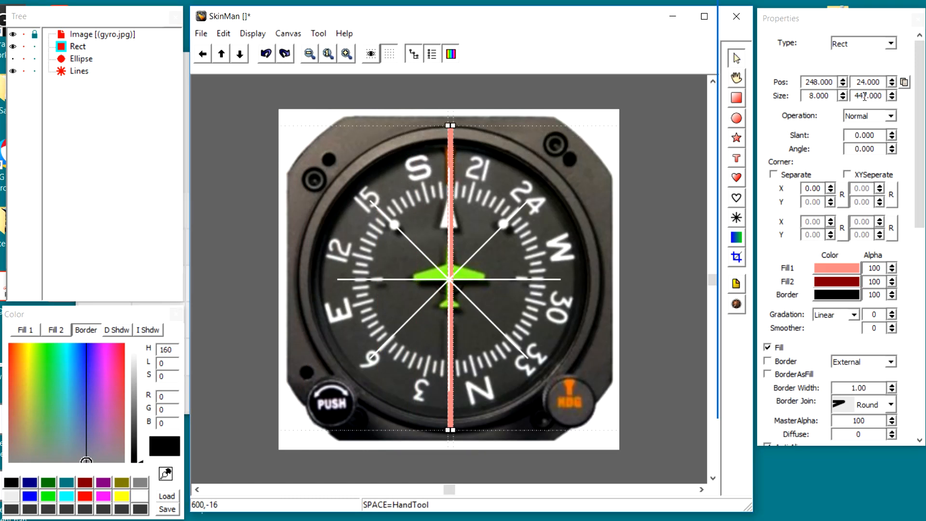
scroll(865, 97, "down", 20)
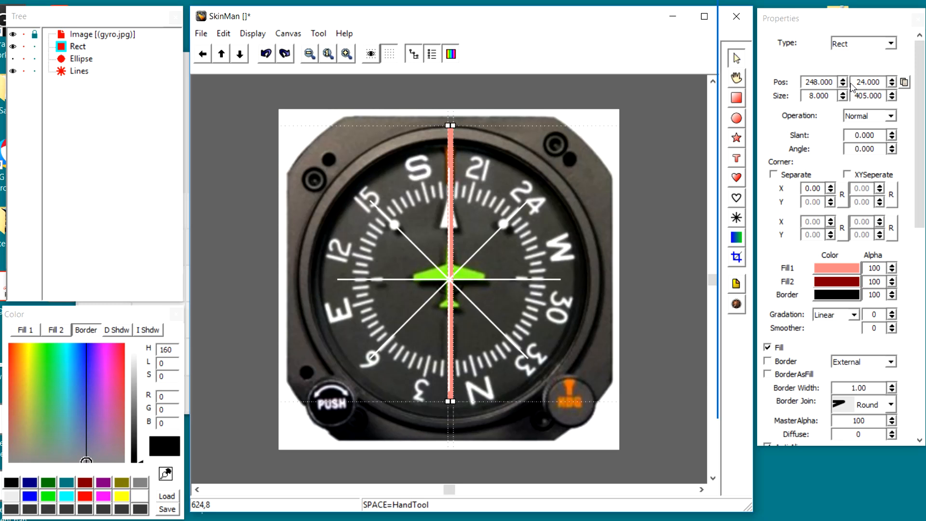
Set the gauge rectangle's vertical position to 47 to fit the inner dial opening, and move it to the canvas's left edge
scroll(856, 82, "up", 12)
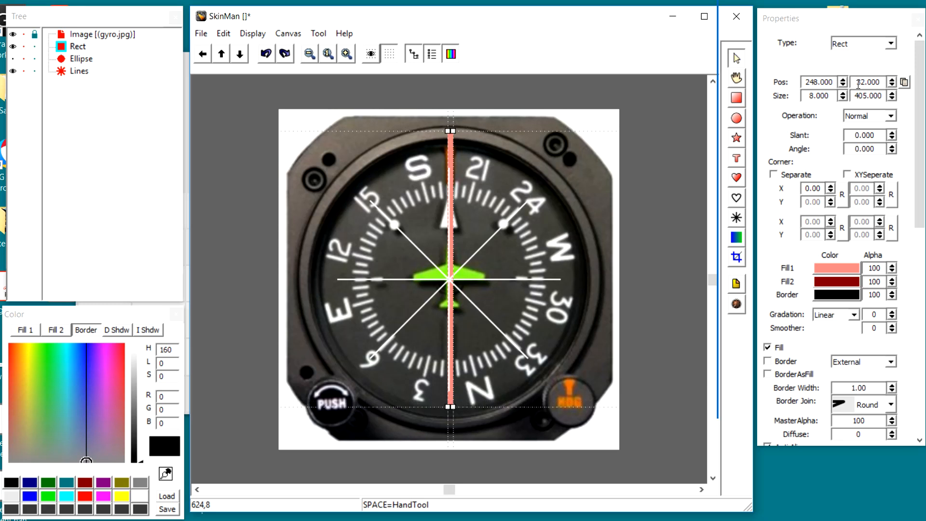
scroll(858, 84, "up", 11)
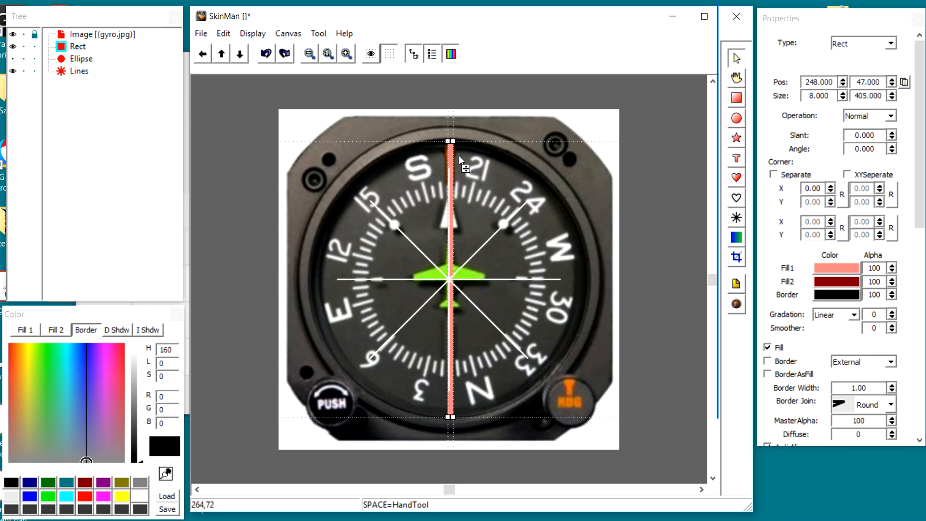
left_click_drag(451, 157, 284, 157)
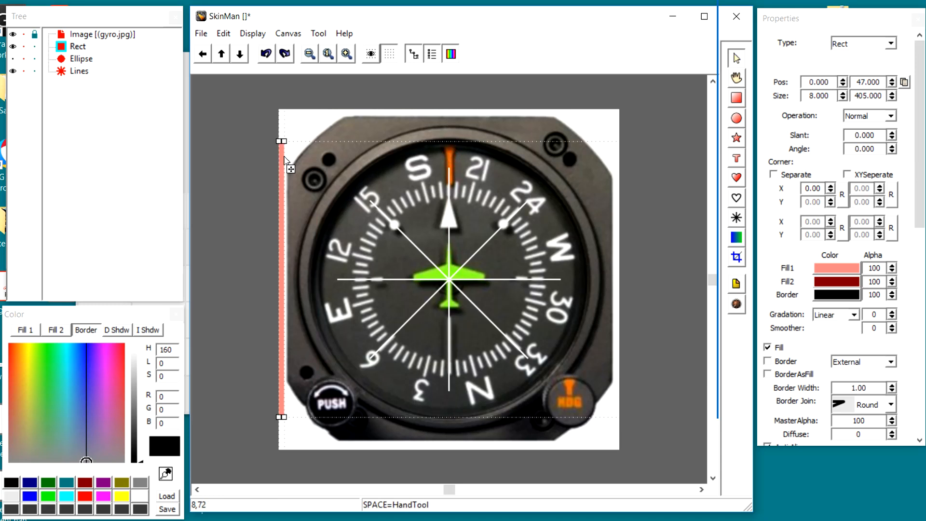
Make the ellipse visible again and duplicate it in place
left_click(76, 60)
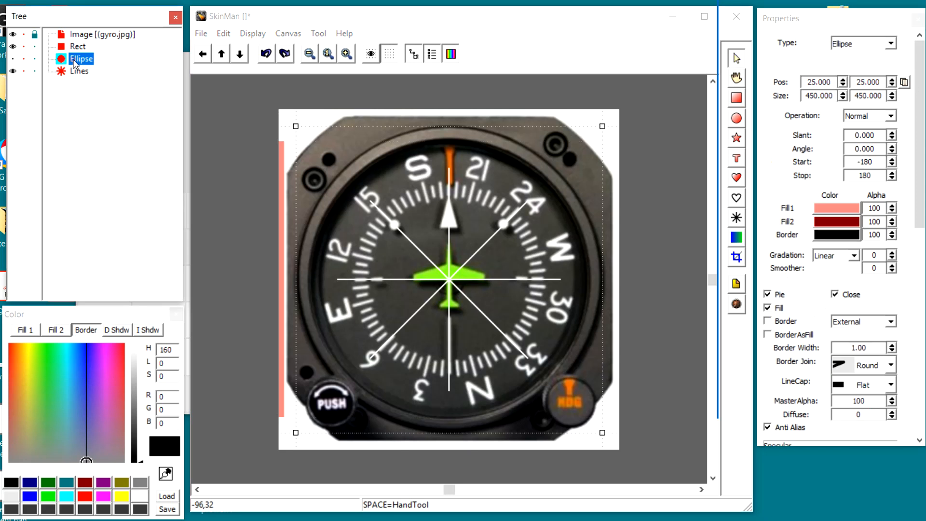
left_click(13, 58)
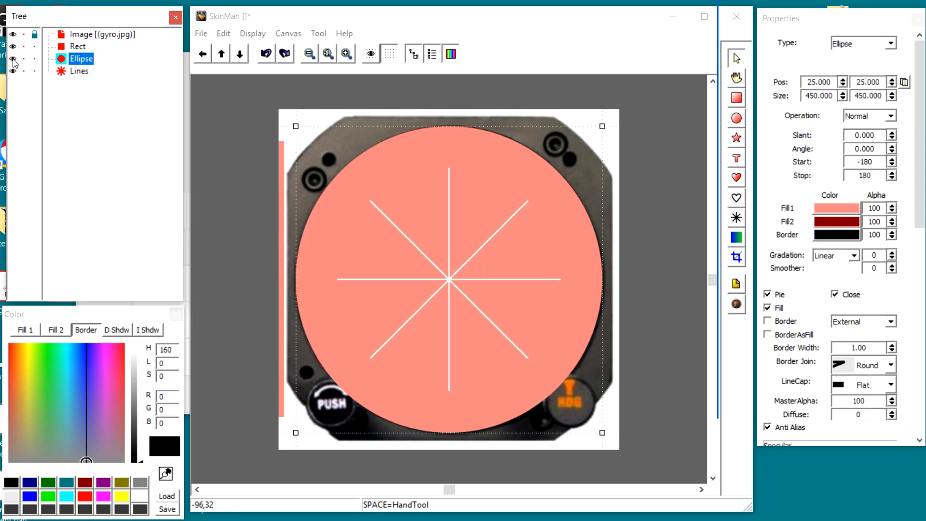
left_click(402, 152)
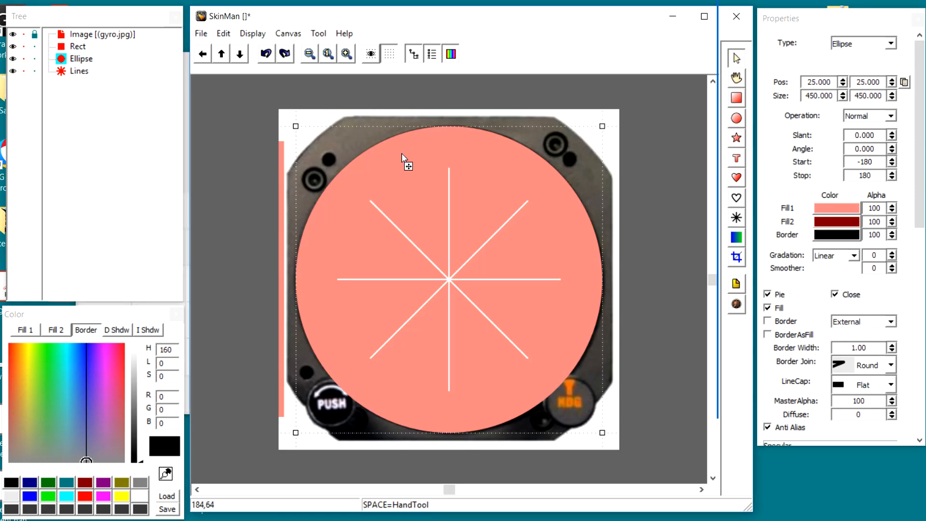
key("ctrl+v")
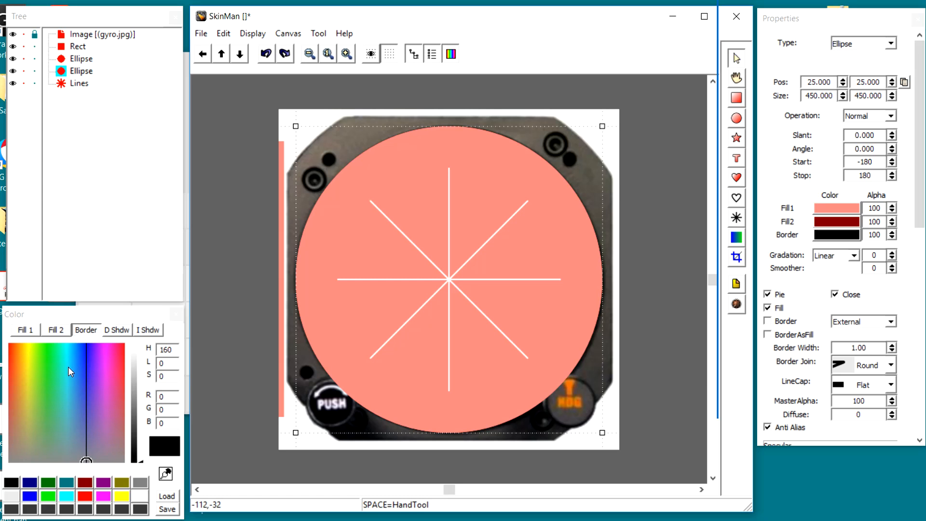
Give the duplicate ellipse a light cyan first fill colour (138, 239, 244) and set its size to 405 by 405
left_click(836, 208)
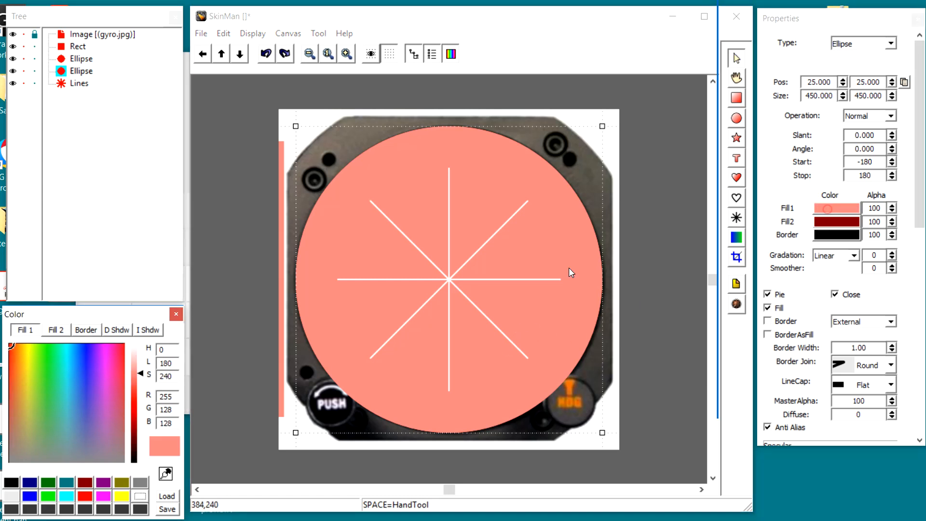
left_click(67, 363)
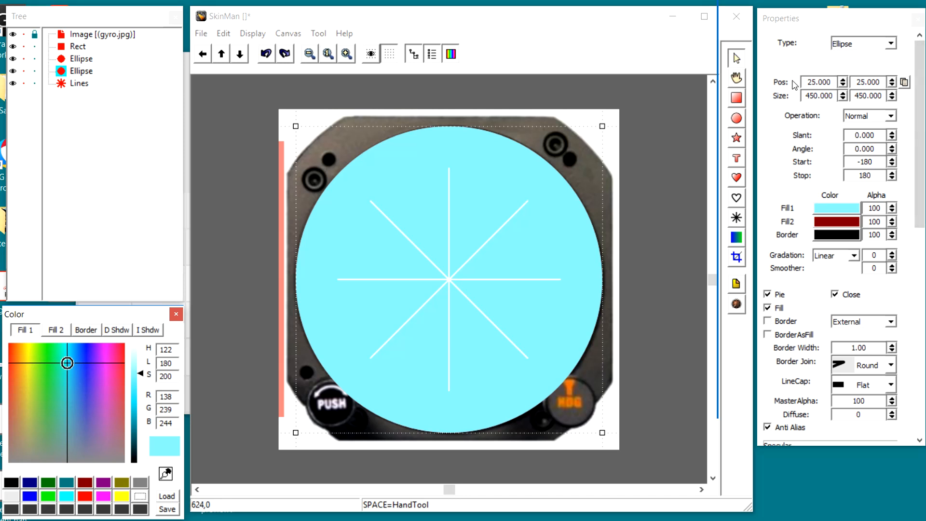
left_click(806, 95)
double_click(815, 95)
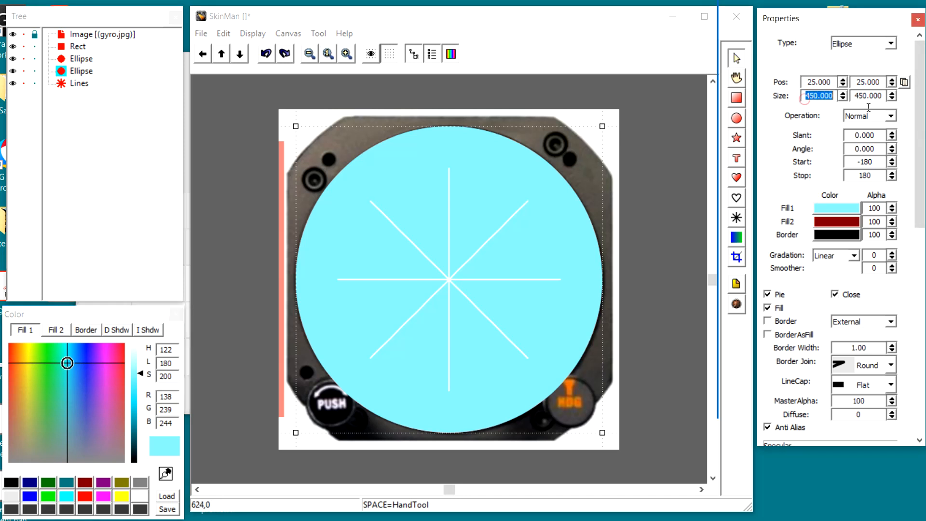
type("405")
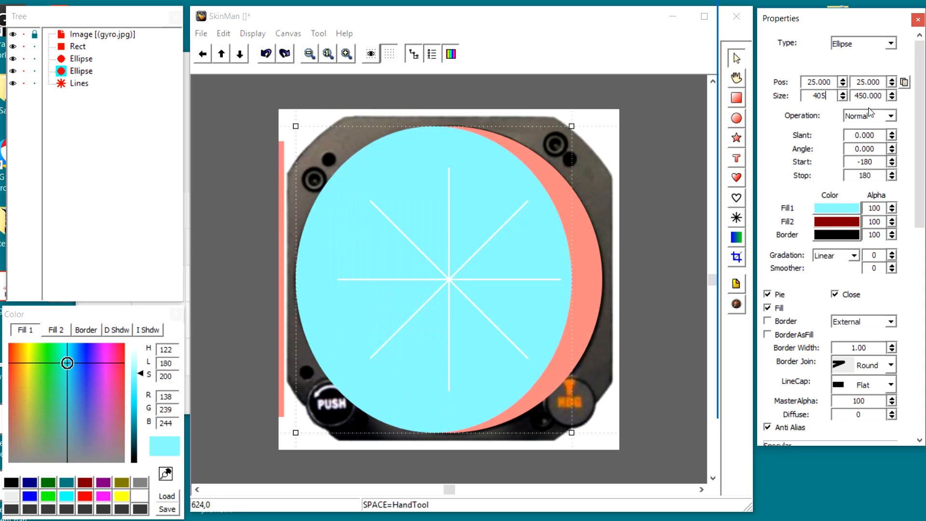
left_click_drag(874, 96, 847, 94)
type("4")
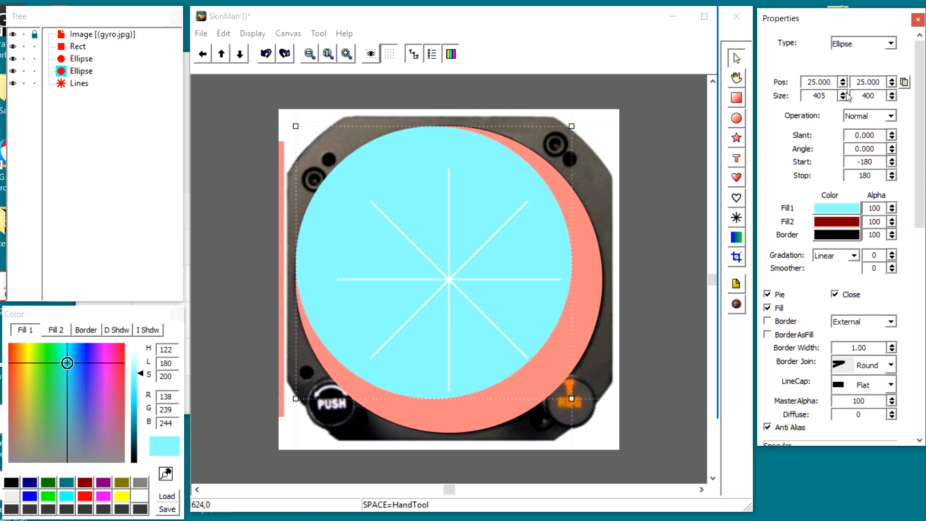
type("05.")
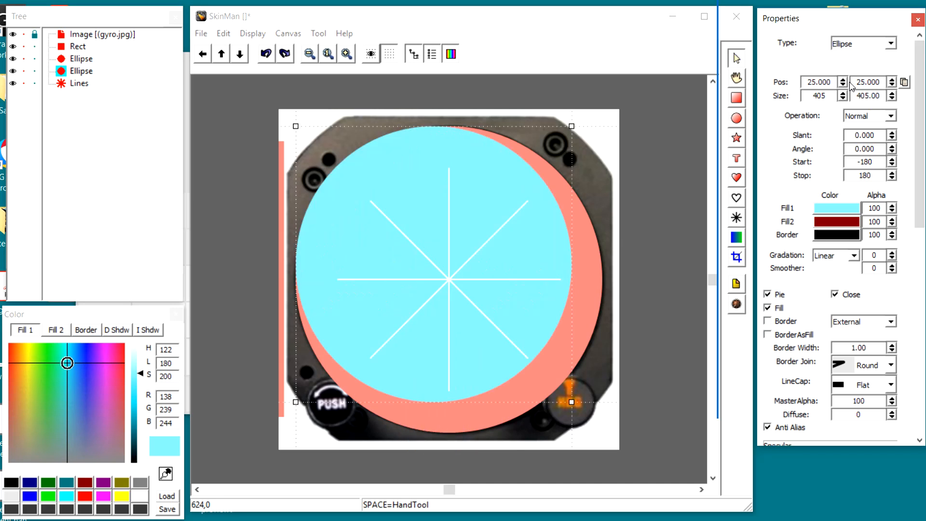
Centre the cyan ellipse vertically and horizontally on the canvas
right_click(479, 202)
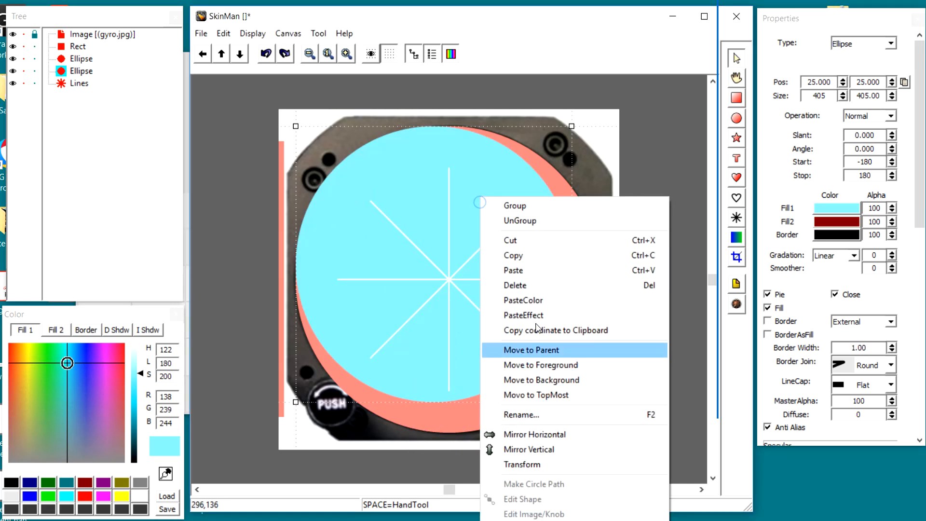
mouse_move(589, 520)
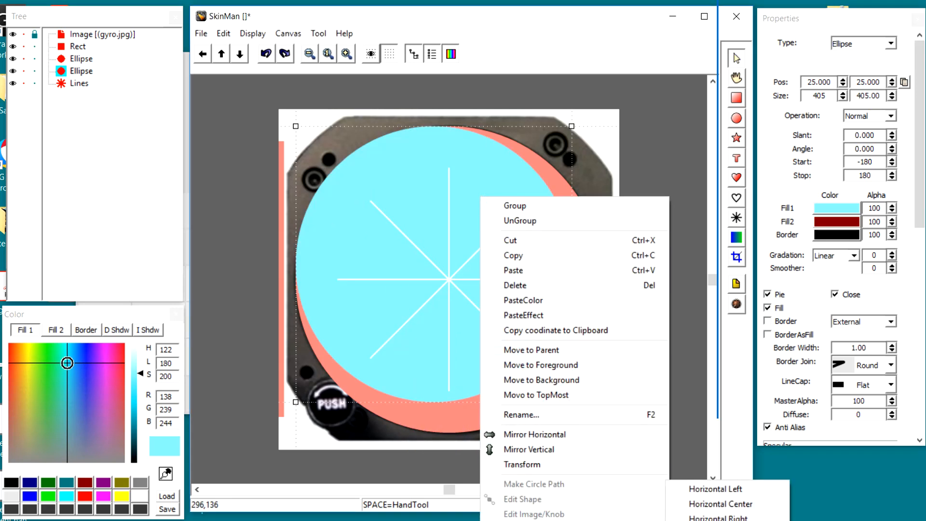
left_click(719, 520)
right_click(545, 339)
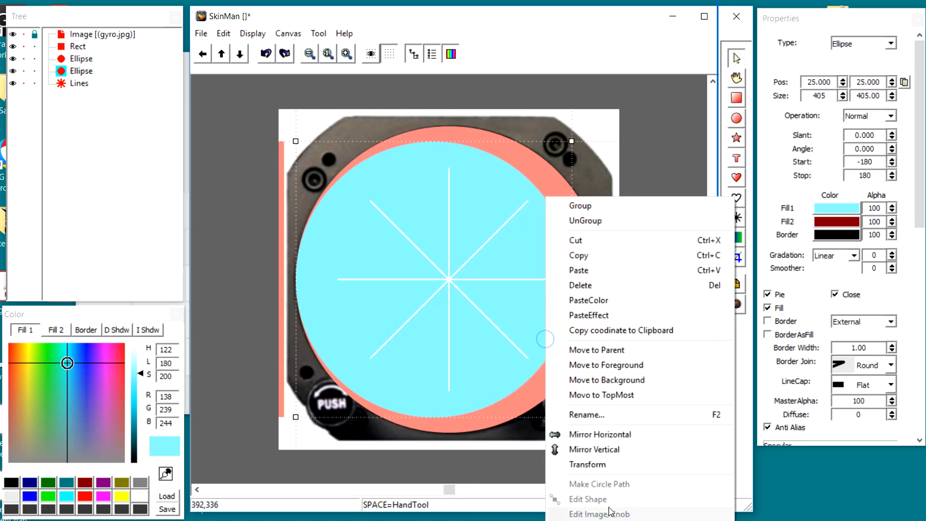
mouse_move(627, 520)
left_click(803, 505)
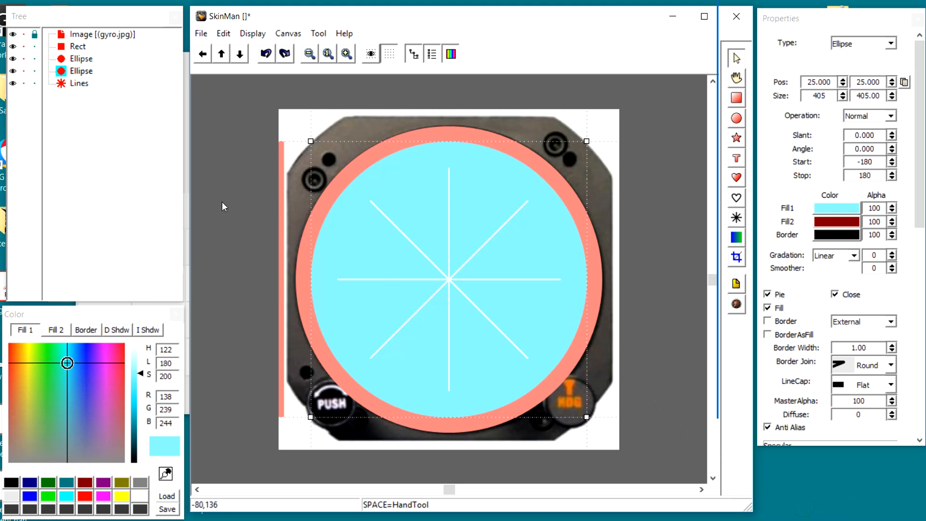
Nest the cyan ellipse inside the larger ellipse and set its operation to Shape- so it cuts a ring
left_click_drag(68, 75, 76, 61)
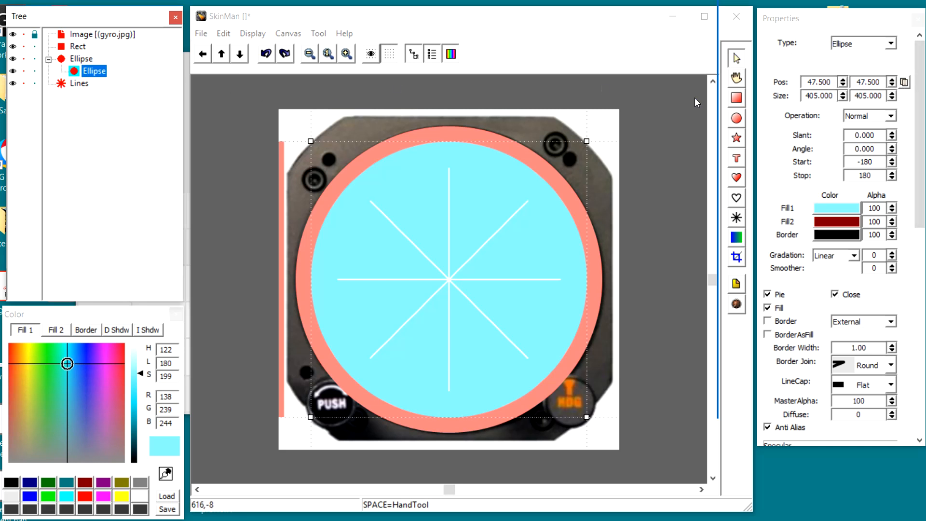
left_click(890, 118)
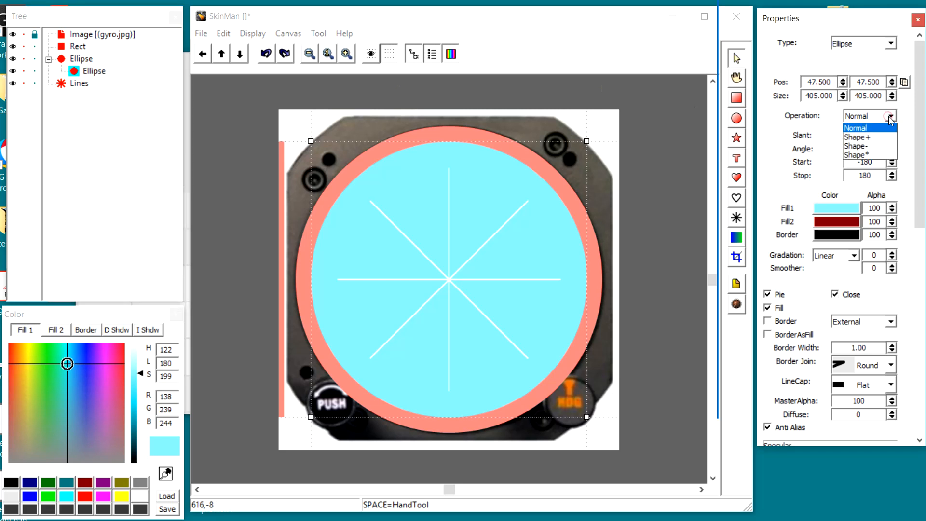
left_click(881, 141)
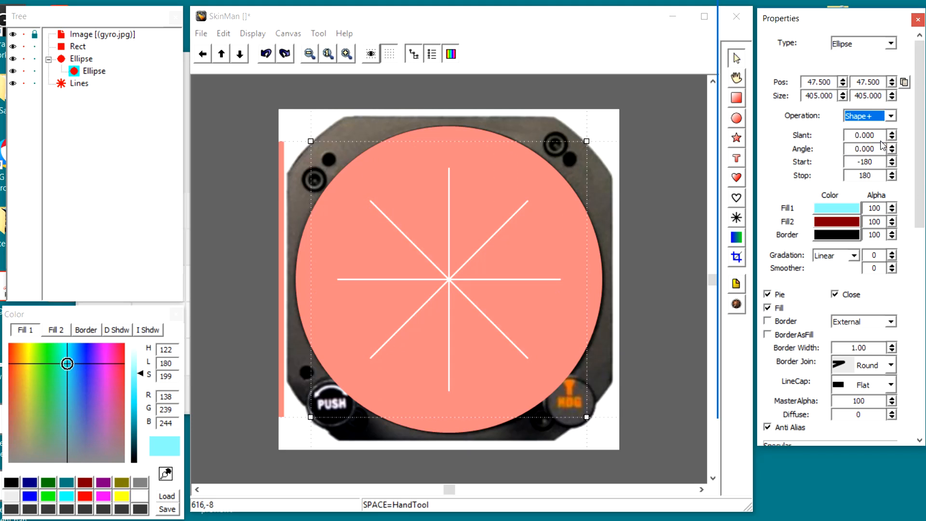
left_click(891, 116)
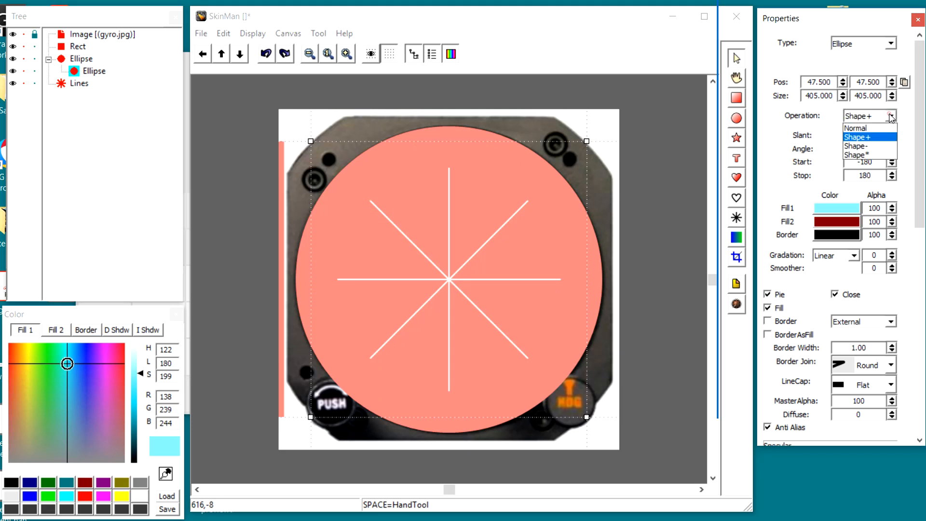
left_click(882, 146)
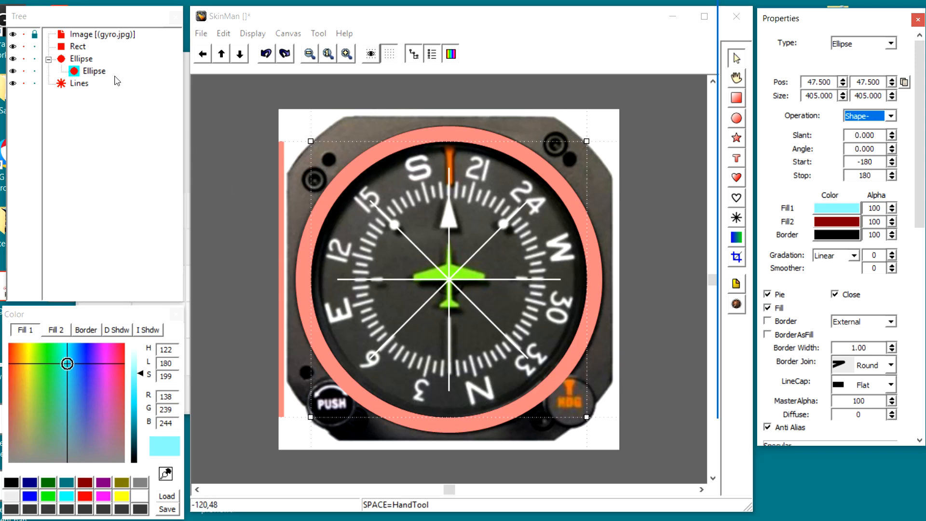
Set the outer ellipse's first fill colour to black
left_click(63, 58)
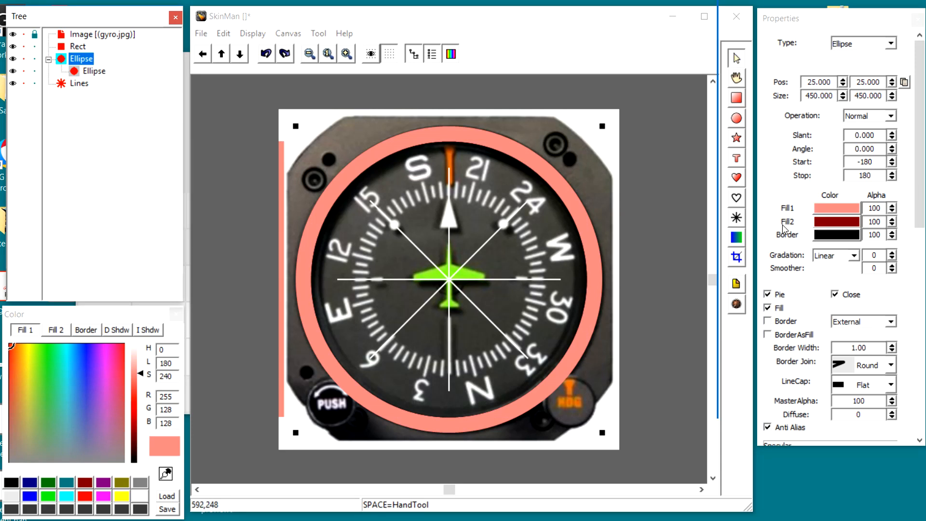
left_click(843, 211)
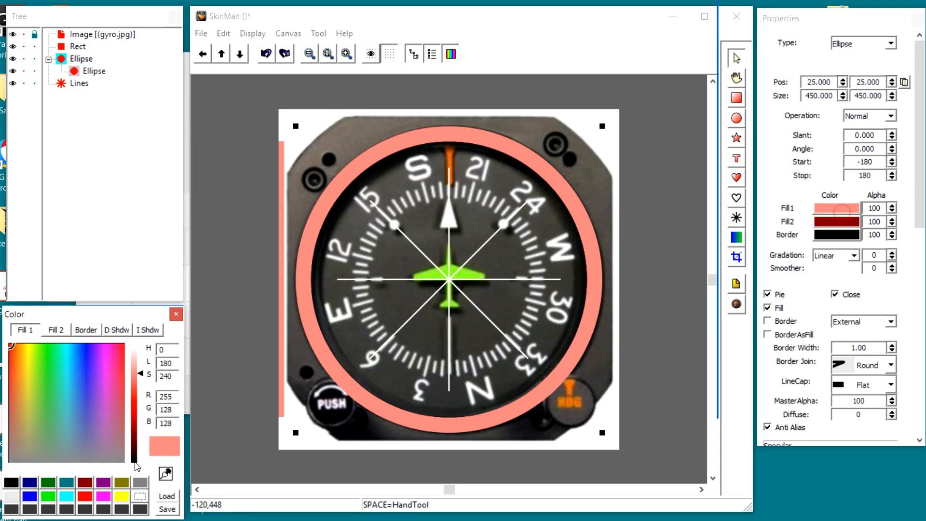
left_click(13, 486)
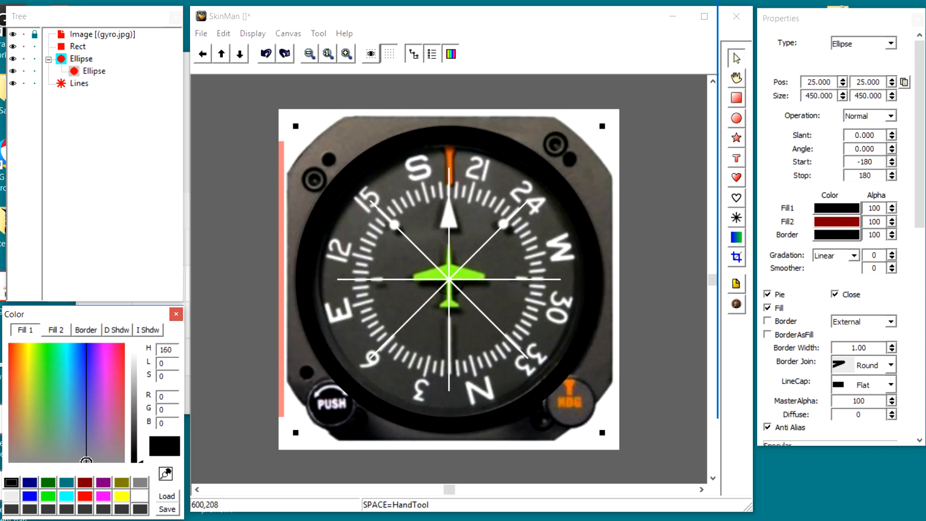
Set the outer ellipse's emboss fill depth to 6.00
left_click_drag(919, 214, 914, 343)
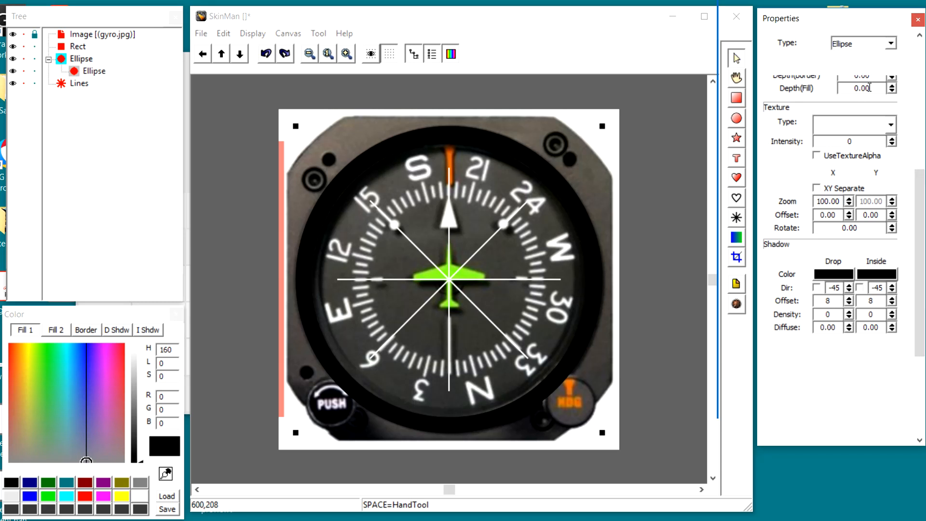
scroll(870, 88, "up", 2)
scroll(867, 89, "up", 4)
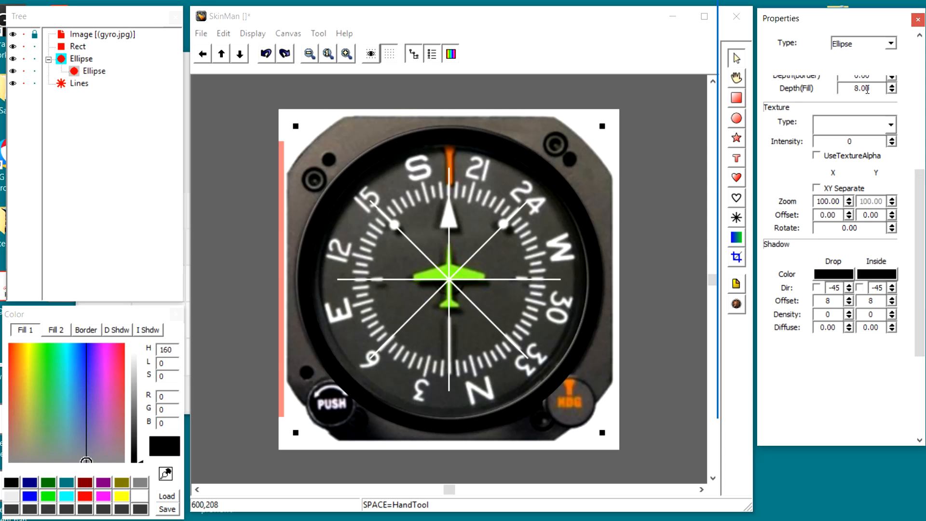
scroll(868, 90, "down", 2)
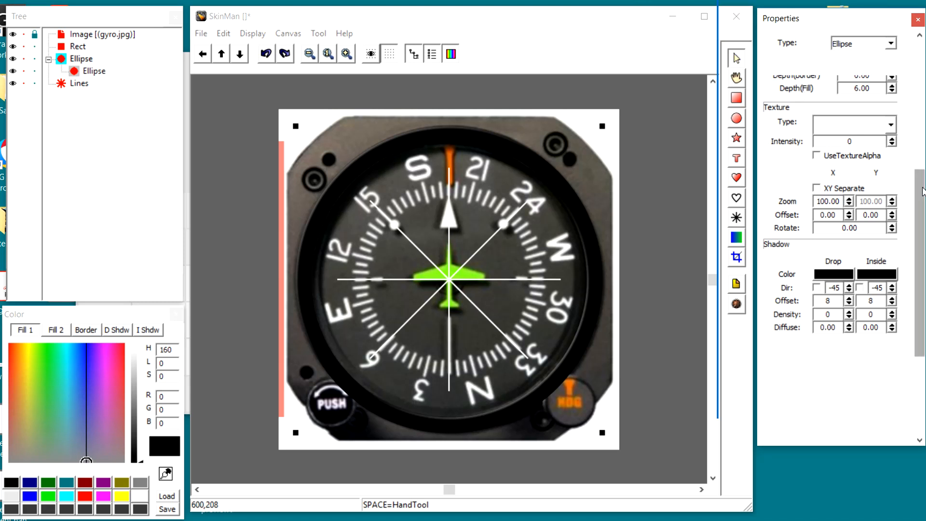
Try an emboss width of 4.00 on the black bezel ring and return it to 2.00
left_click_drag(918, 196, 919, 172)
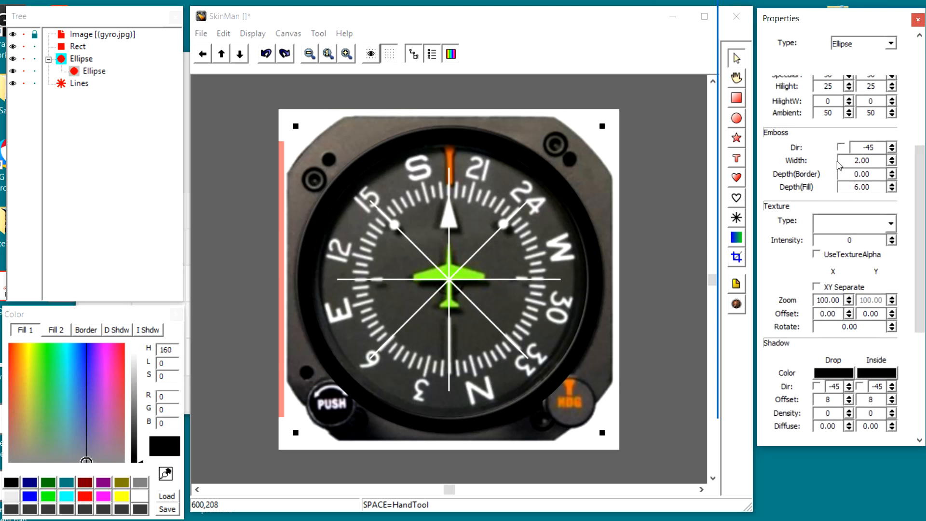
scroll(854, 161, "up", 2)
scroll(855, 161, "down", 1)
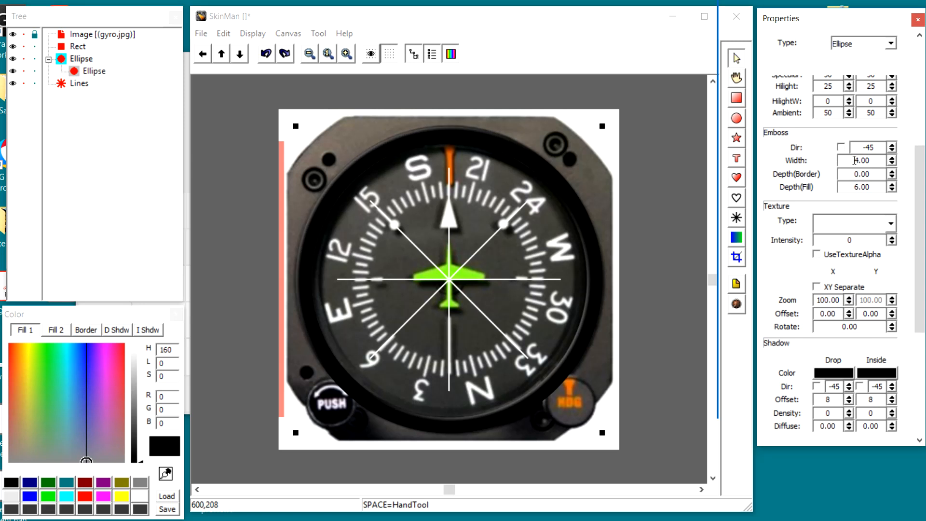
scroll(855, 160, "down", 2)
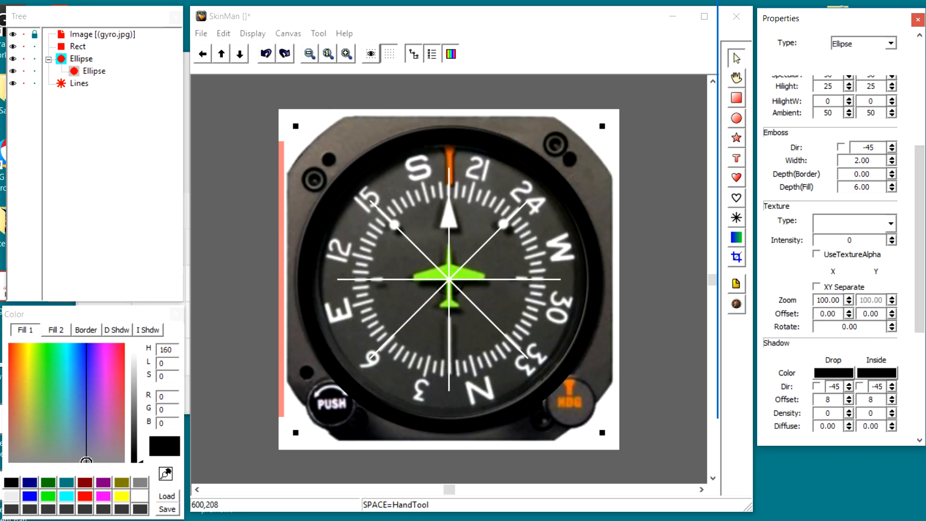
Give the bezel ring a Flat specular Light1 with highlight width 98 and highlight 29
left_click_drag(919, 155, 919, 97)
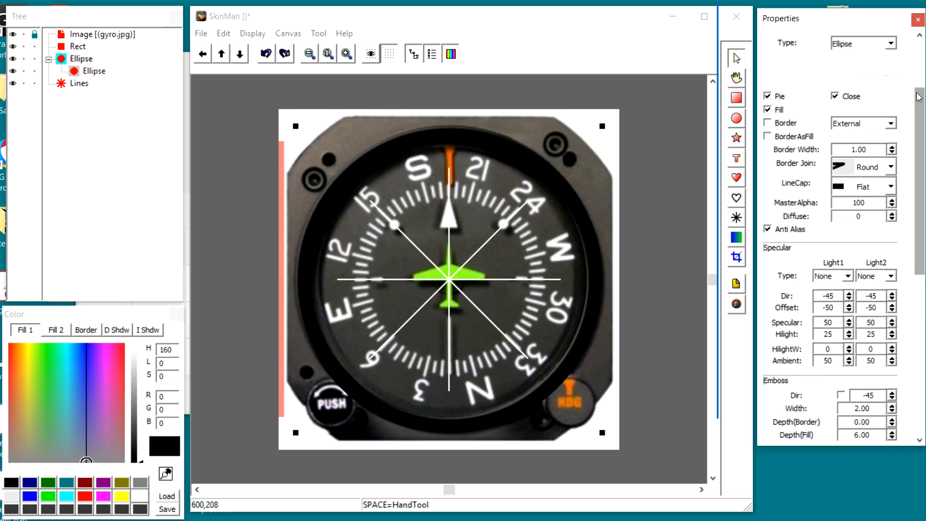
left_click(847, 277)
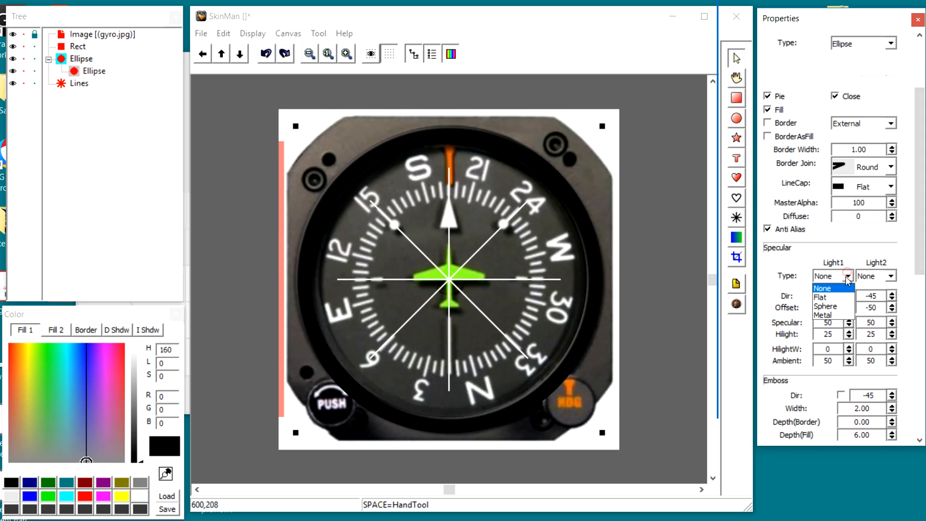
left_click(838, 297)
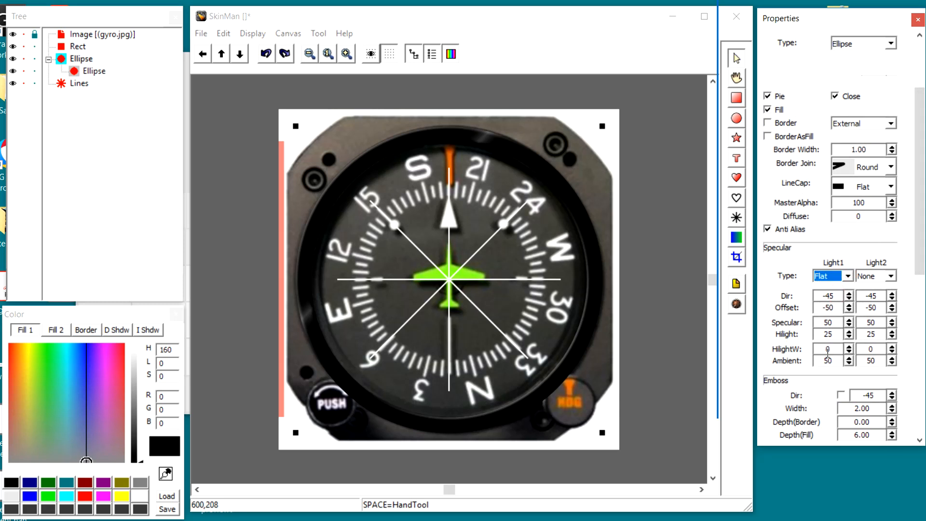
left_click_drag(850, 351, 841, 285)
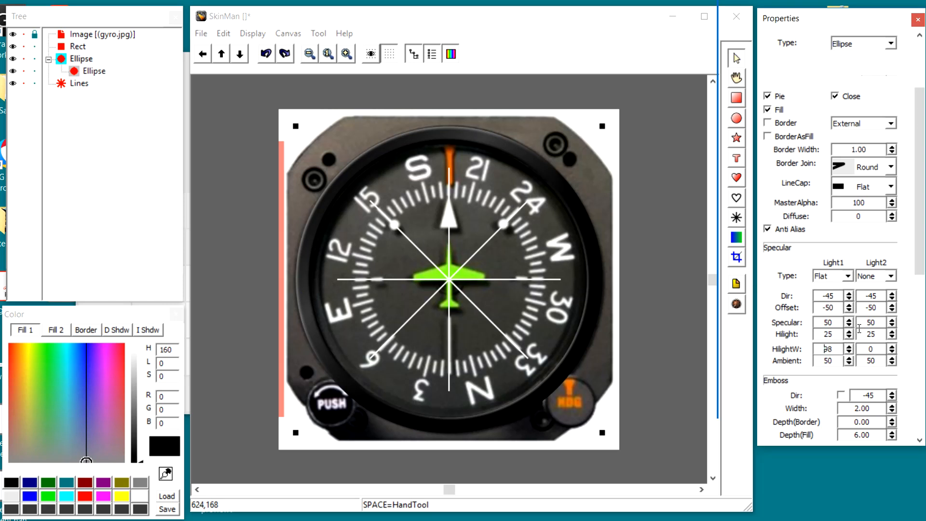
mouse_move(848, 334)
left_mouse_down()
mouse_move(847, 291)
mouse_move(840, 337)
left_mouse_up()
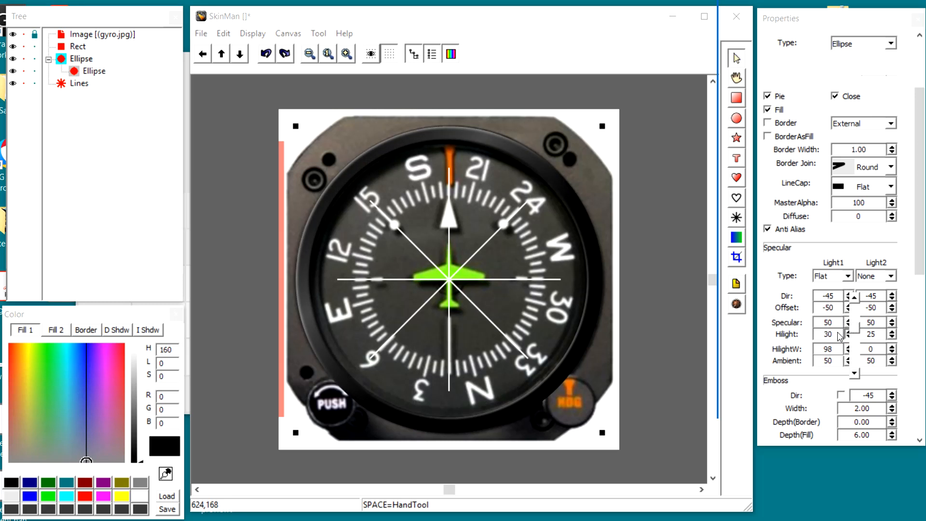
left_click_drag(840, 336, 840, 336)
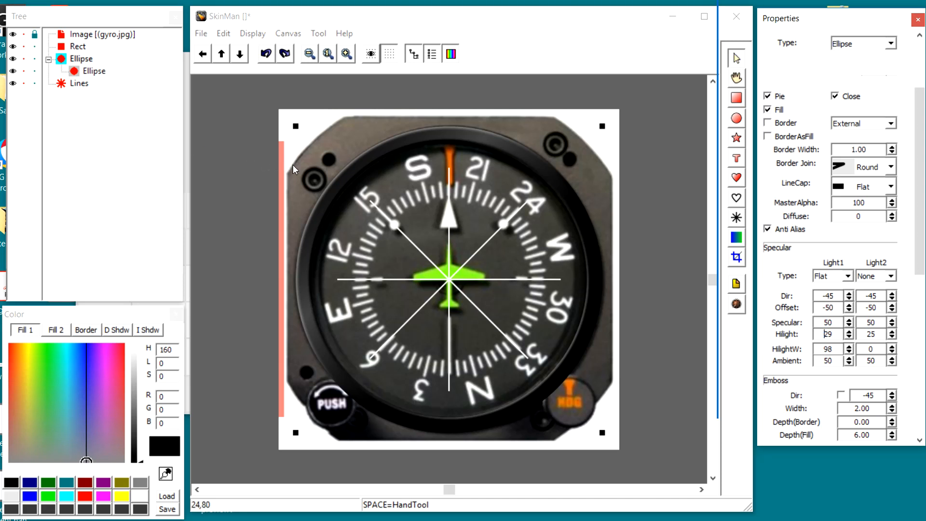
Move the thin rectangle to the canvas's top-left corner, enlarge it over the whole canvas and fill it grey (128, 128, 128)
left_click_drag(279, 162, 281, 130)
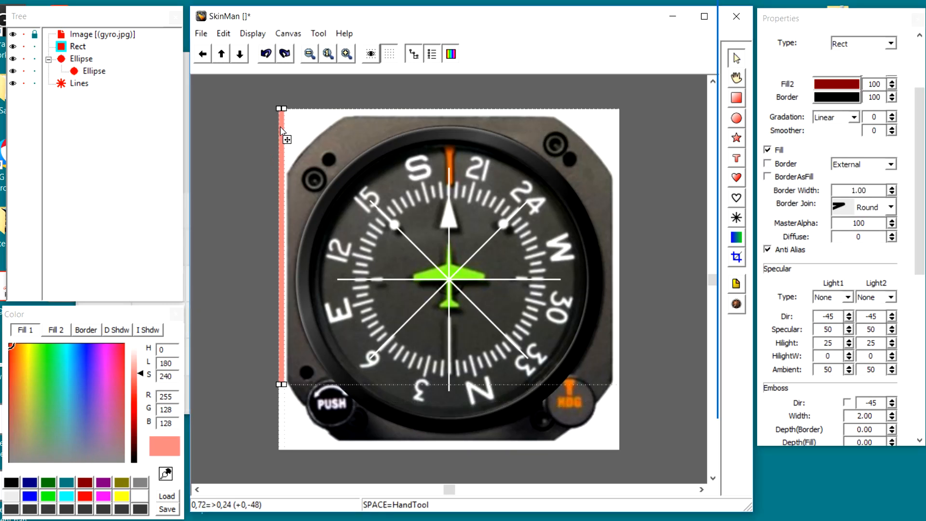
left_click_drag(286, 384, 620, 451)
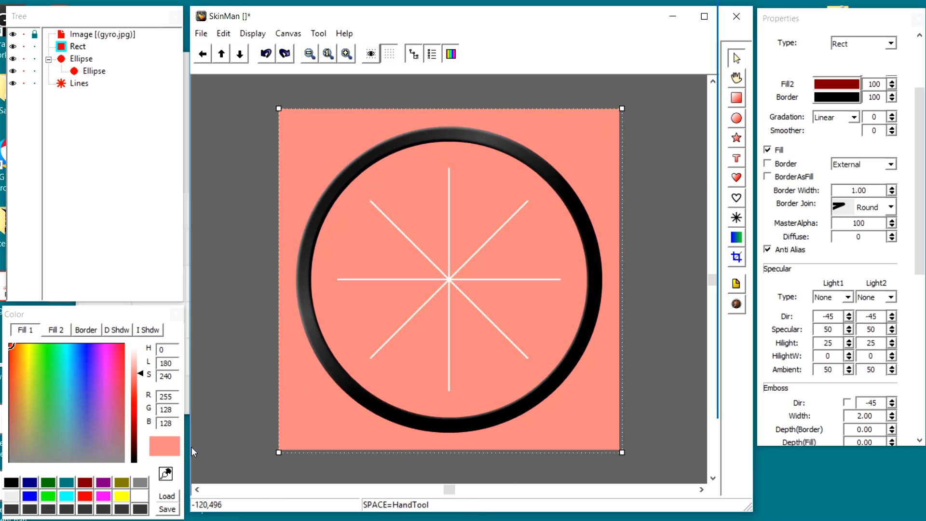
left_click(141, 483)
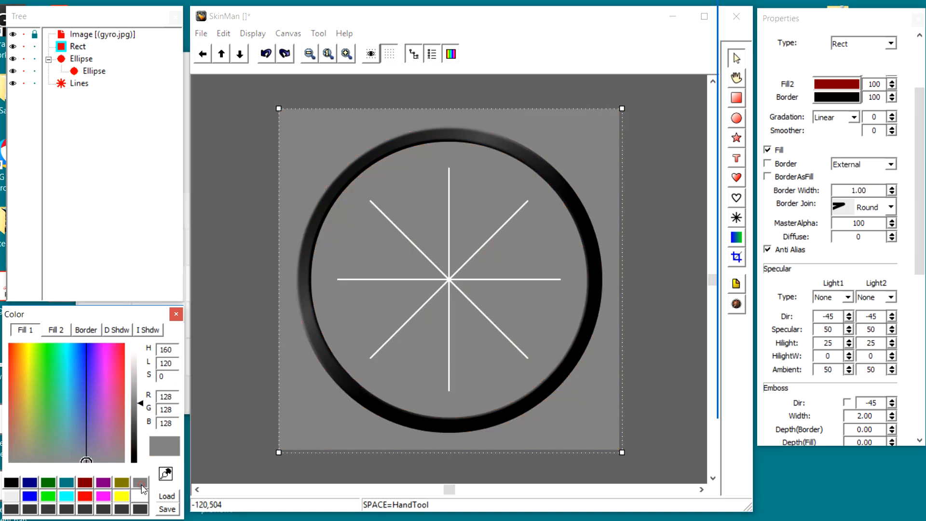
Move the grey rectangle beneath the gyro.jpg image and toggle the image's visibility to compare the drawing with the reference
left_click(61, 49)
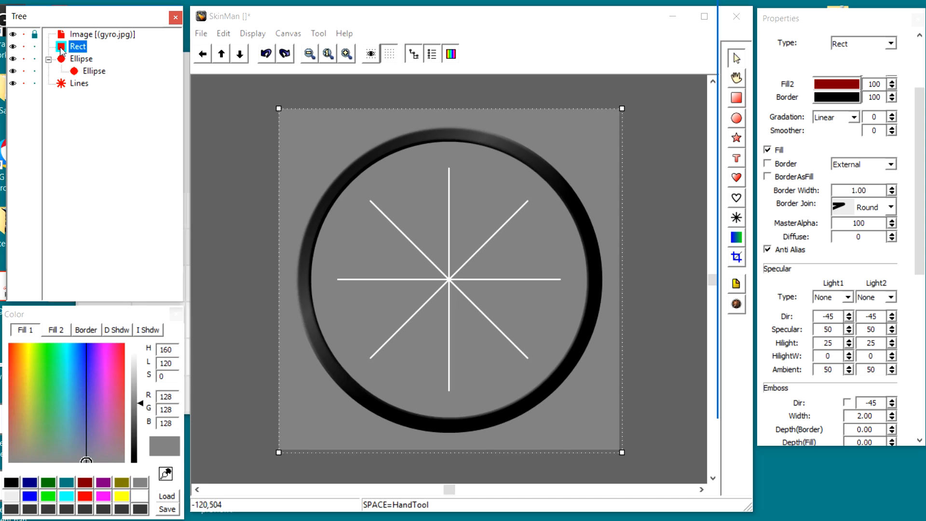
mouse_move(61, 47)
left_mouse_down()
mouse_move(60, 19)
mouse_move(61, 31)
left_mouse_up()
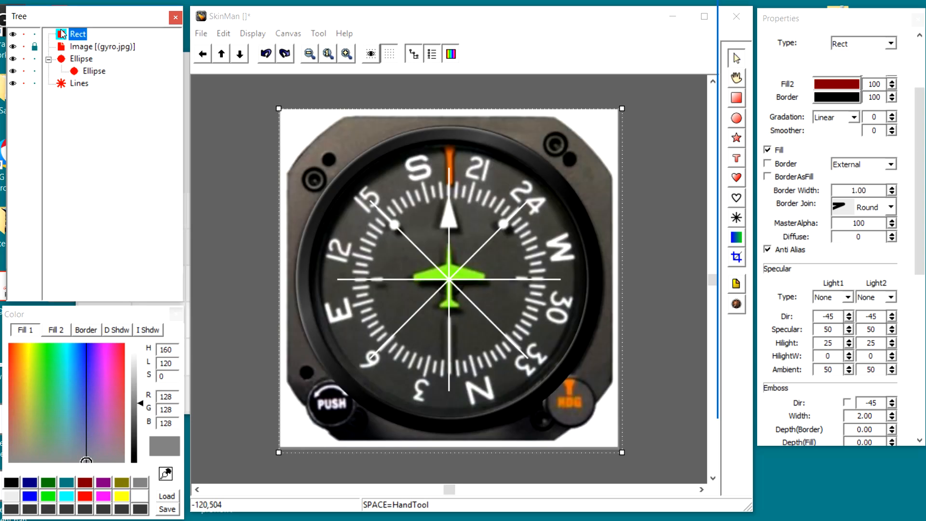
left_click(14, 48)
left_click(14, 48)
left_click(14, 47)
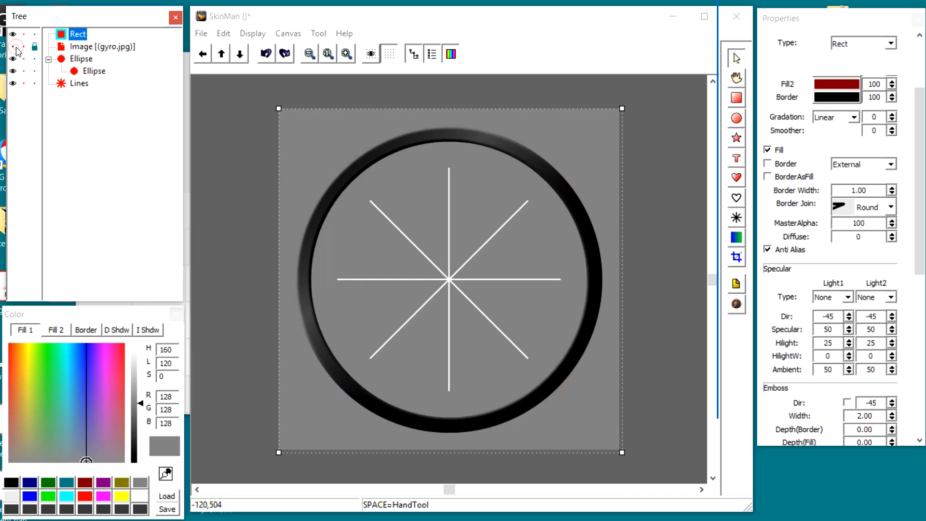
left_click(15, 47)
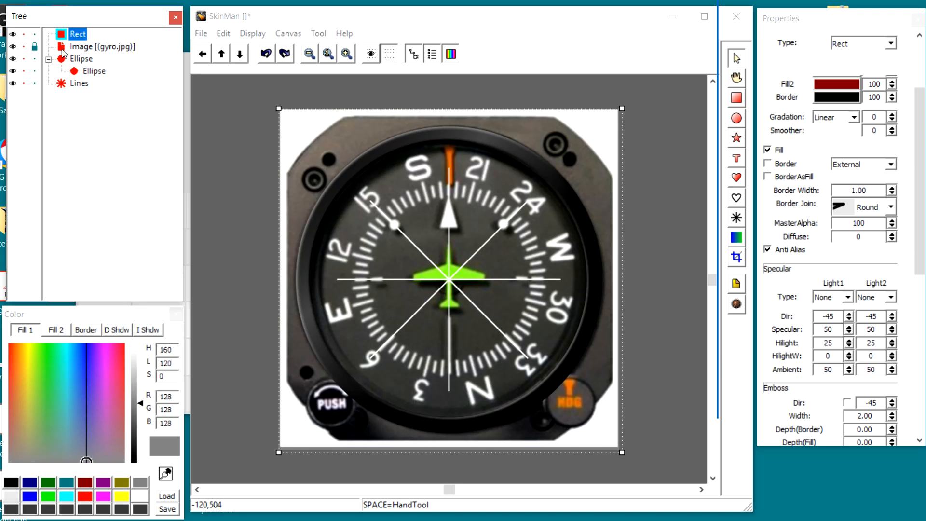
mouse_move(63, 50)
left_mouse_down()
mouse_move(60, 29)
mouse_move(57, 44)
left_mouse_up()
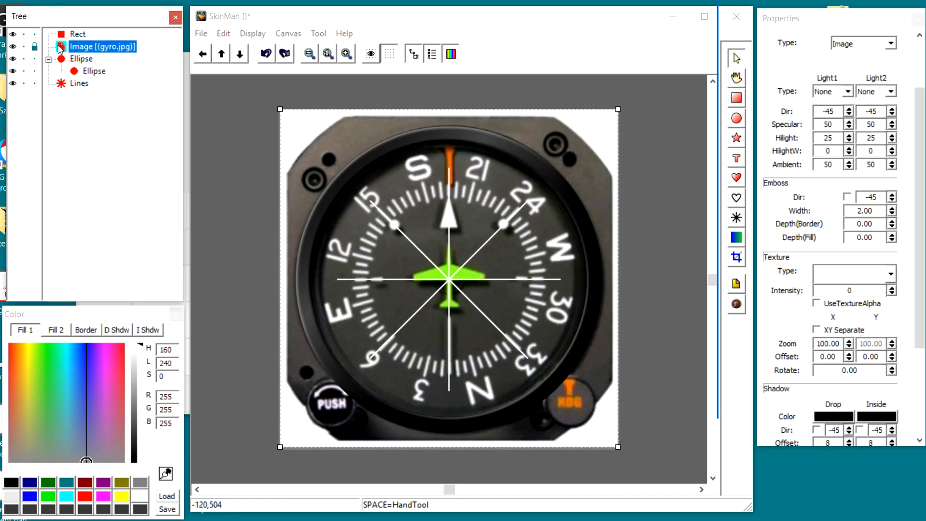
left_click(13, 47)
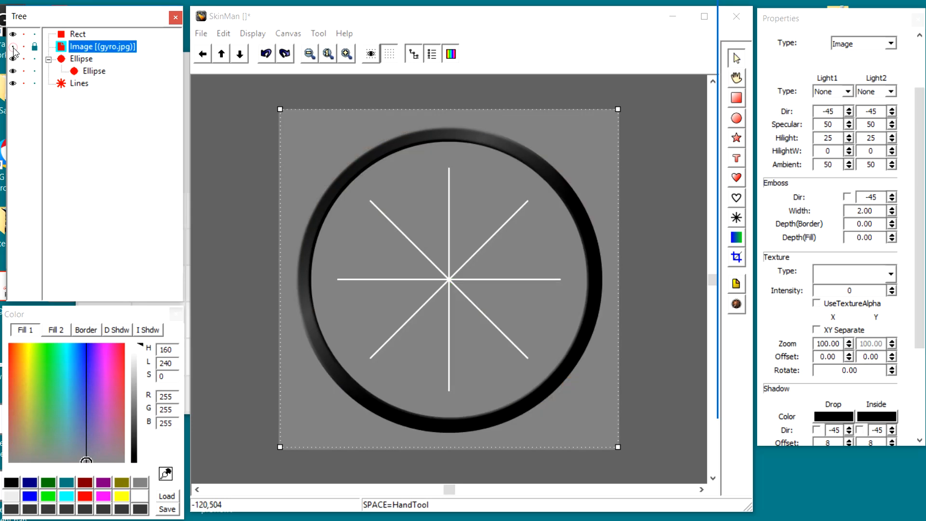
left_click(13, 47)
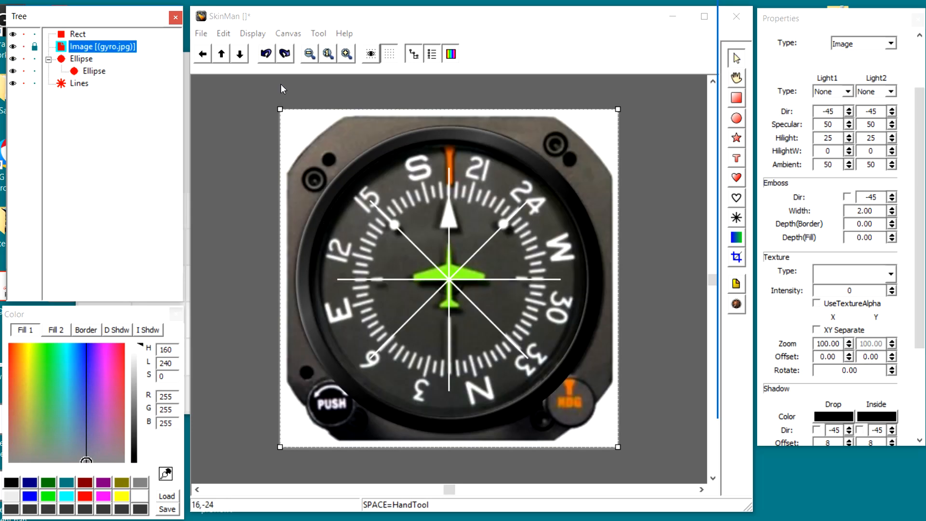
Duplicate the inner ellipse of the bezel ring and move the copy out of the group to the top level above it
left_click(76, 72)
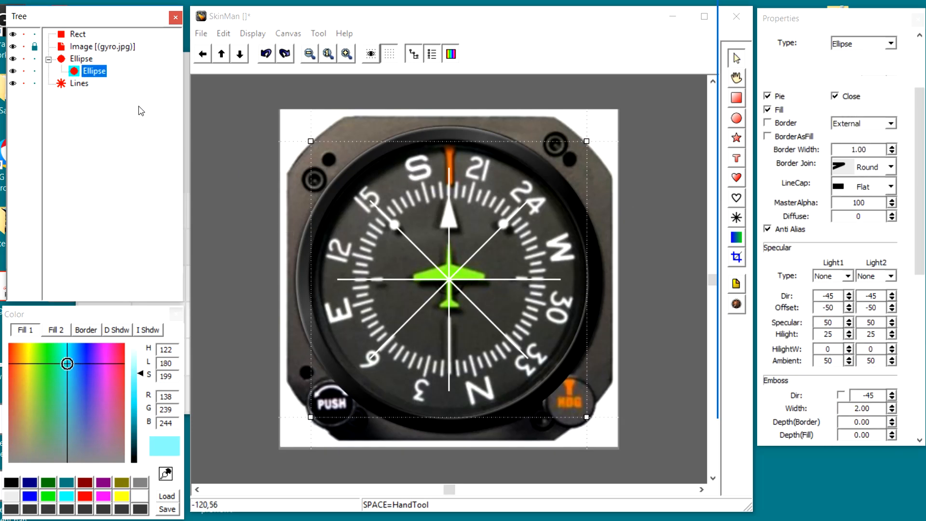
right_click(75, 73)
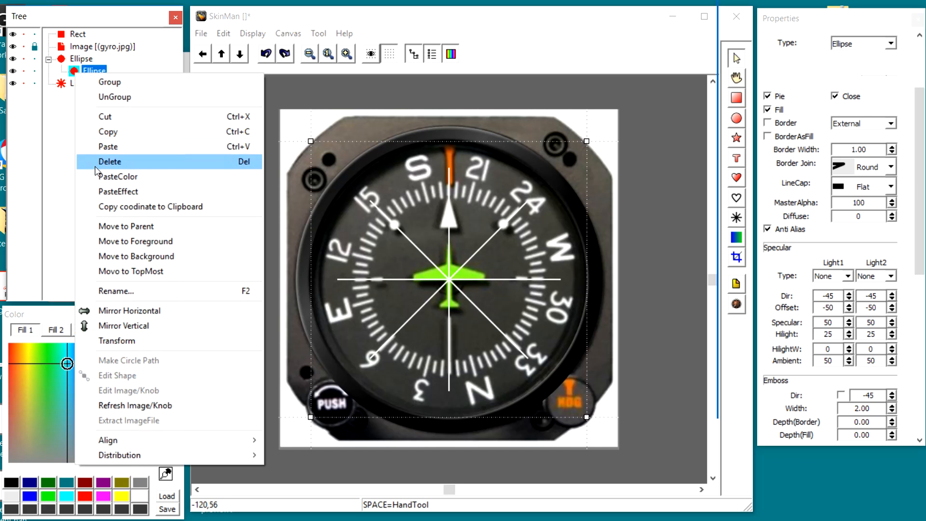
left_click(125, 134)
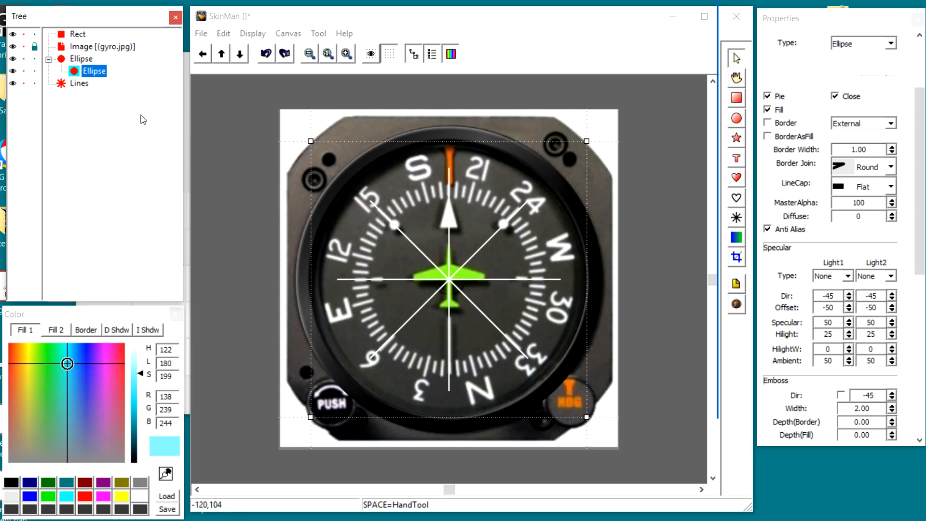
right_click(345, 174)
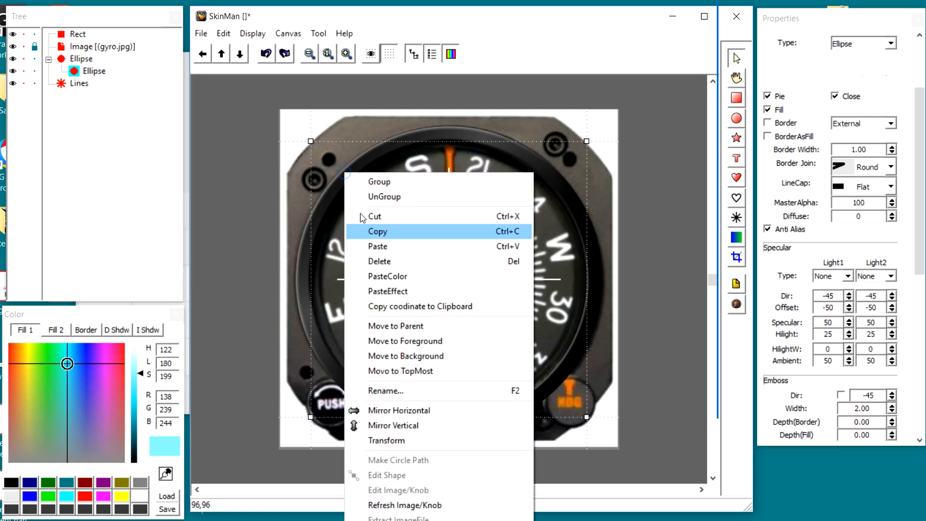
left_click(392, 248)
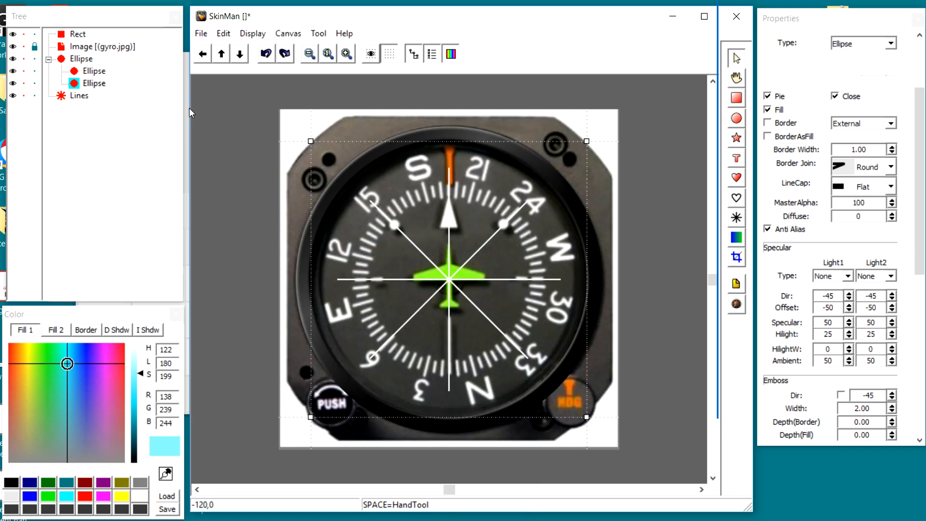
left_click(70, 82)
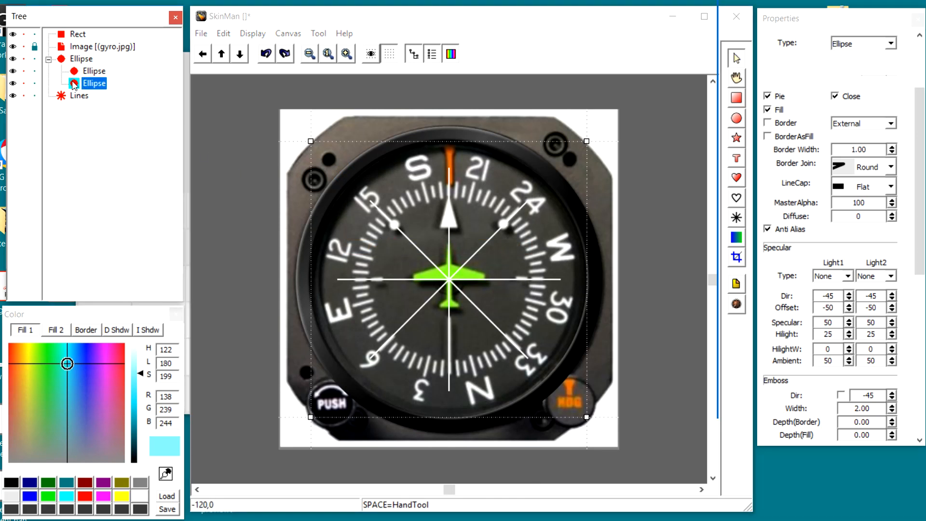
left_click_drag(70, 82, 53, 94)
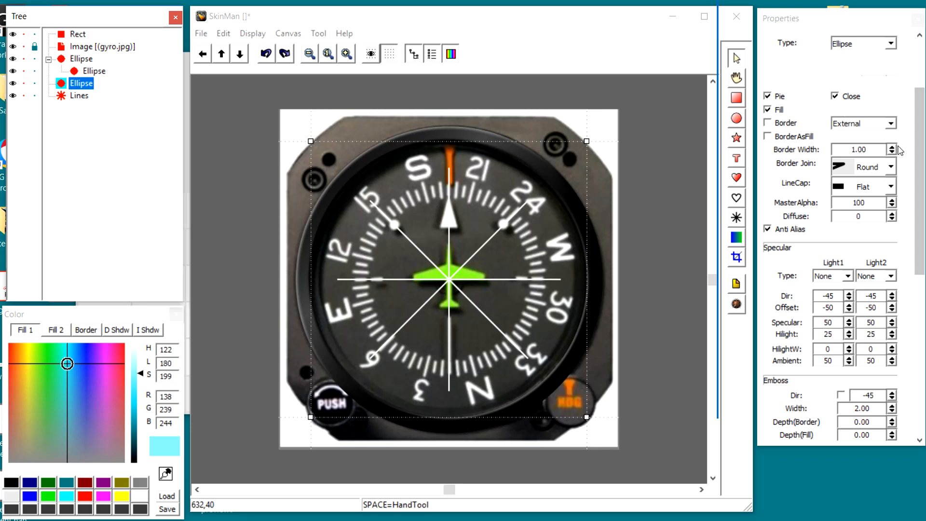
Change the copied ellipse's operation to Normal and fill it black
left_click_drag(920, 143, 913, 79)
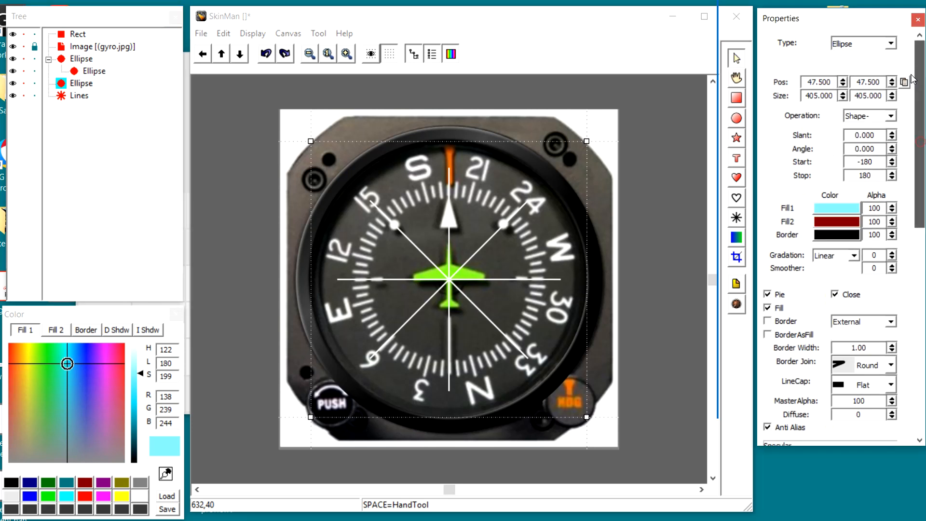
left_click(888, 116)
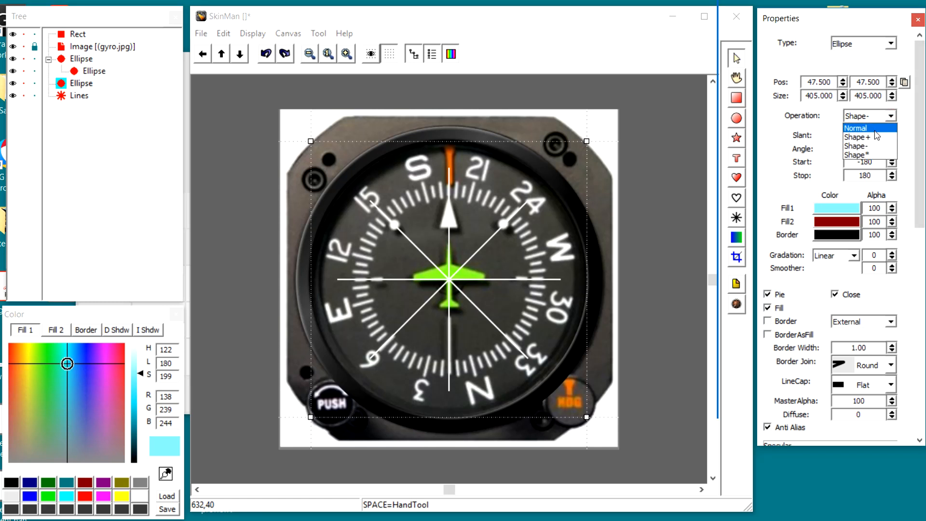
left_click(876, 129)
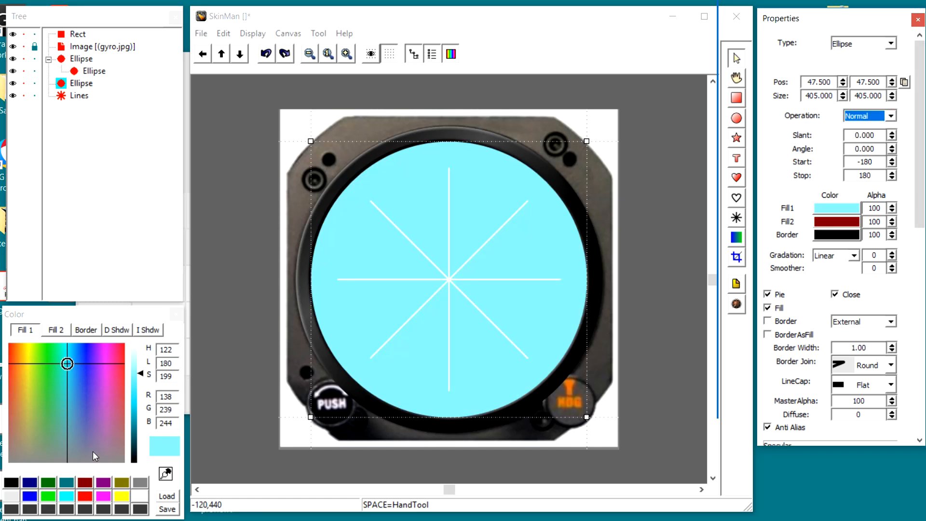
left_click(11, 482)
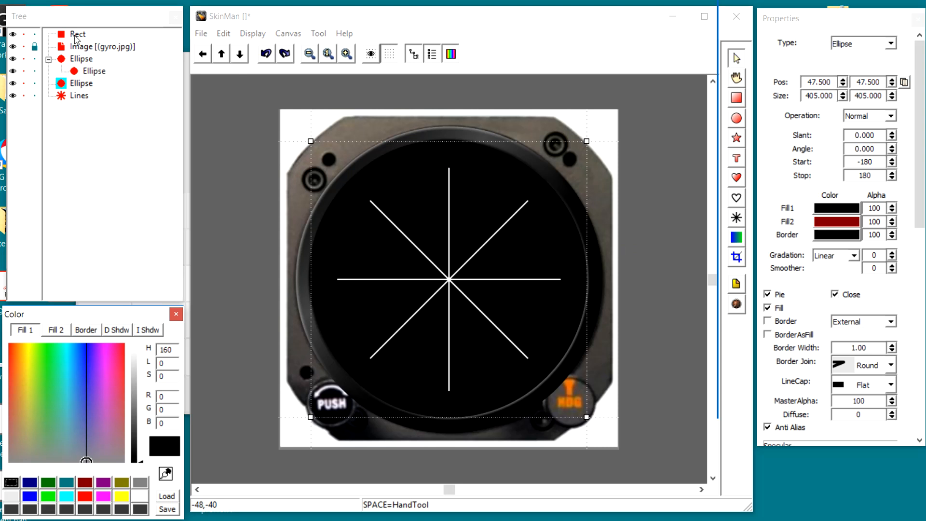
Switch solo display of the gyro.jpg image on and off to compare the drawing with the reference
left_click(22, 47)
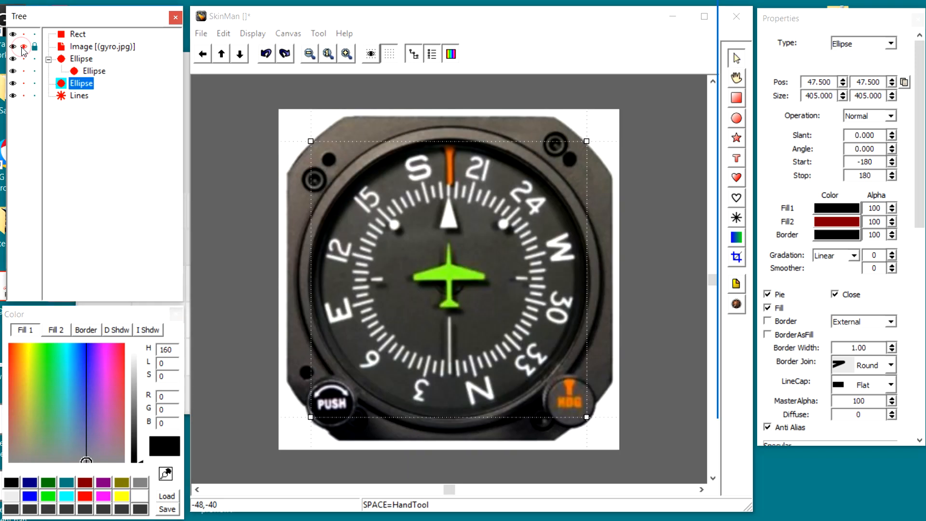
left_click(21, 47)
left_click(22, 47)
left_click(22, 48)
left_click(22, 48)
left_click(21, 48)
left_click(22, 47)
left_click(21, 47)
left_click(22, 48)
left_click(22, 47)
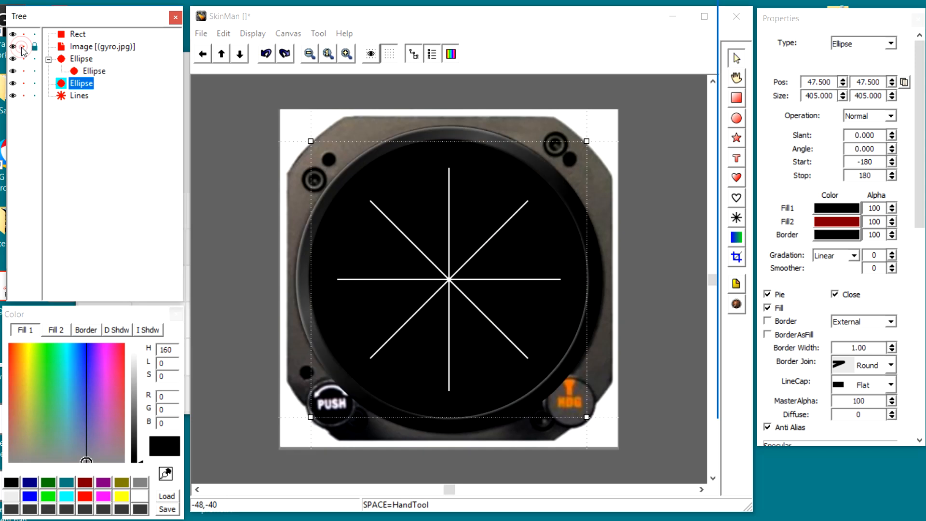
left_click(21, 48)
left_click(22, 47)
Rename the outer bezel ellipse as Bezel
left_click(82, 59)
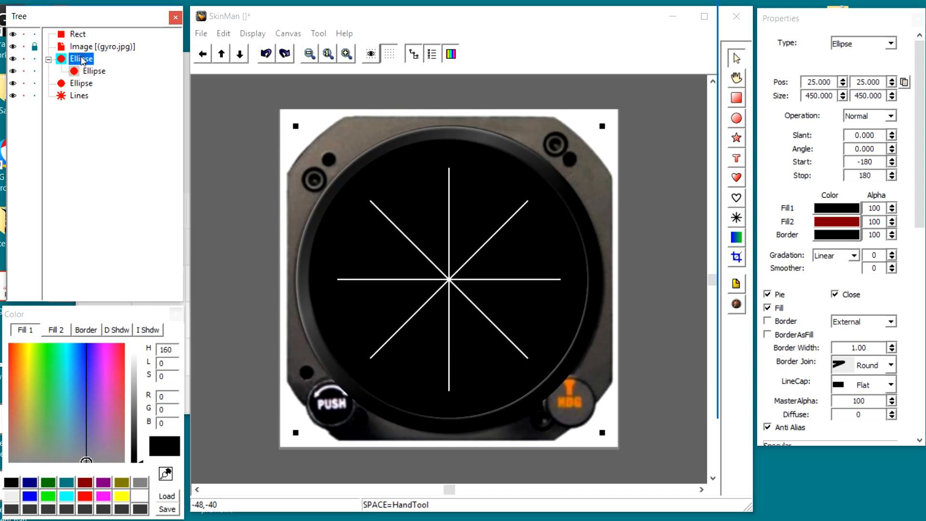
right_click(82, 59)
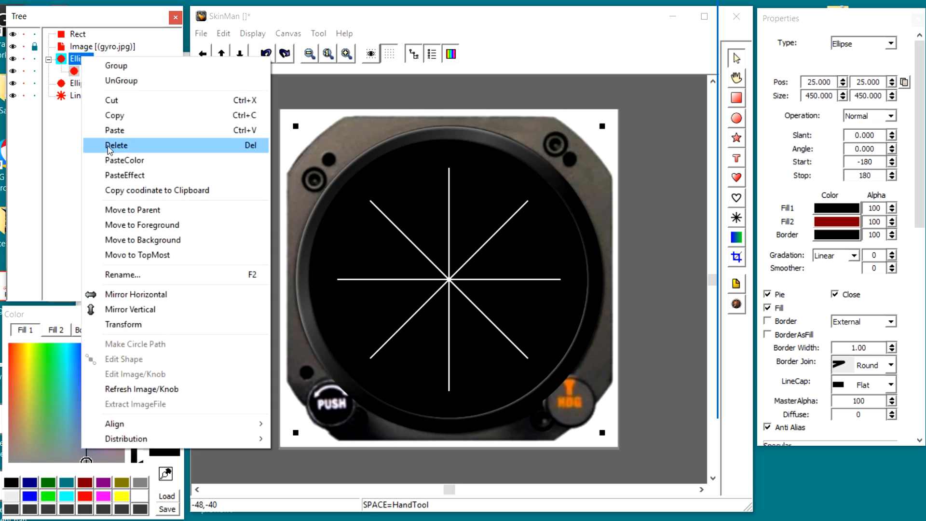
left_click(129, 273)
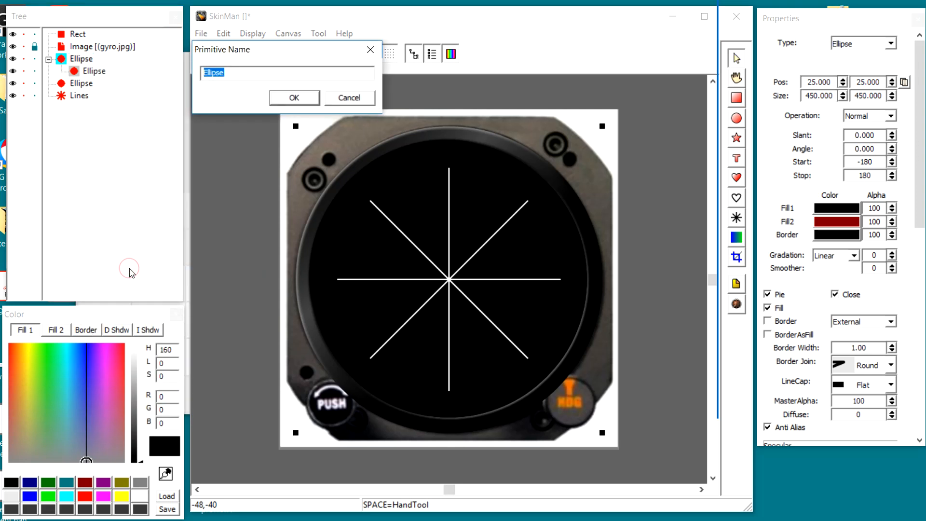
type("Bezel")
left_click(300, 97)
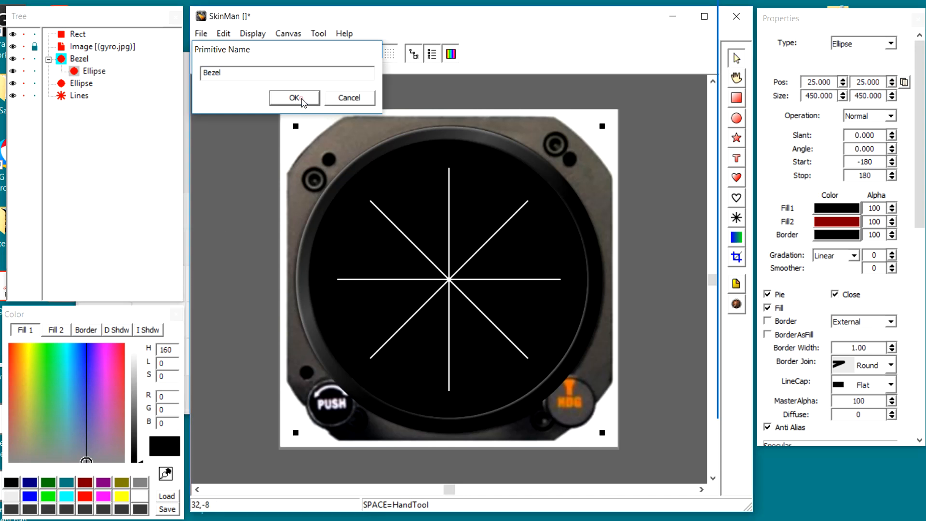
Toggle the Bezel's visibility repeatedly to compare it with the bezel in the reference image
left_click(13, 59)
left_click(12, 59)
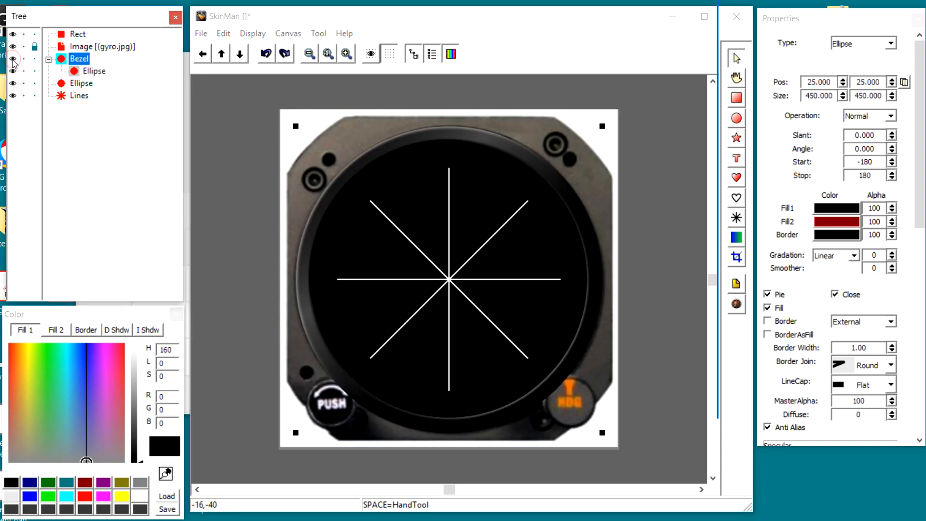
left_click(12, 59)
left_click(12, 59)
left_click(12, 60)
left_click(12, 60)
left_click(12, 60)
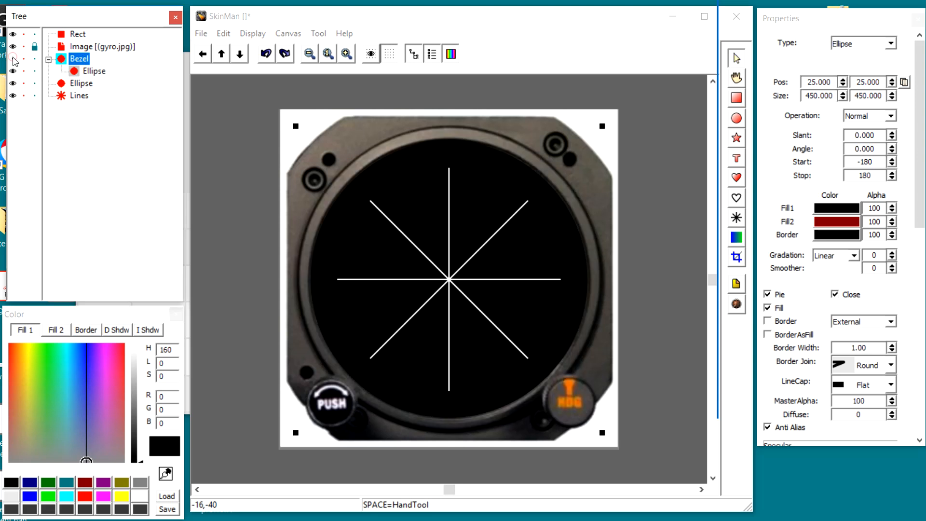
left_click(13, 60)
left_click(13, 60)
left_click(13, 60)
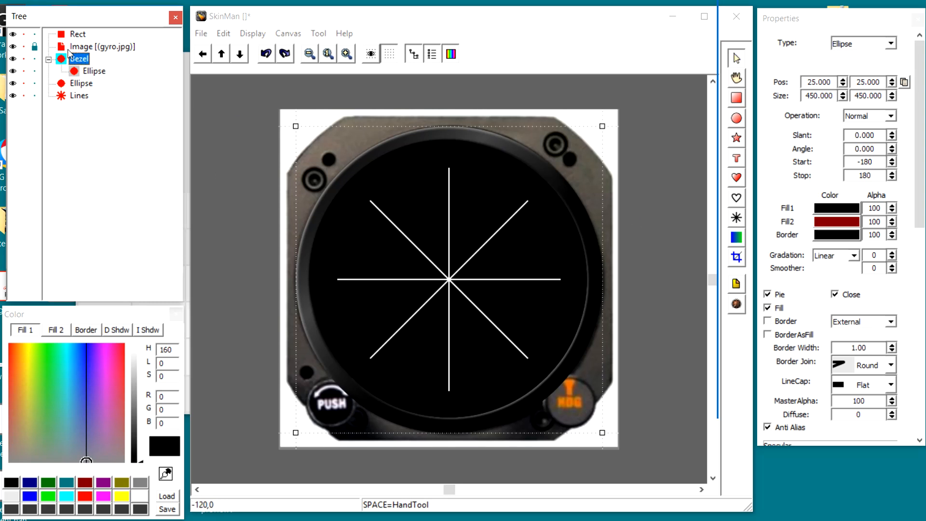
Hide the black dial ellipse and duplicate the Bezel with its inner ellipse
left_click(13, 83)
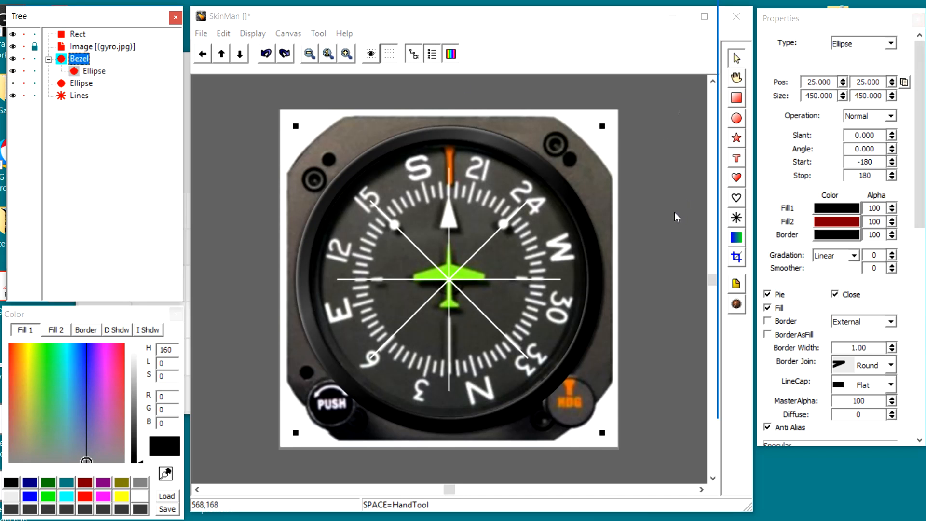
right_click(448, 280)
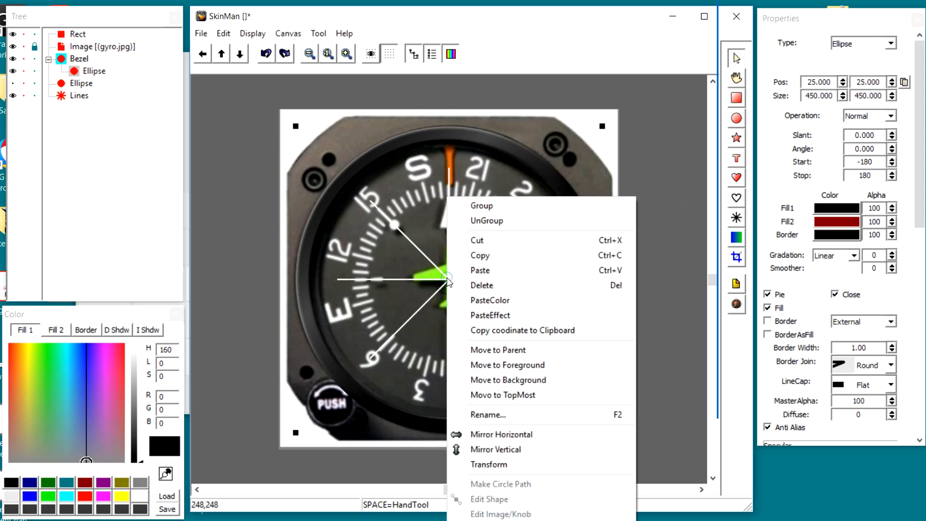
left_click(496, 260)
right_click(459, 239)
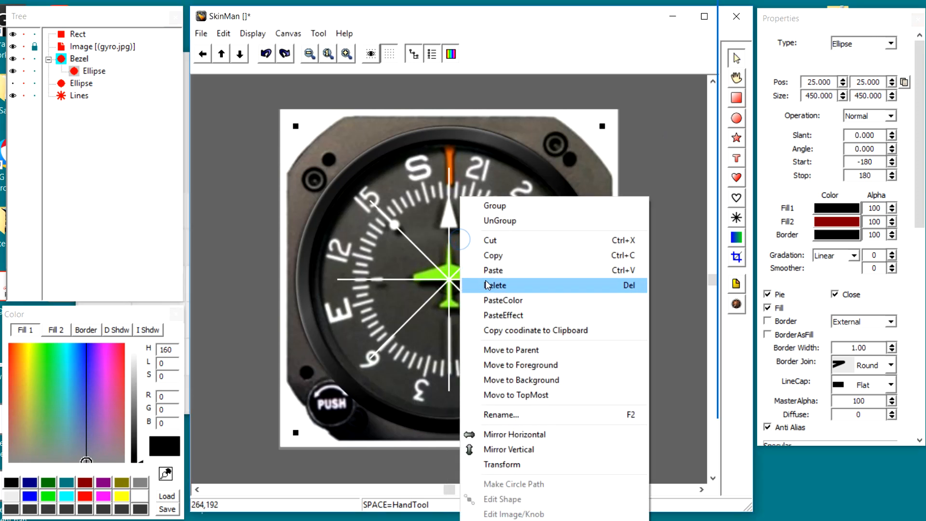
left_click(490, 271)
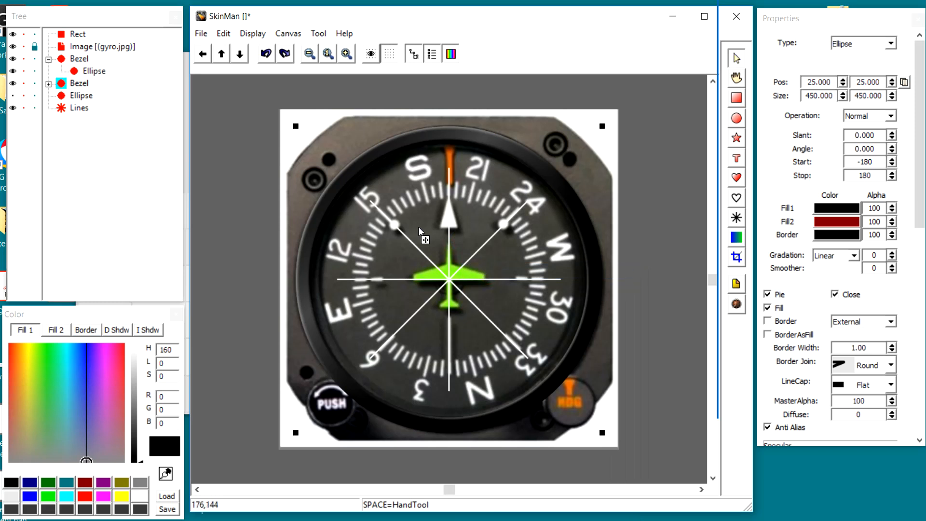
Duplicate the radiating Lines object in place
right_click(64, 110)
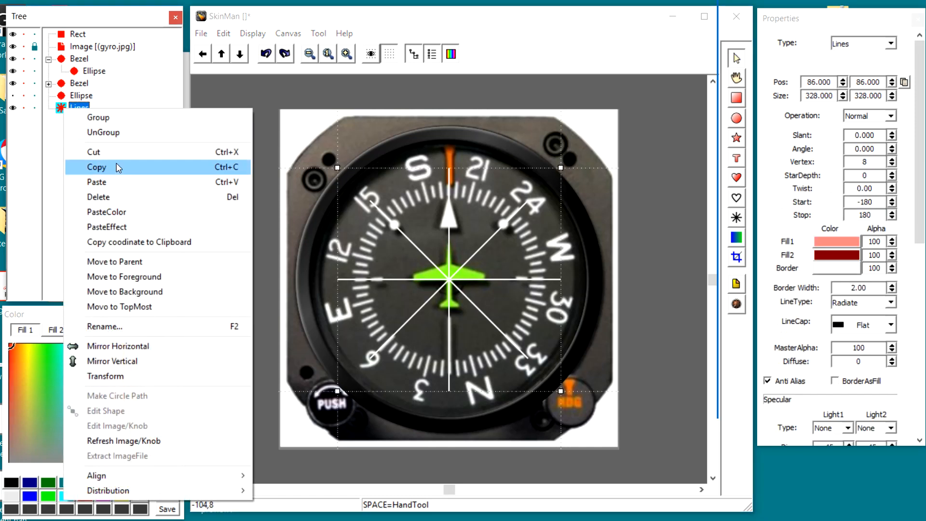
left_click(119, 167)
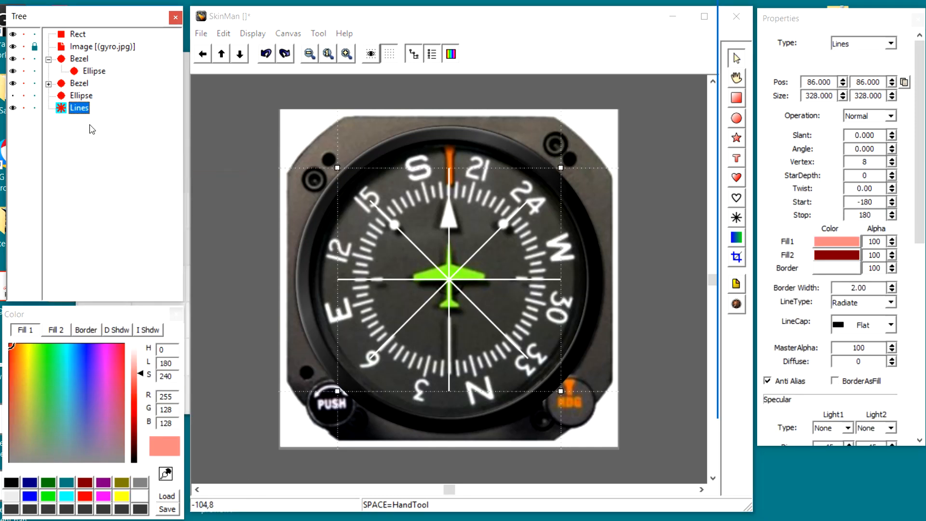
right_click(91, 124)
left_click(128, 198)
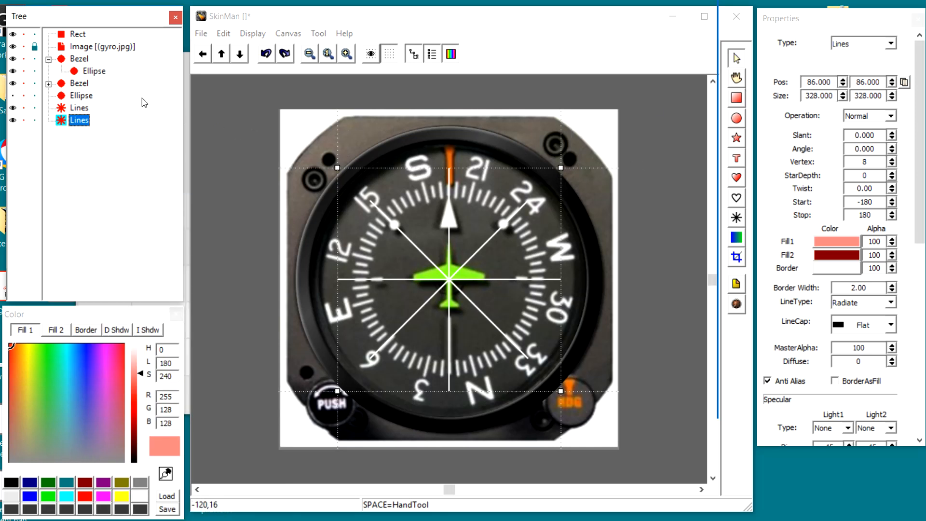
Draw a vertical rectangle 8 wide through the dial's centre, with its Y position at 98 and its height about 306
left_click(736, 98)
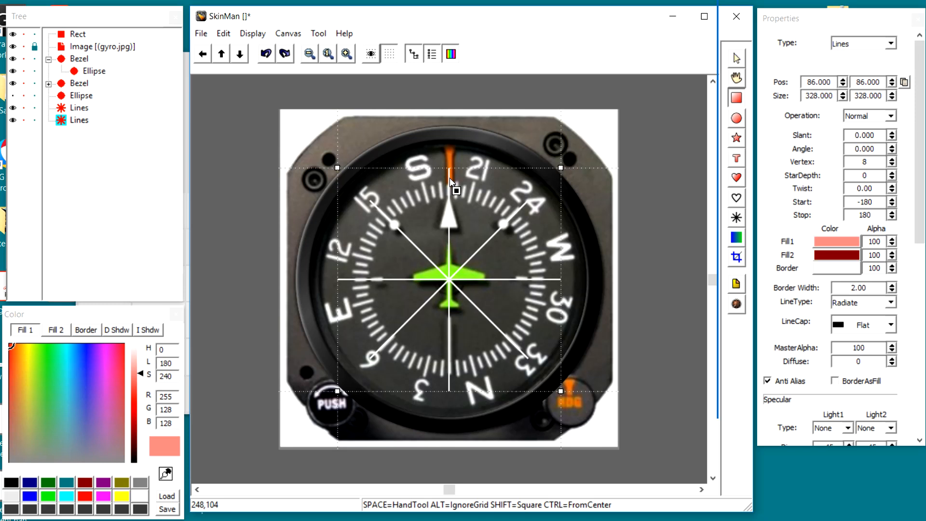
left_click_drag(450, 173, 450, 384)
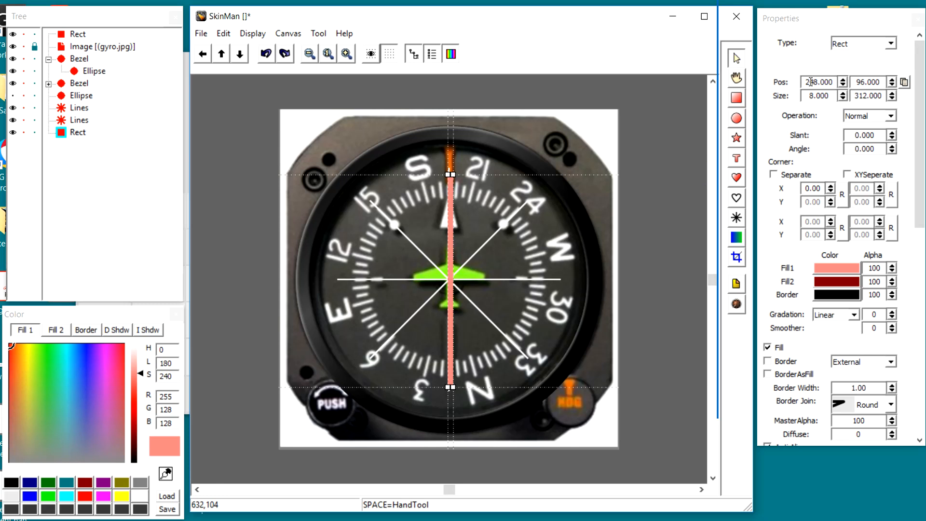
scroll(867, 78, "up", 2)
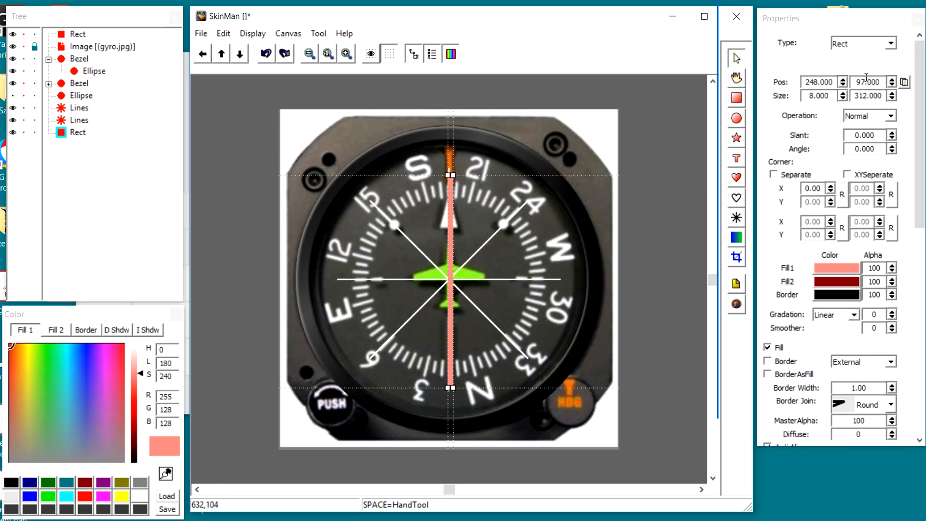
scroll(867, 98, "down", 1)
scroll(867, 94, "down", 4)
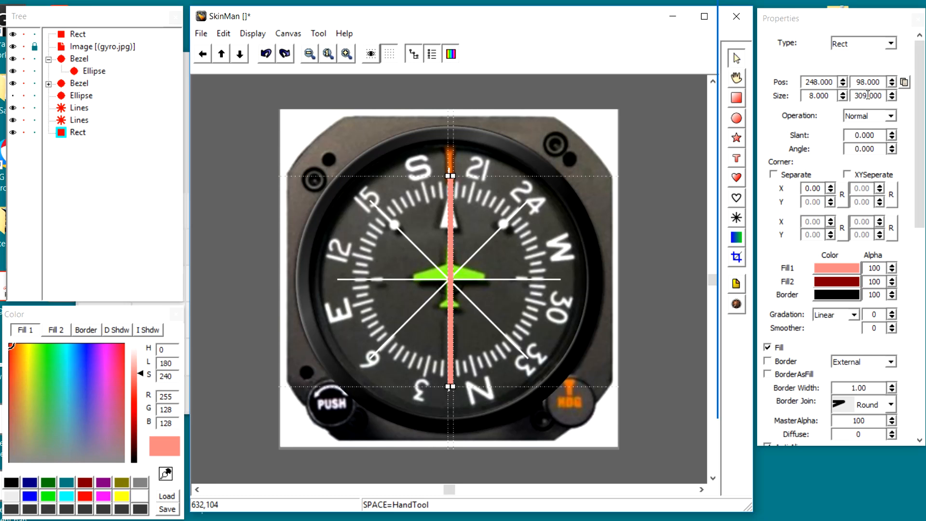
scroll(868, 94, "down", 2)
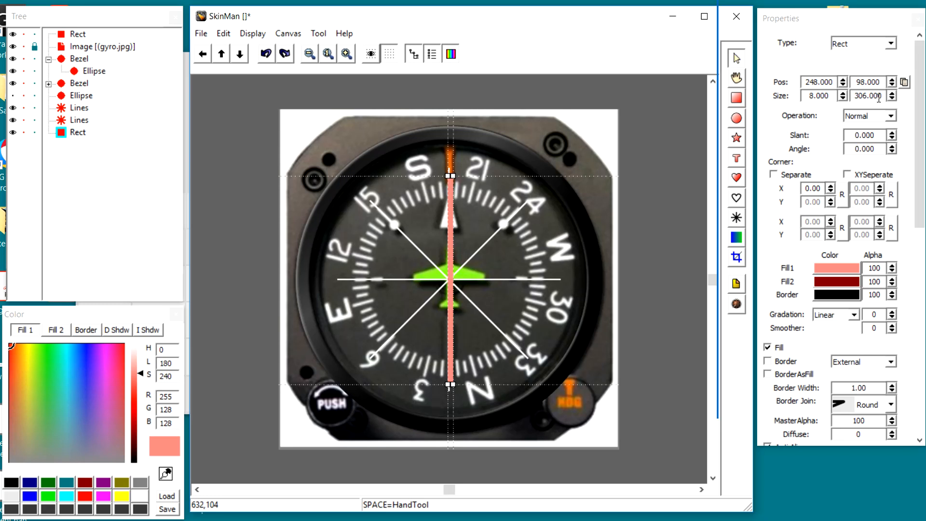
scroll(878, 98, "down", 1)
Hide the original Lines object and set the duplicated Lines' border width to 3.00
left_click(77, 121)
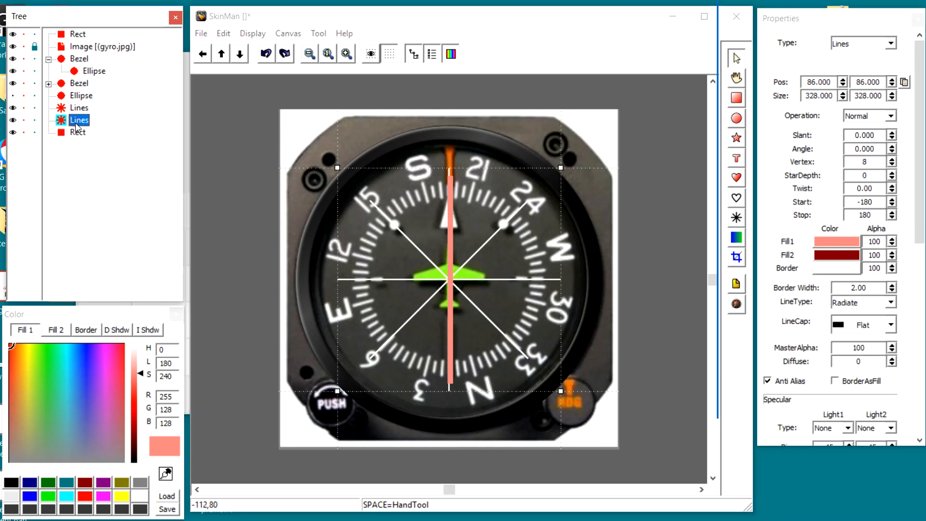
left_click(14, 107)
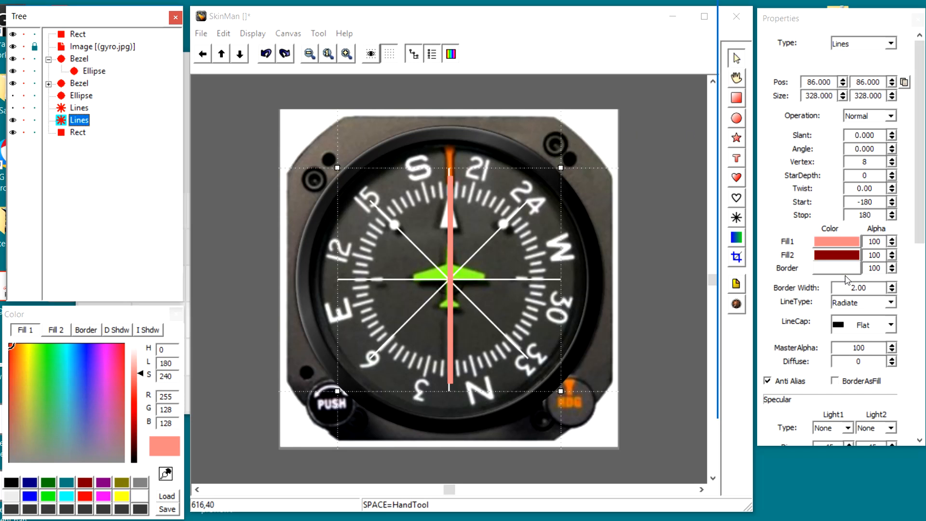
scroll(854, 287, "up", 1)
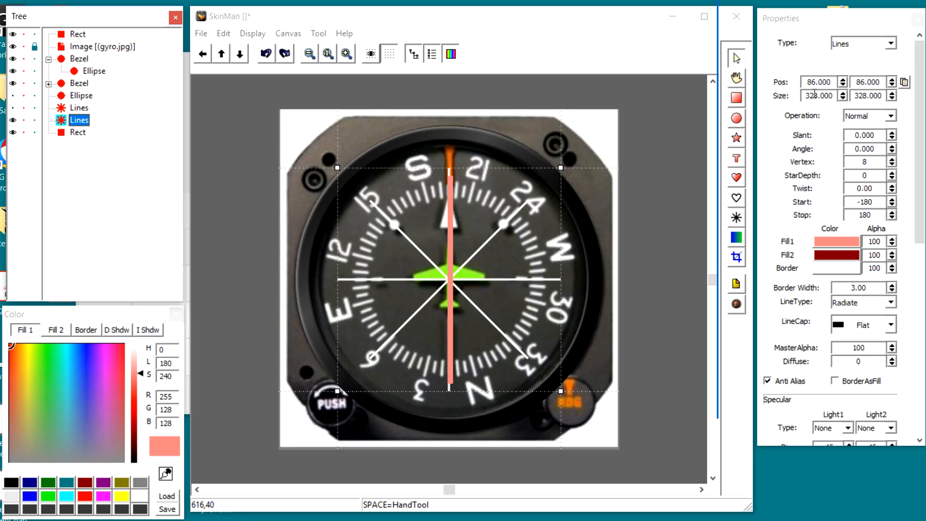
Resize the duplicated Lines object to 310 by 310
scroll(815, 94, "down", 1)
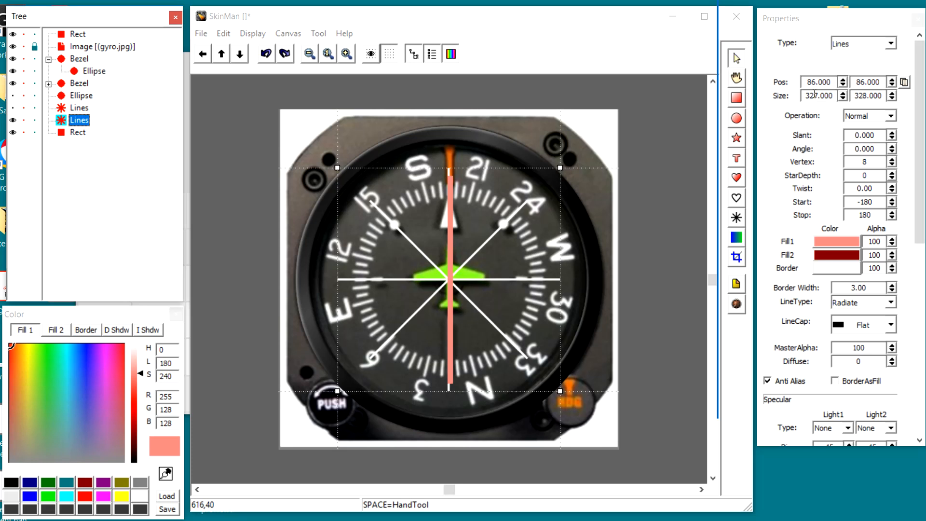
scroll(814, 94, "down", 2)
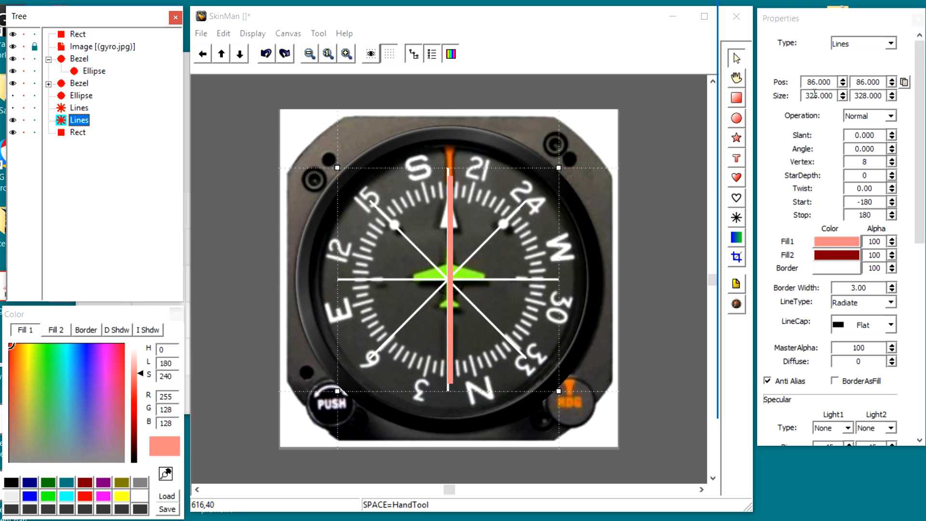
scroll(815, 94, "up", 3)
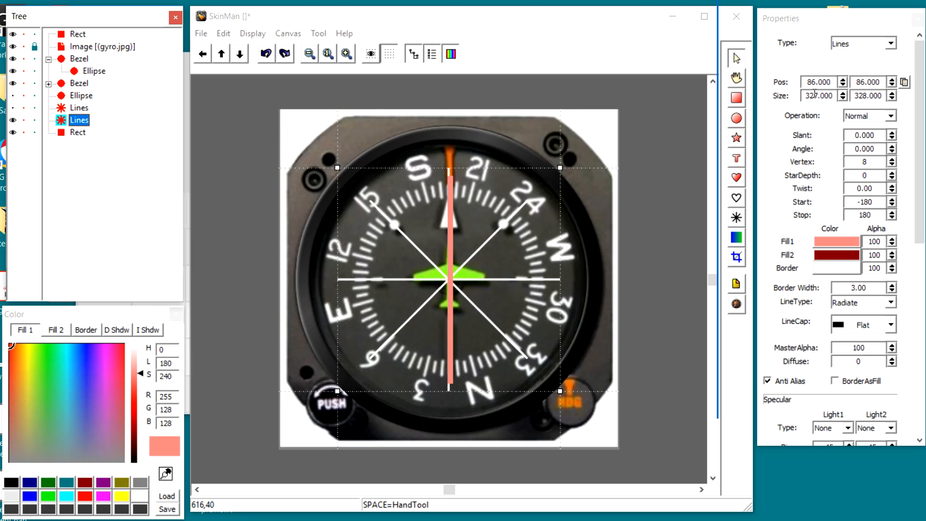
scroll(815, 94, "down", 1)
left_click_drag(835, 95, 785, 95)
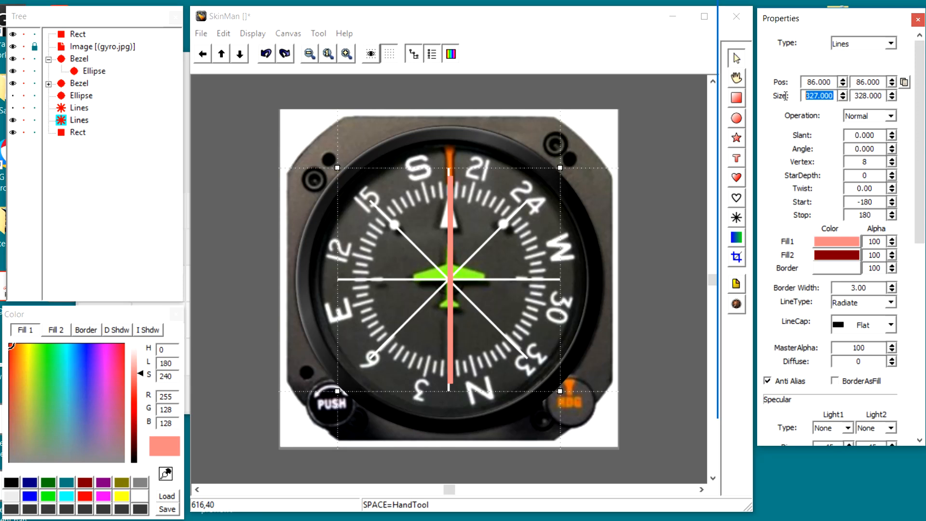
type("310")
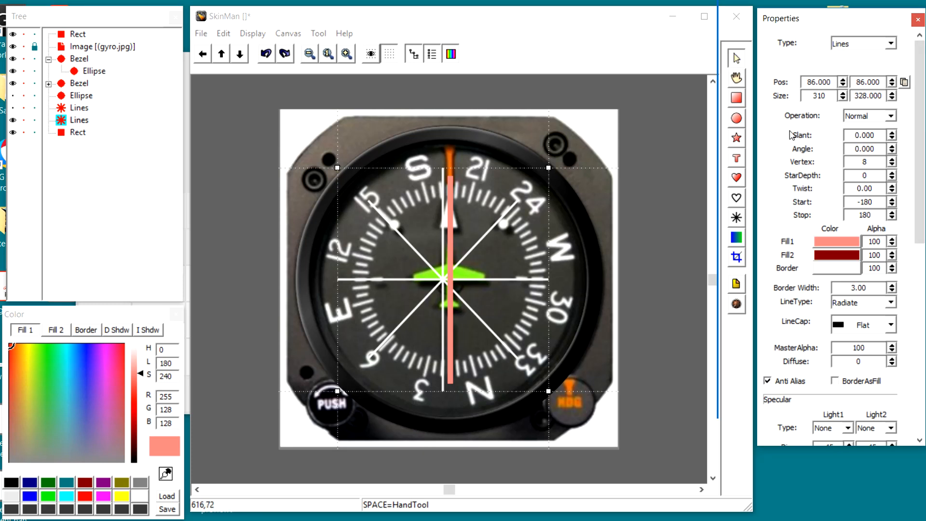
double_click(865, 95)
type("310")
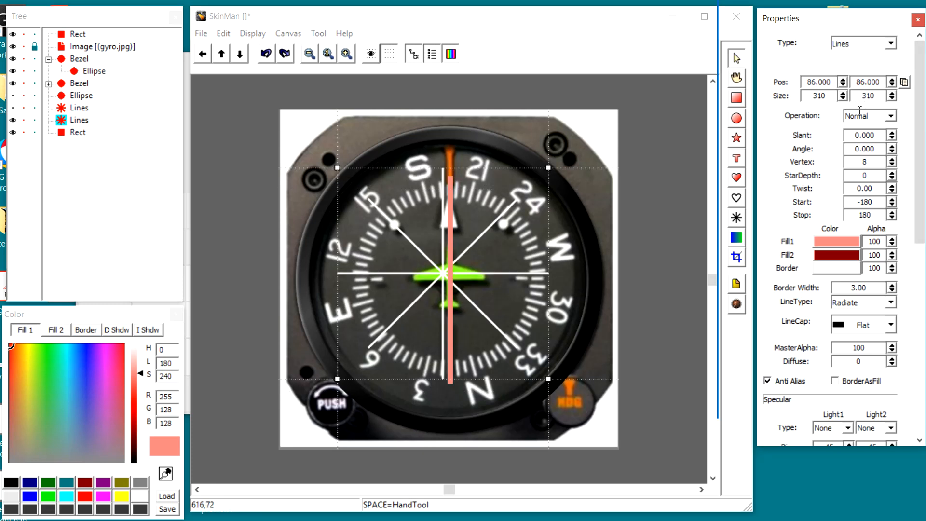
Centre the 310-sized Lines object horizontally and vertically on the canvas
right_click(483, 270)
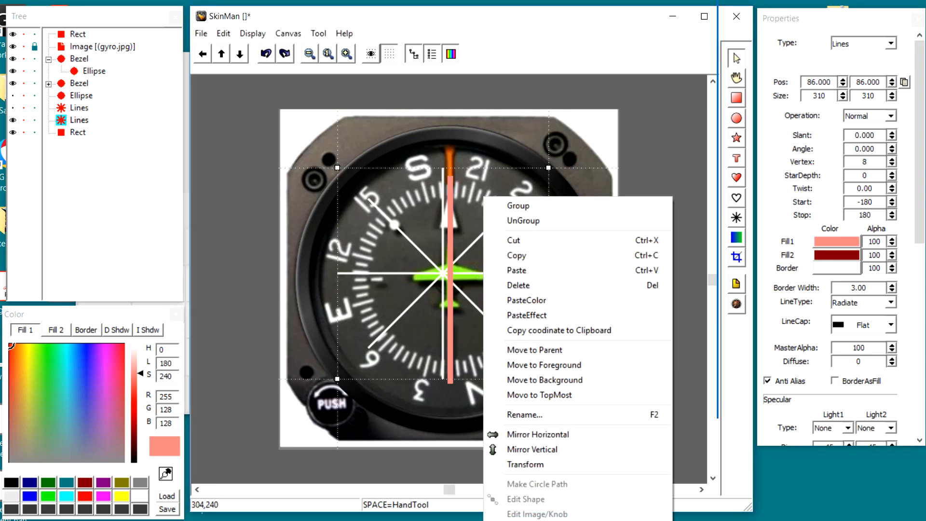
mouse_move(627, 517)
left_click(723, 501)
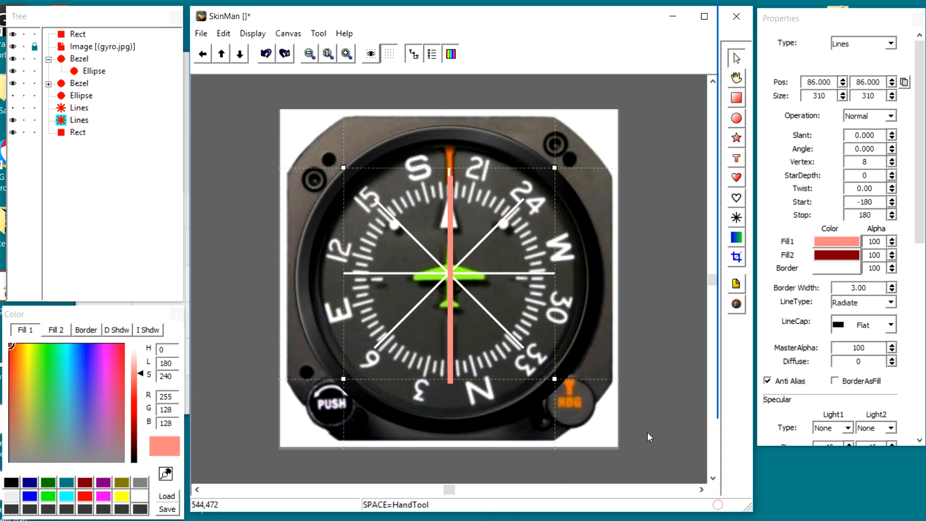
right_click(528, 272)
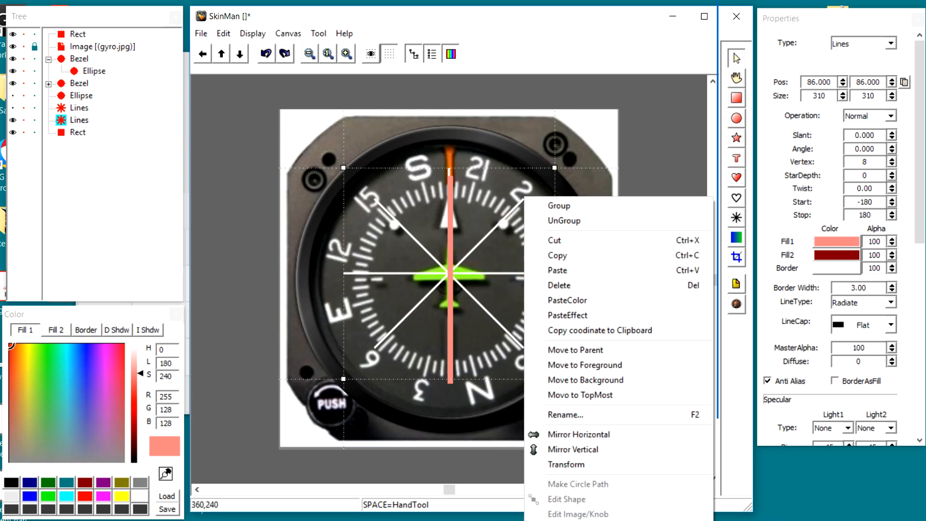
mouse_move(627, 519)
left_click(764, 520)
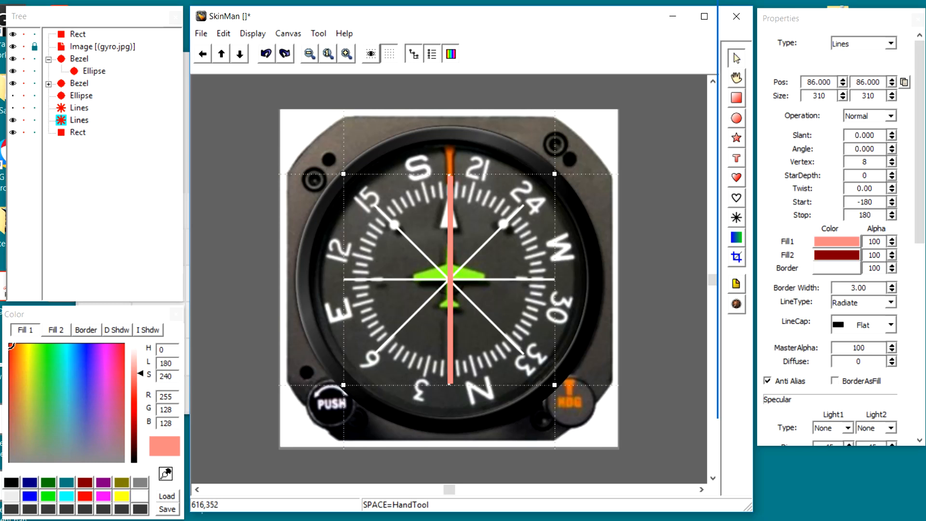
Set the duplicated Lines object's width and height both to 290
double_click(819, 95)
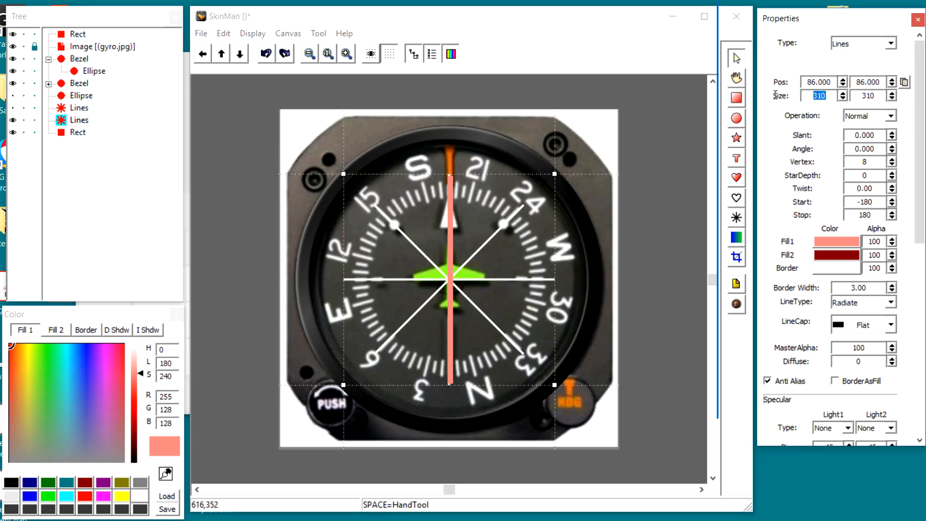
type("290")
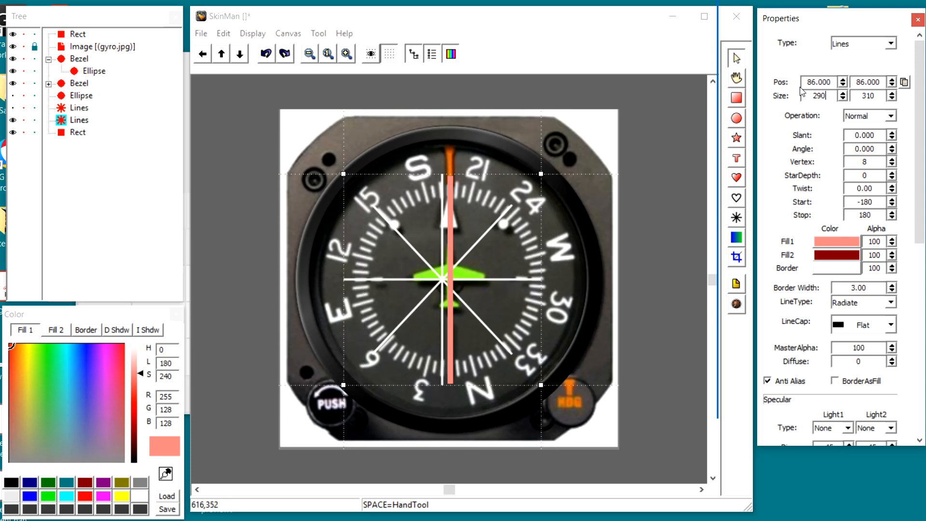
double_click(875, 92)
type("290")
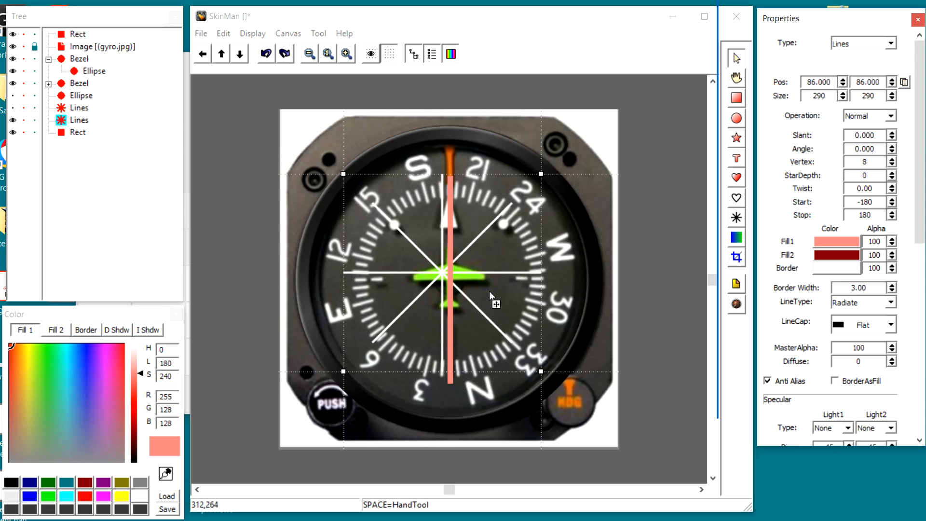
Centre the 290-sized Lines object horizontally and vertically on the canvas and set its StarDepth to 80
right_click(488, 273)
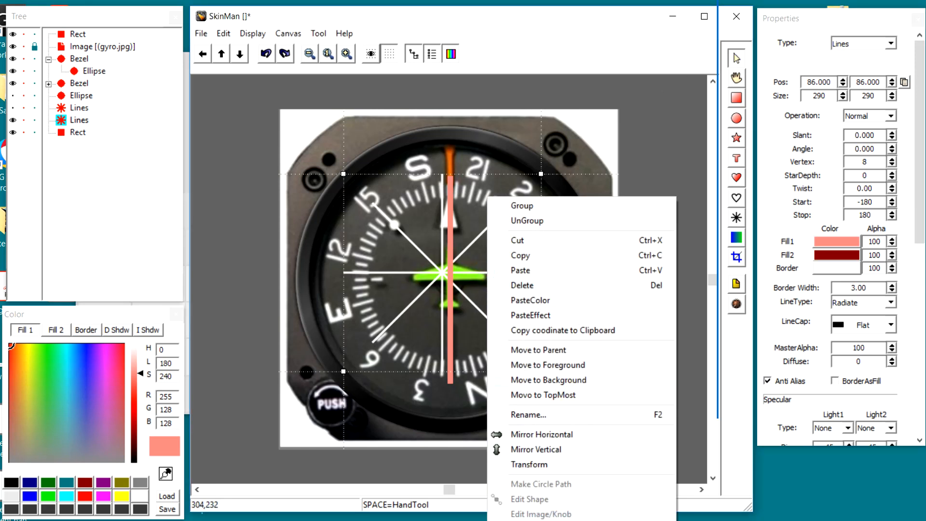
left_click(715, 504)
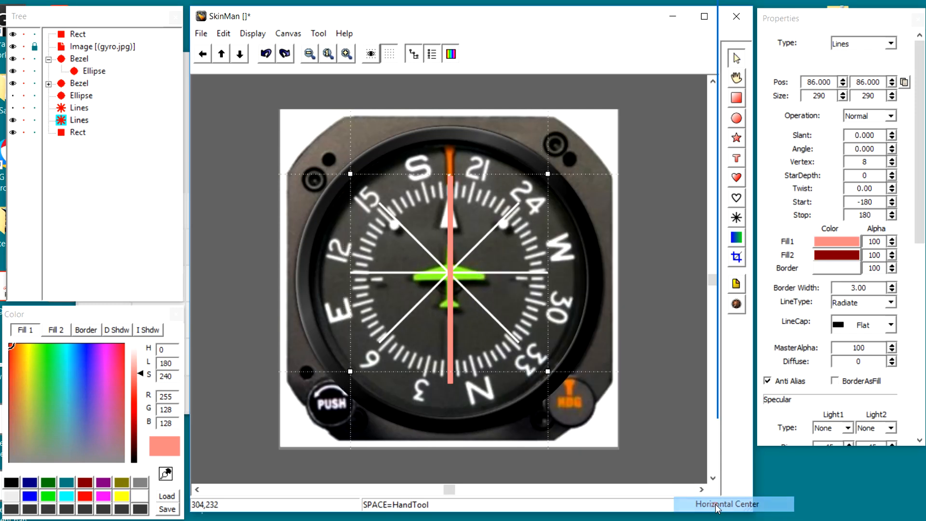
right_click(490, 274)
mouse_move(526, 520)
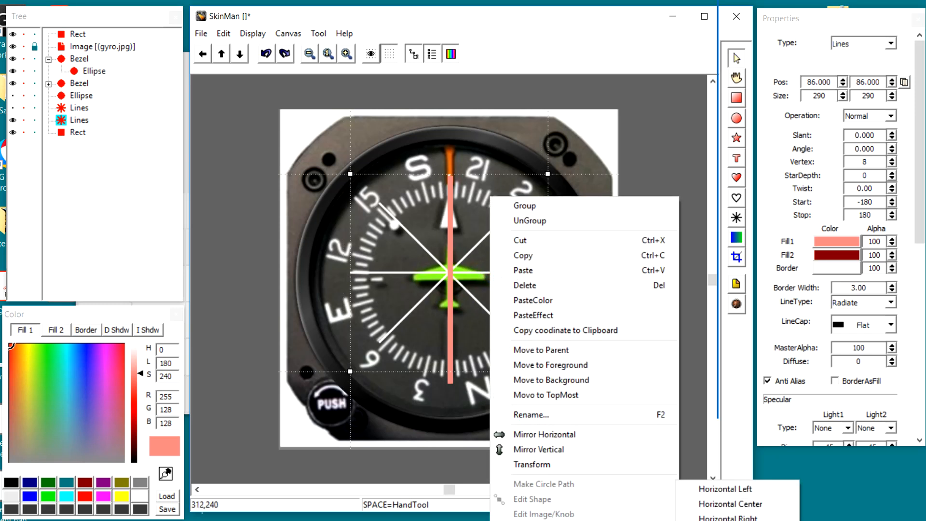
left_click(719, 520)
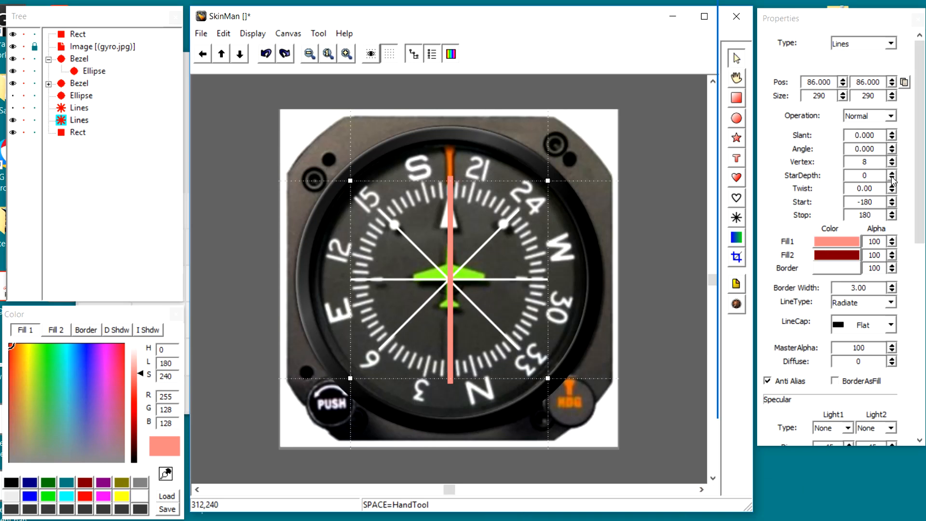
left_click_drag(892, 178, 910, 126)
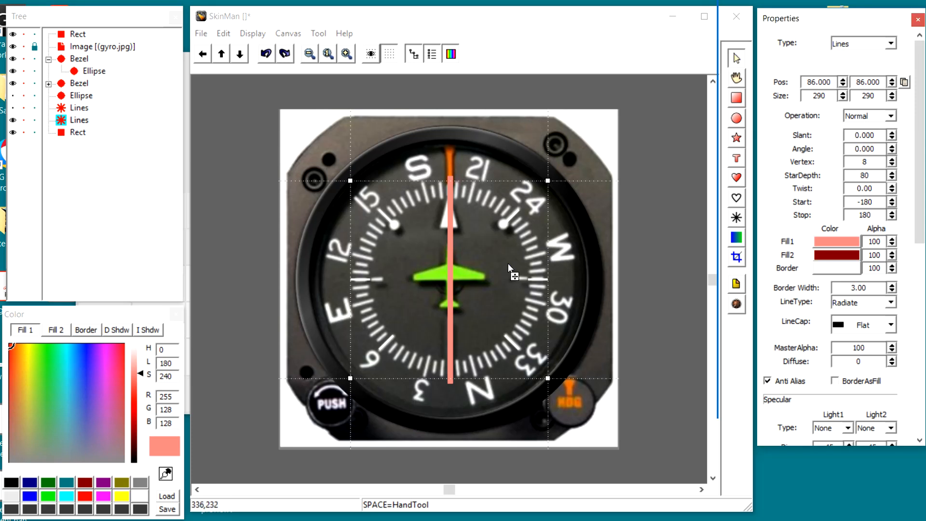
Select the narrow pink rectangle through the dial's centre and set its Y position to 109
left_click(449, 232)
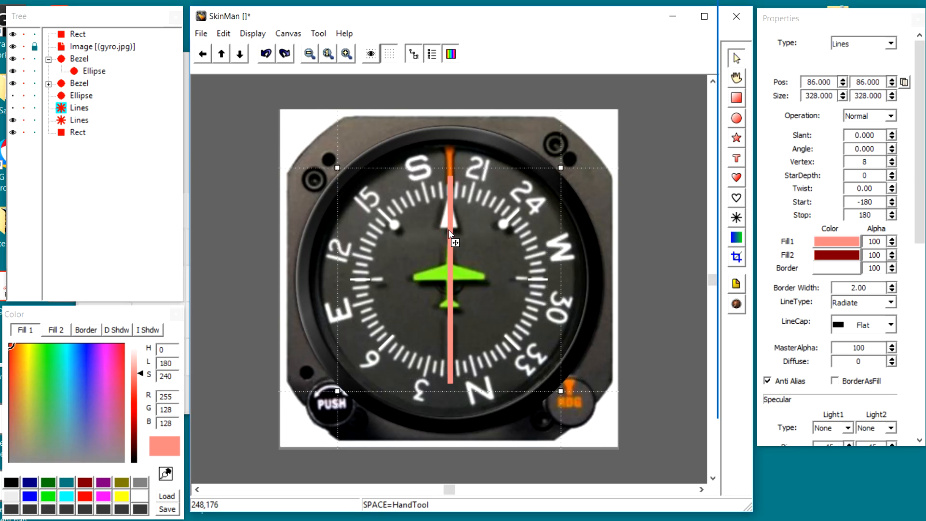
left_click(449, 232)
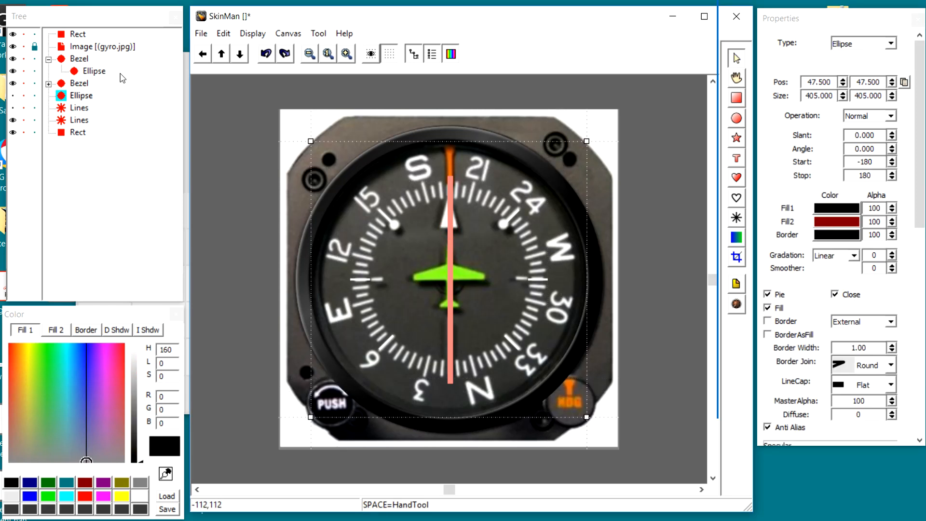
left_click(450, 236)
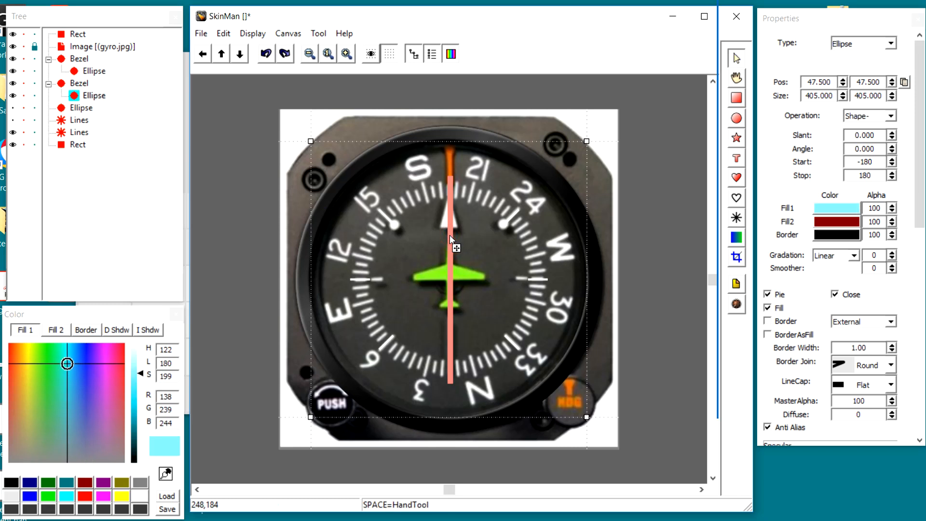
left_click(450, 236)
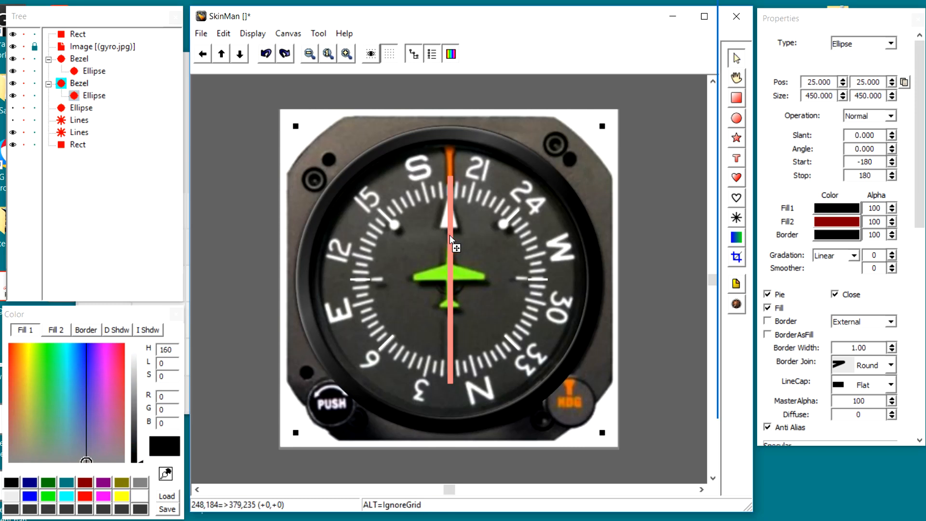
left_click(450, 237)
left_click(450, 236)
left_click(450, 237)
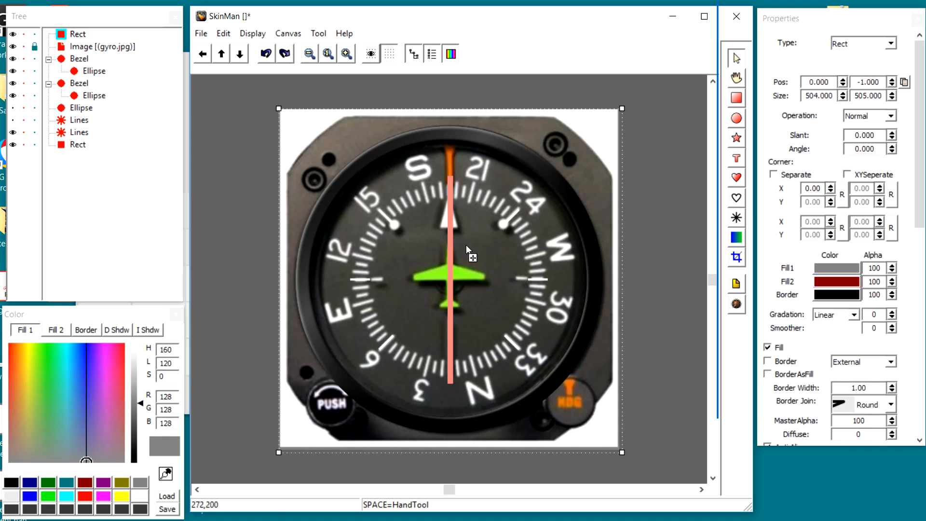
left_click(450, 251)
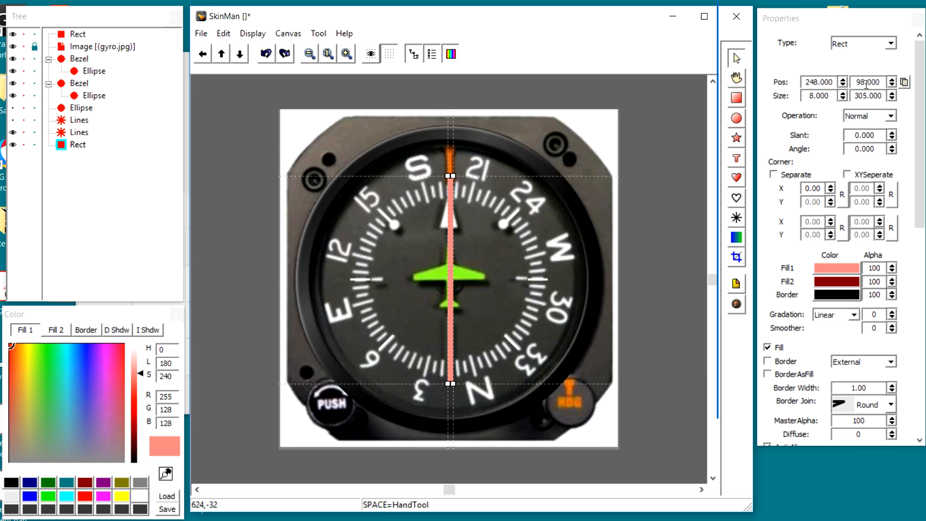
scroll(867, 84, "up", 9)
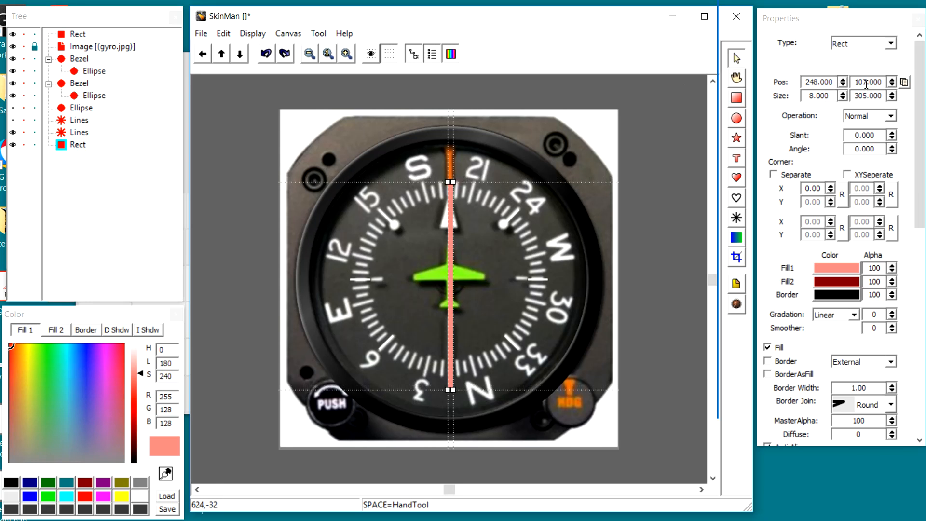
scroll(866, 84, "up", 2)
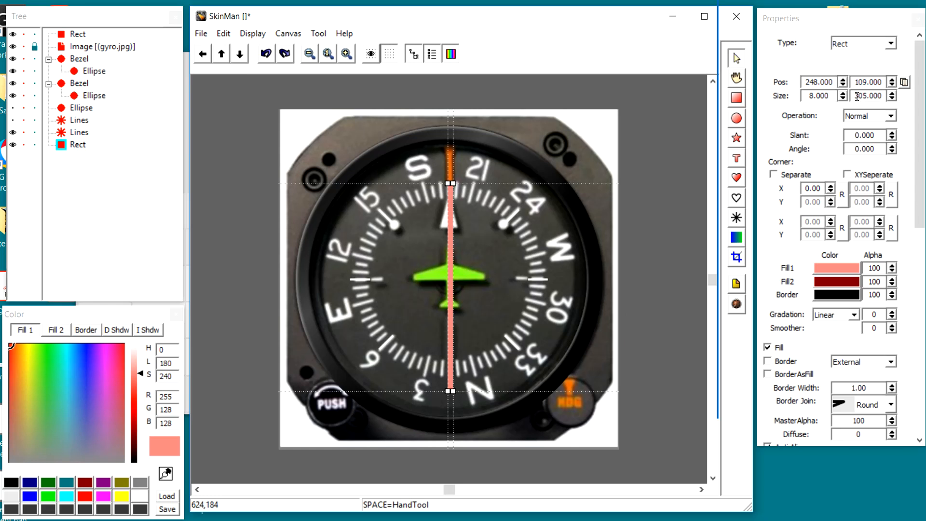
Set the narrow pink rectangle's height to 280
scroll(857, 96, "down", 14)
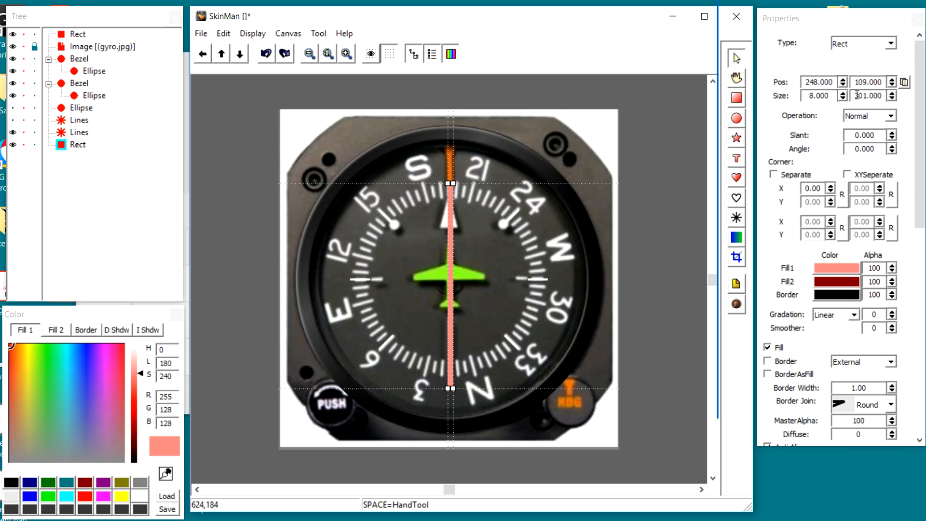
scroll(857, 95, "down", 8)
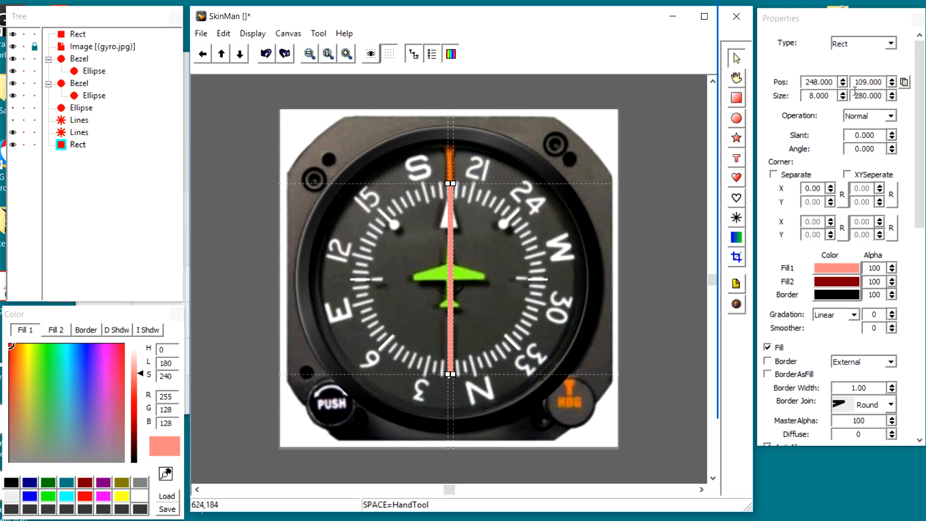
scroll(855, 92, "down", 2)
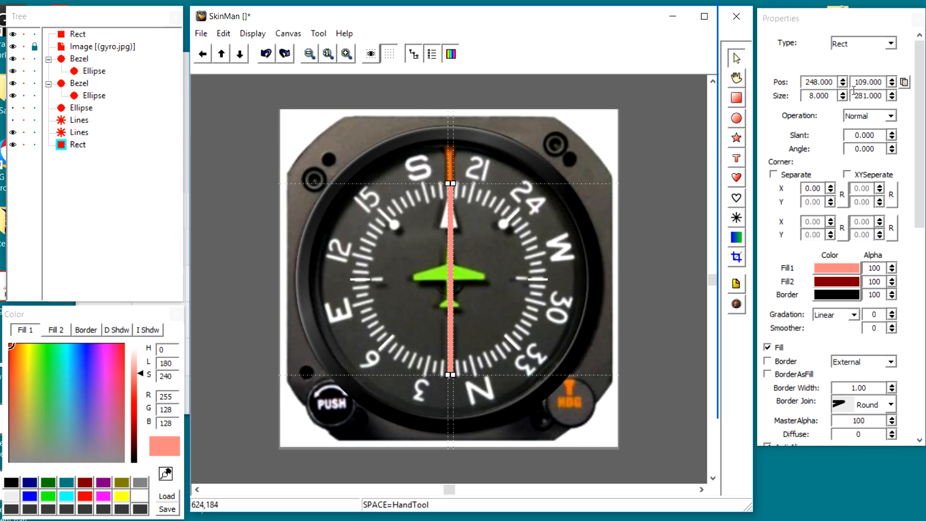
scroll(854, 91, "down", 1)
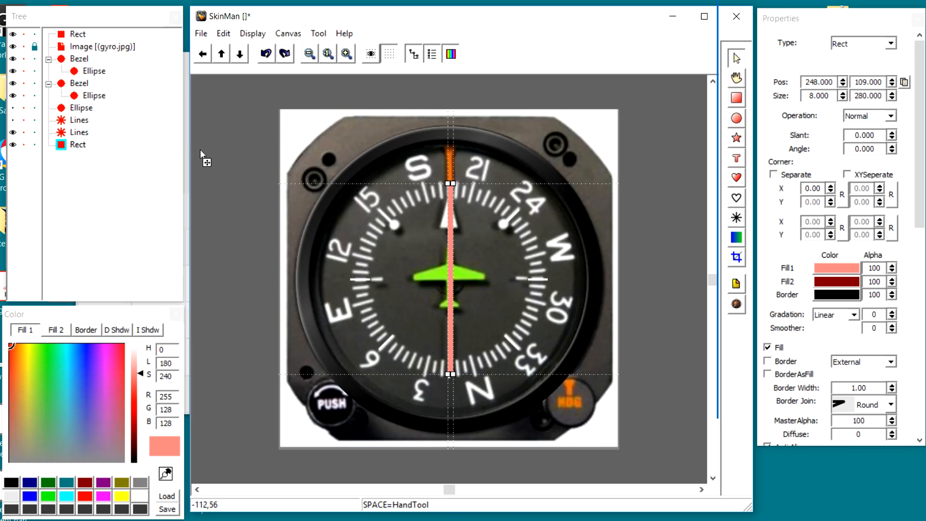
Toggle the visibility of the original and the duplicated Lines objects to compare them with the reference scale
left_click(15, 128)
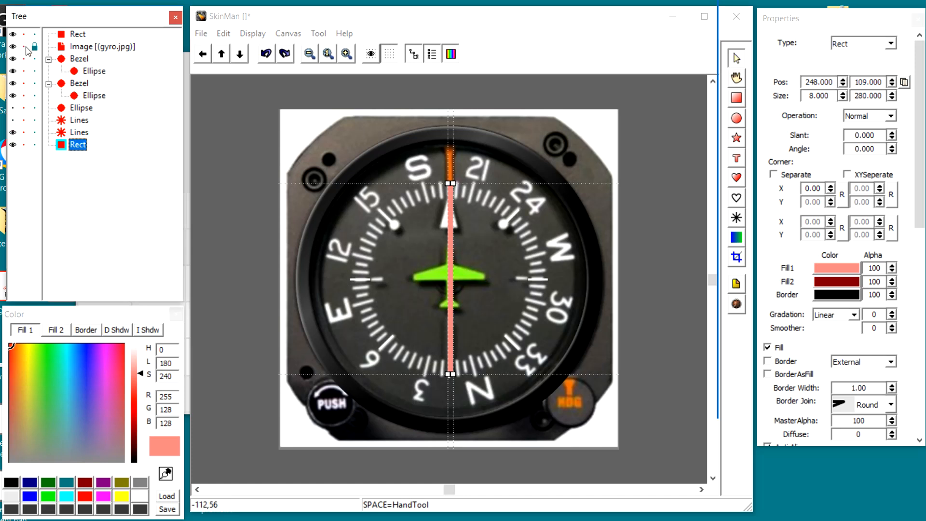
left_click(15, 120)
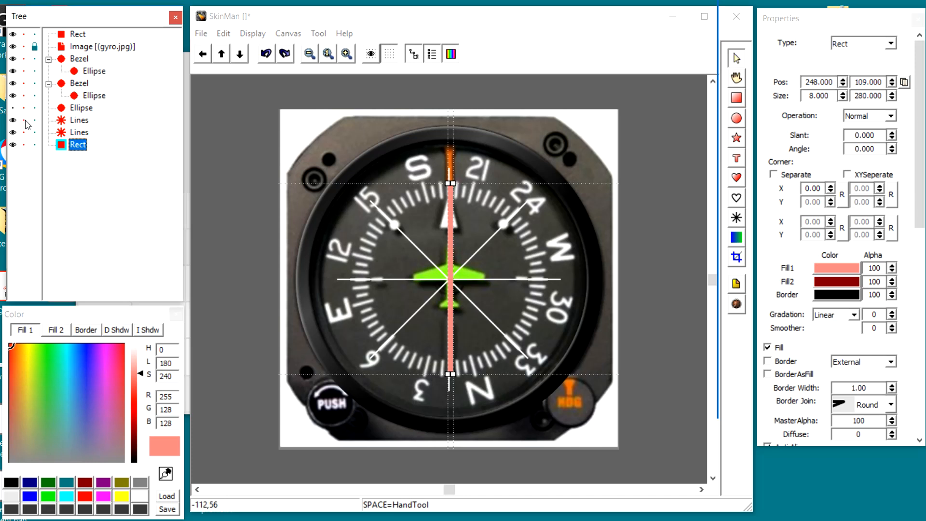
left_click(12, 120)
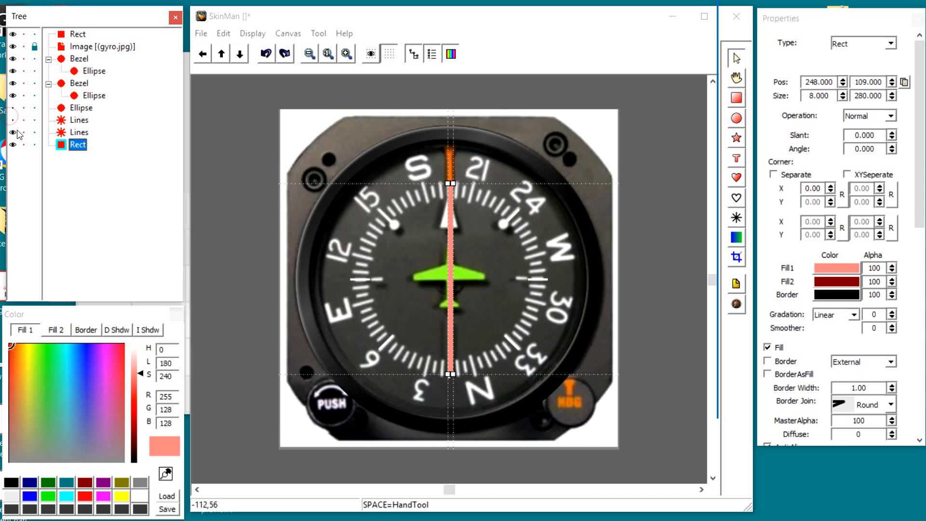
left_click(14, 132)
left_click(14, 132)
Select the visible 290-sized Lines object and set its Vertex count to 36
left_click(921, 140)
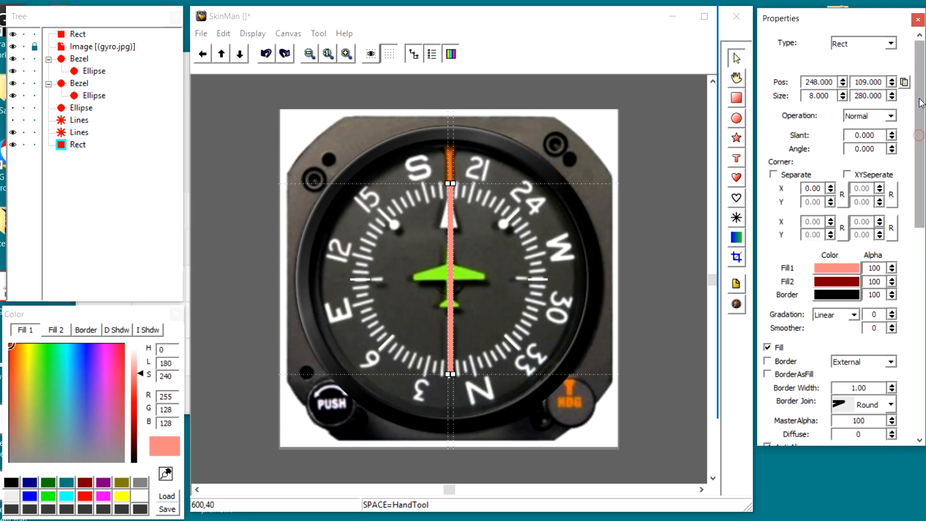
left_click(78, 133)
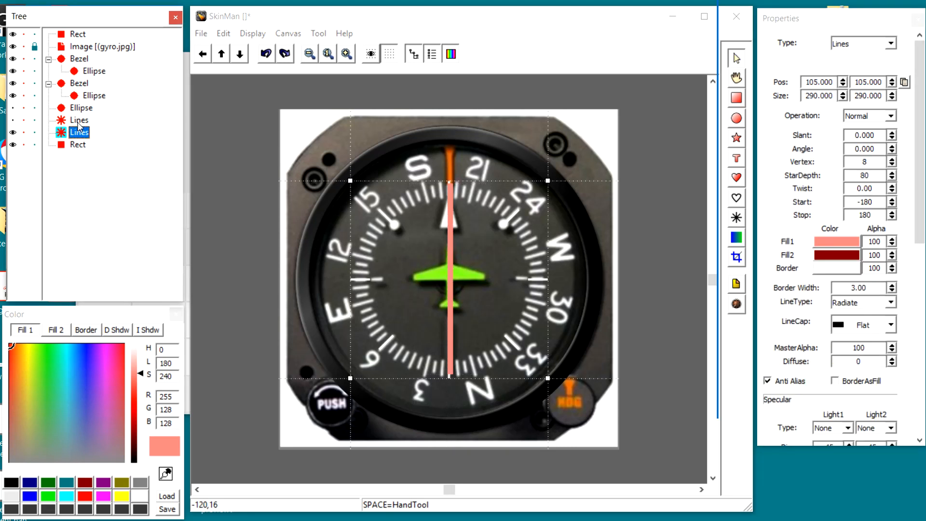
left_click(75, 122)
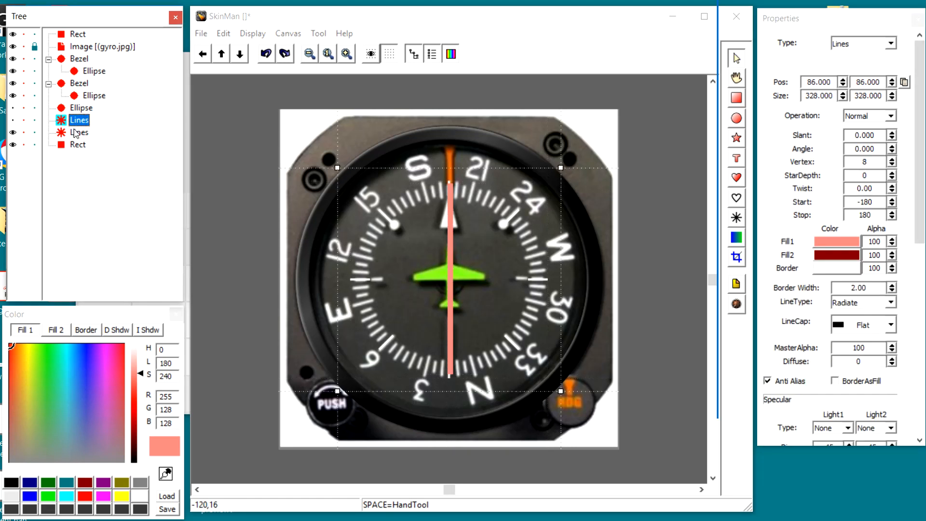
left_click(79, 133)
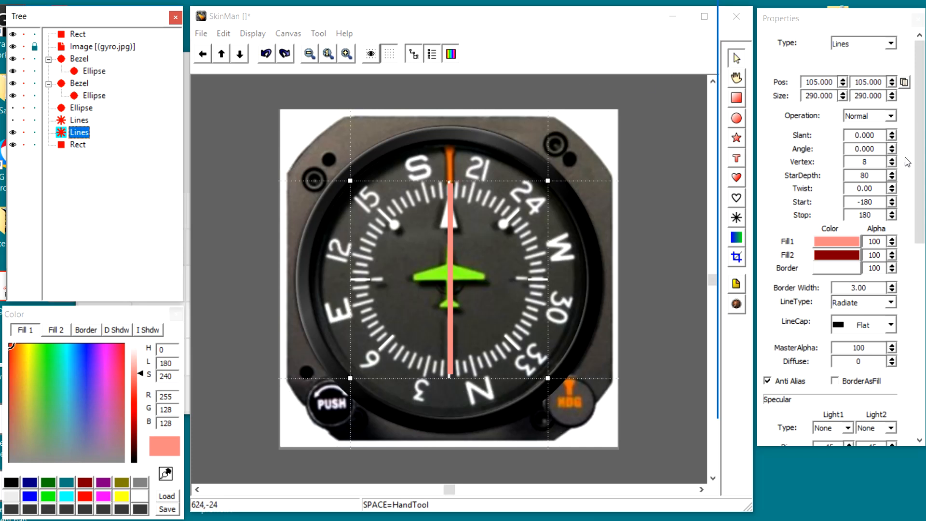
double_click(879, 161)
type("36")
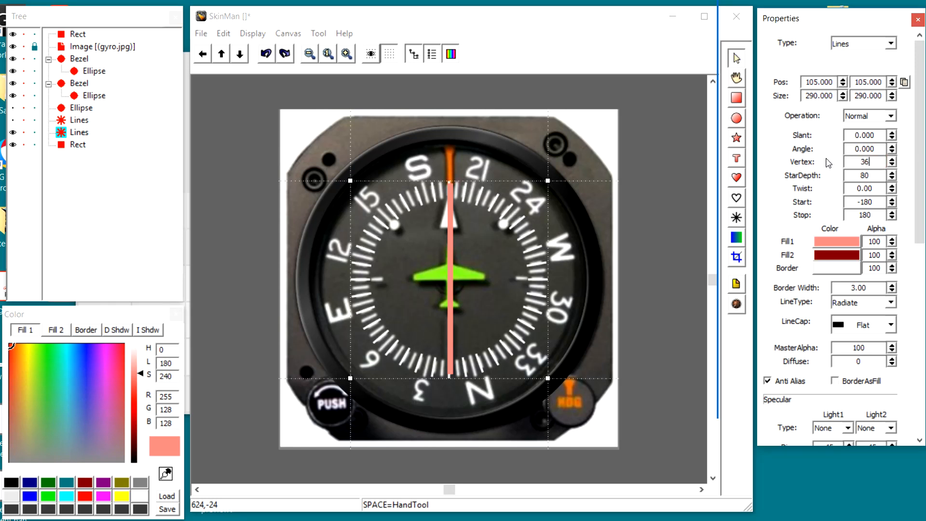
Try a border width of 4.00 on the 36-vertex Lines object and return it to 3.00
left_click(865, 291)
scroll(865, 291, "up", 1)
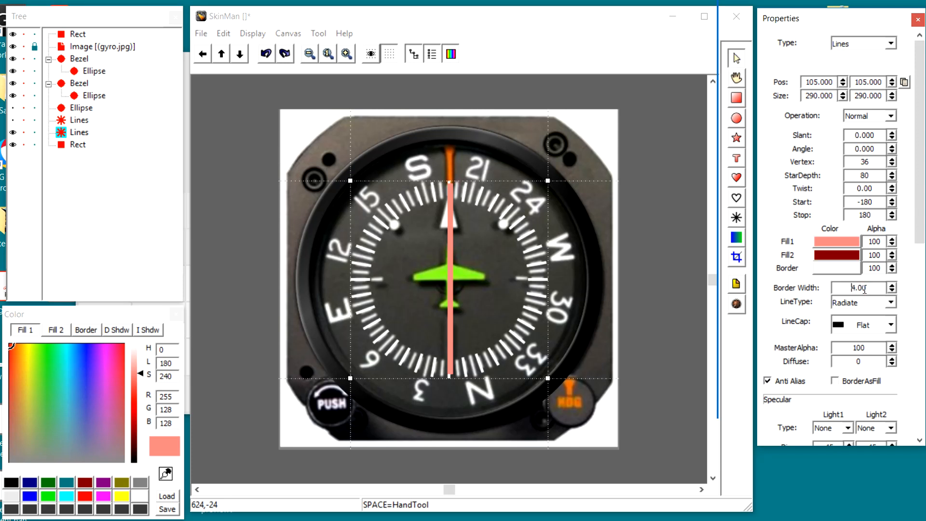
scroll(865, 290, "down", 1)
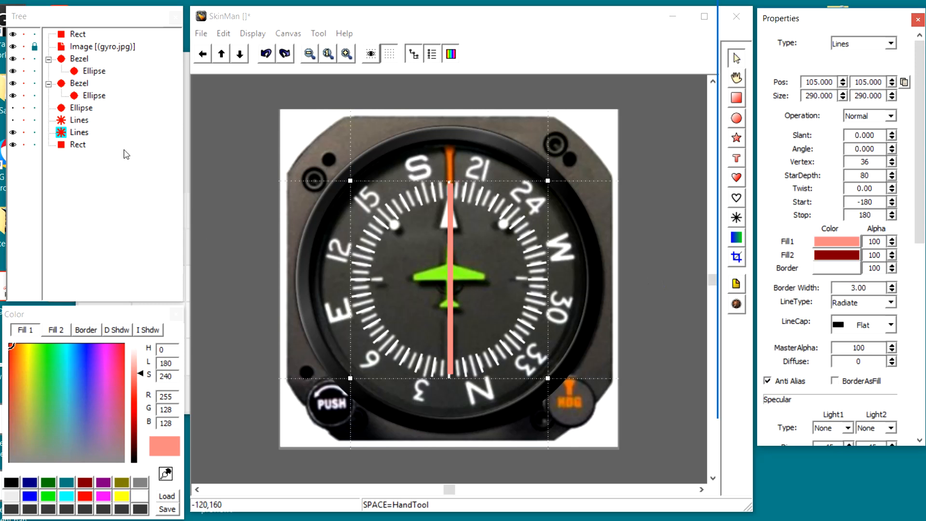
Duplicate the 36-vertex Lines object and set the copy's size to 285 by 285
left_click(64, 135)
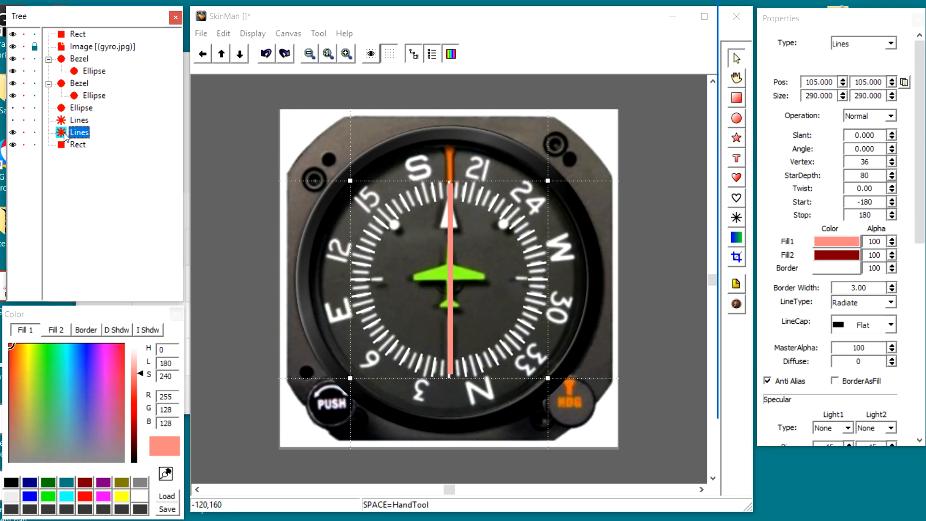
key("ctrl+d")
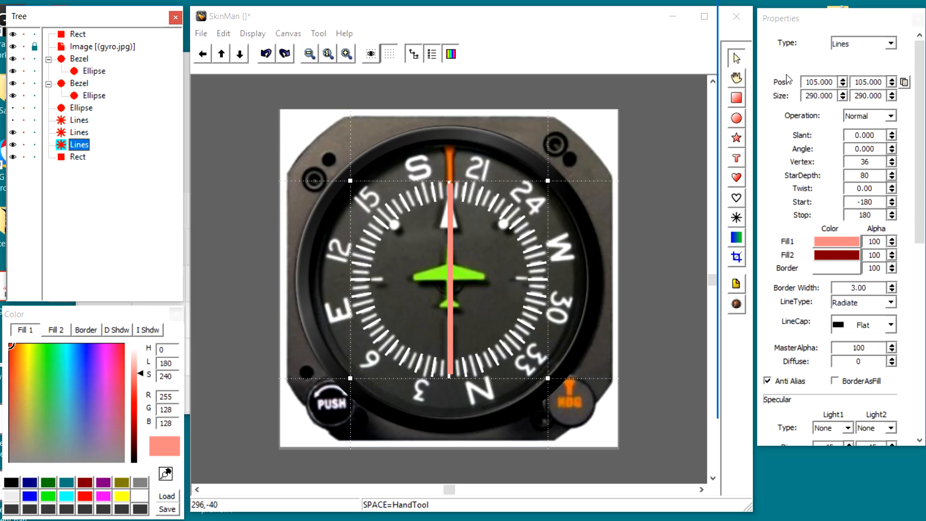
left_click(65, 130)
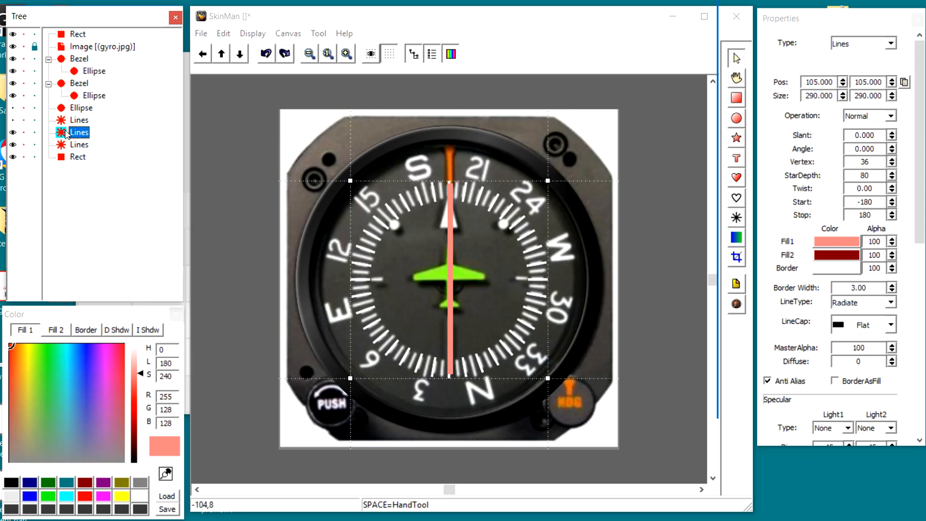
left_click(66, 144)
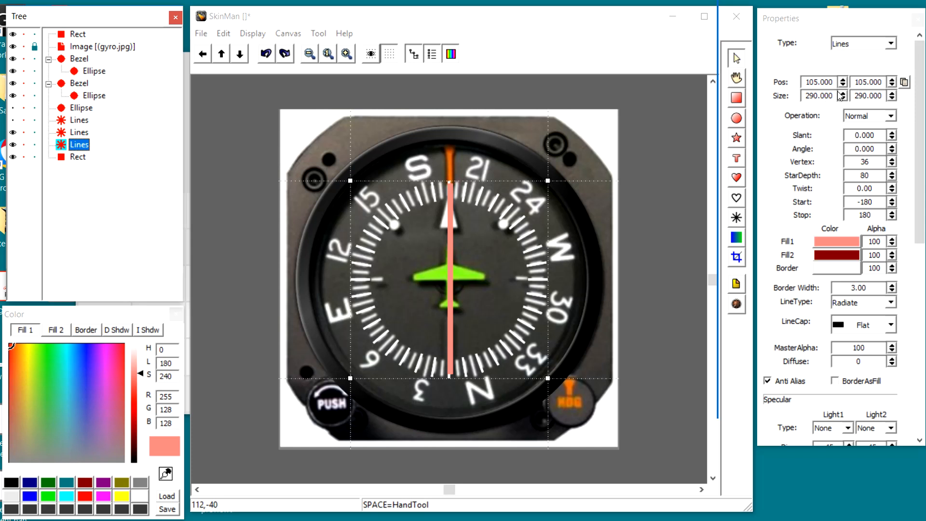
left_click_drag(837, 96, 762, 93)
type("285")
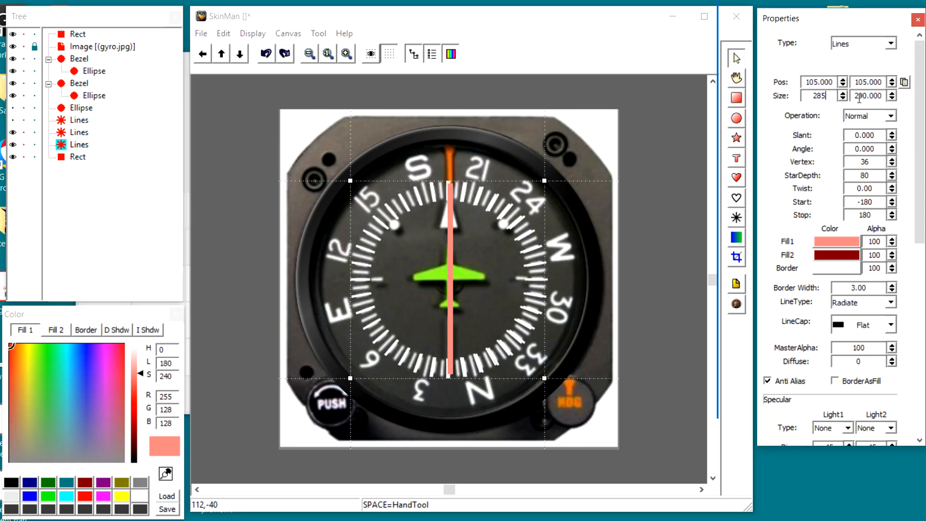
left_click_drag(885, 95, 851, 95)
type("285")
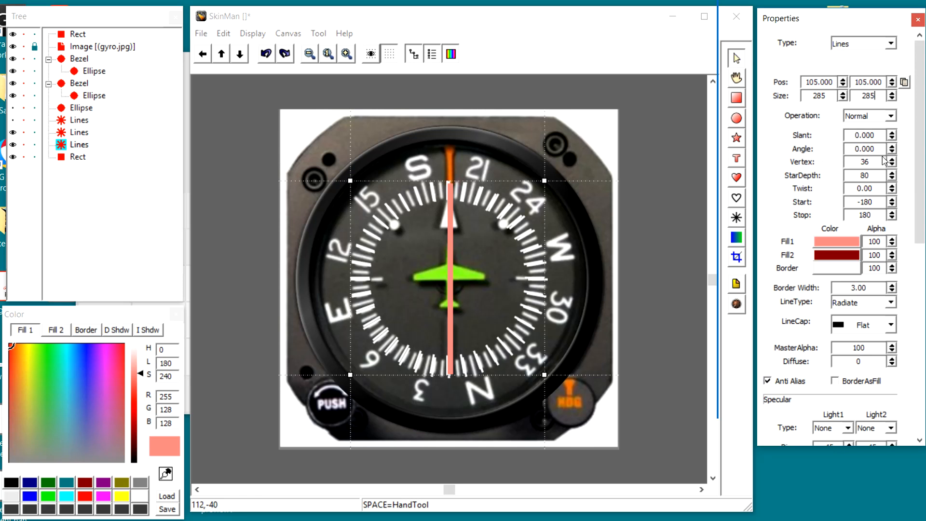
Set the duplicated Lines object's Vertex to 72 and StarDepth to 84, and centre it horizontally and vertically on the canvas
double_click(869, 162)
type("72")
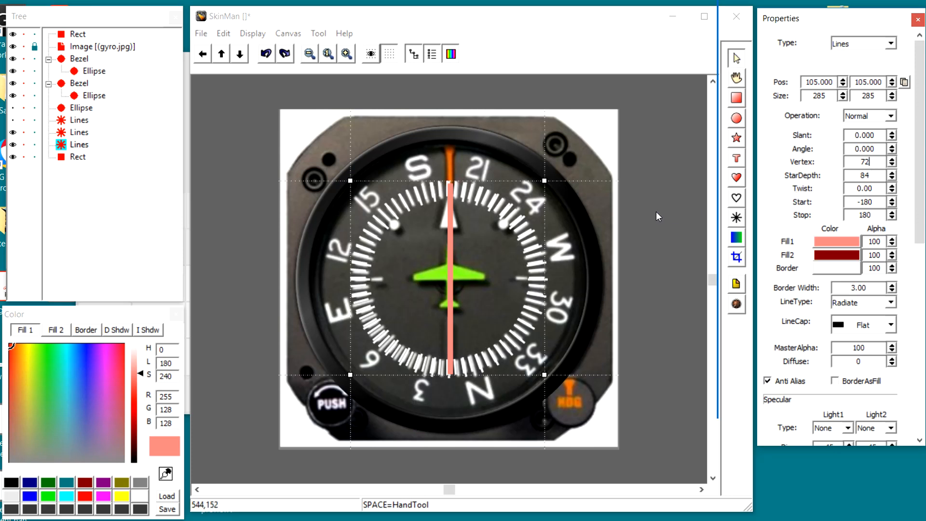
right_click(513, 254)
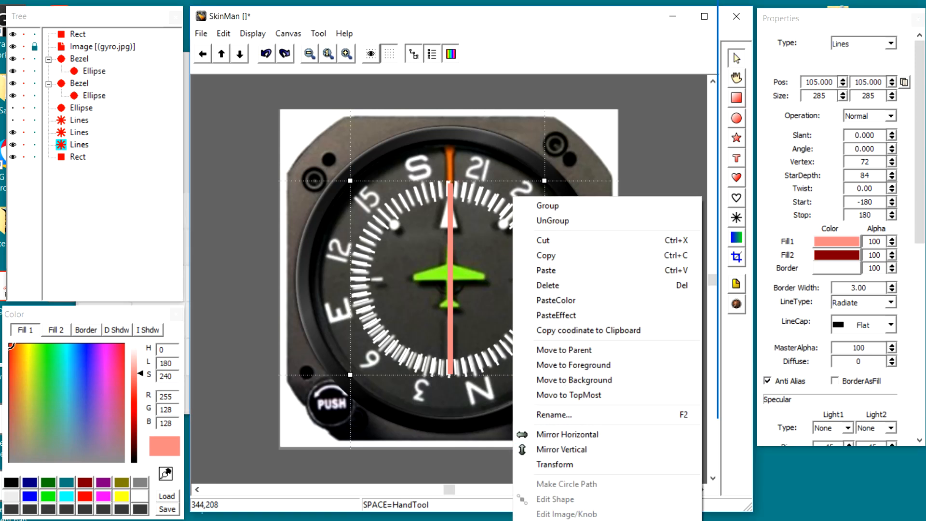
left_click(750, 504)
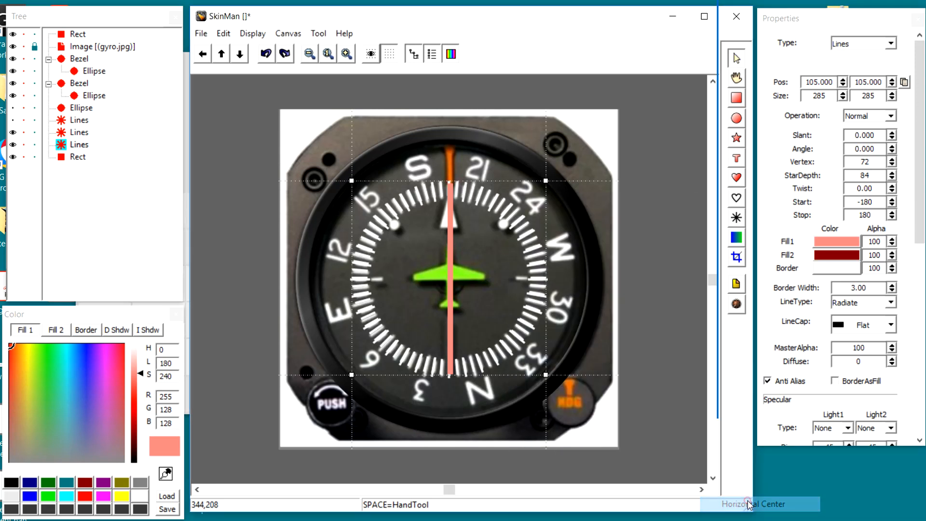
right_click(495, 277)
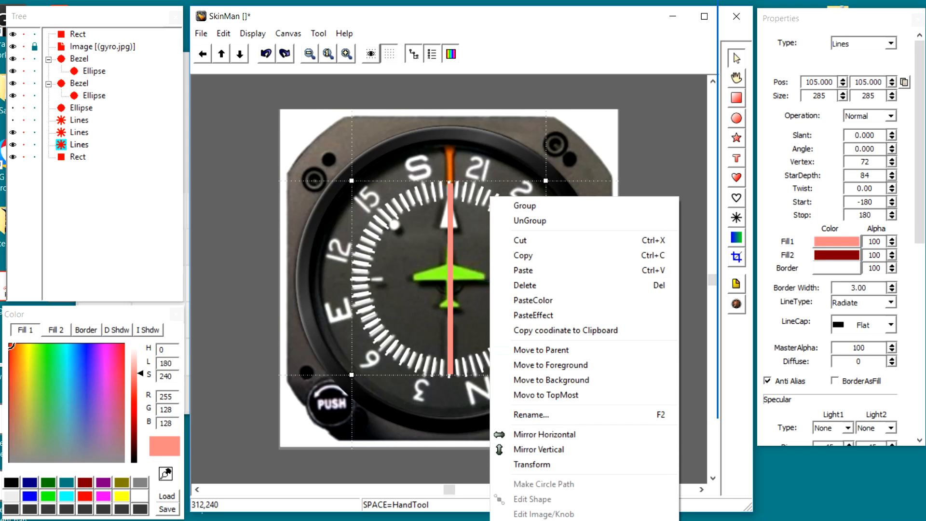
mouse_move(538, 520)
left_click(728, 520)
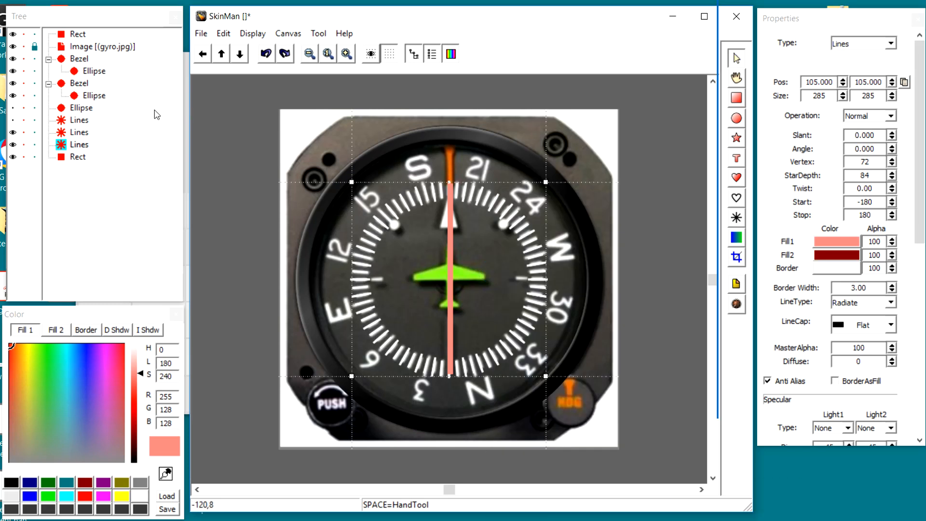
Hide the gyro.jpg reference image and undo the stray move of the 285-sized Lines object
left_click(13, 47)
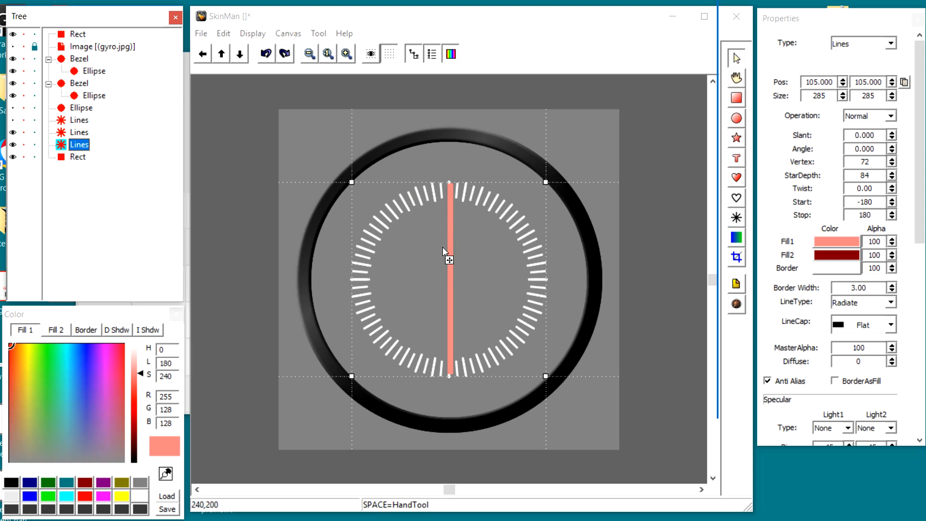
left_click_drag(449, 248, 354, 245)
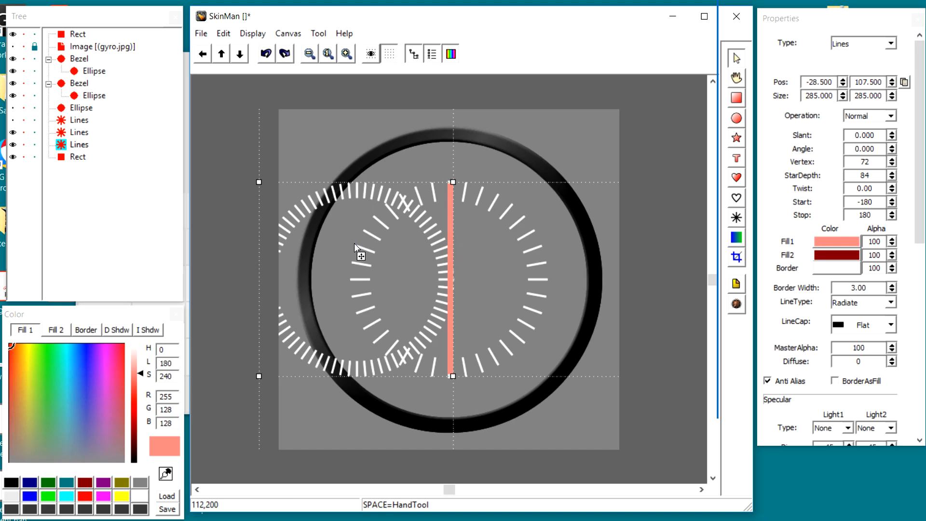
key("ctrl+z")
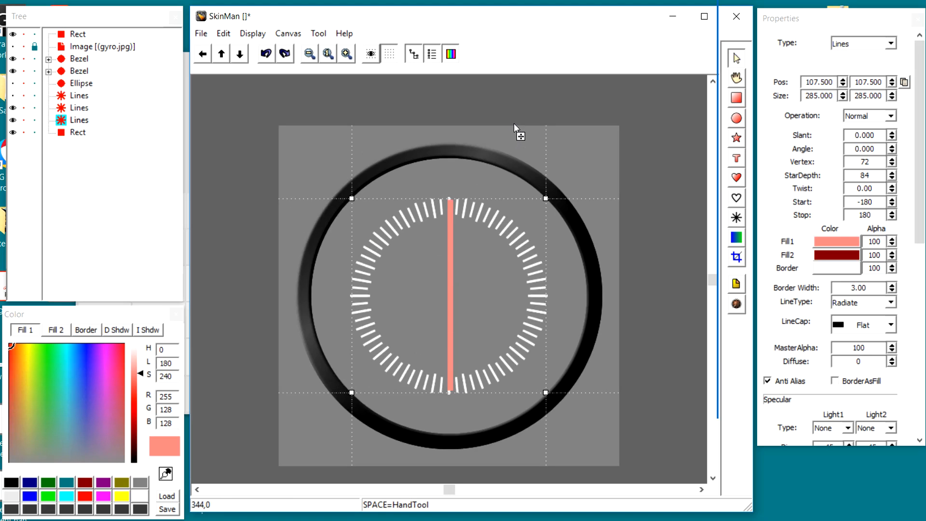
Delete the narrow pink rectangle running through the dial's centre
left_click(518, 91)
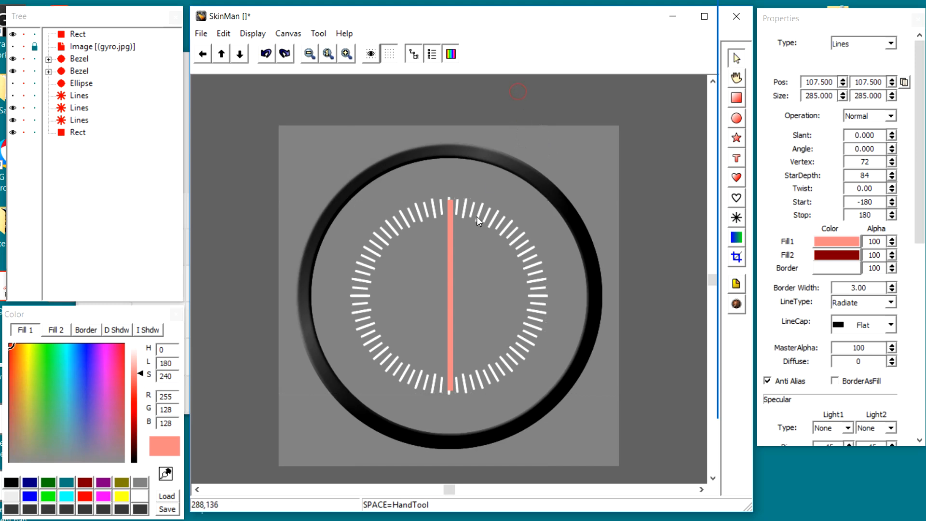
left_click(451, 225)
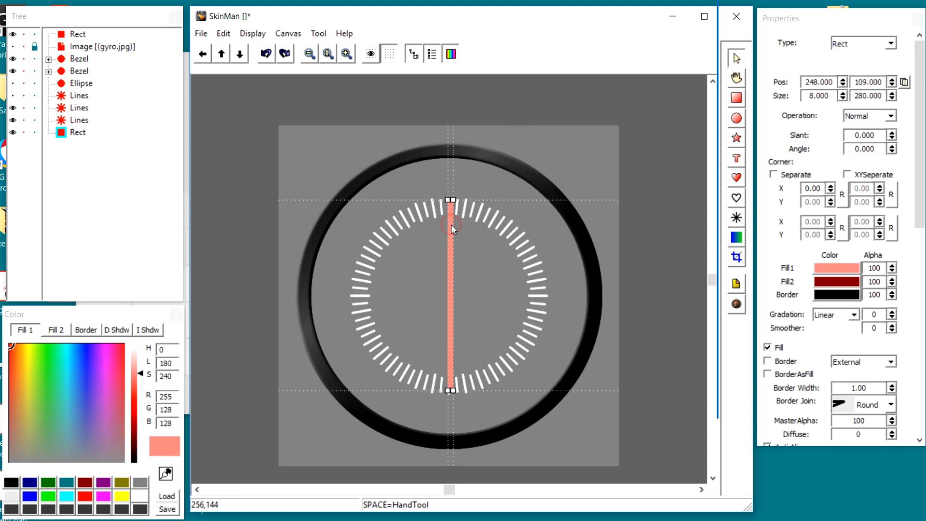
left_click_drag(451, 225, 288, 220)
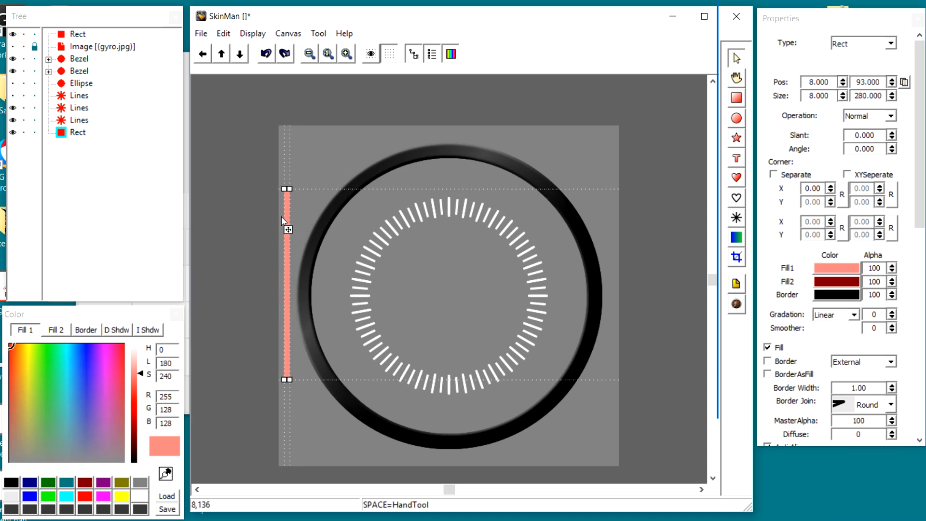
key("Delete")
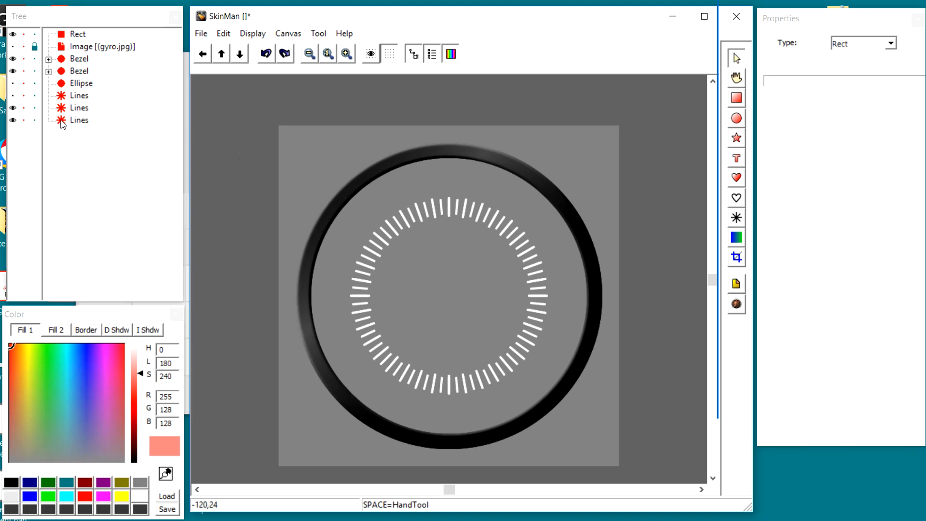
Nest the 285-sized Lines object under the 290-sized Lines object and collapse the resulting group
left_click_drag(65, 121, 75, 112)
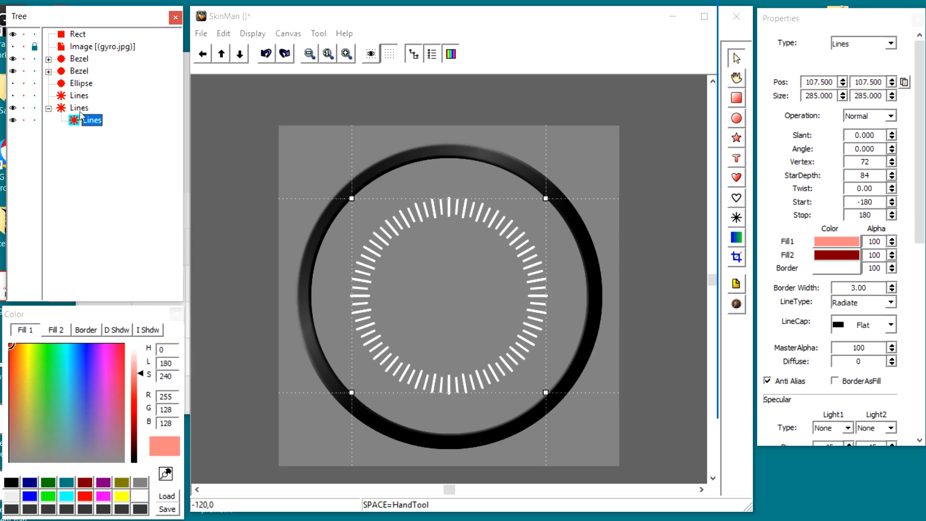
left_click(80, 111)
double_click(80, 111)
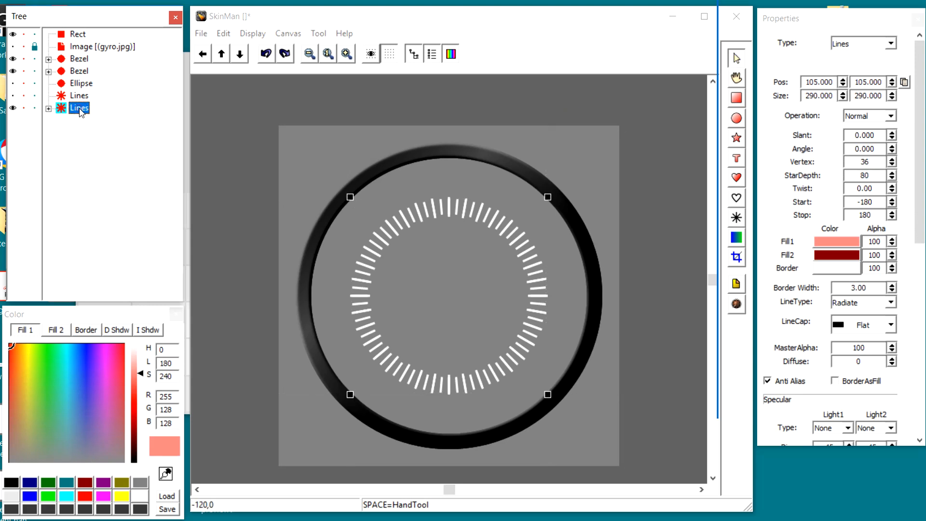
Rename the parent 290-sized Lines object as Rose
right_click(80, 111)
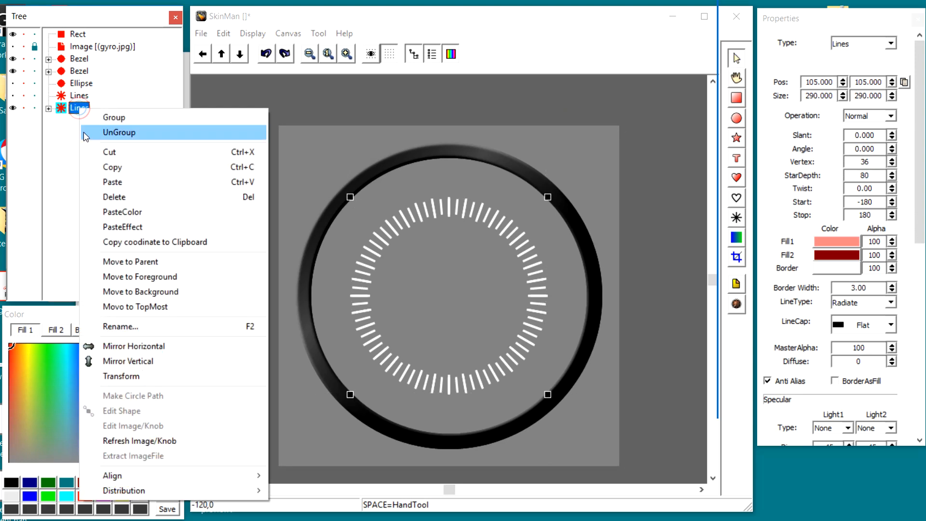
left_click(121, 326)
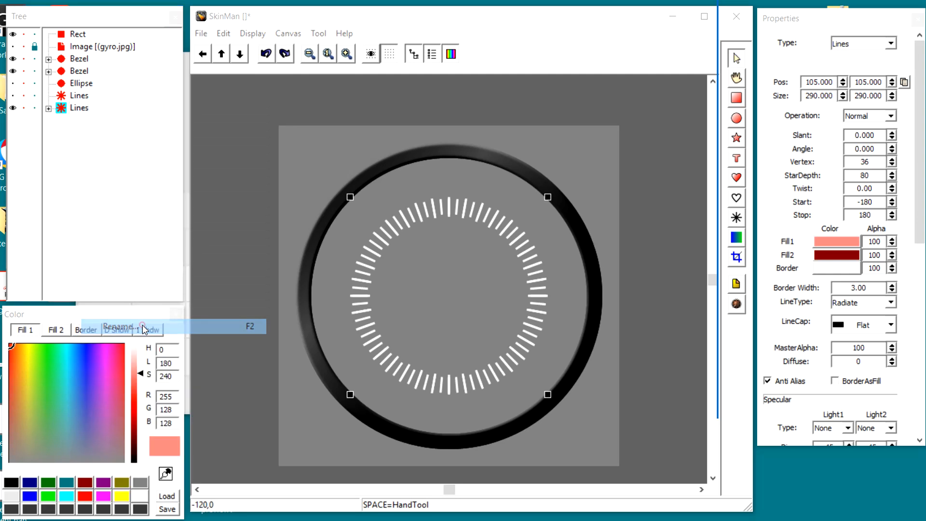
type("Rose")
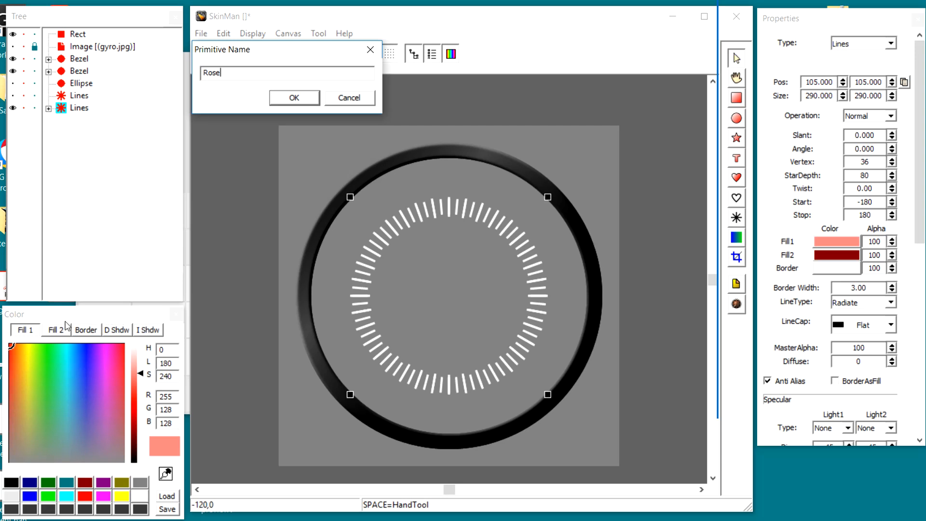
left_click(302, 96)
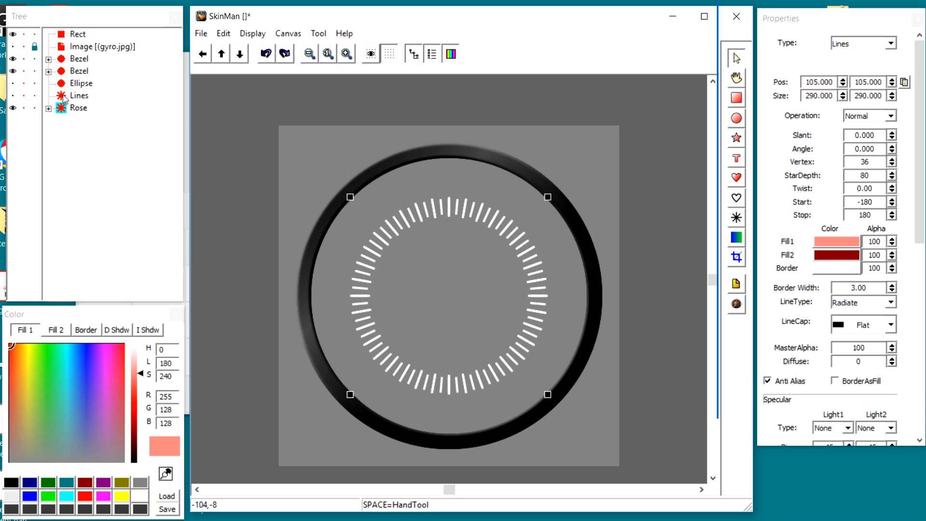
Move the 328-sized eight-spoke Lines object after Rose in the object order and make it visible
left_click_drag(64, 99, 59, 118)
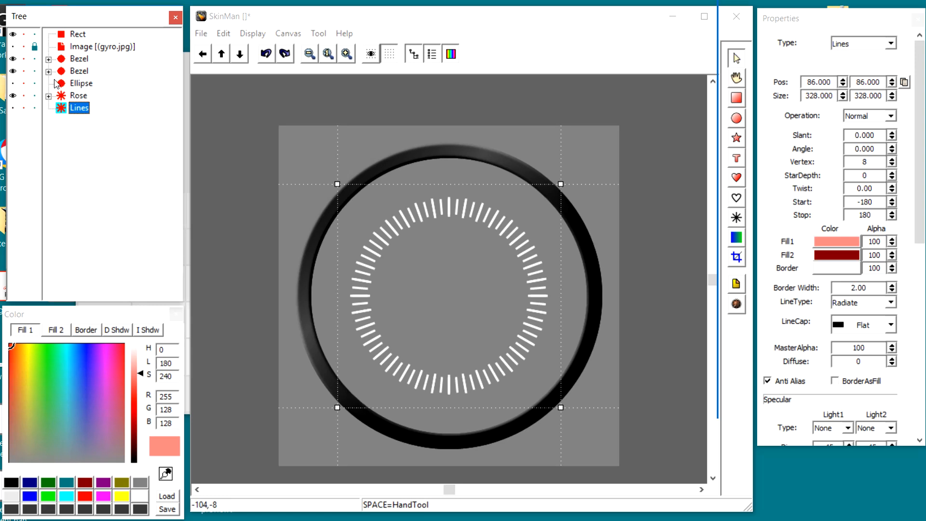
left_click(14, 83)
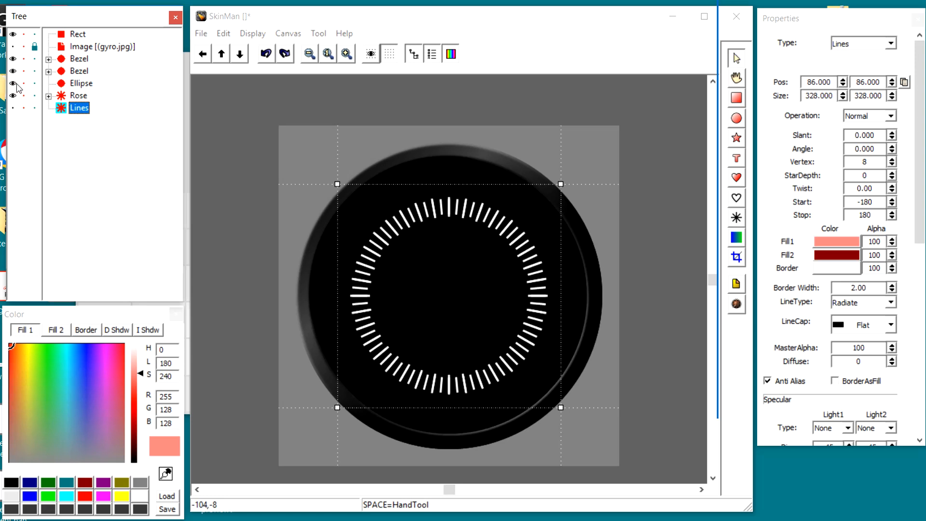
left_click(13, 83)
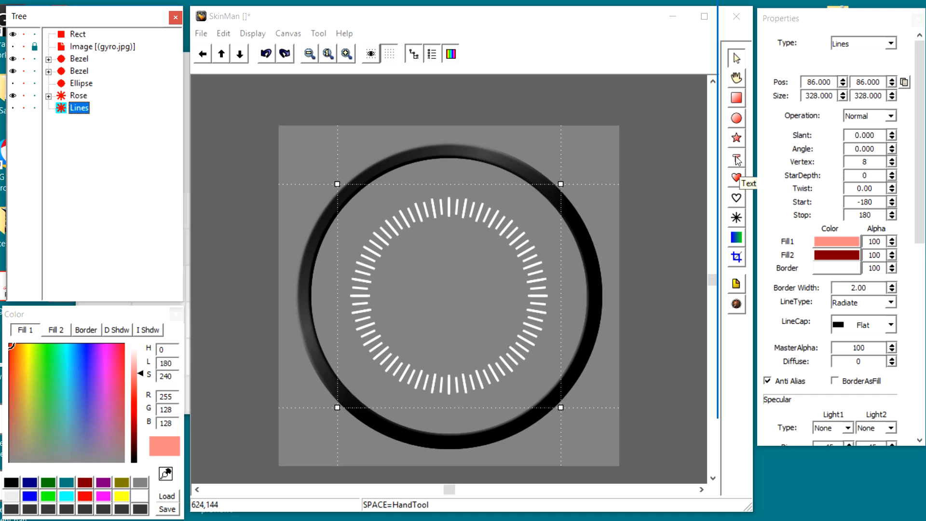
left_click(13, 108)
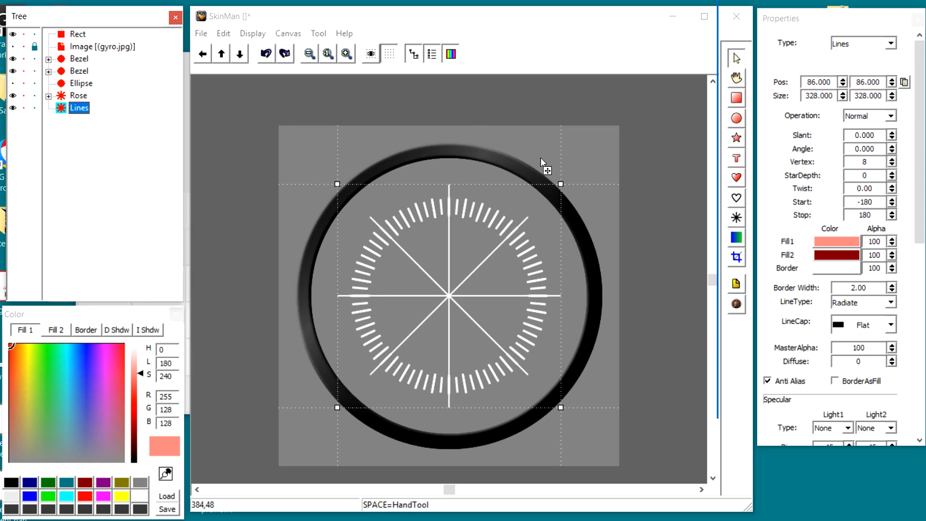
Add a text object reading N inside the bezel, just above the upper end of the vertical spoke
left_click(736, 160)
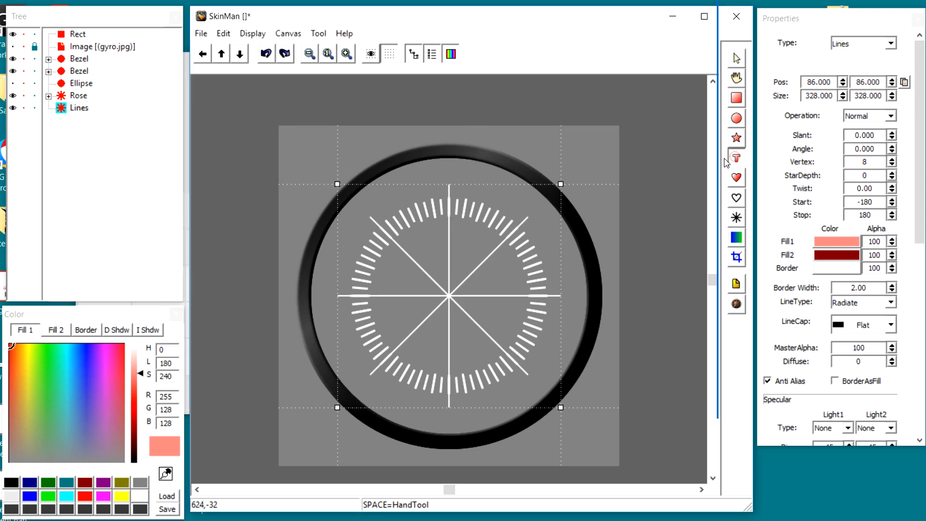
left_click(435, 167)
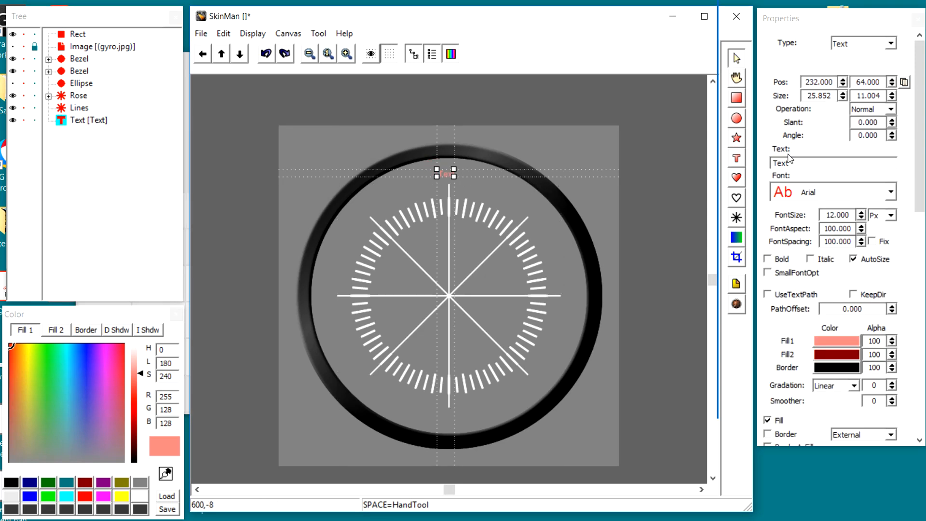
double_click(797, 162)
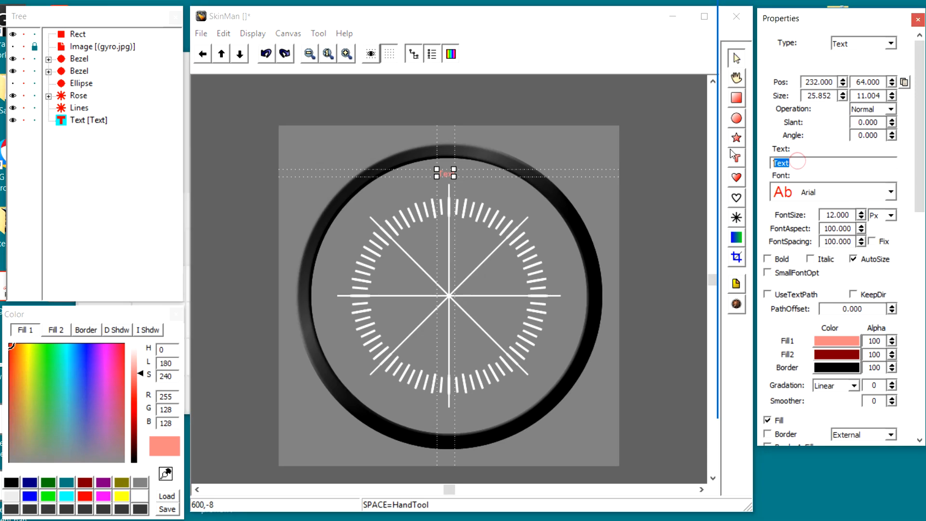
type("N")
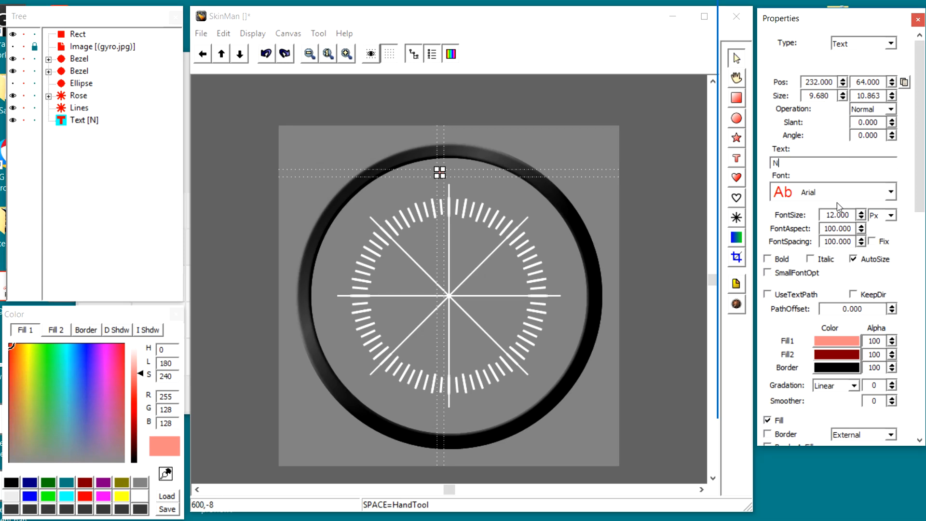
Set the N's font size to 46 px and briefly show the gyro.jpg reference image to compare the lettering
scroll(838, 214, "up", 12)
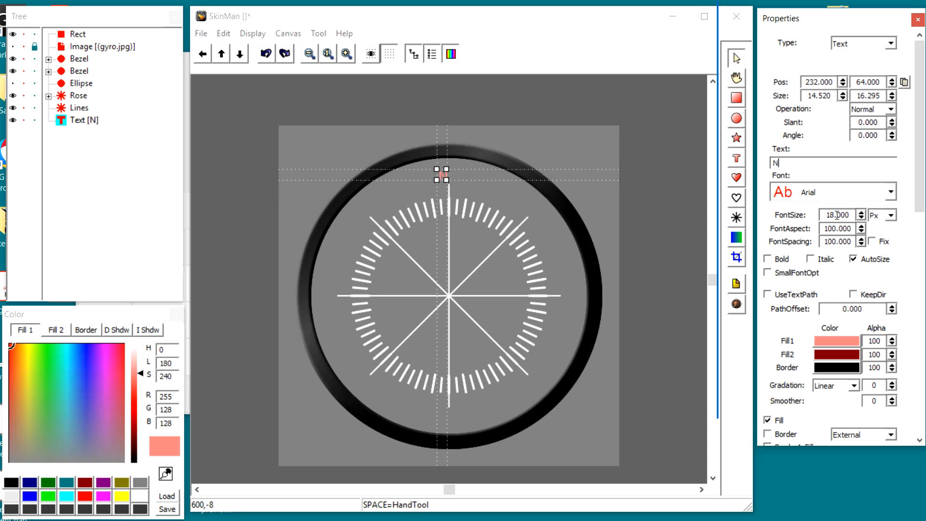
scroll(837, 214, "up", 17)
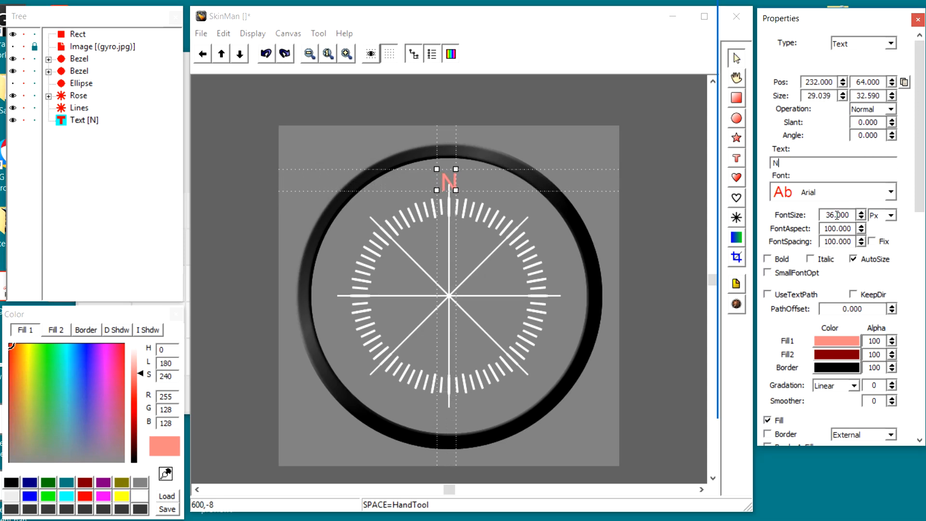
scroll(837, 214, "up", 6)
scroll(837, 215, "down", 1)
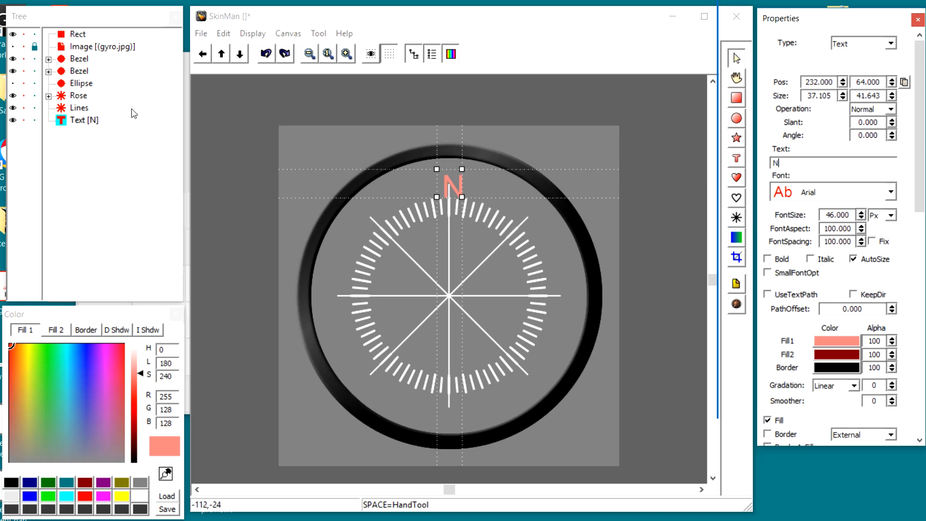
left_click(13, 46)
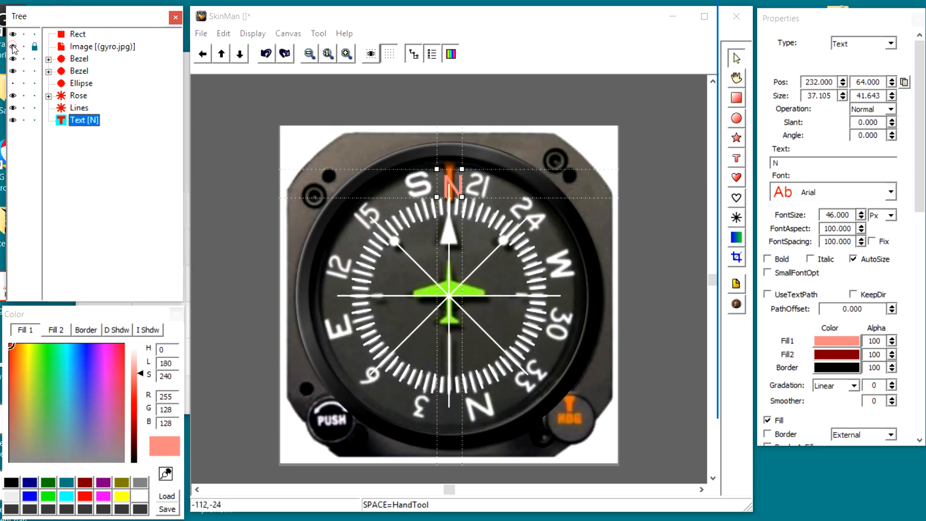
left_click(13, 47)
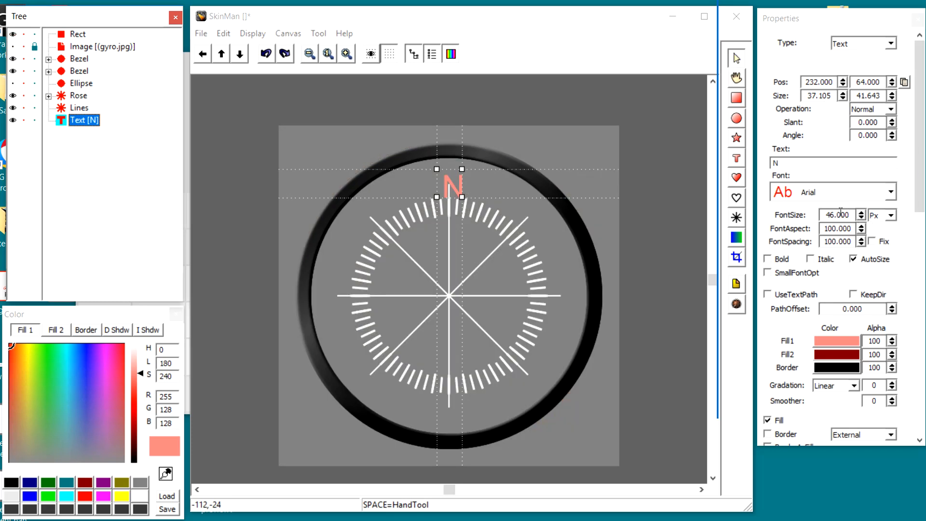
Set the N's font aspect to 125 and its first fill colour to white
left_click(862, 229)
left_click(859, 217)
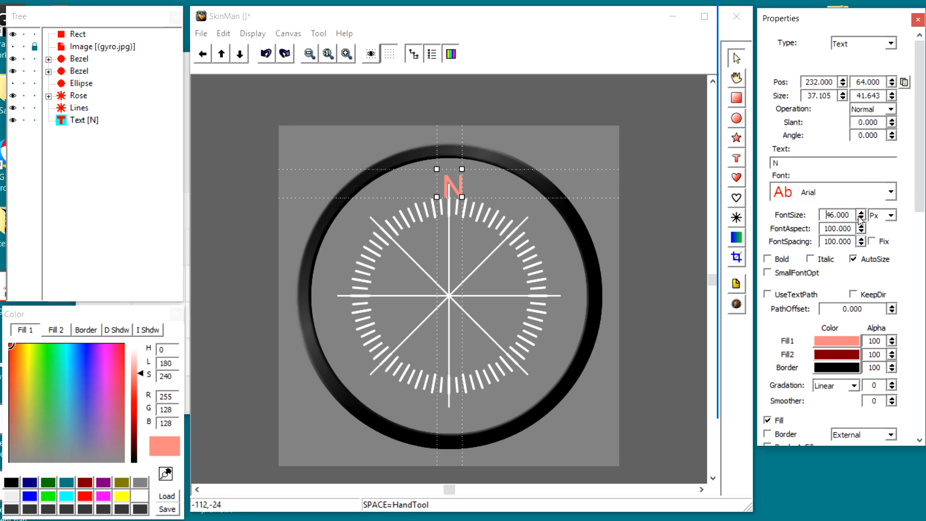
left_click_drag(861, 229, 866, 218)
scroll(839, 233, "up", 1)
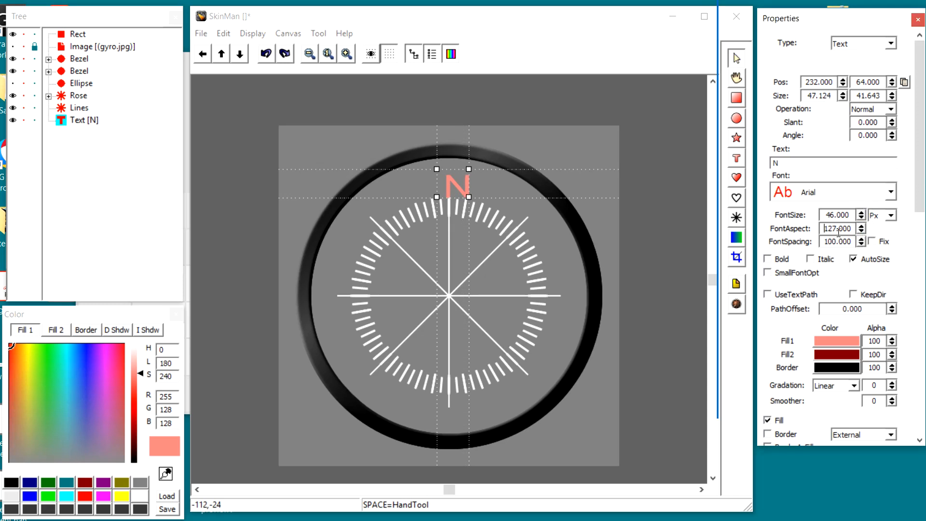
scroll(839, 233, "down", 2)
left_click(835, 340)
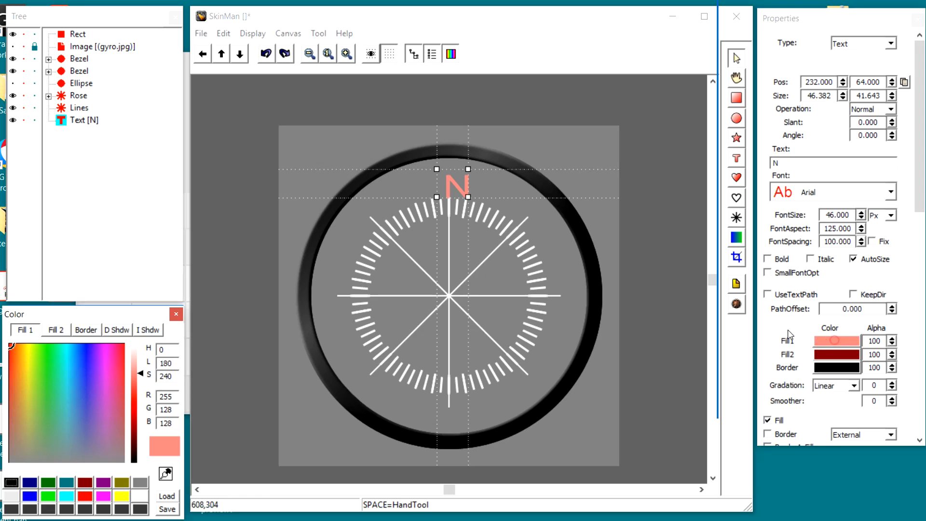
left_click(140, 496)
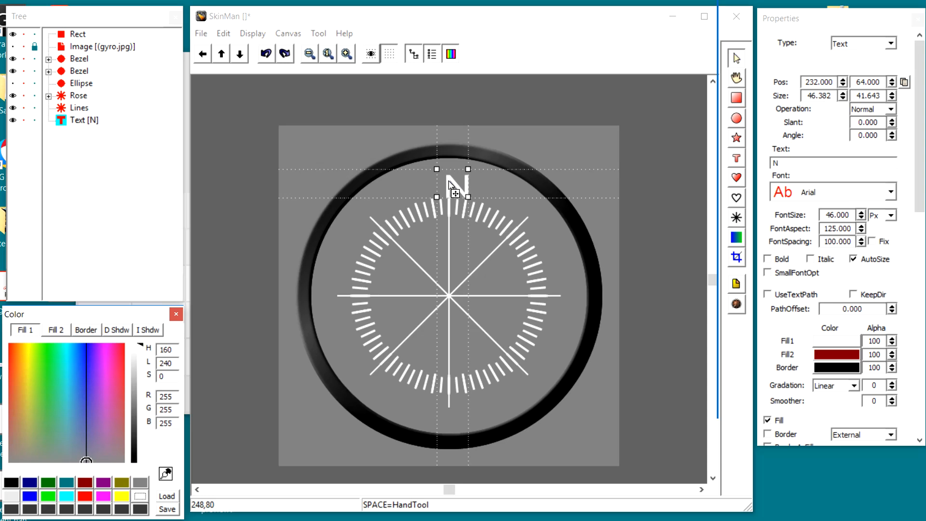
Show the reference image, move the N to position 224, 55 and narrow it by 4 units
left_click_drag(454, 183, 446, 173)
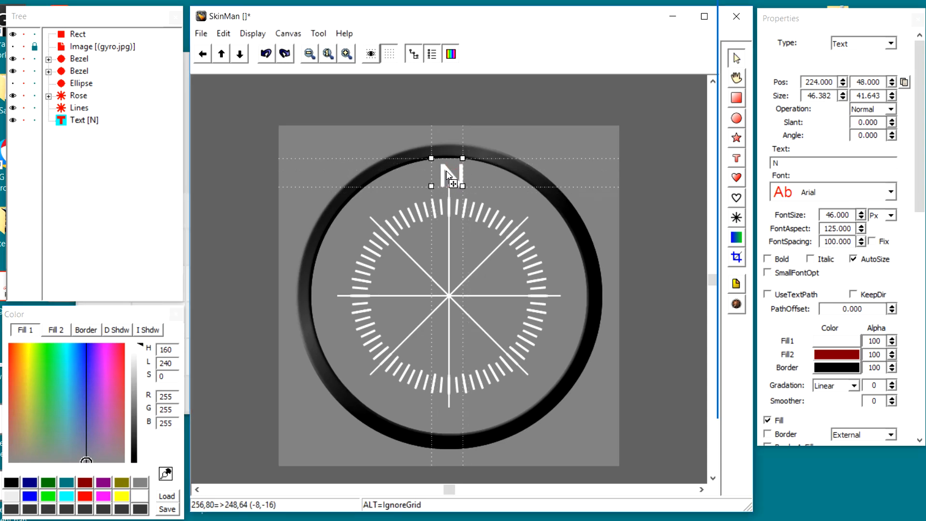
left_click(12, 46)
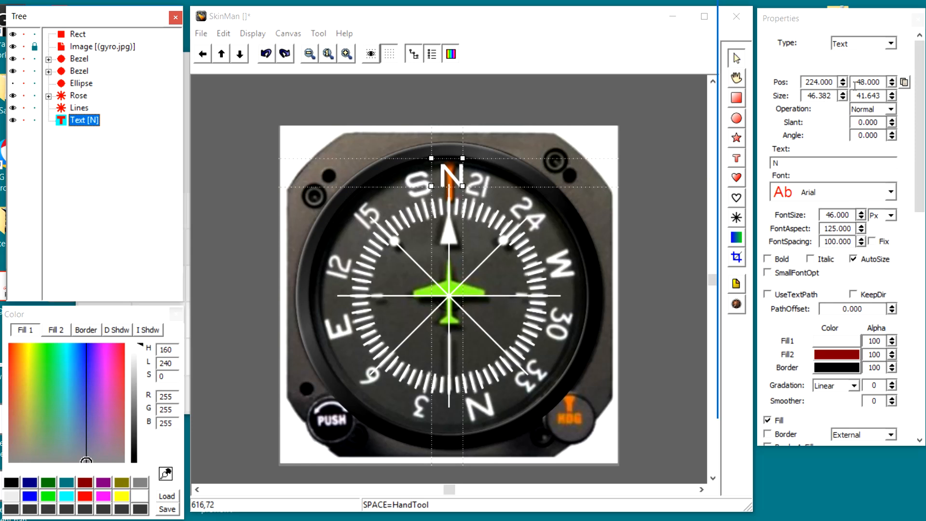
scroll(858, 85, "up", 5)
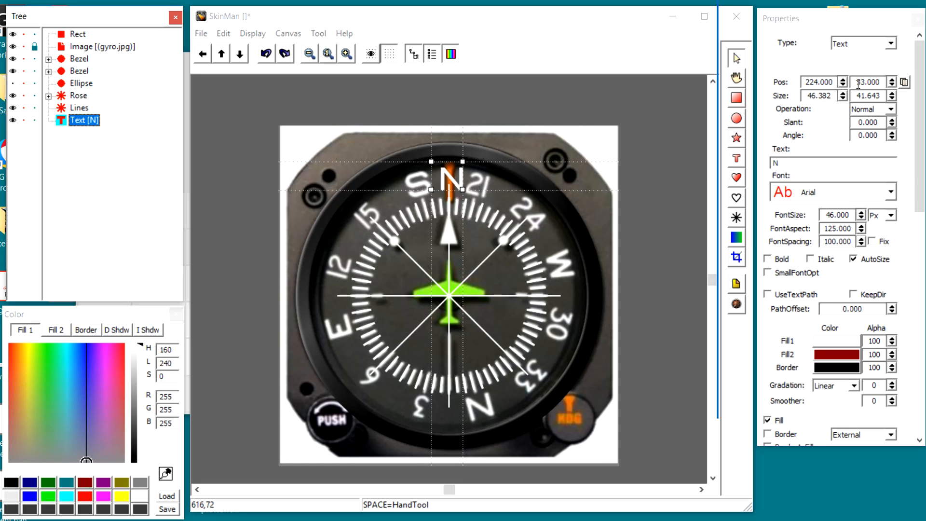
scroll(858, 85, "up", 2)
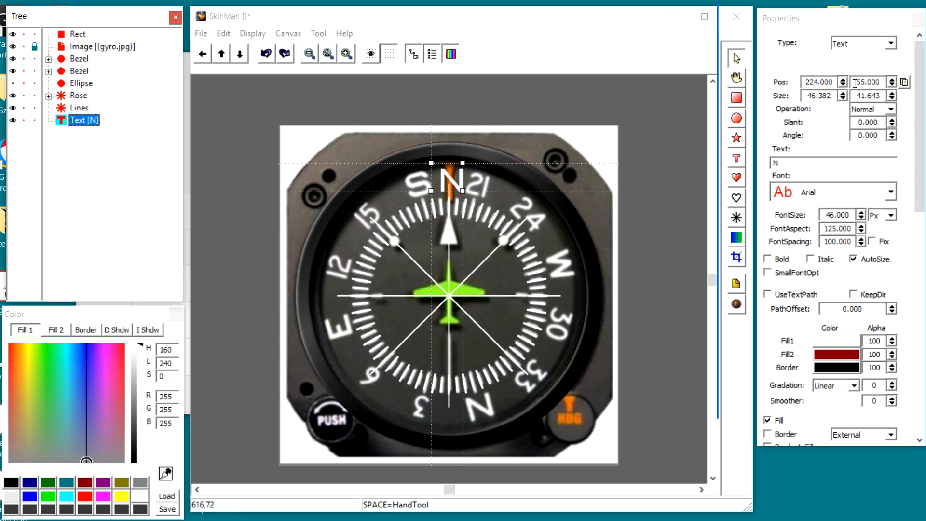
scroll(821, 95, "down", 3)
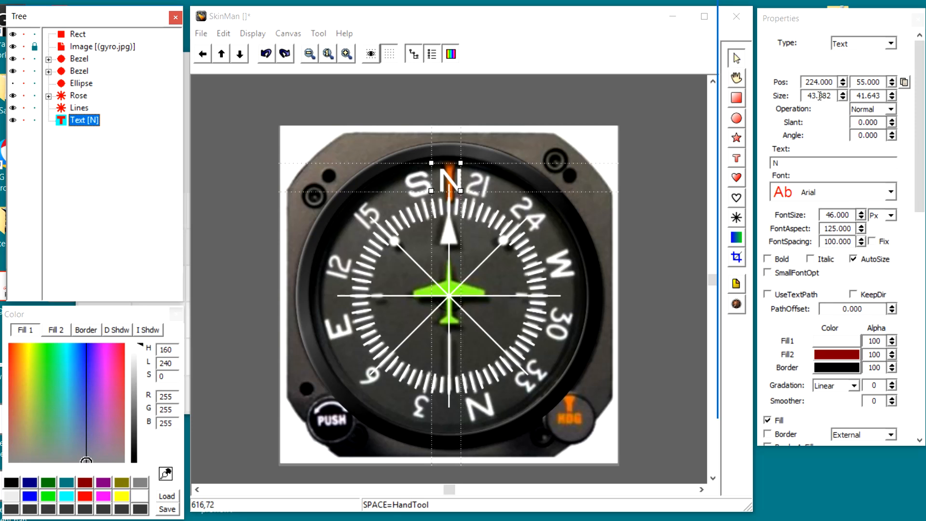
scroll(820, 96, "down", 1)
Try bold on the N, turn it off again, and set the font size to 47 px and the width to 42.303
left_click(768, 259)
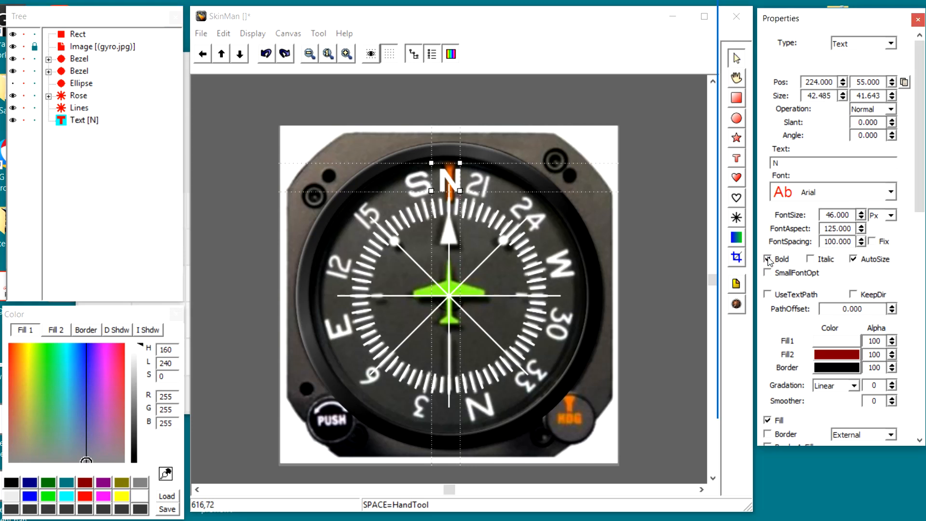
left_click(768, 259)
scroll(843, 214, "up", 1)
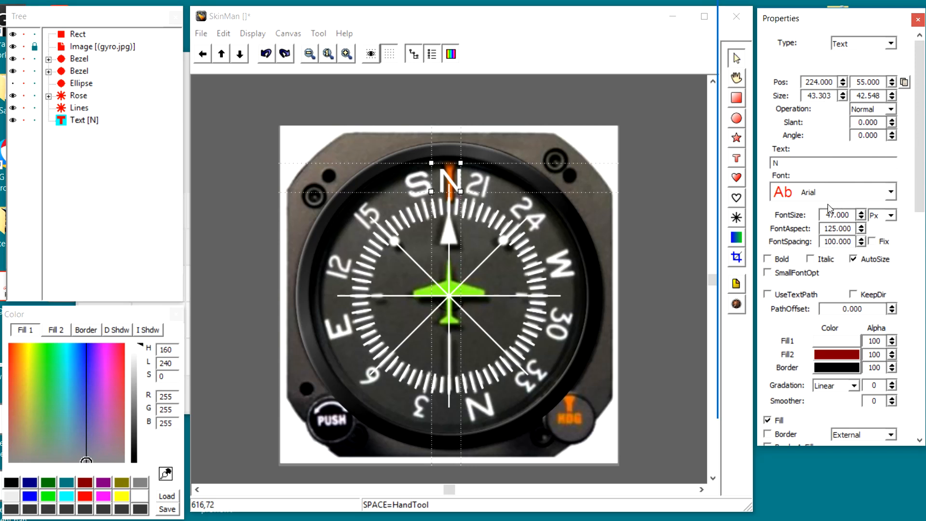
scroll(815, 94, "down", 1)
Select the N among the stacked objects, duplicate it and move the copy to the dial's east side at 400, 215
left_click(456, 174)
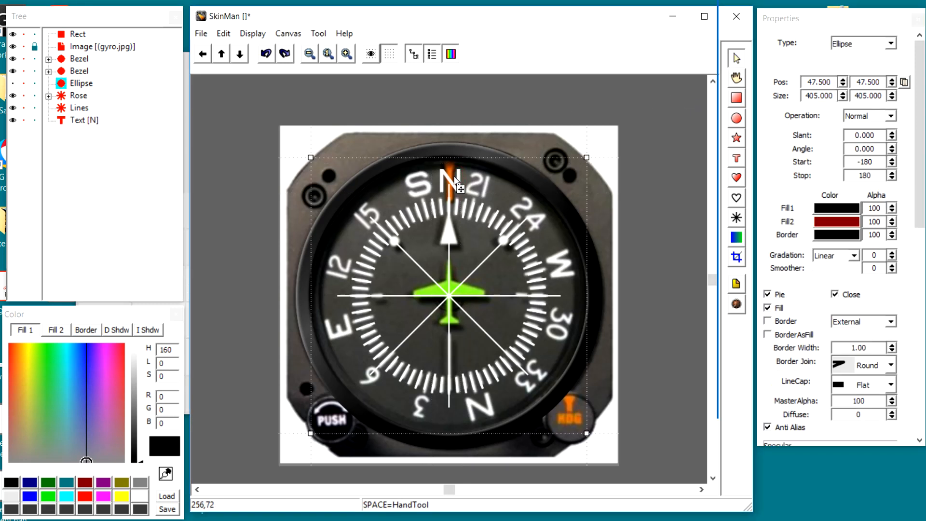
left_click(459, 179)
left_click(459, 179)
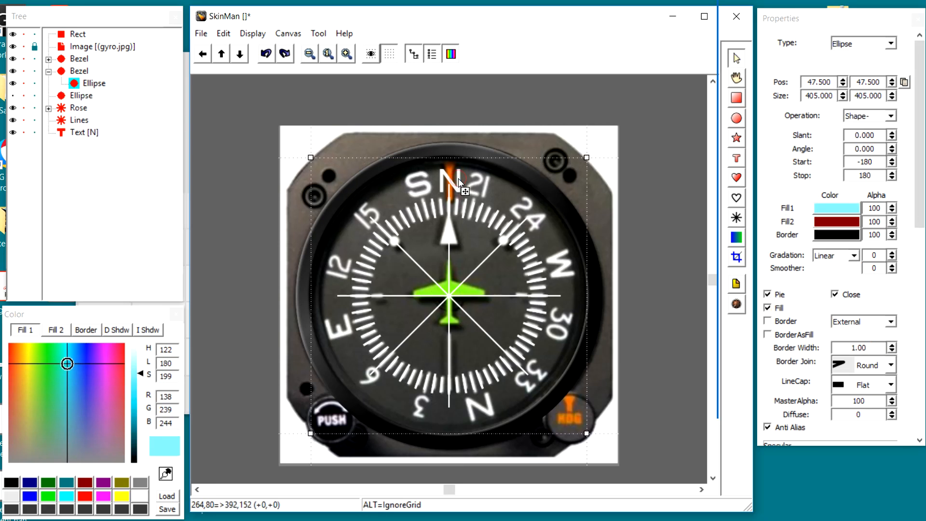
left_click(458, 179)
left_click(459, 182)
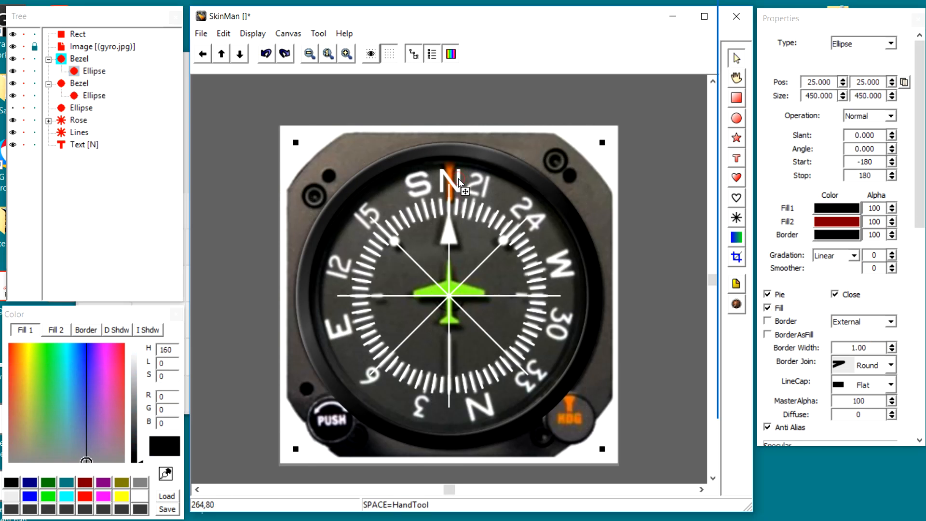
left_click(459, 181)
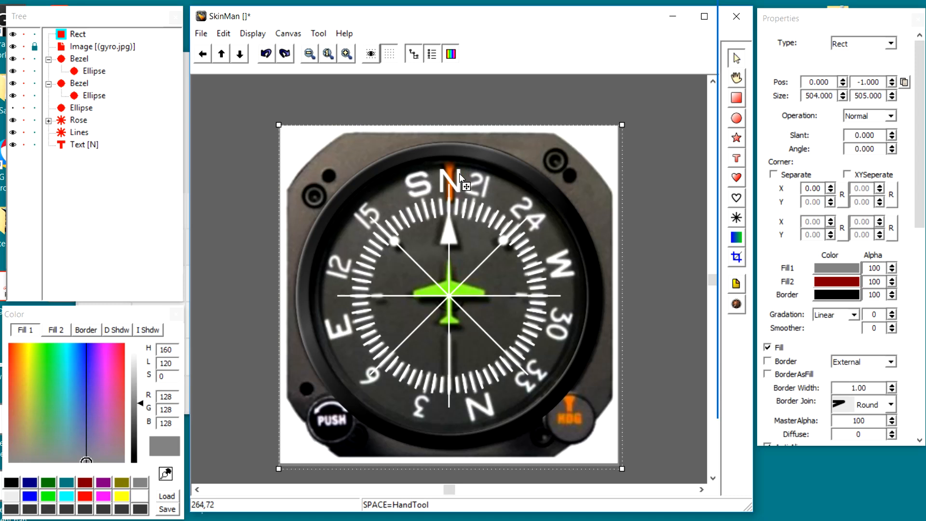
left_click(460, 178)
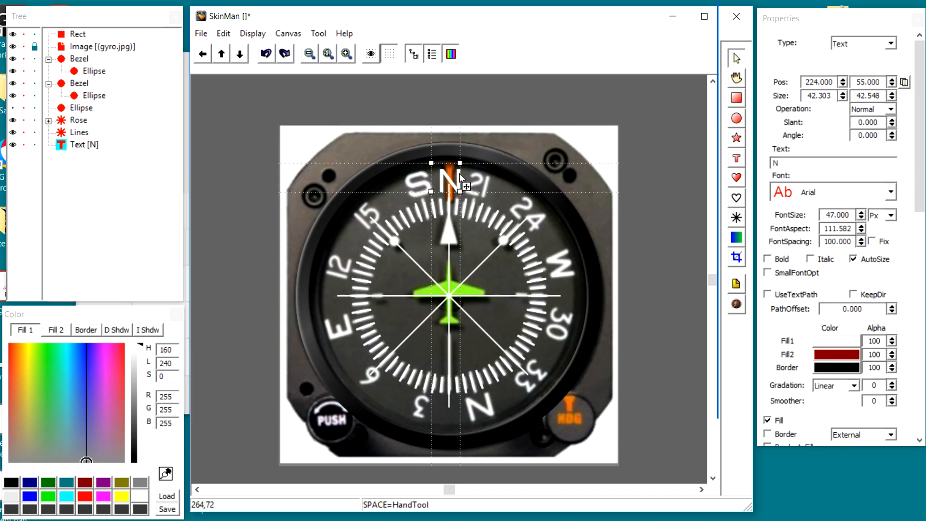
key("ctrl+v")
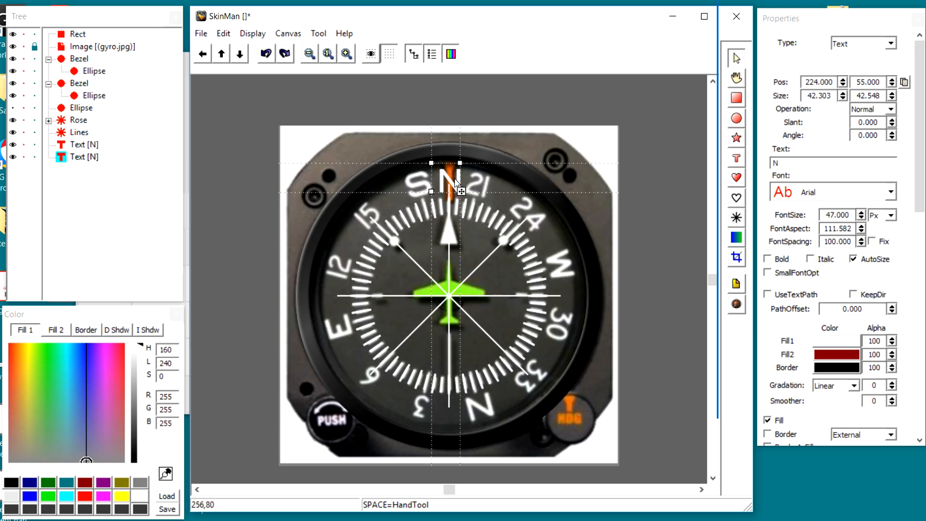
left_click_drag(454, 182, 577, 293)
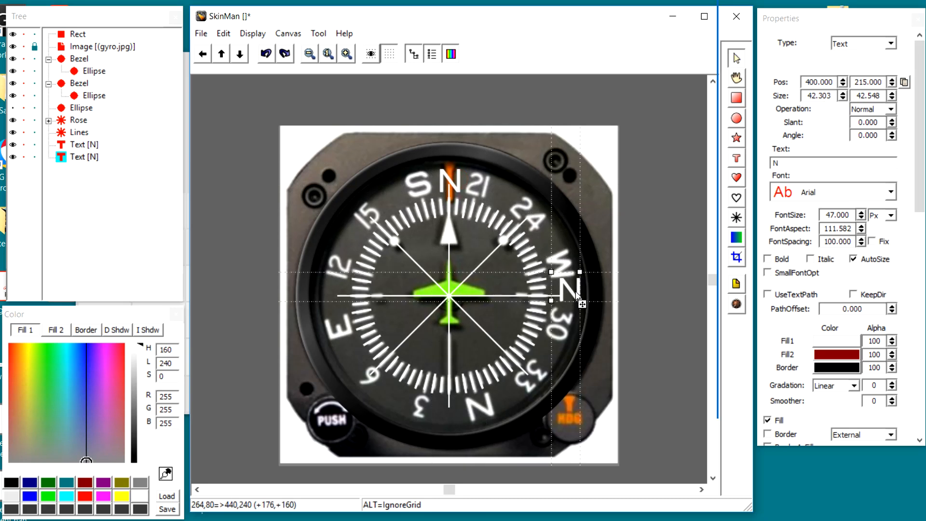
Change the copied letter's text to E and set its angle to 90
double_click(784, 163)
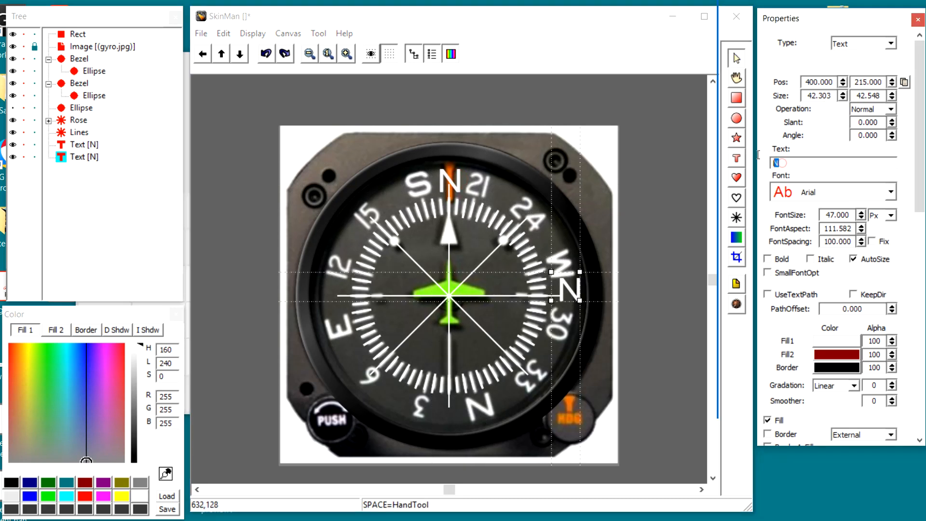
type("E")
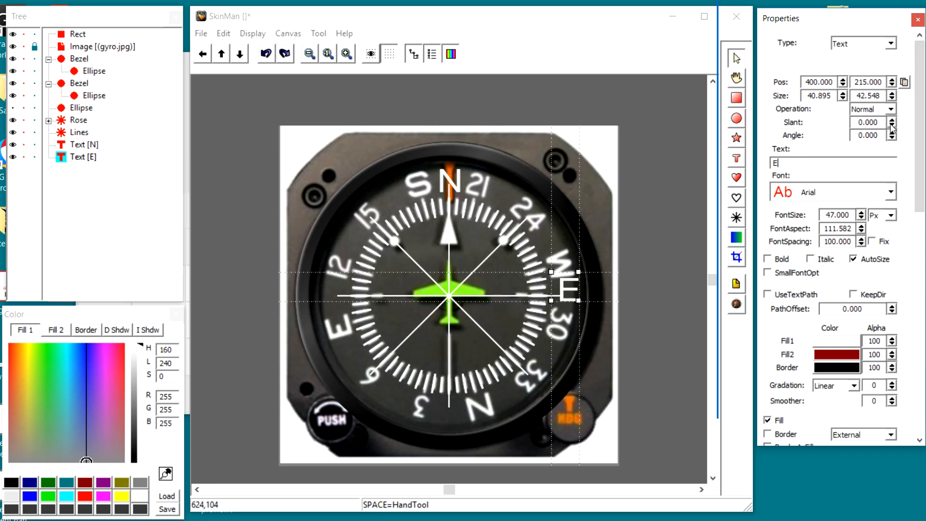
double_click(878, 135)
type("90")
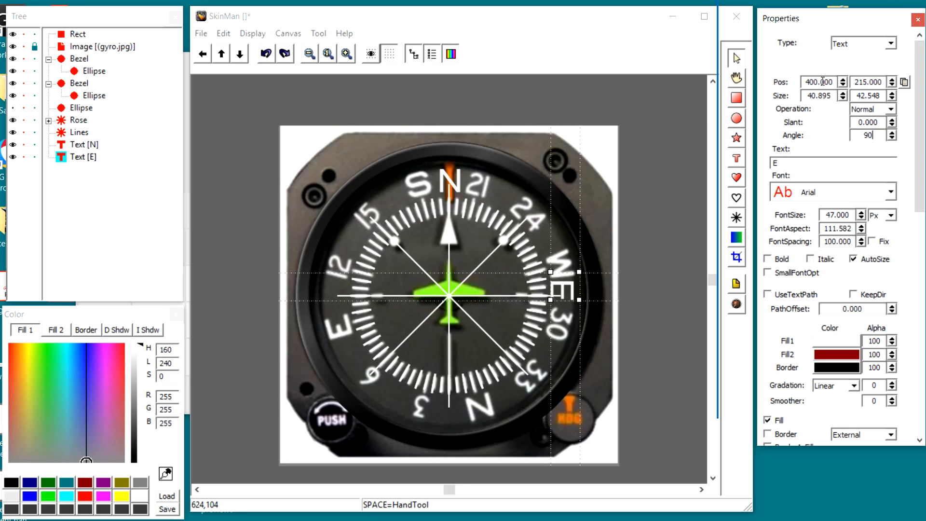
Set the E's horizontal position to 404 and nudge it down to centre it on the east spoke
scroll(823, 81, "up", 3)
scroll(823, 82, "up", 1)
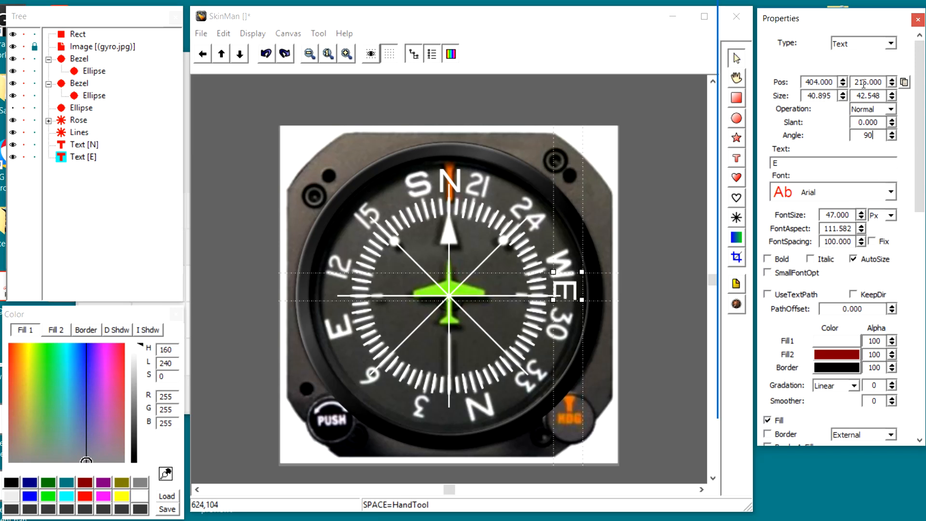
scroll(864, 83, "up", 4)
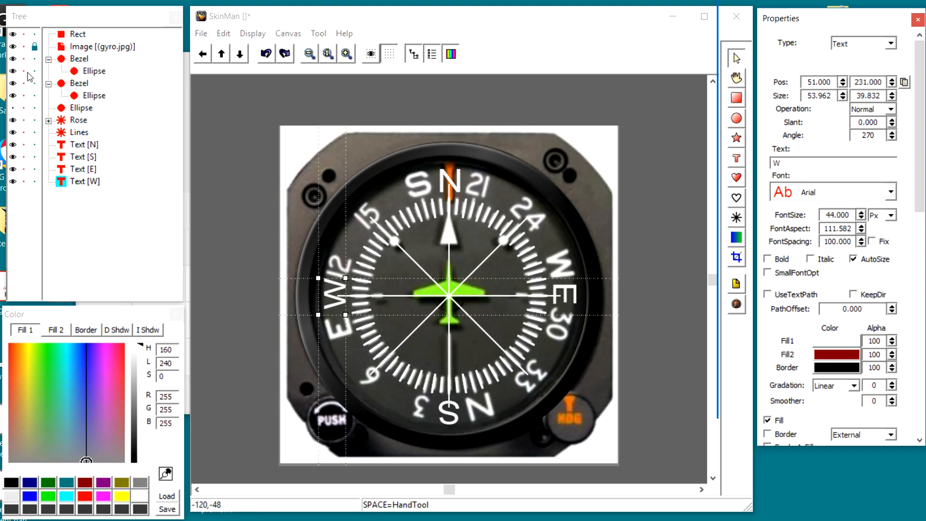
Show the black dial ellipse again, duplicate the N and move the copy to 296, 71, just east of the original
left_click(13, 107)
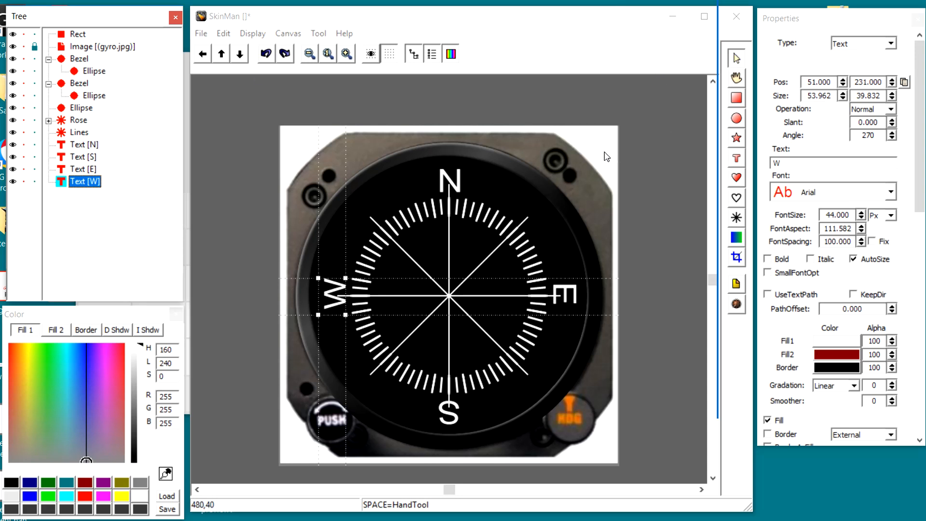
left_click(457, 177)
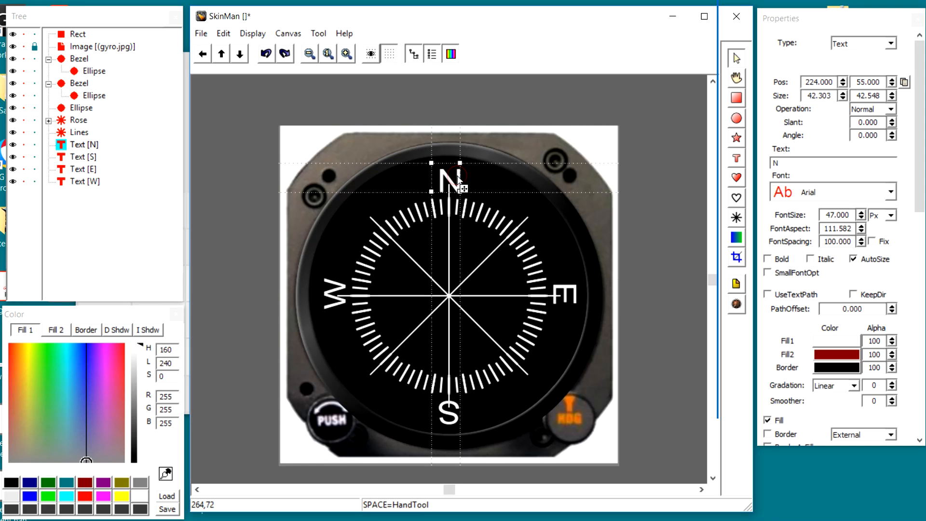
key("ctrl+v")
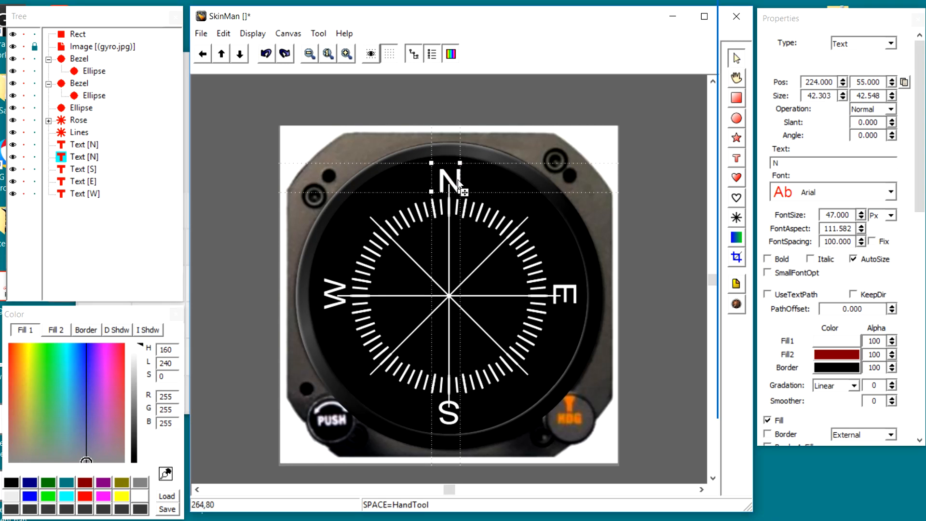
left_click_drag(459, 180, 505, 189)
Change the copied N's text to 30 and set its font size to 40 px
left_click(773, 162)
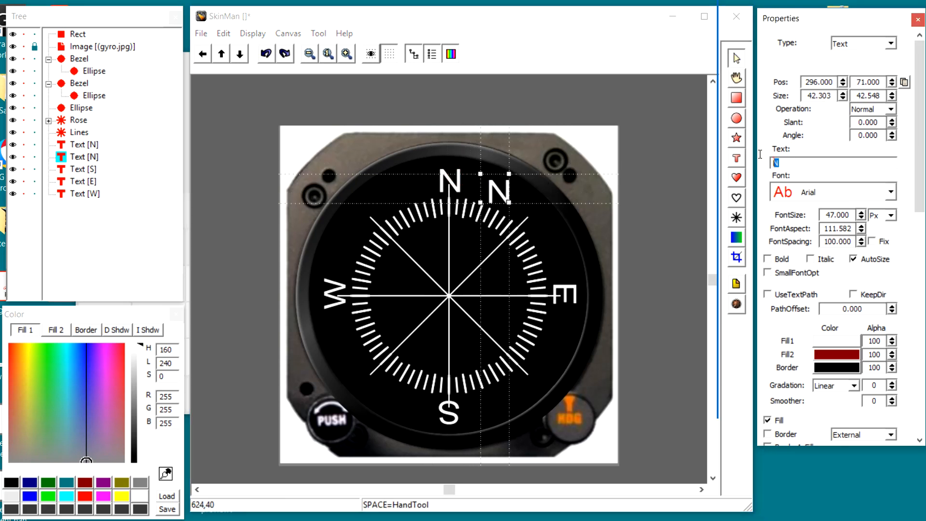
double_click(774, 162)
type("30")
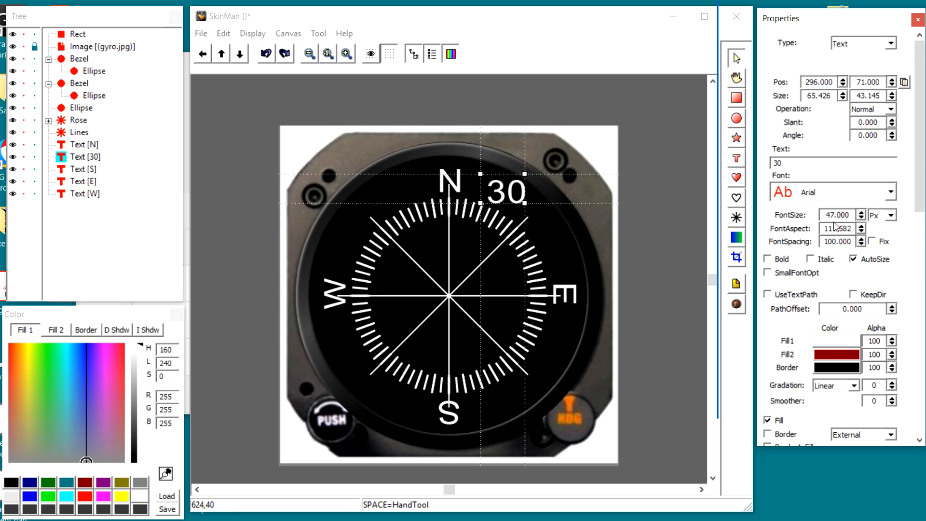
scroll(836, 218, "down", 5)
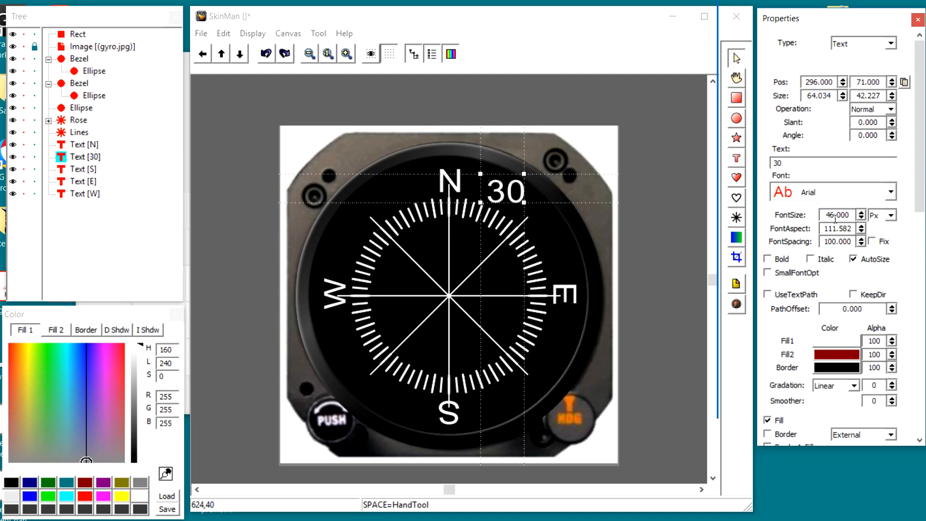
scroll(836, 218, "down", 1)
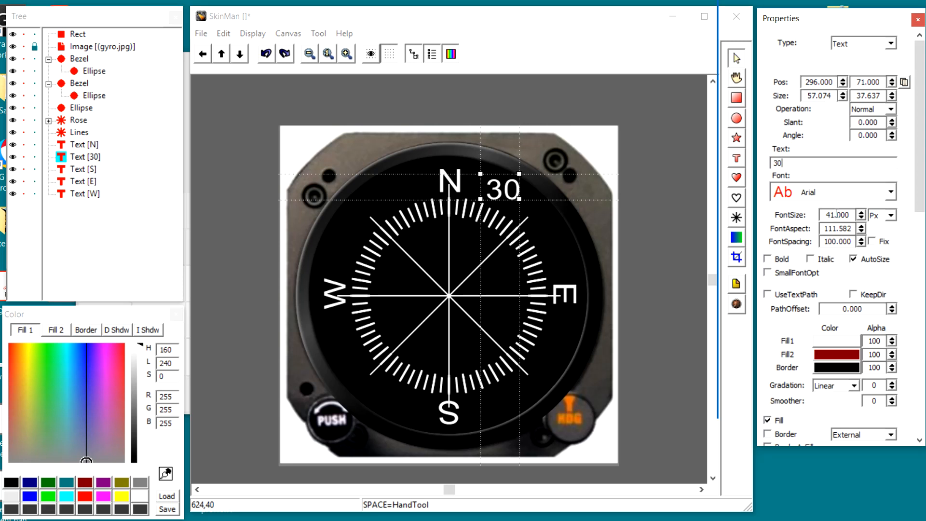
scroll(838, 214, "down", 1)
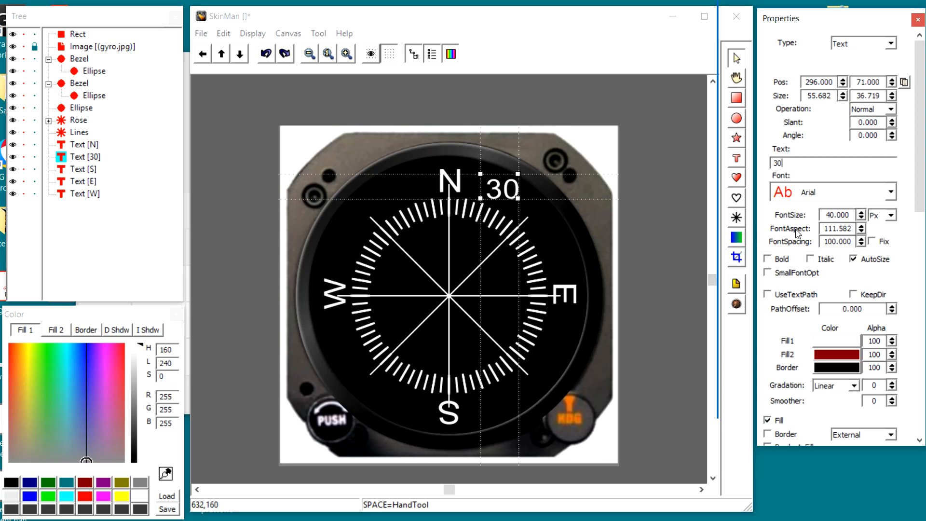
Set the 30's angle to 30 and, with grid snapping turned off, fine-position it at 305, 80
double_click(883, 136)
type("30")
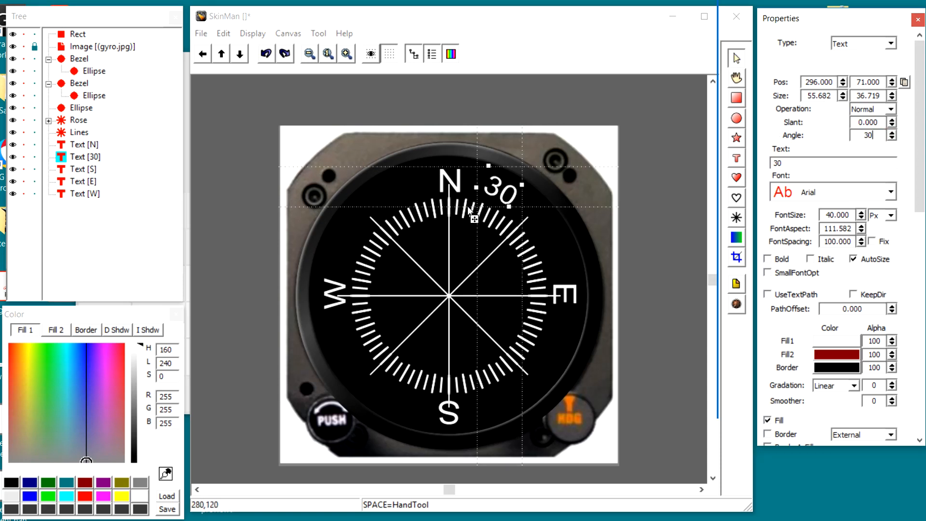
left_click_drag(505, 198, 510, 205)
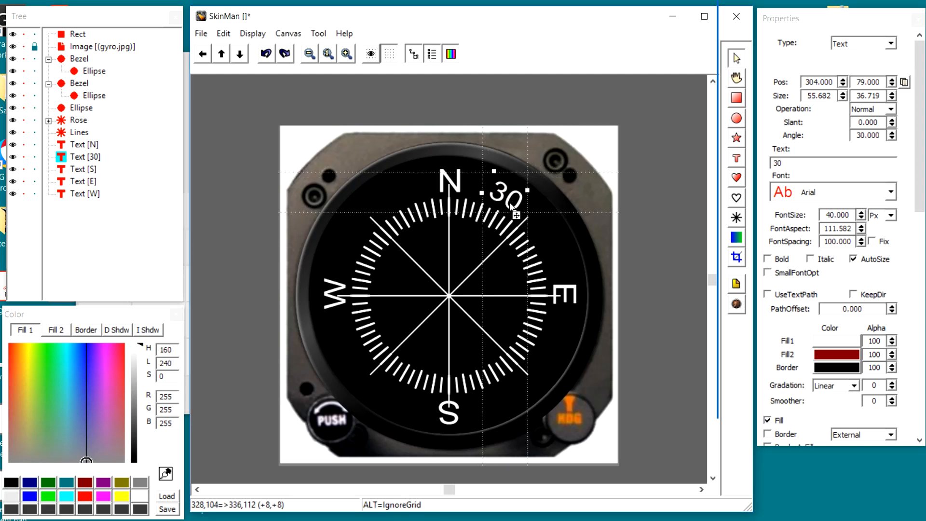
left_click(391, 58)
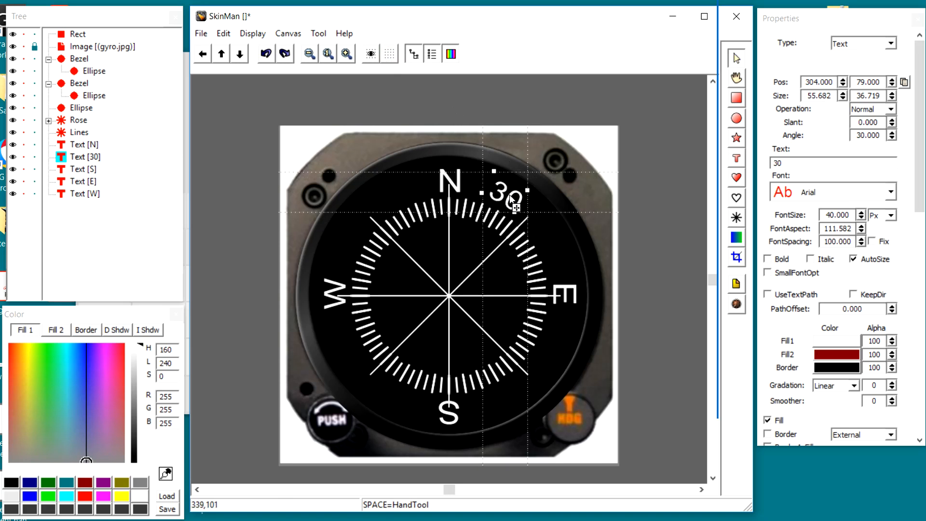
mouse_move(511, 196)
left_mouse_down()
mouse_move(522, 203)
mouse_move(512, 199)
left_mouse_up()
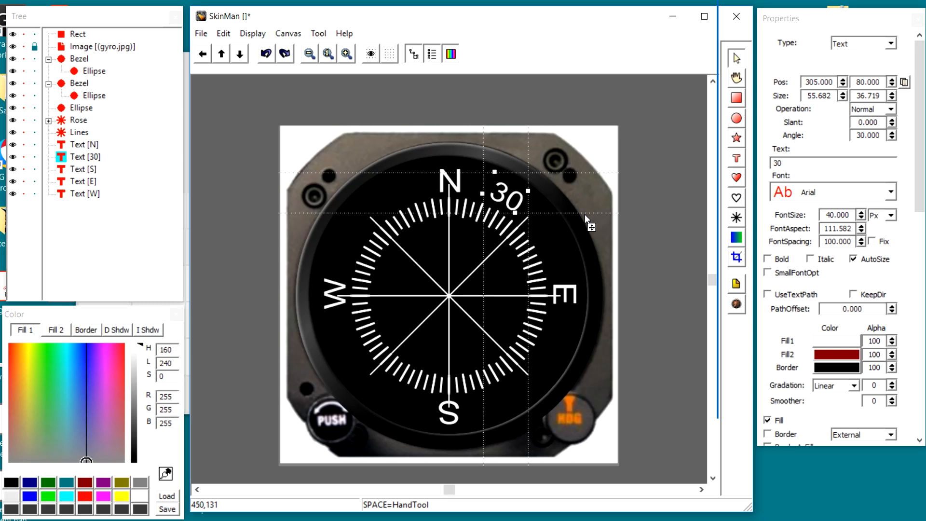
Duplicate the 30, move the copy to 355, 125 and change its text to 60
key("ctrl+d")
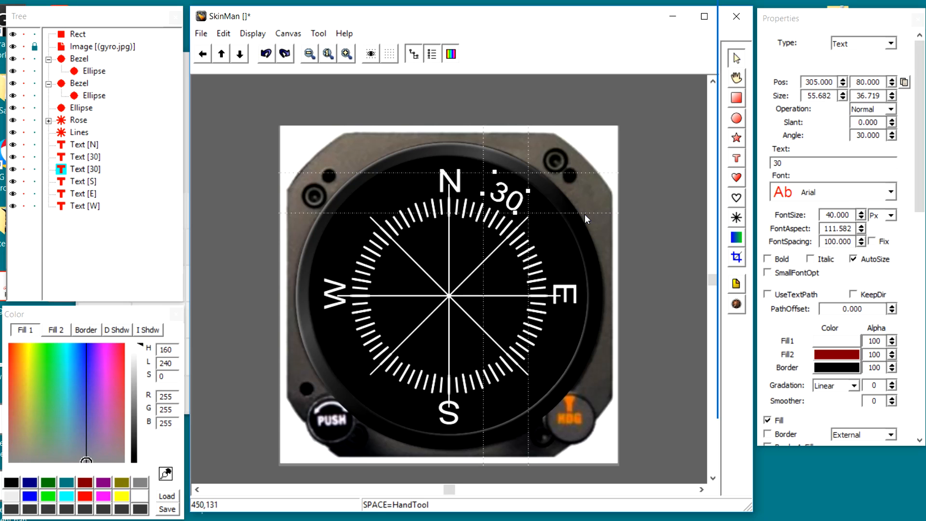
left_click_drag(518, 193, 555, 230)
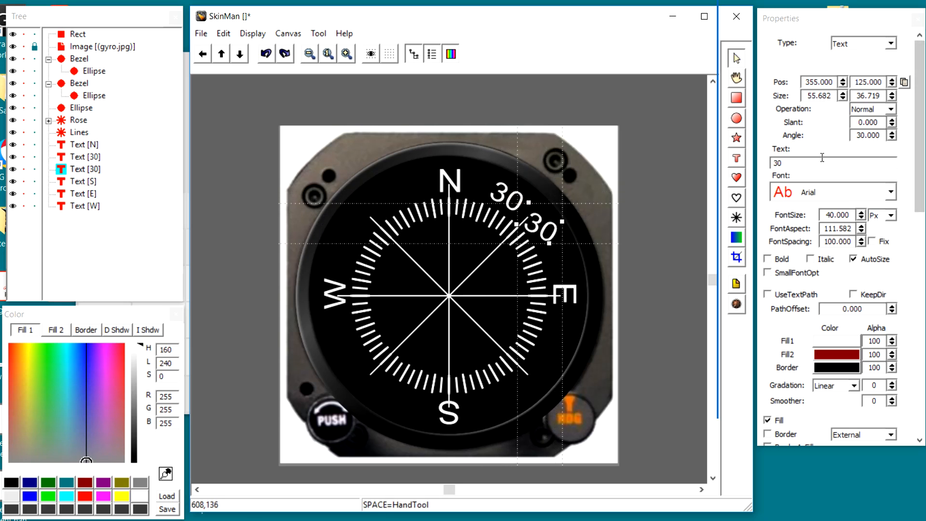
double_click(783, 162)
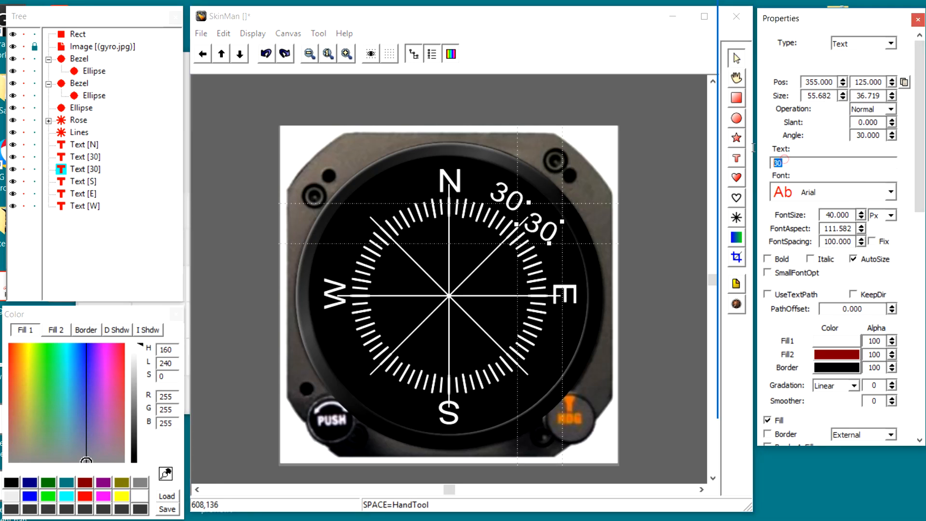
type("60")
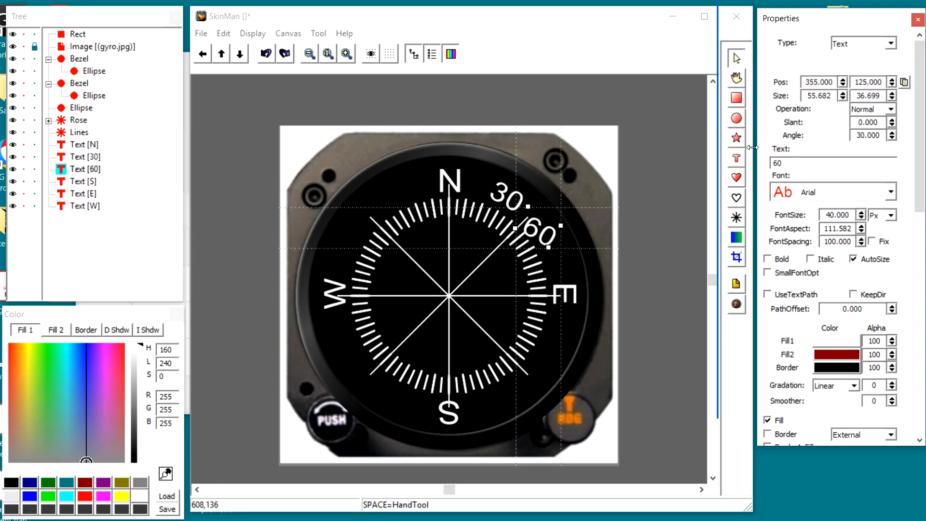
Set the 60's angle to 60 and move it to 368, 137, outside the tick ring
double_click(880, 134)
type("6")
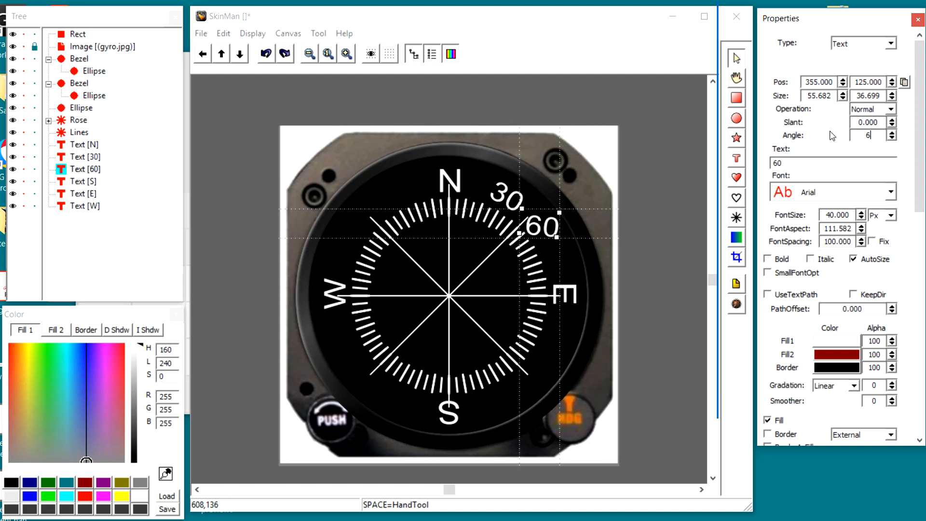
type("0")
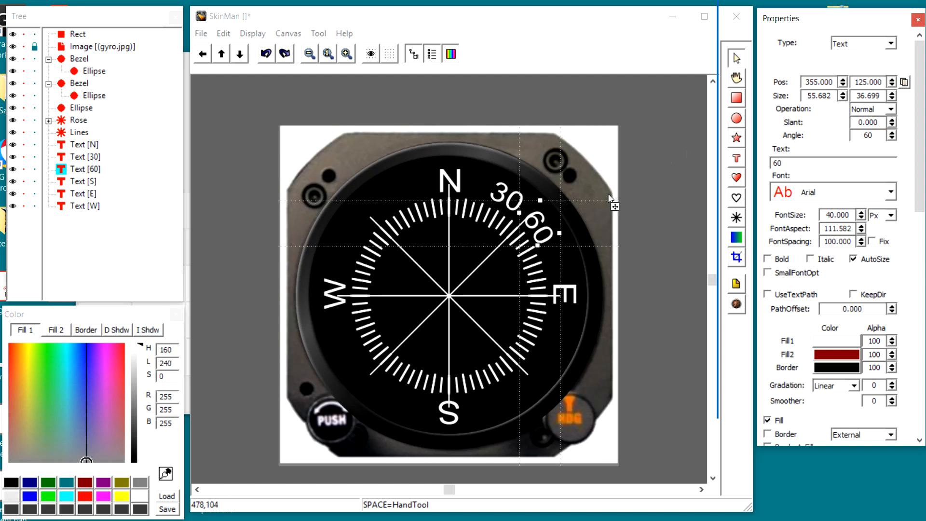
left_click(531, 222)
left_click_drag(531, 220, 550, 242)
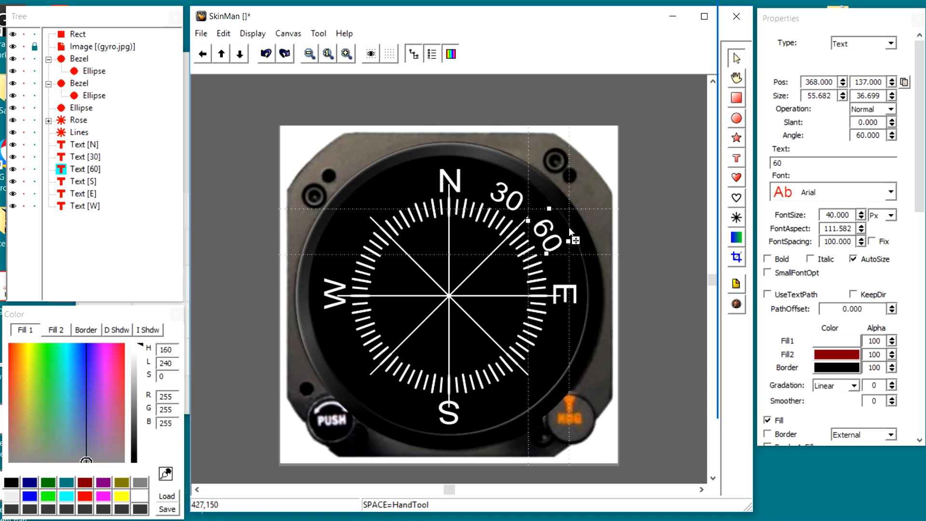
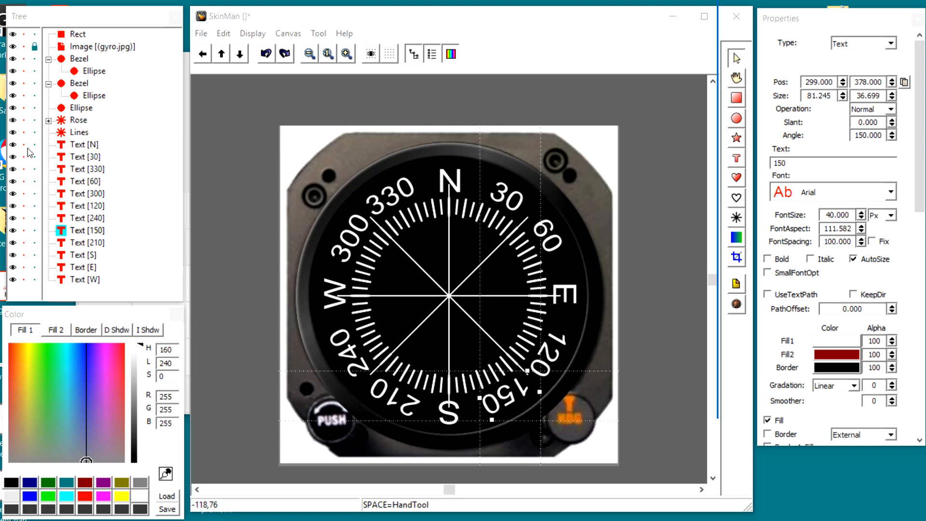
Hide the eight spoke guide lines and compare the dial lettering with the gyro.jpg reference by toggling the image's solo view
left_click(13, 132)
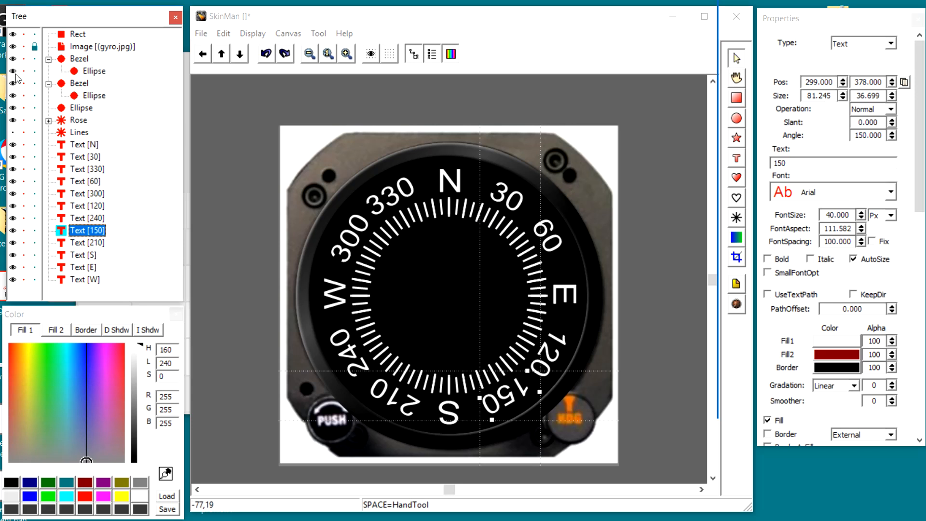
left_click(23, 46)
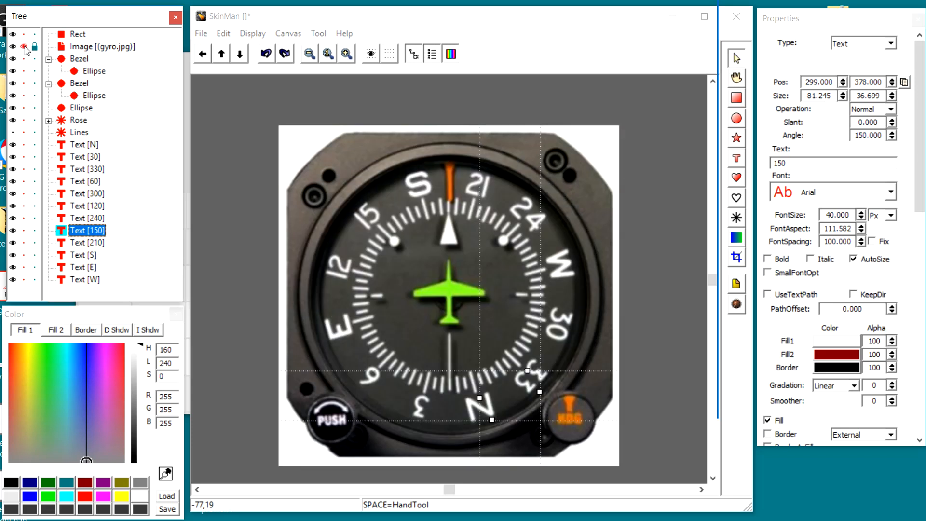
left_click(23, 46)
left_click(24, 46)
left_click(24, 46)
left_click(24, 46)
left_click(24, 46)
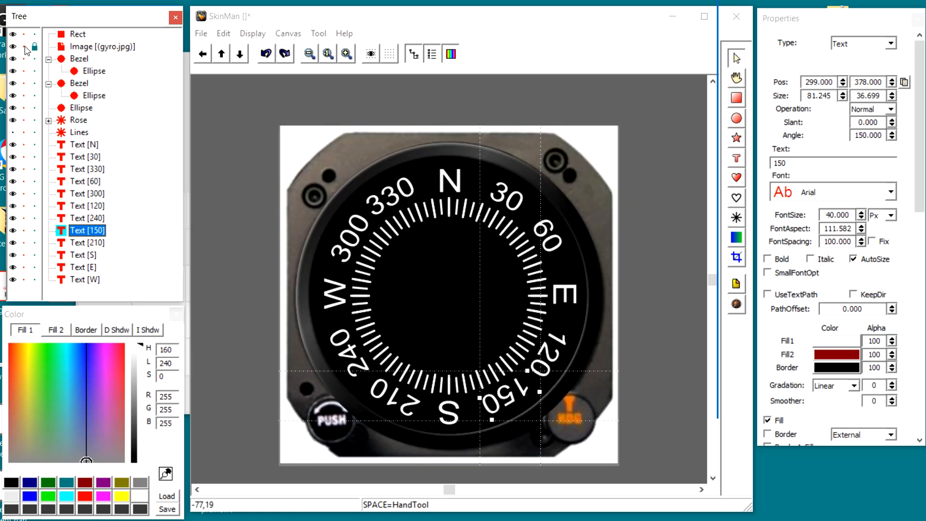
left_click(24, 46)
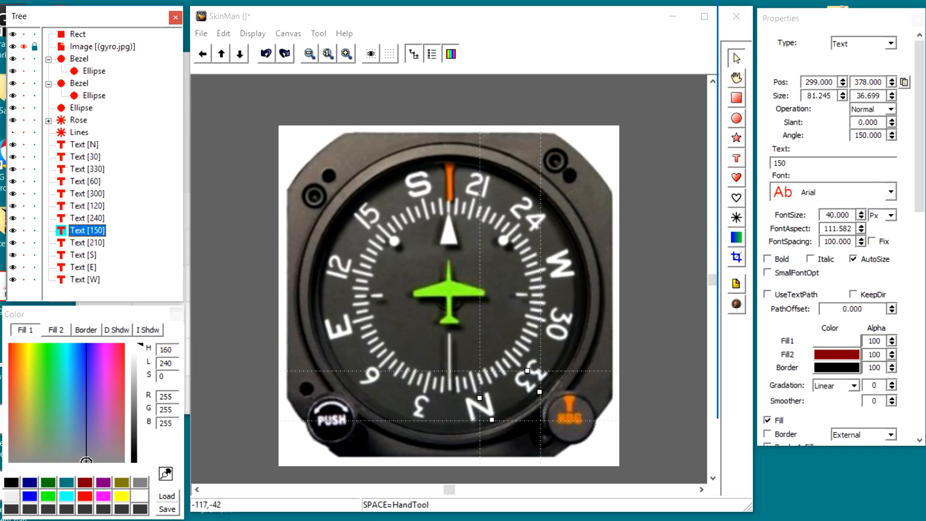
left_click(24, 46)
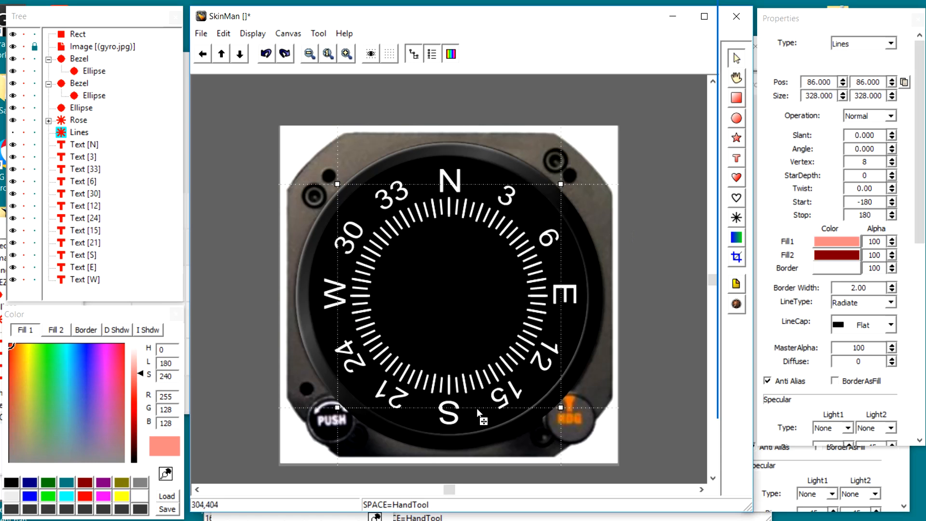
Compare the shortened compass numerals with the gyro.jpg reference by switching the image's solo view on and off
left_click(23, 48)
left_click(23, 47)
left_click(24, 48)
left_click(23, 47)
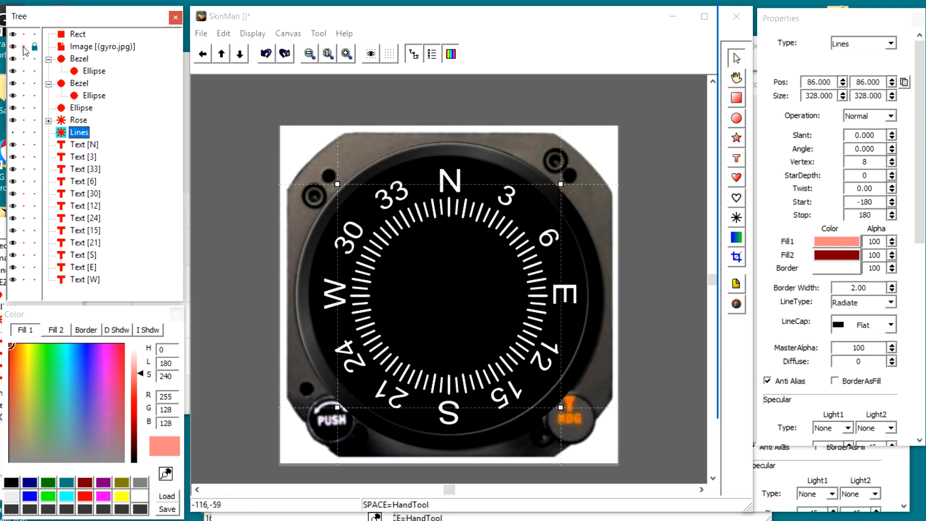
left_click(23, 48)
left_click(23, 47)
left_click(23, 48)
left_click(23, 48)
left_click(23, 47)
left_click(23, 47)
left_click(23, 48)
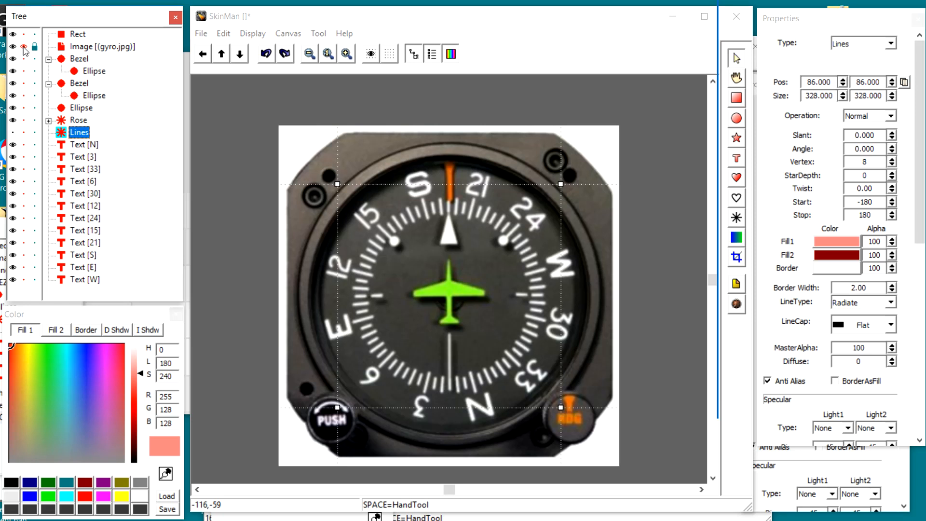
left_click(23, 47)
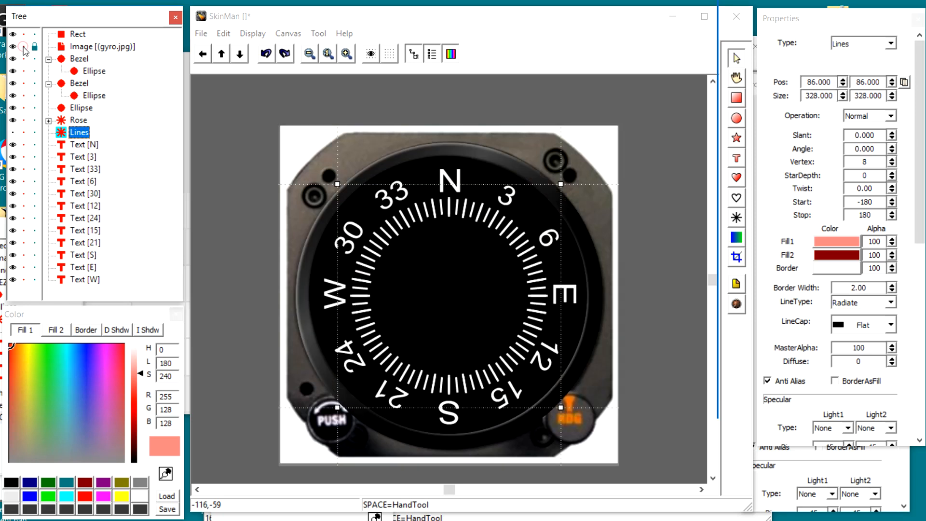
left_click(23, 47)
left_click(23, 48)
Show only the gyro.jpg reference and start a freeform shape tracing the green airplane's left half from the nose around the left wing
left_click(23, 47)
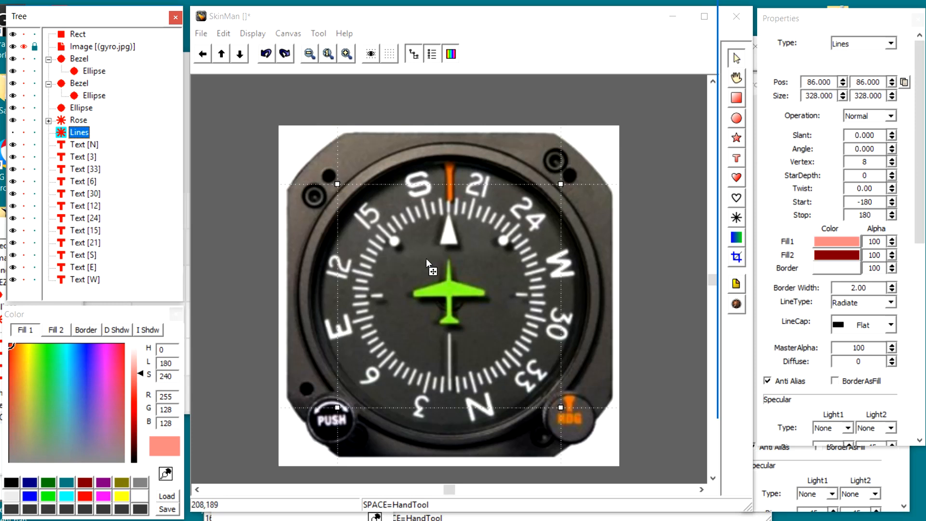
left_click(347, 53)
left_click(347, 53)
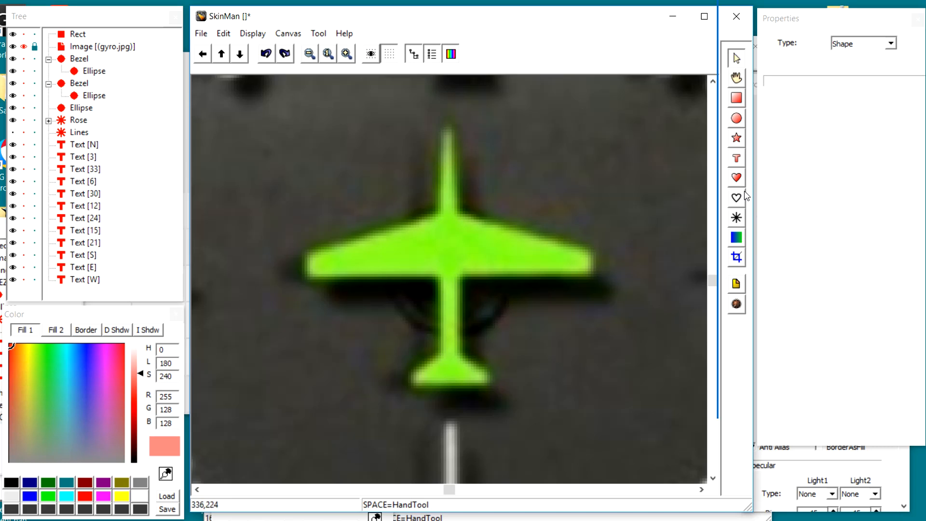
left_click(737, 178)
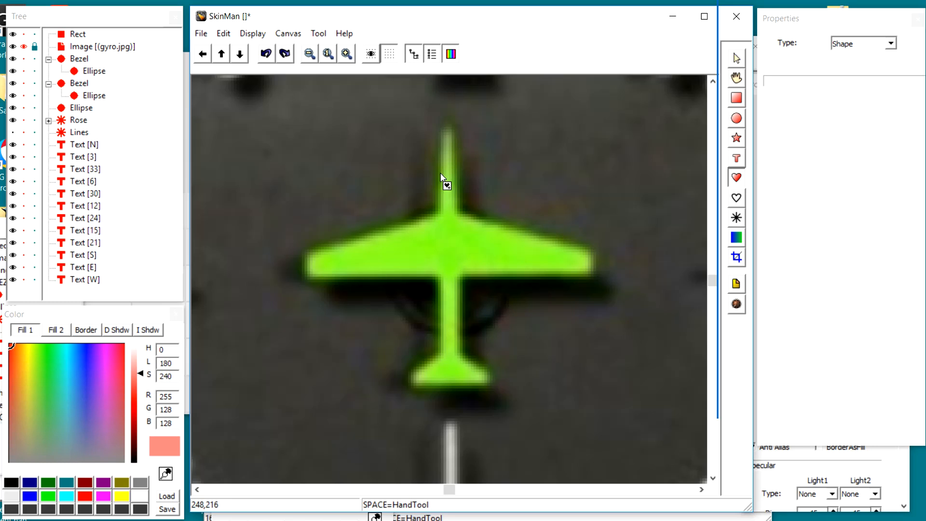
left_click_drag(441, 174, 444, 182)
left_click(439, 213)
left_click(307, 253)
left_click(308, 273)
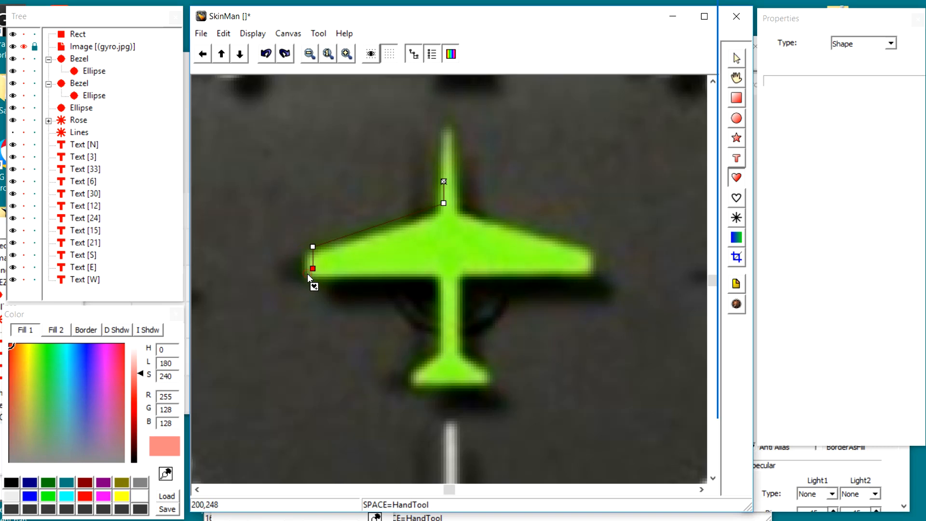
left_click(438, 276)
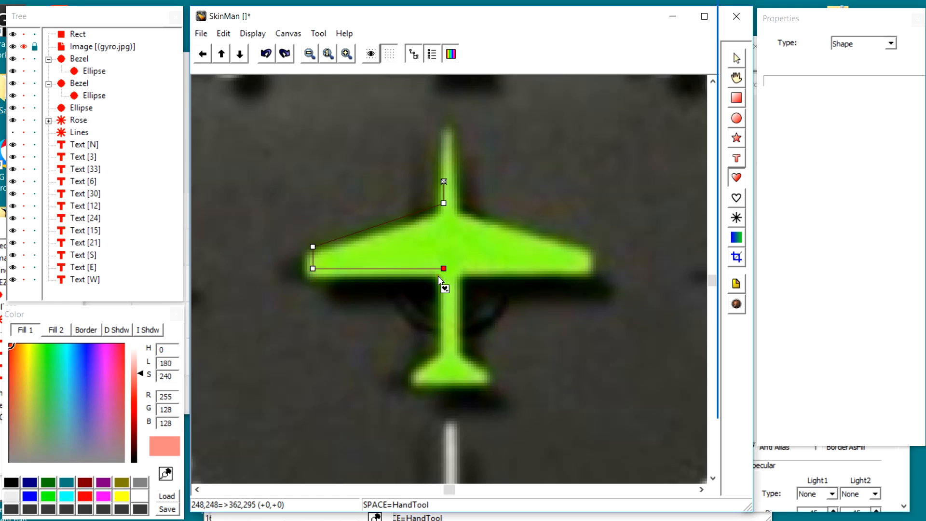
Continue the outline down the fuselage and around the left tailplane, close it at its starting point, and show the shape over the reference
left_click(440, 356)
left_click(412, 372)
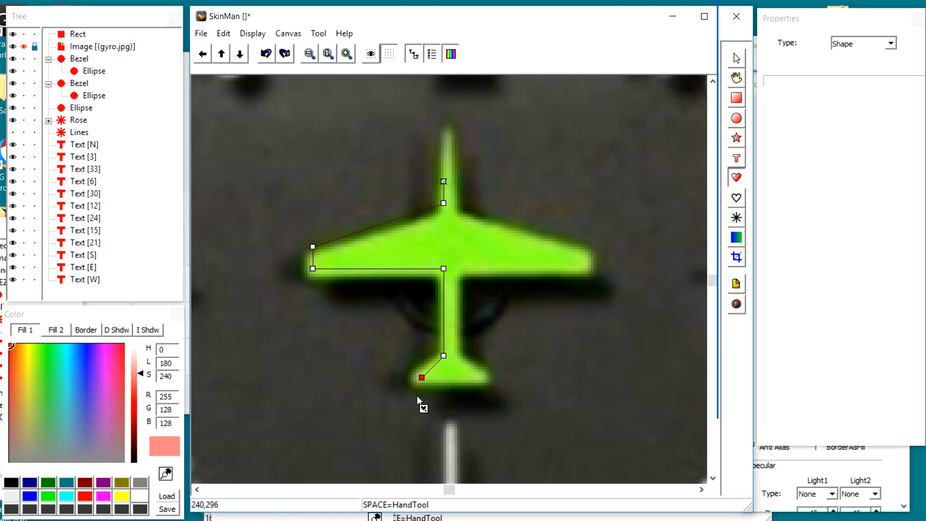
left_click(418, 394)
left_click(447, 389)
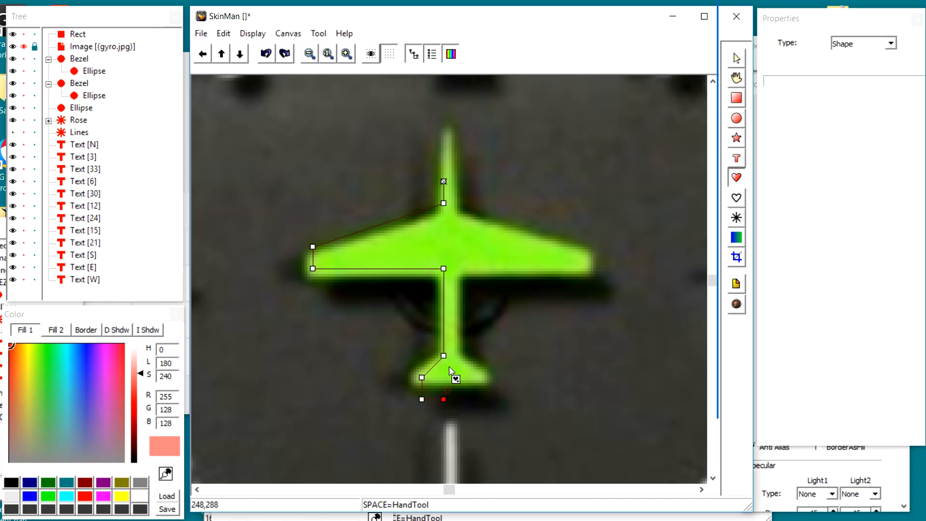
left_click(450, 181)
left_click(444, 182)
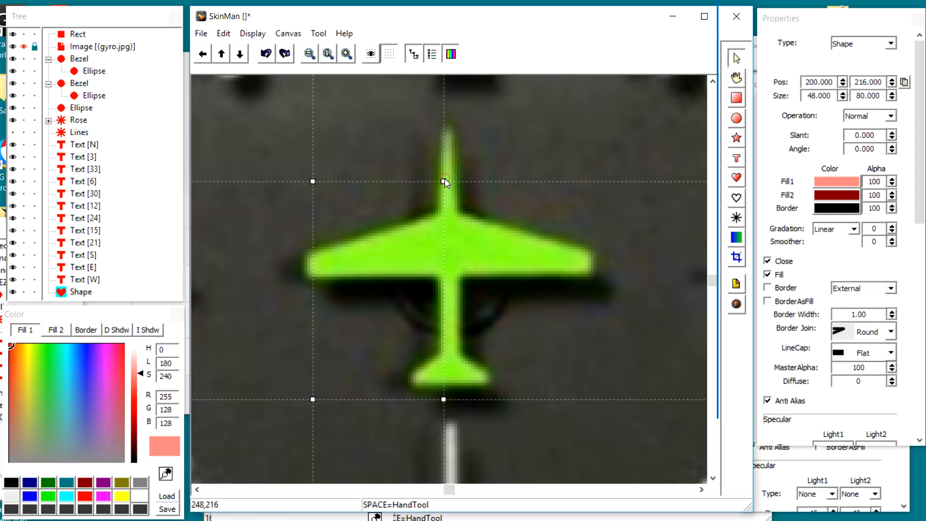
left_click(25, 293)
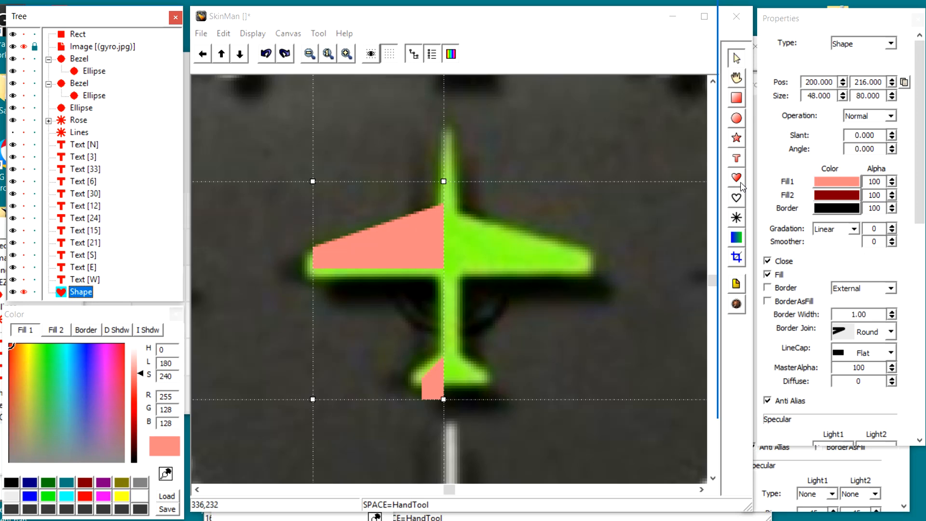
Edit the half-airplane shape's points, turn off grid snapping, and nudge the lower left wingtip point outward
right_click(414, 225)
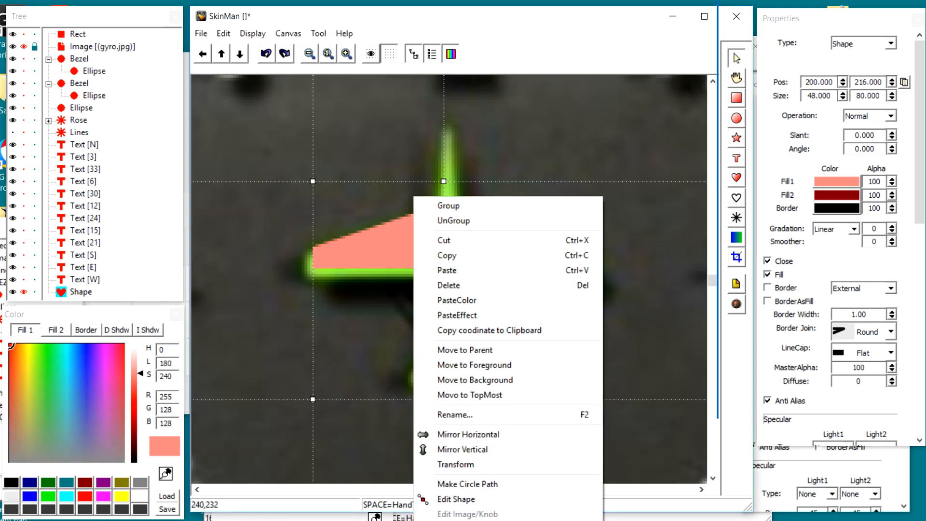
left_click(460, 499)
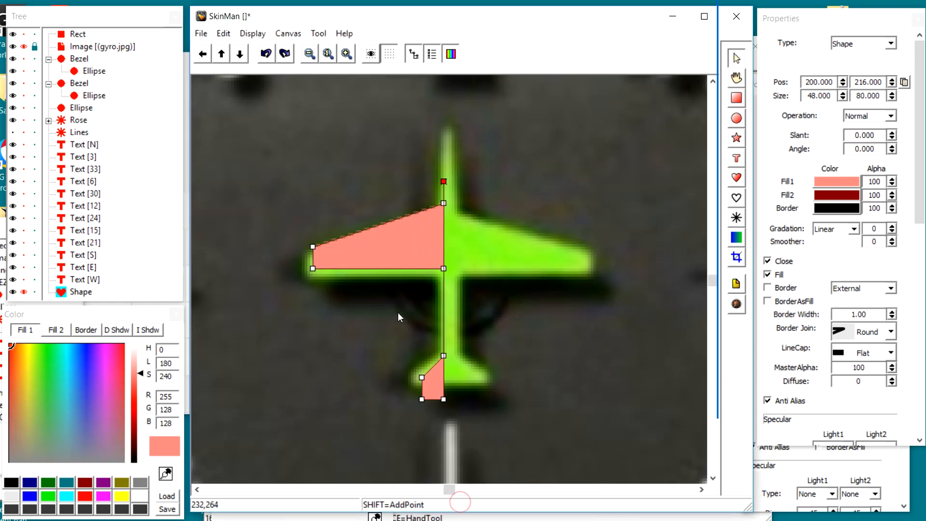
left_click(313, 268)
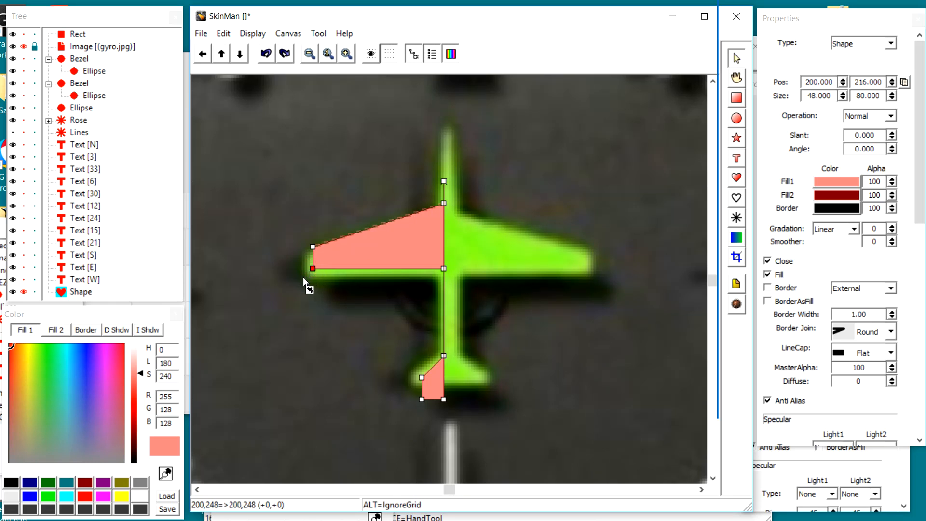
mouse_move(303, 277)
left_mouse_down()
mouse_move(291, 281)
mouse_move(305, 270)
left_mouse_up()
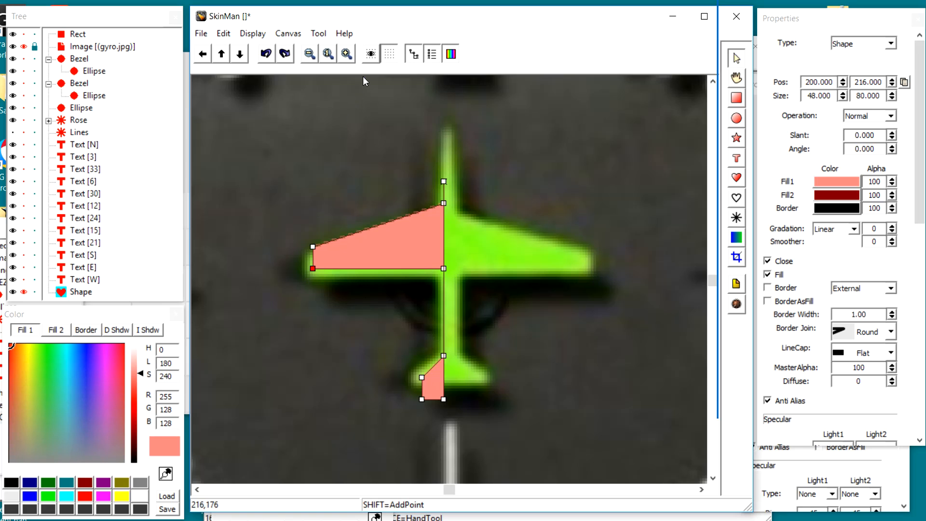
left_click(389, 50)
mouse_move(312, 268)
left_mouse_down()
mouse_move(308, 278)
mouse_move(311, 268)
left_mouse_up()
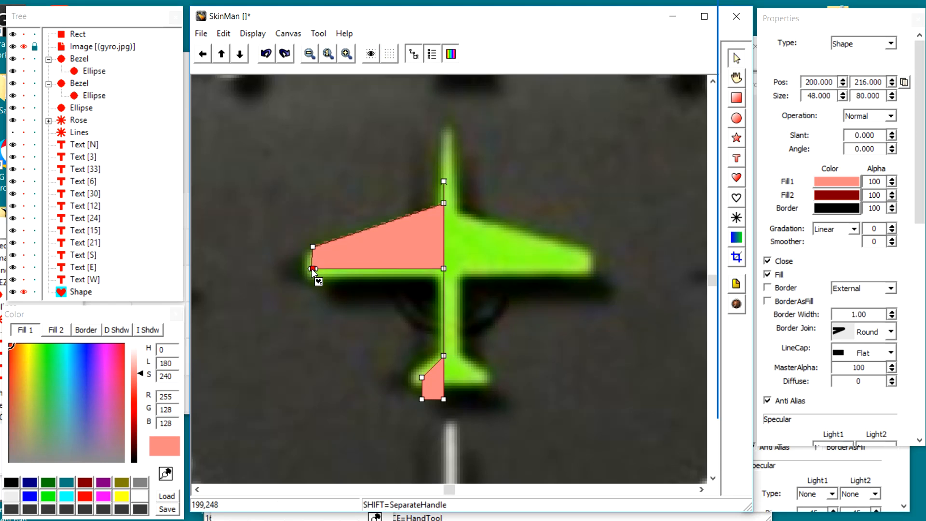
left_click(310, 285)
Reopen the half-airplane for shape editing and fit its tail points to the left tailplane and the fuselage centreline
right_click(333, 255)
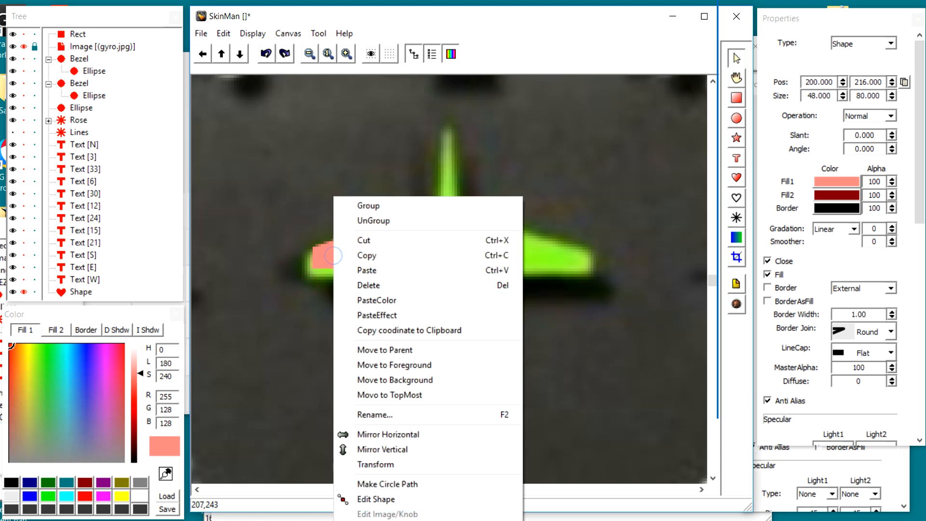
left_click(387, 498)
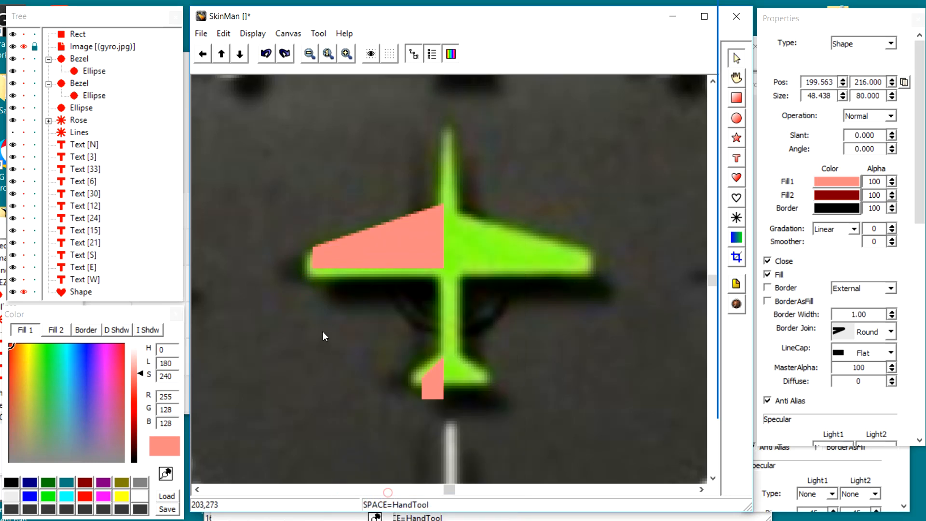
left_click(424, 213)
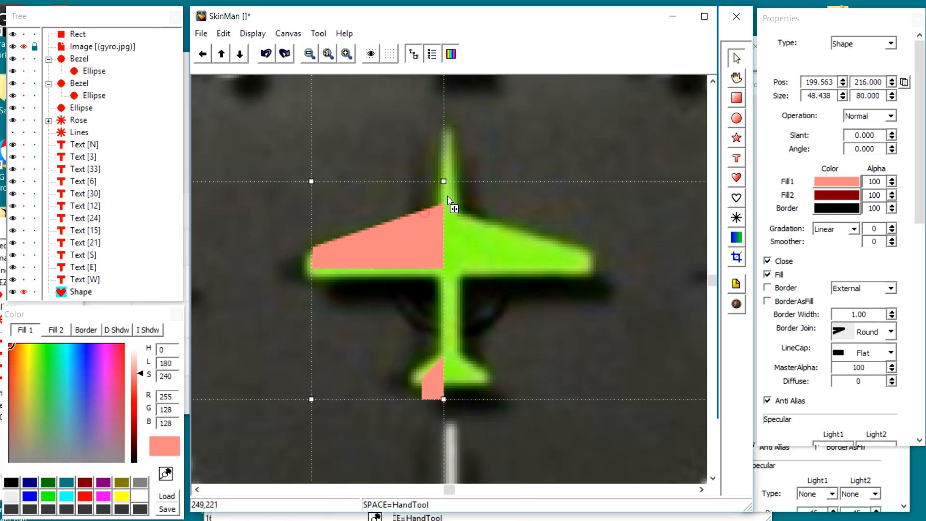
right_click(443, 398)
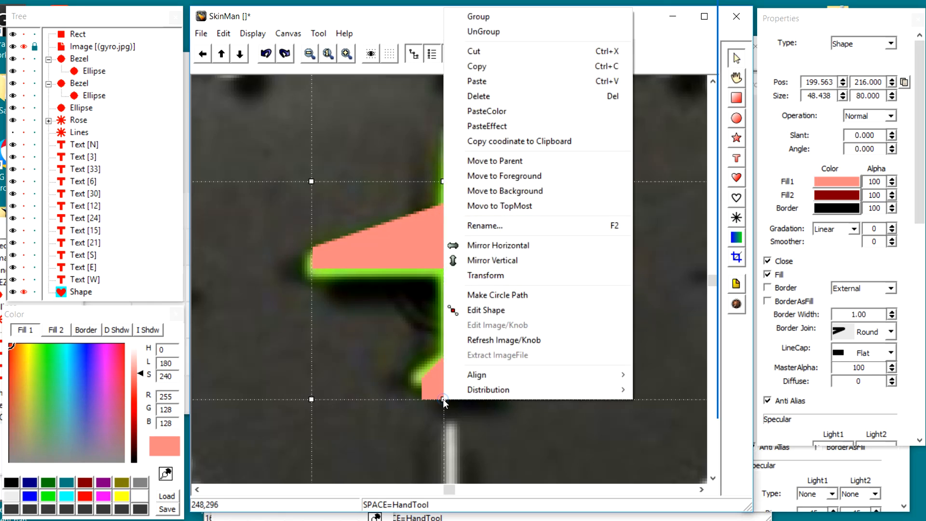
left_click(496, 310)
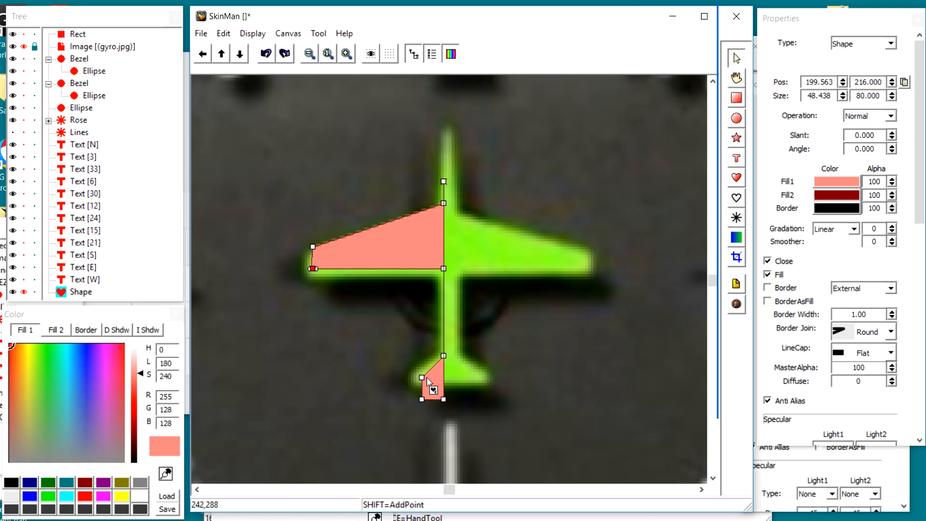
left_click_drag(422, 377, 438, 354)
left_click_drag(419, 397, 412, 369)
left_click(413, 372)
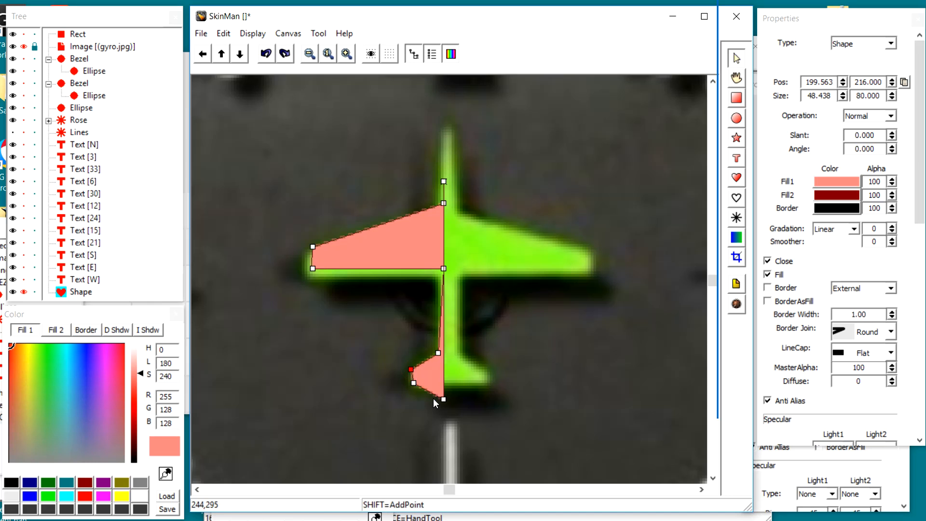
left_click_drag(443, 397, 450, 384)
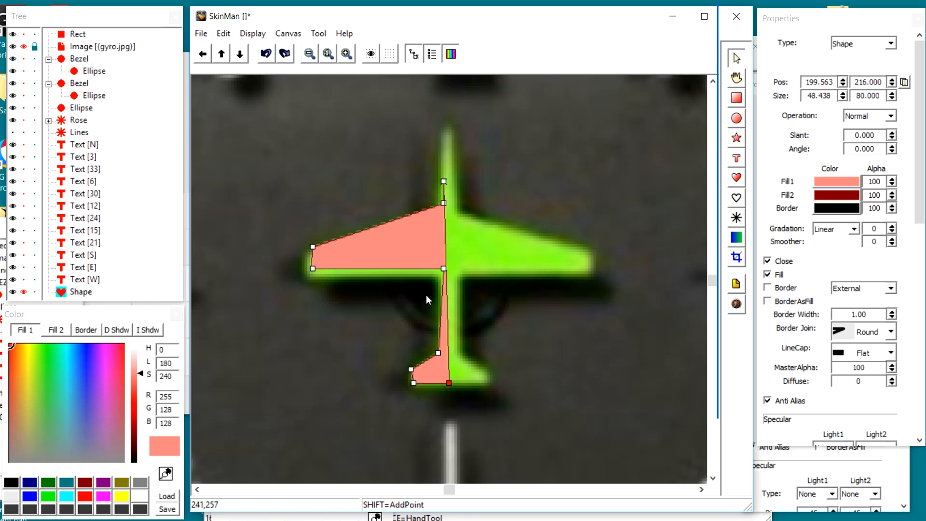
Move the left wing's rear root point and both wingtip points onto the corners of the reference wing
left_click_drag(443, 268, 436, 274)
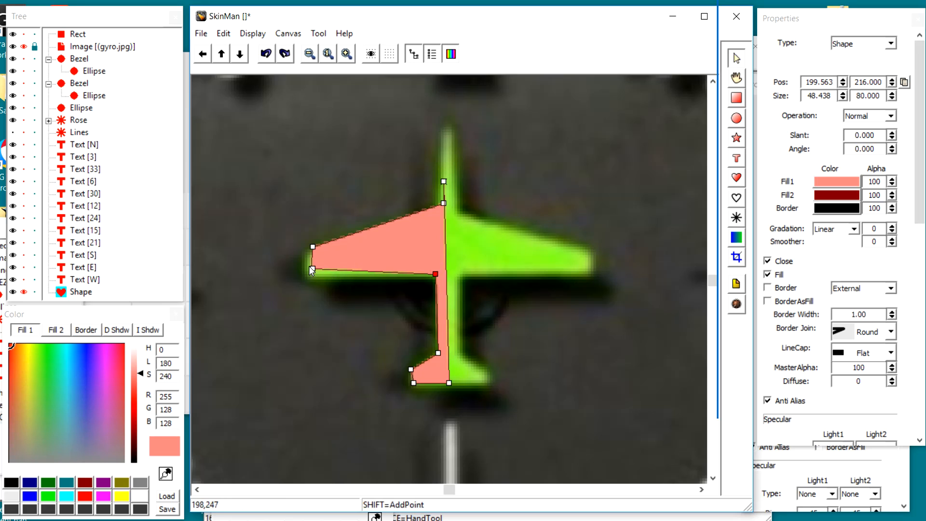
left_click_drag(314, 269, 310, 279)
left_click_drag(311, 245, 312, 254)
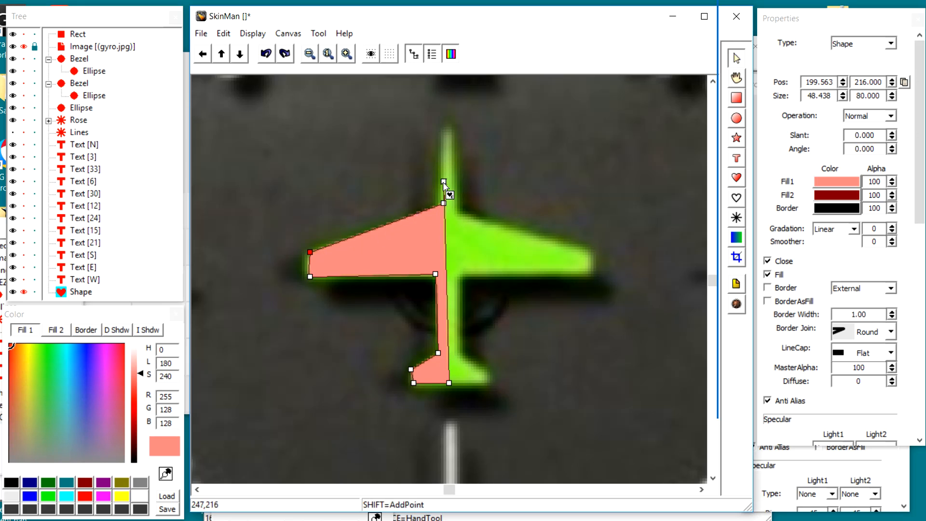
Fit the nose points to the fuselage's centreline and left edge, nudge the tail's lower corner outward, and finish shape editing
mouse_move(443, 181)
left_mouse_down()
mouse_move(453, 184)
mouse_move(444, 182)
left_mouse_up()
mouse_move(442, 183)
left_mouse_down()
mouse_move(427, 178)
mouse_move(435, 169)
mouse_move(473, 200)
mouse_move(479, 192)
mouse_move(442, 202)
mouse_move(437, 213)
mouse_move(450, 183)
left_mouse_up()
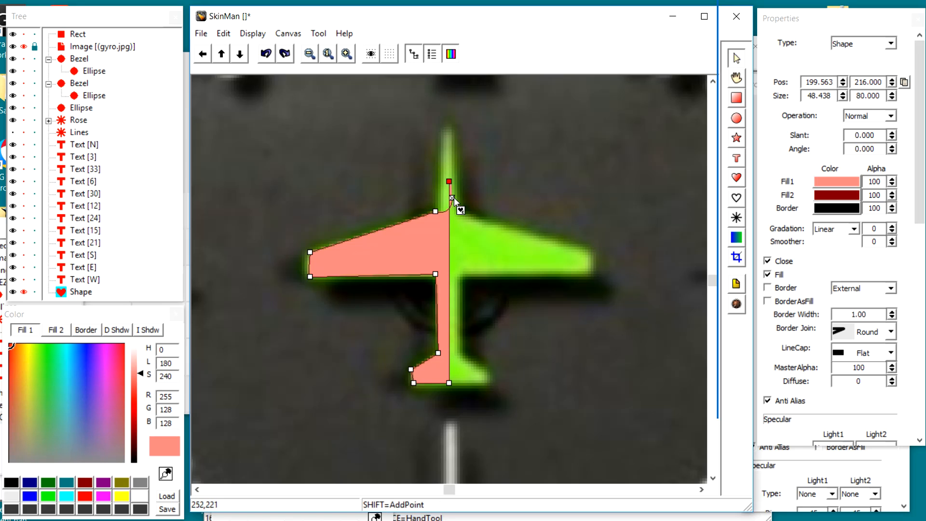
left_click_drag(452, 195, 438, 188)
left_click_drag(441, 206, 439, 189)
left_click_drag(413, 380, 409, 384)
right_click(379, 256)
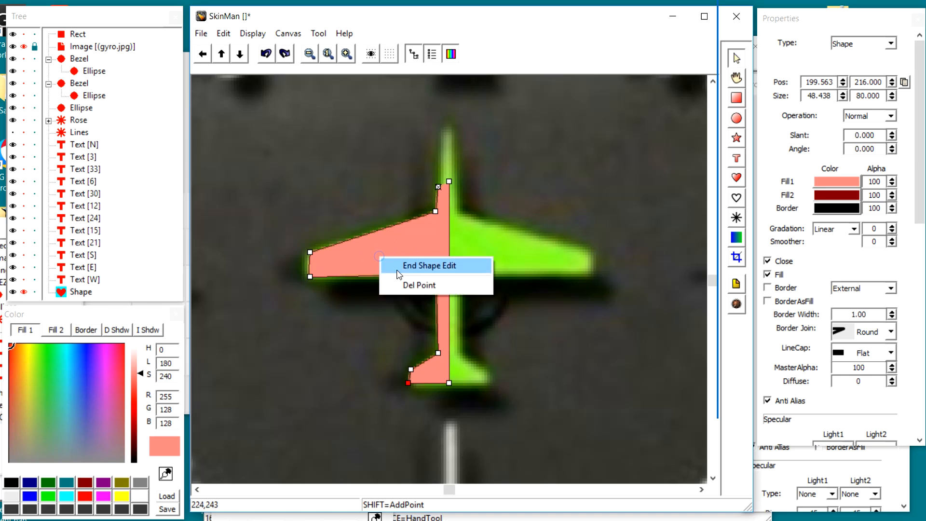
left_click(350, 208)
left_click(410, 265)
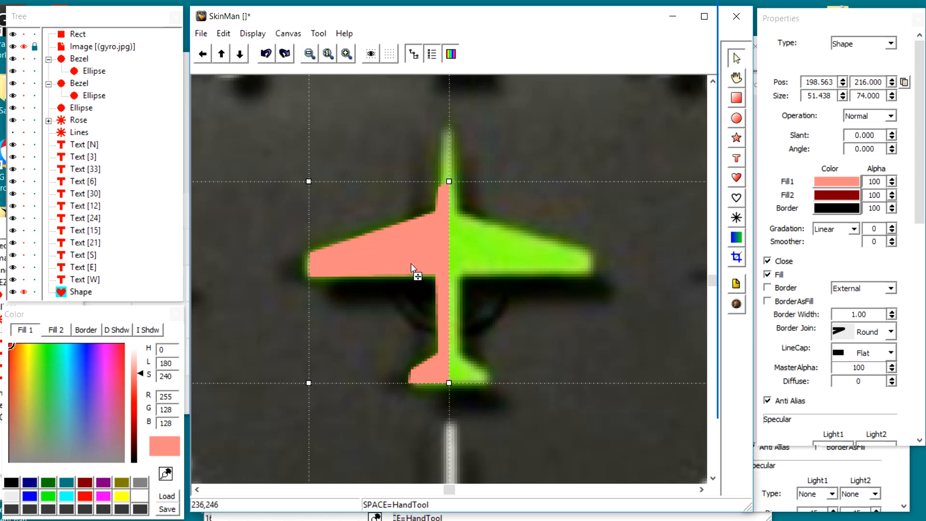
Duplicate the half-airplane shape, mirror the copy horizontally, and move it to 301, 216 to form the right half
key("ctrl+d")
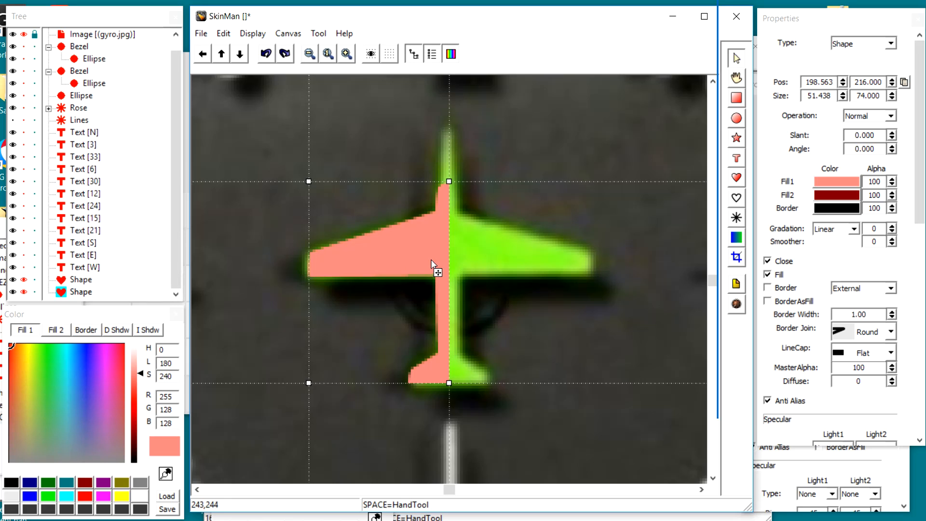
right_click(430, 254)
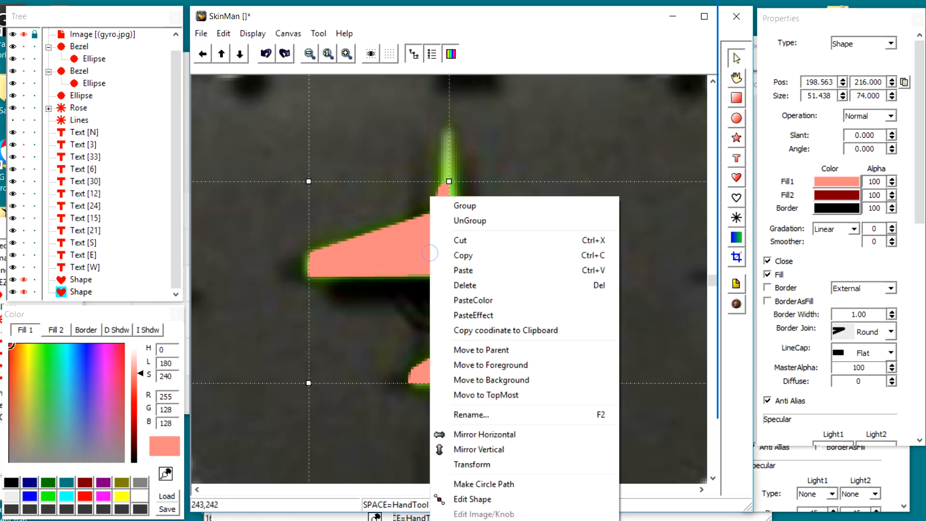
left_click(487, 439)
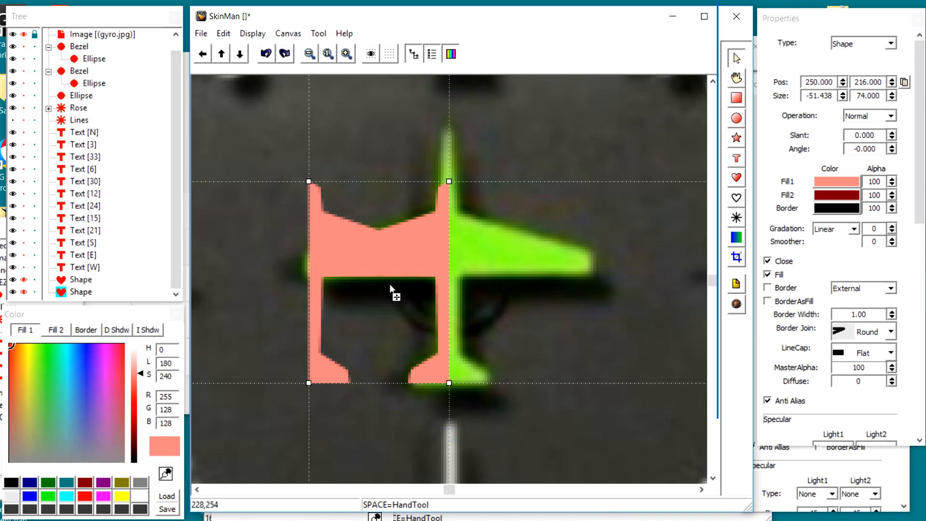
left_click_drag(341, 258, 489, 254)
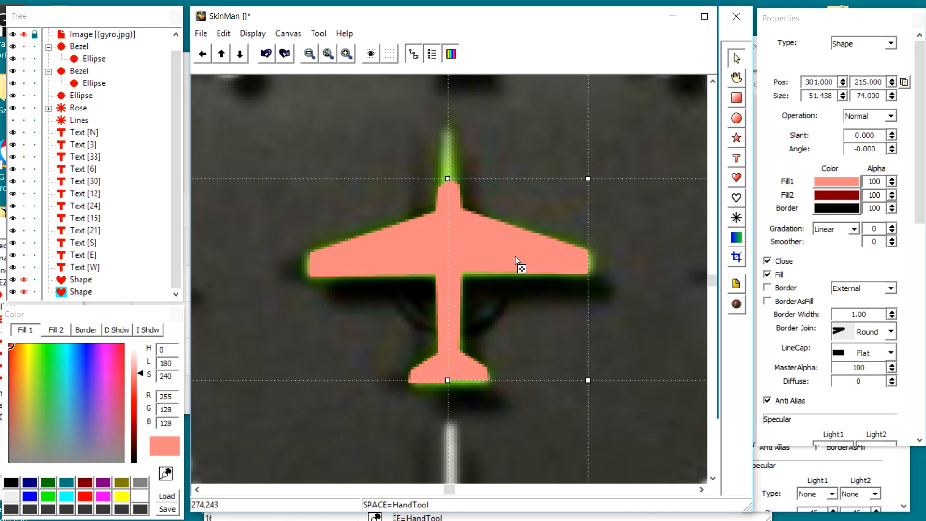
key("Down")
key("Down")
key("Up")
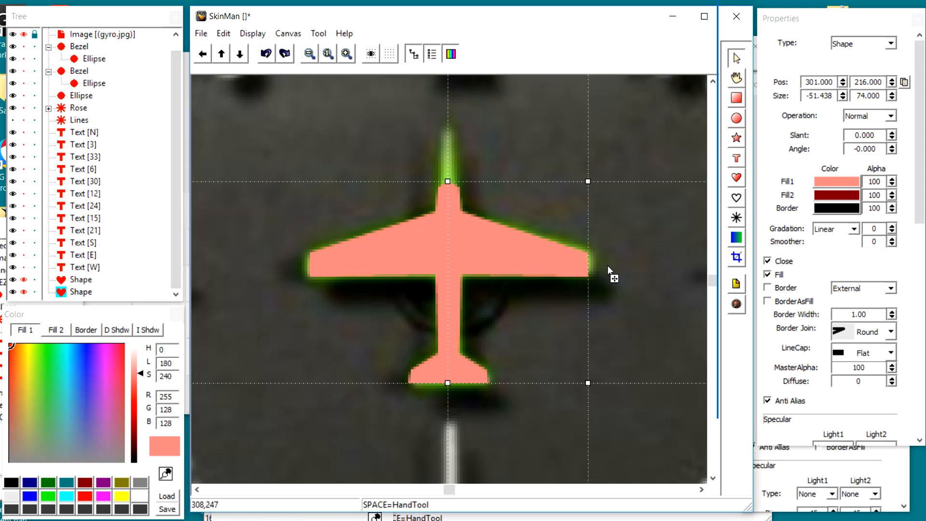
Draw a 9 by 41 ellipse, show it over the reference, and move it to 245, 196 as the airplane's pointed nose
left_click(737, 119)
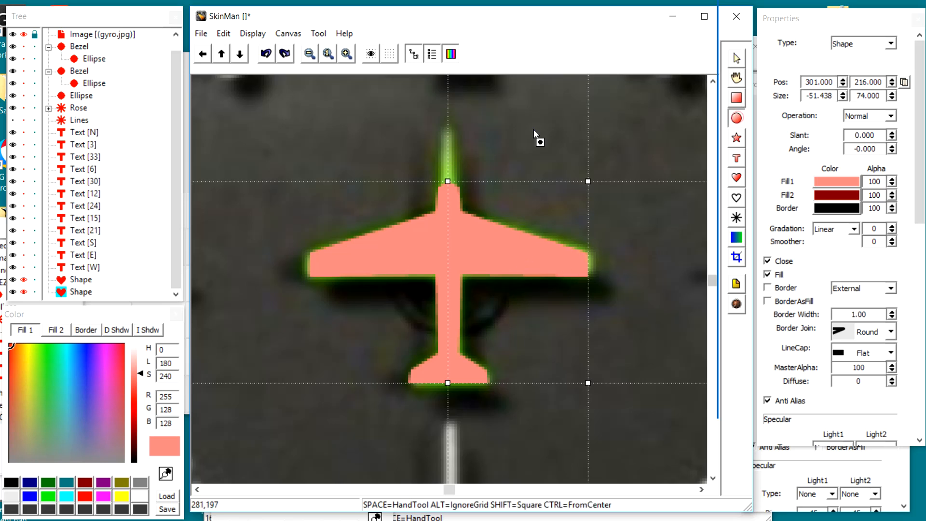
left_click_drag(531, 130, 555, 244)
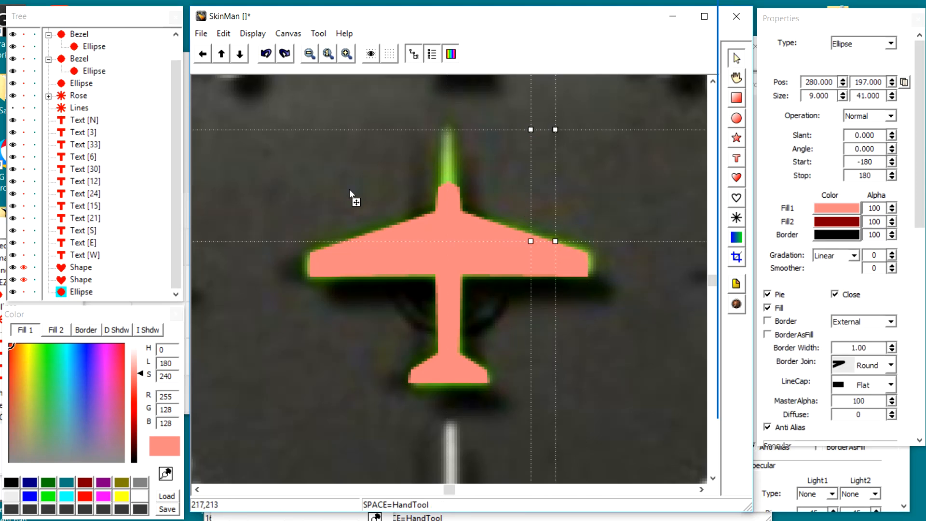
left_click(23, 291)
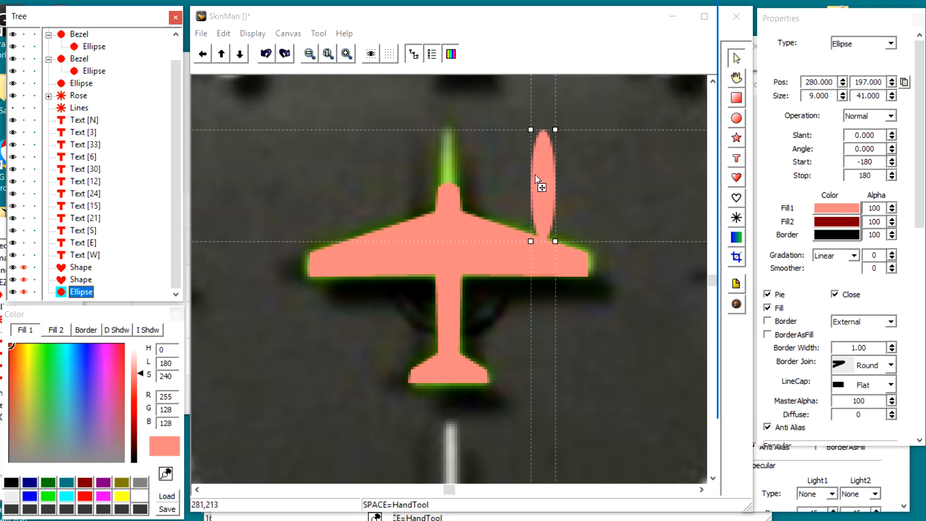
left_click_drag(537, 178, 431, 171)
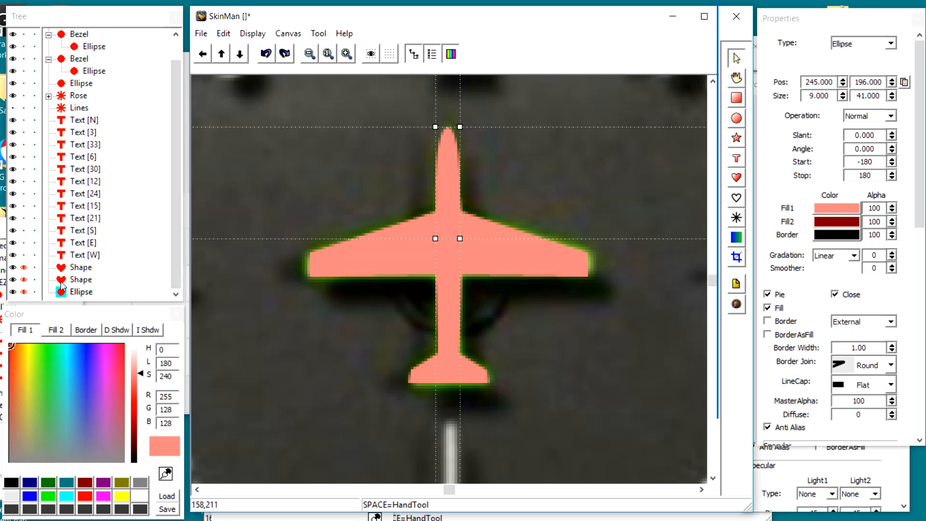
Nest the mirrored right half and the nose ellipse as children of the left half-airplane shape in the object tree
left_click(79, 268)
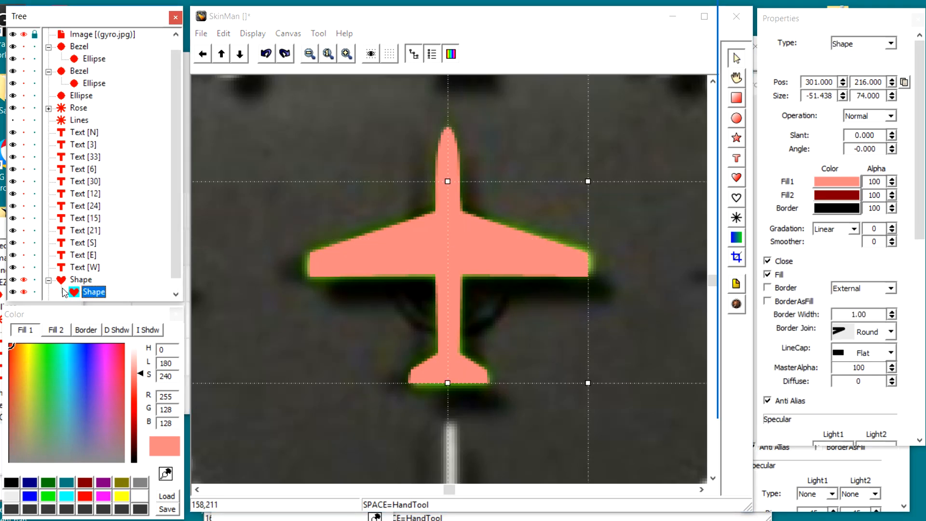
left_click_drag(174, 250, 171, 283)
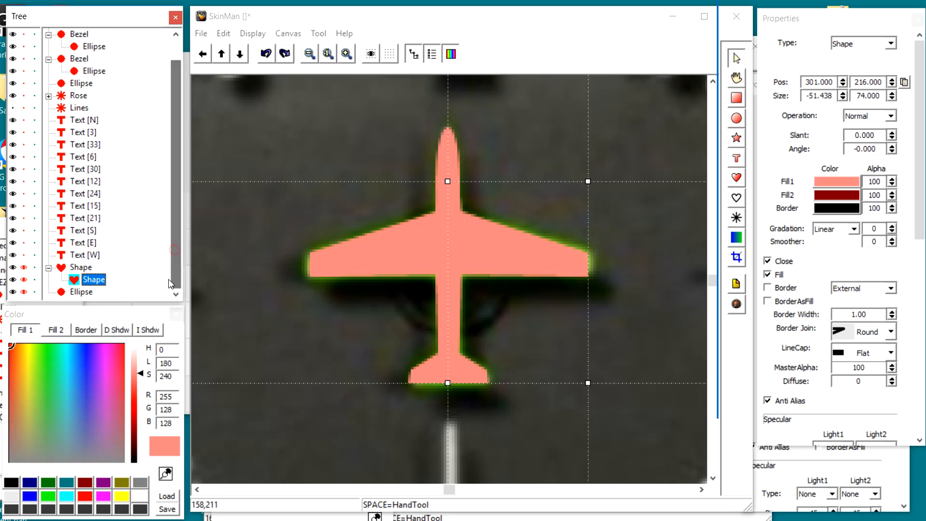
left_click(71, 291)
left_click_drag(72, 287, 82, 267)
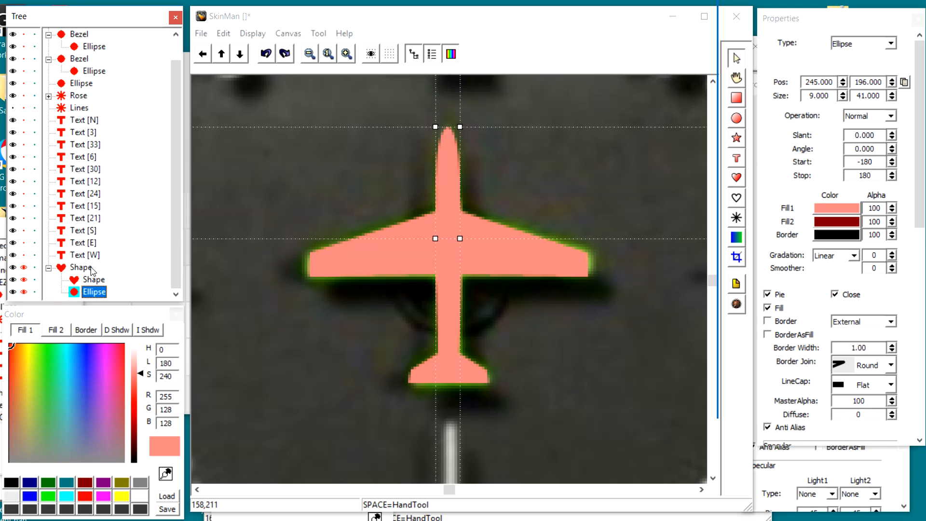
Rename the parent shape that holds the right half and nose ellipse to Airplane
left_click(80, 268)
right_click(88, 270)
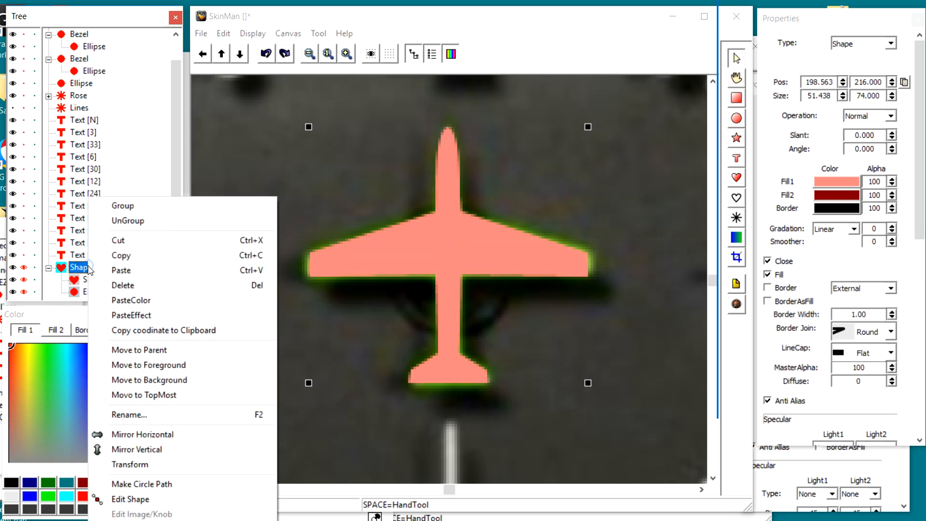
left_click(171, 416)
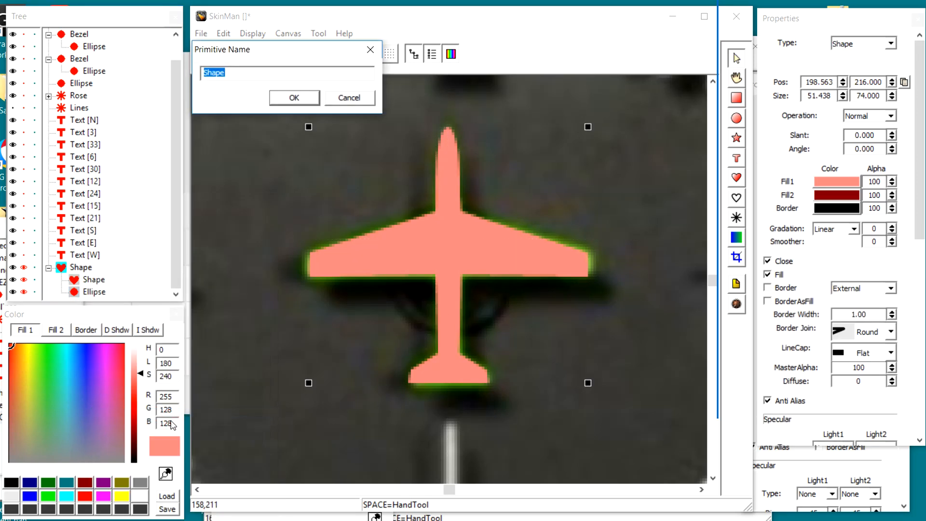
type("Airplane")
left_click(284, 96)
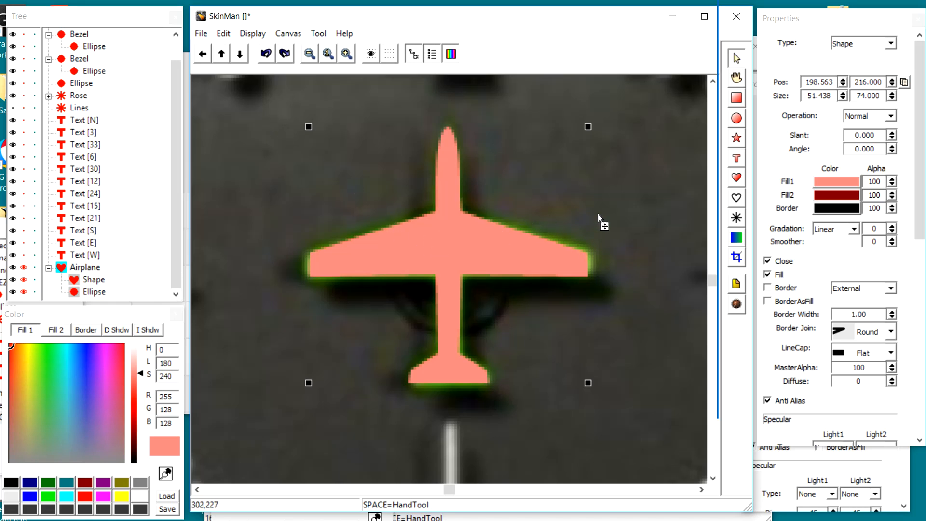
Set the Airplane shape's Fill1 color to RGB 129, 252, 37, and uncover its child objects in the tree
left_click(838, 181)
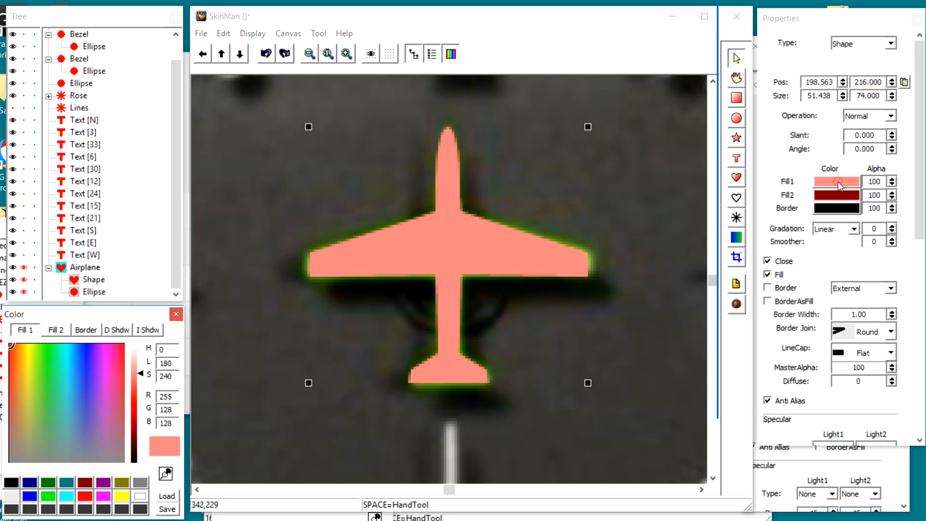
double_click(169, 396)
type("129")
left_click(164, 409)
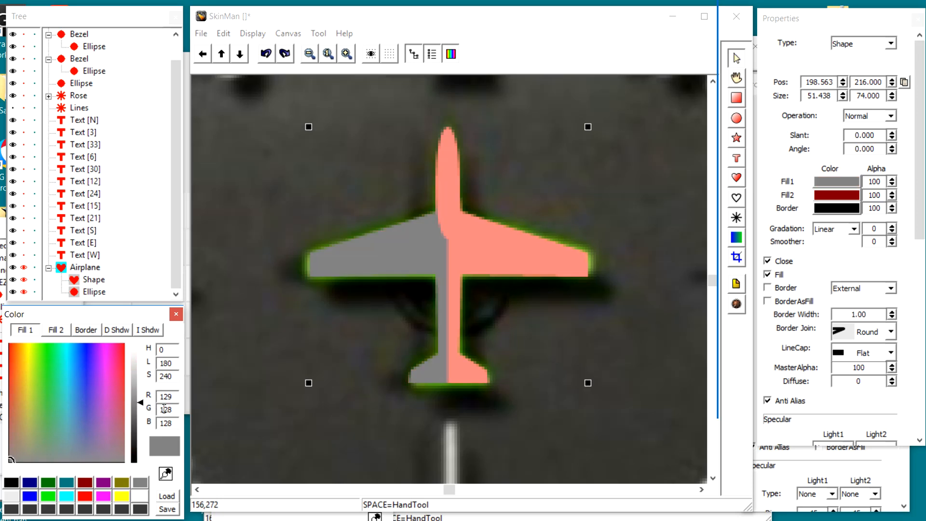
double_click(164, 409)
type("252")
double_click(172, 424)
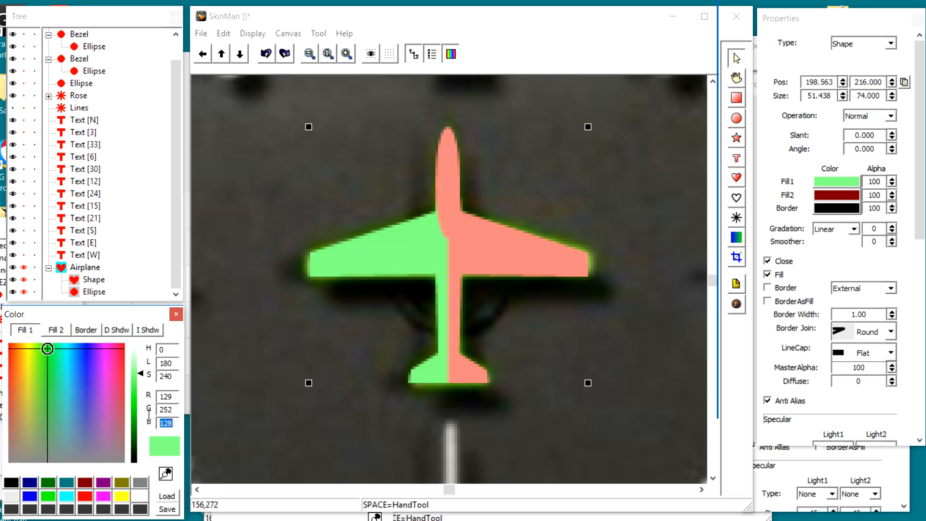
type("37")
left_click(172, 395)
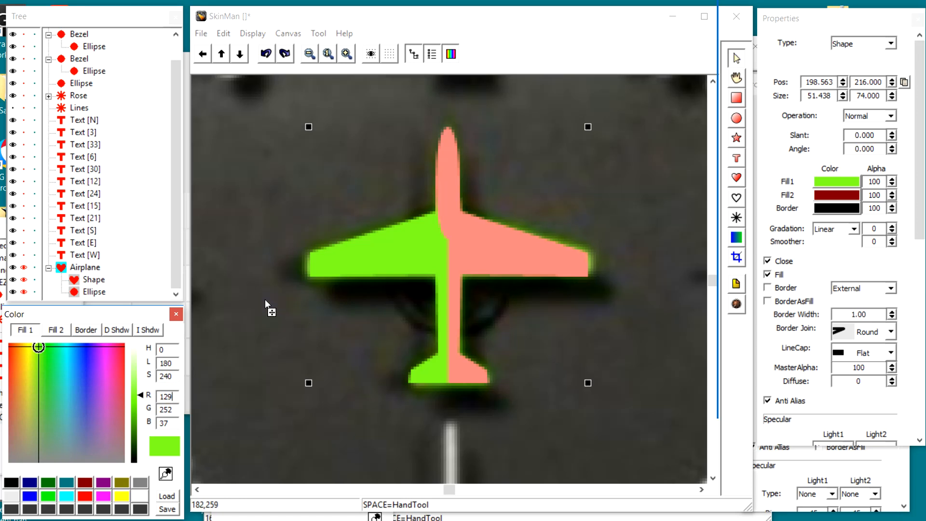
left_click_drag(164, 316, 165, 455)
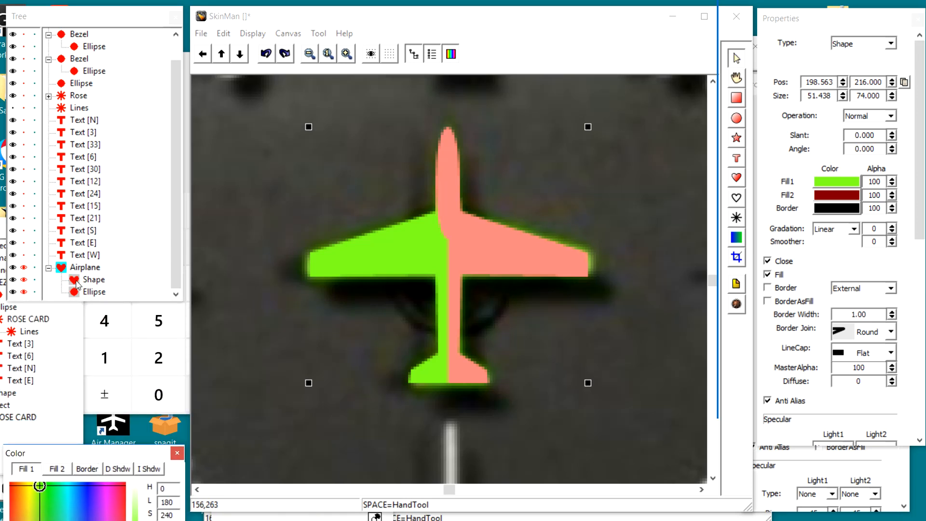
Set the operation of the mirrored right half and the nose ellipse to Shape+ so they merge with the Airplane shape
right_click(75, 281)
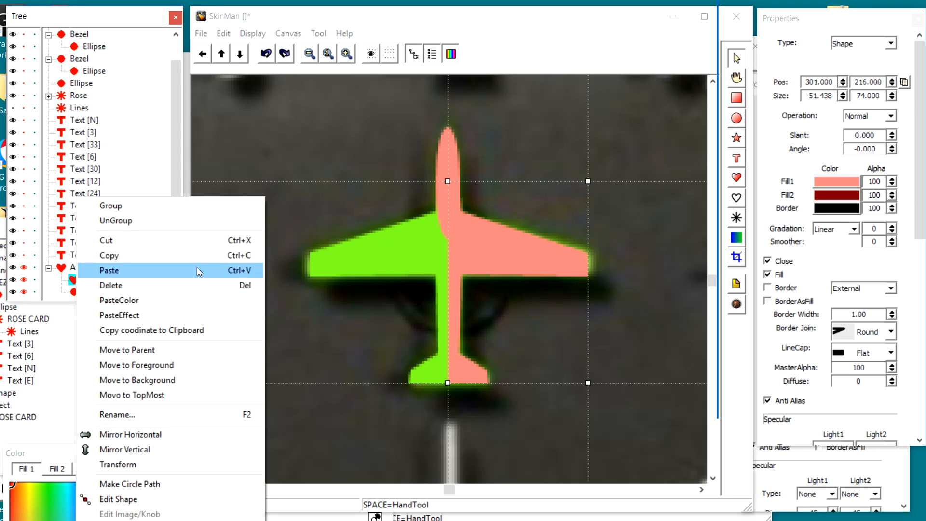
left_click(181, 159)
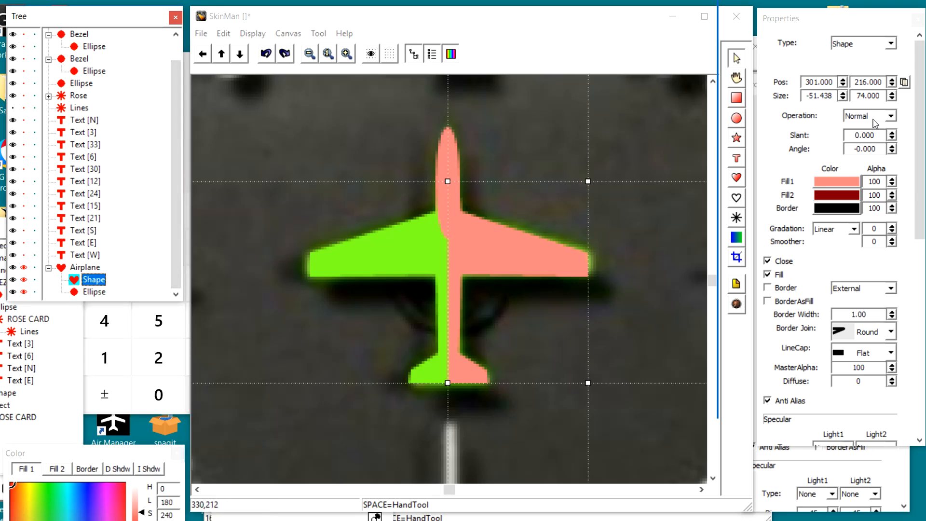
left_click(891, 116)
left_click(883, 141)
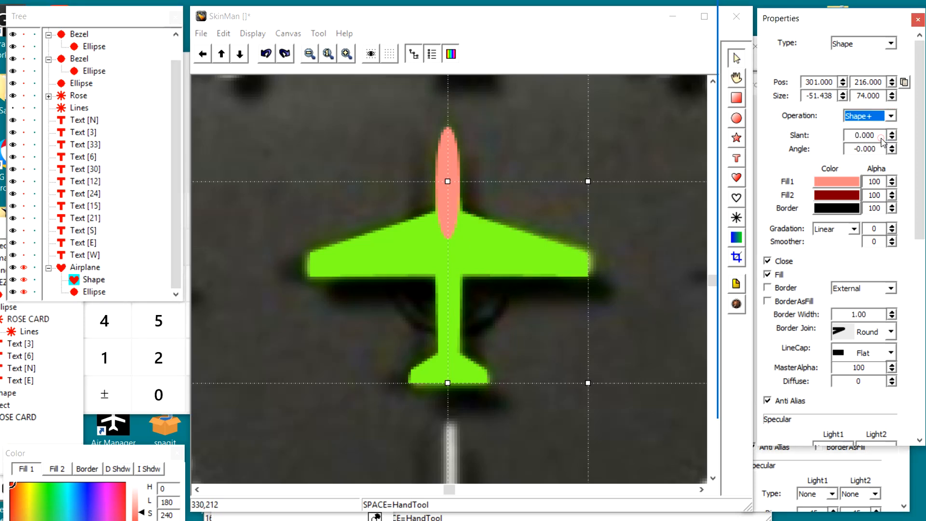
left_click(91, 291)
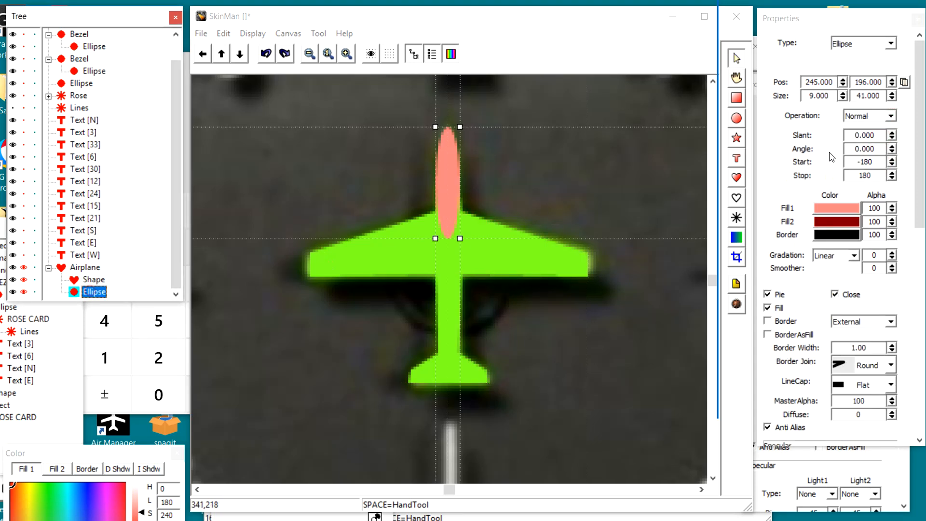
left_click(891, 116)
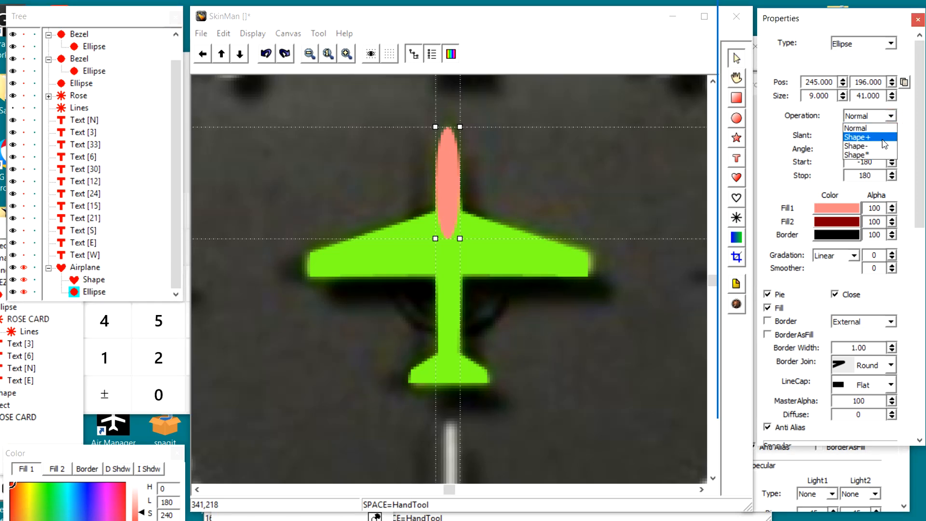
left_click(882, 140)
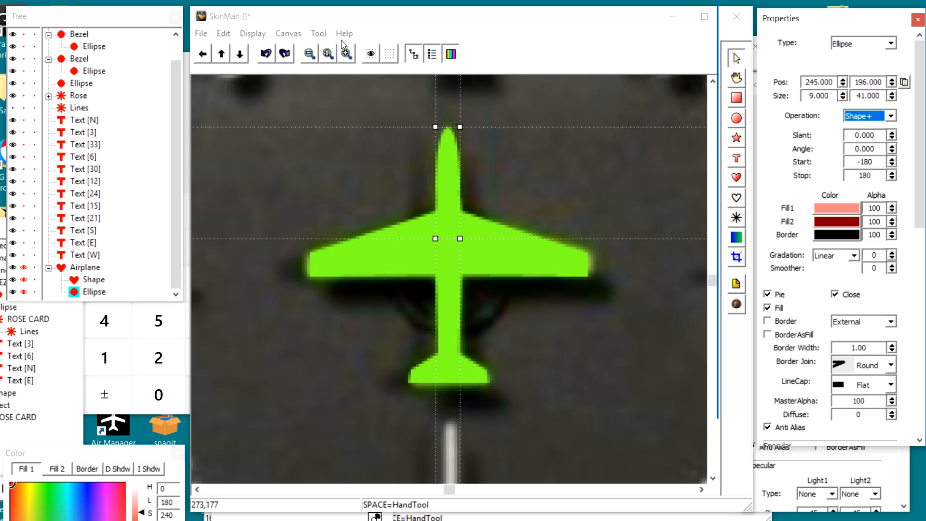
View the whole instrument and toggle the Airplane's display over the reference to compare it with the pictured airplane
left_click(328, 54)
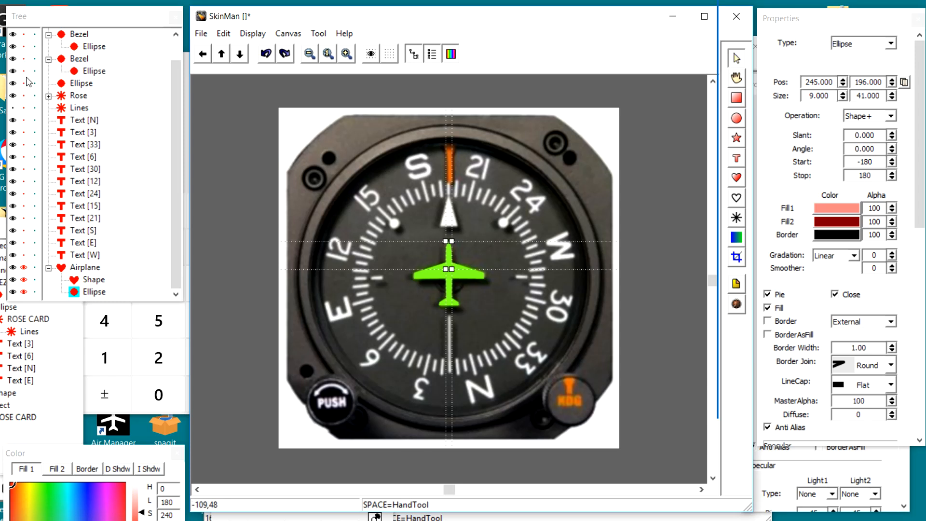
left_click_drag(173, 66, 165, 25)
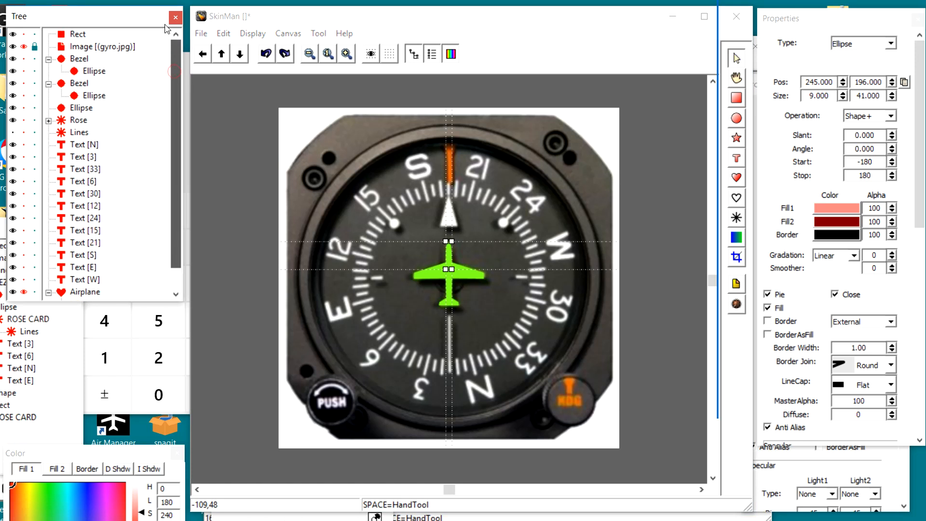
left_click(24, 46)
left_click(24, 47)
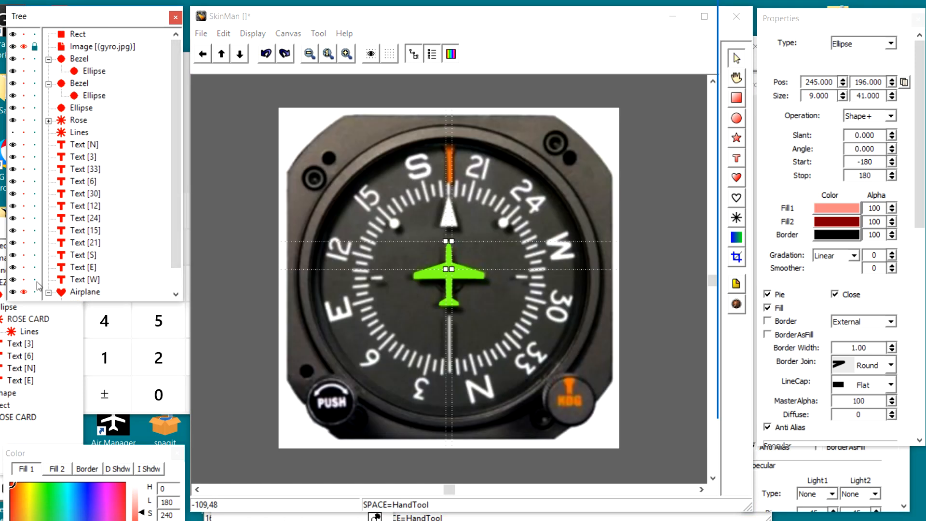
left_click(26, 293)
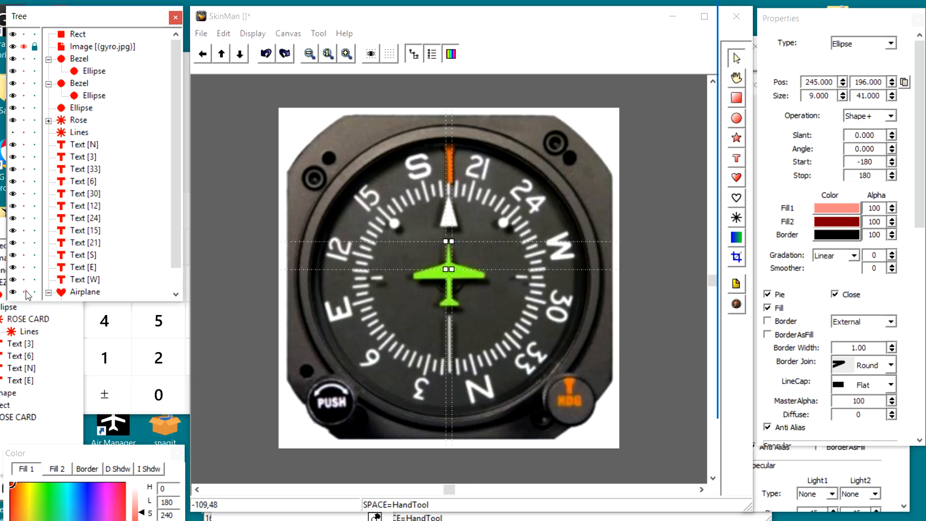
left_click(26, 291)
left_click(25, 292)
left_click(26, 291)
left_click(25, 291)
left_click(25, 291)
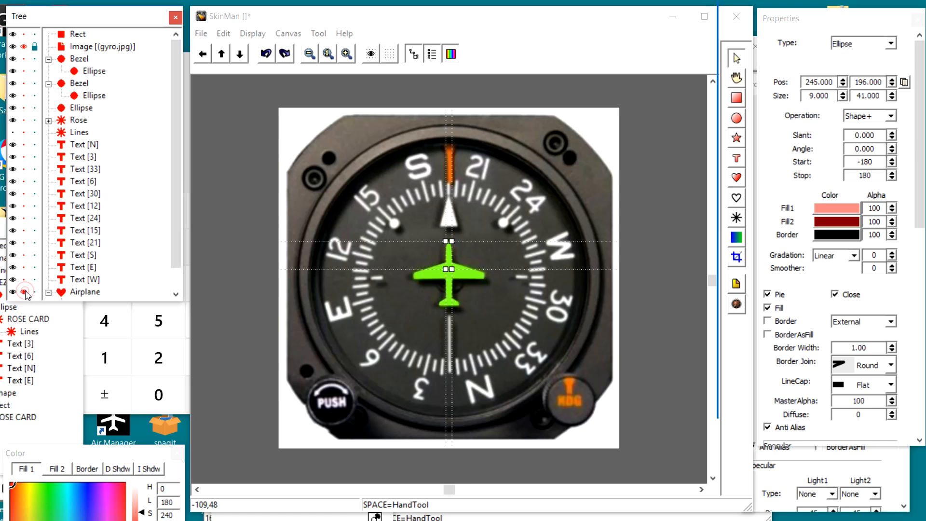
left_click(26, 292)
left_click(26, 291)
left_click(25, 292)
left_click(26, 291)
Draw a rectangle about 30 by 5 over the short tick west of the airplane and set its Fill1 to white
left_click(737, 98)
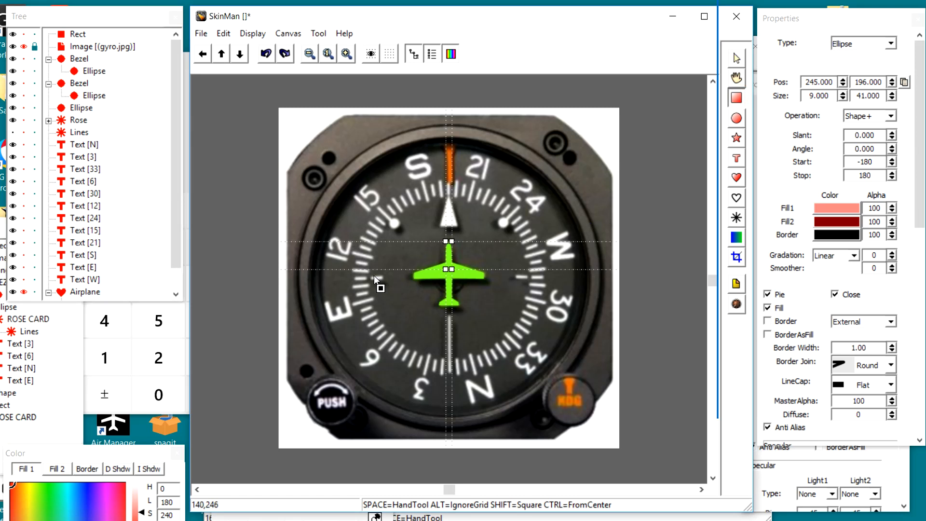
left_click_drag(374, 276, 393, 277)
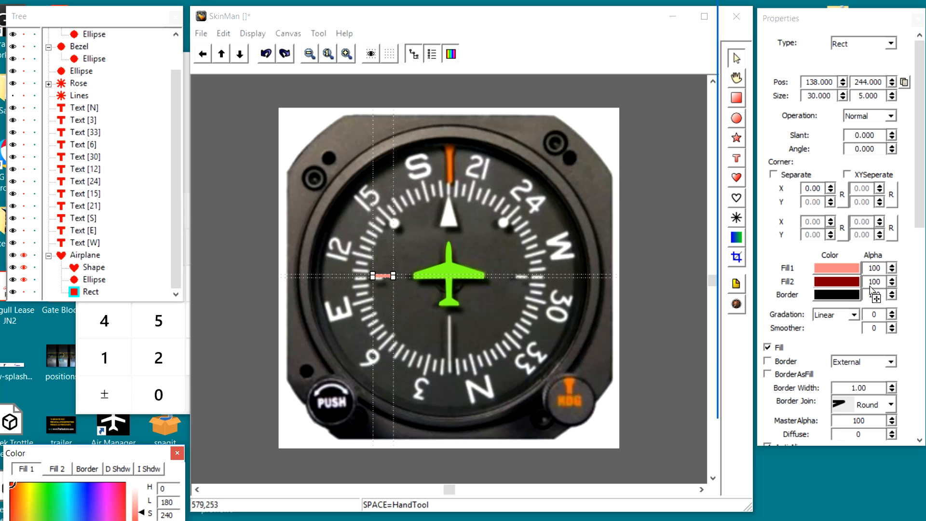
left_click(853, 264)
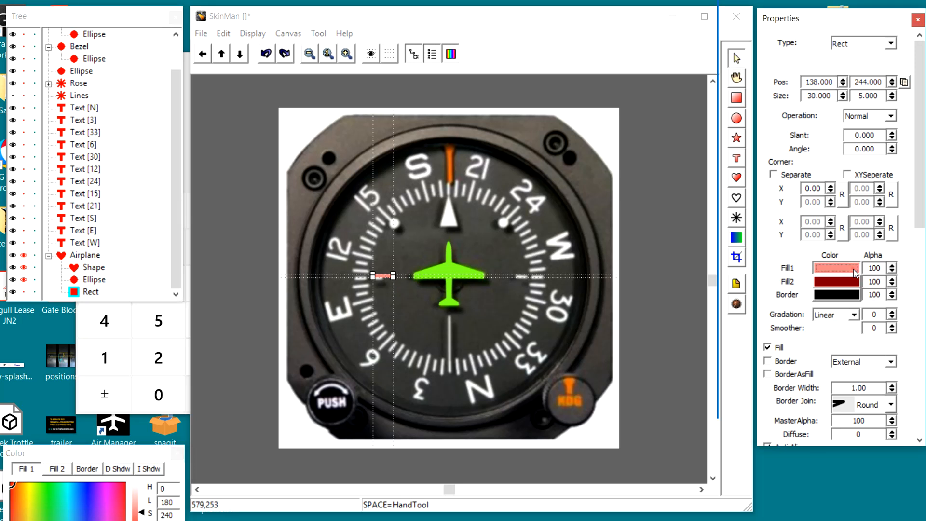
left_click_drag(133, 453, 136, 314)
left_click(142, 496)
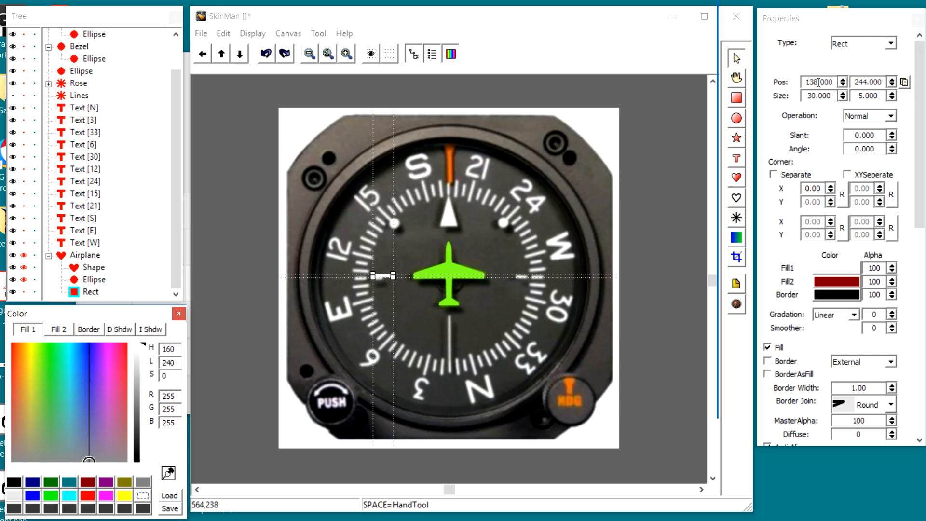
Shorten the white tick rectangle to a width of 22 and move it to 138, 248
scroll(818, 82, "up", 1)
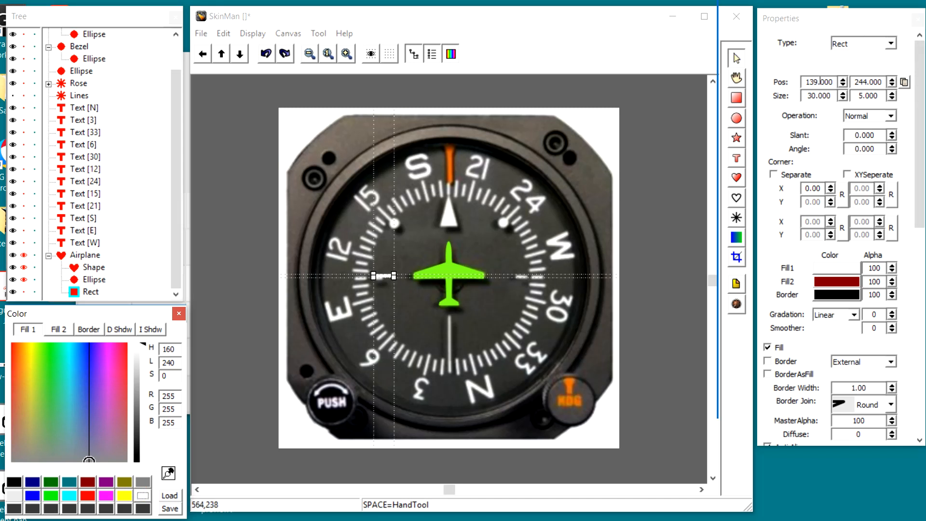
scroll(821, 80, "up", 5)
scroll(820, 80, "down", 5)
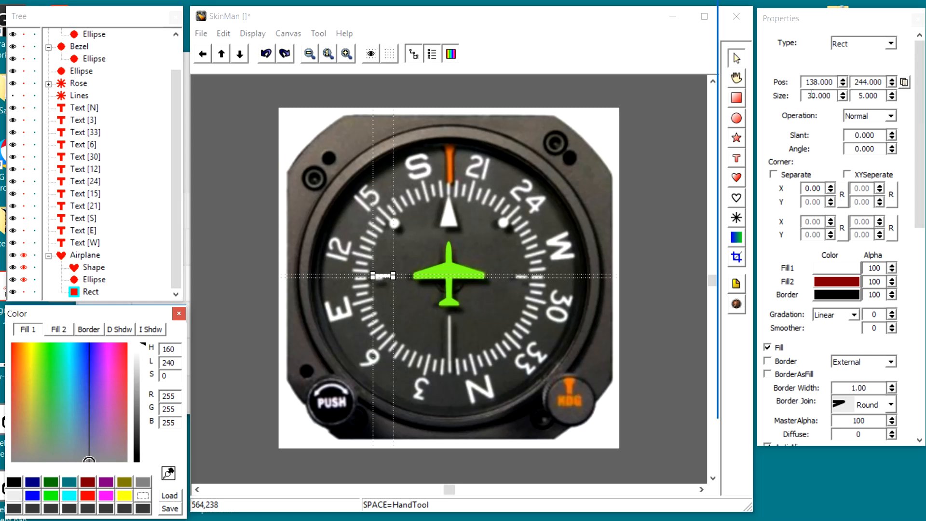
scroll(812, 95, "down", 3)
scroll(812, 95, "down", 2)
scroll(867, 87, "up", 5)
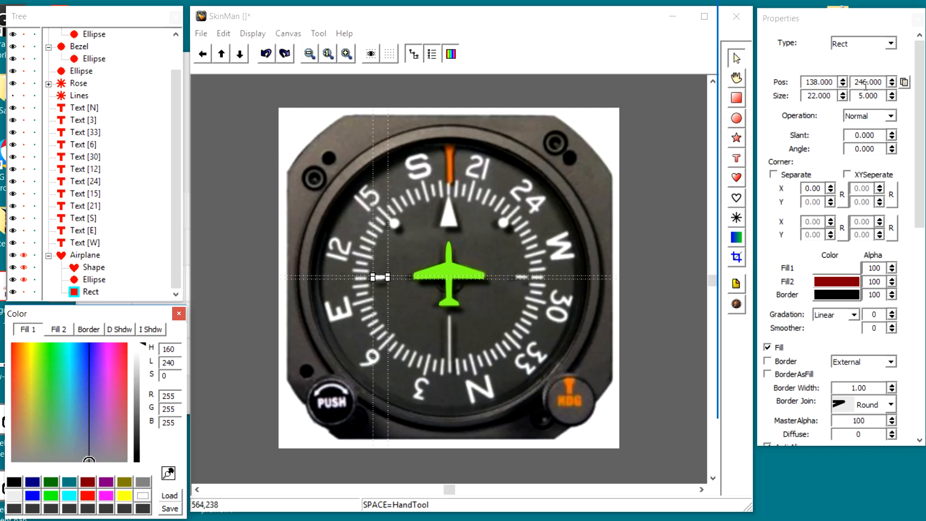
scroll(870, 85, "down", 1)
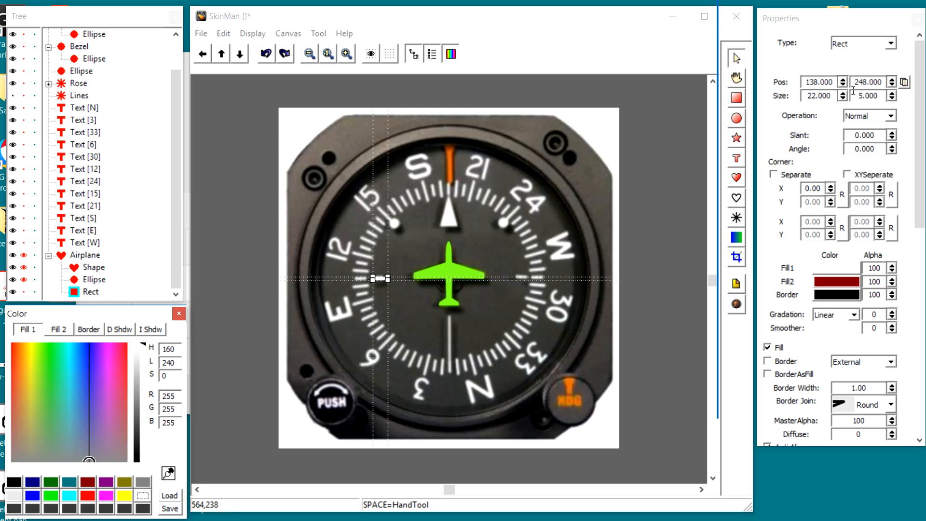
Check the tick without its selection handles, reselect it, and refine its size to 19 by 4
left_click(653, 184)
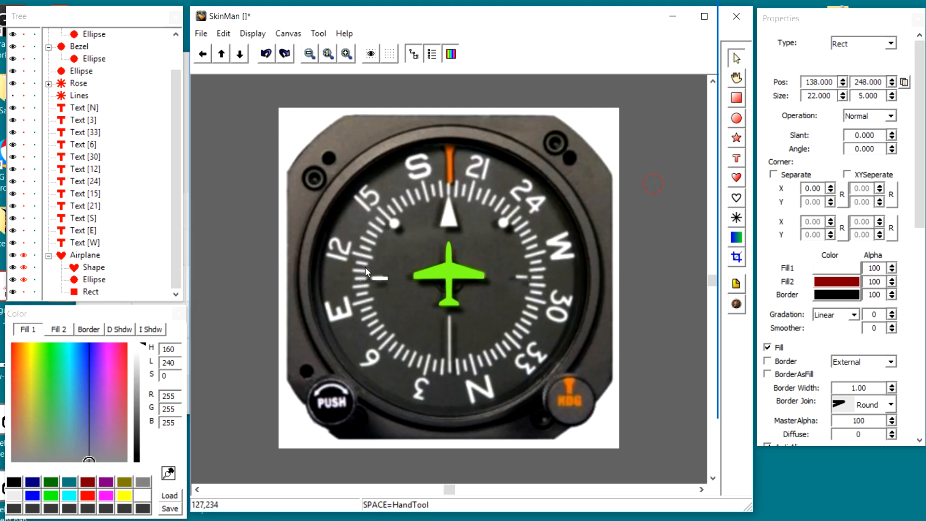
left_click(374, 279)
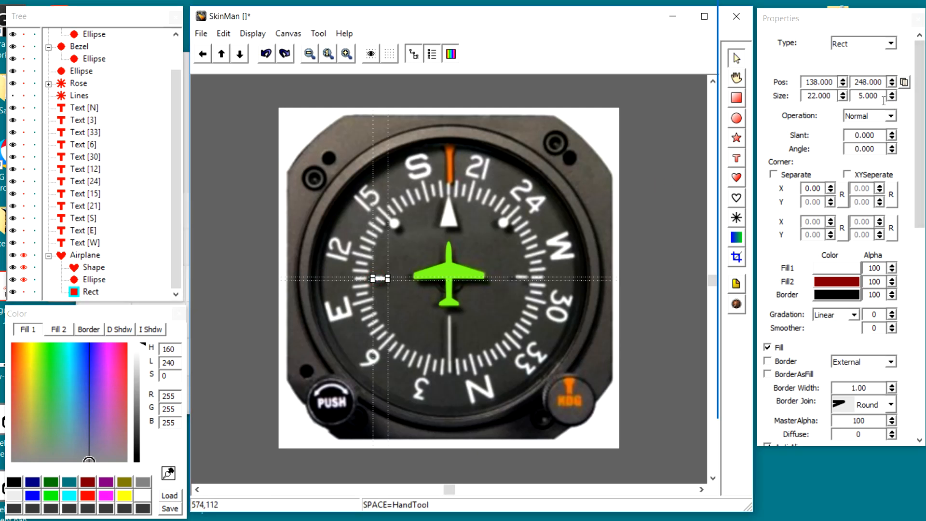
scroll(822, 96, "down", 1)
scroll(822, 96, "down", 1)
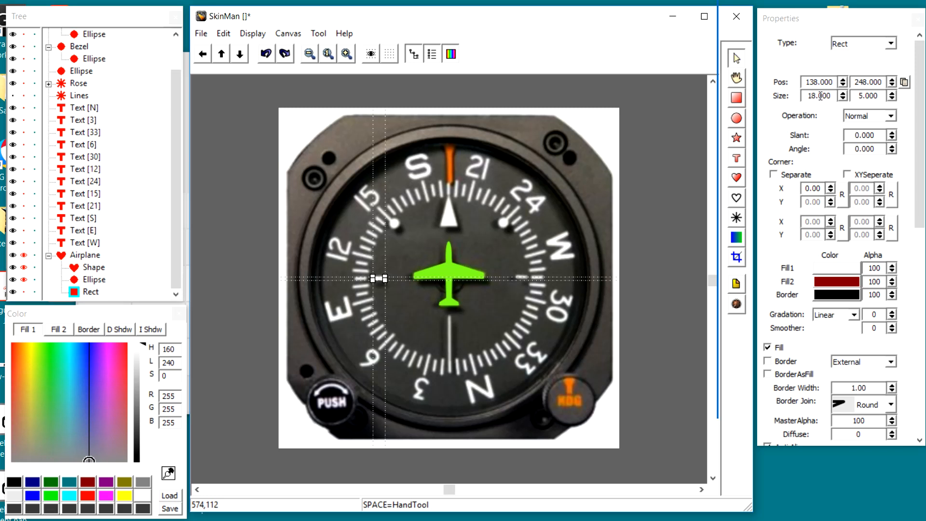
scroll(881, 96, "down", 1)
Show the Lines guide over the reference image while keeping it hidden in the normal drawing
left_click(14, 97)
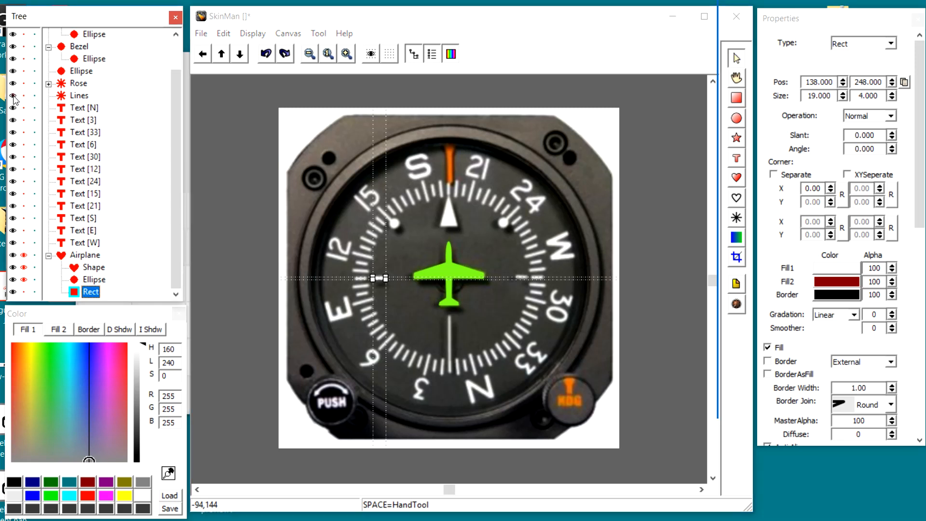
left_click(14, 96)
left_click(21, 97)
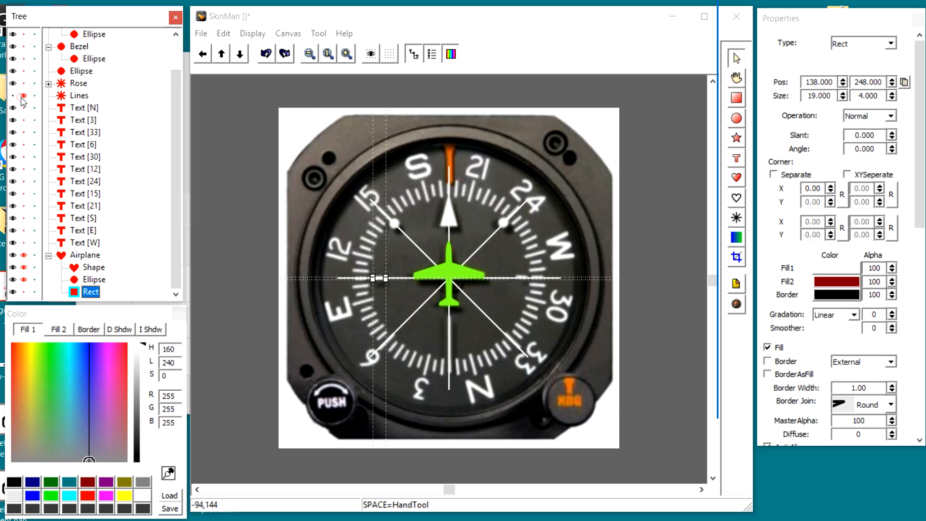
Hide the Lines guide over the reference image and move the tick rectangle out of the Airplane group, directly before it
left_click(21, 98)
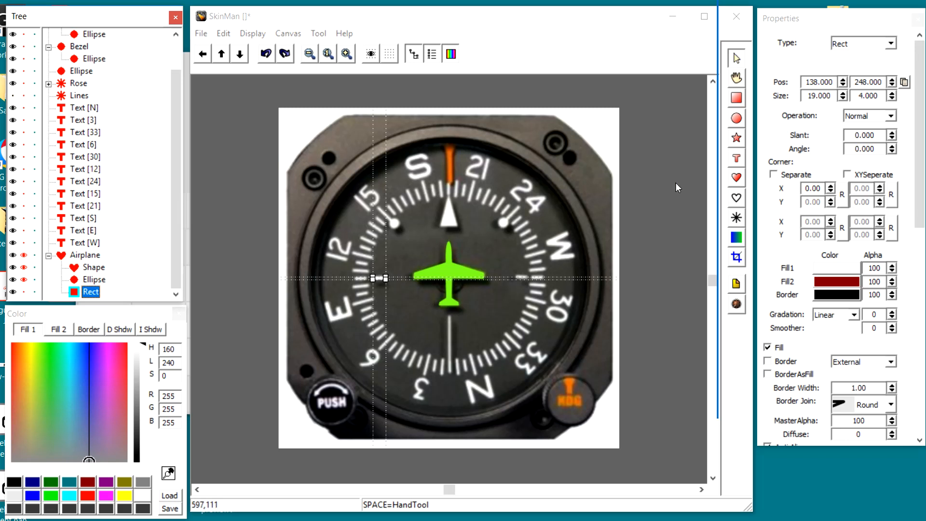
left_click(657, 181)
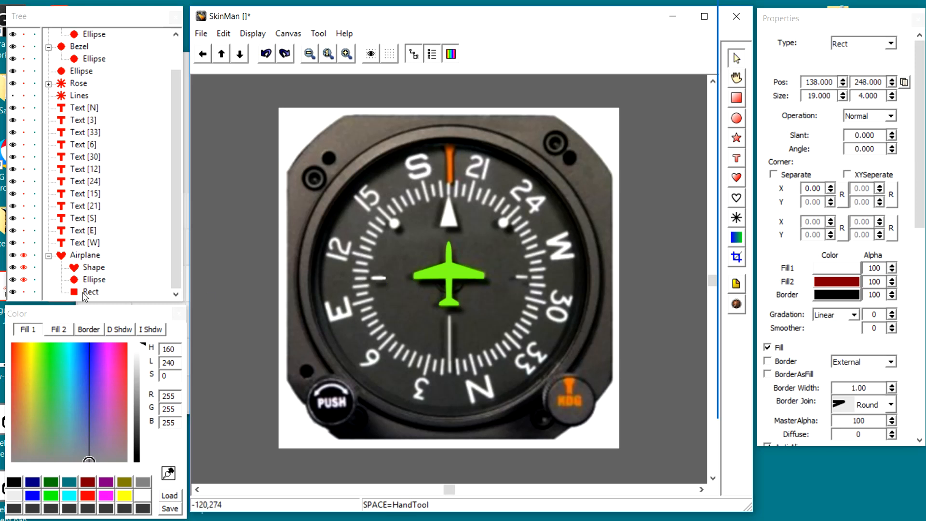
left_click_drag(75, 293, 62, 253)
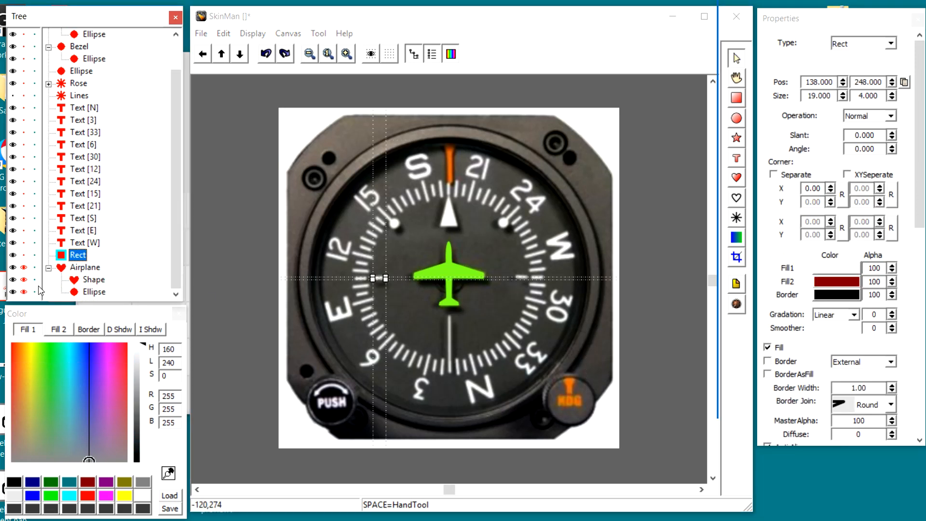
Stop showing the Airplane group and the gyro.jpg reference image as overlays, leaving the normal drawing in view
left_click(24, 267)
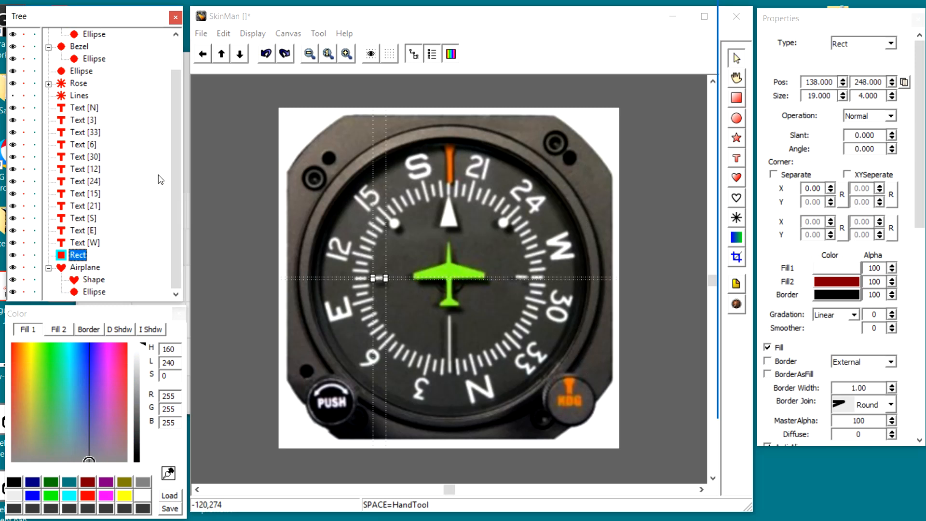
left_click_drag(173, 184, 176, 140)
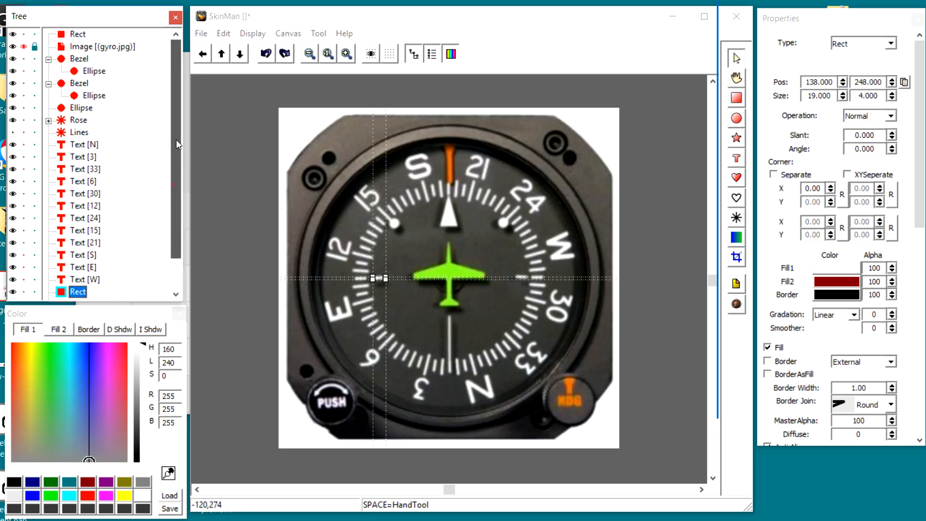
left_click(24, 46)
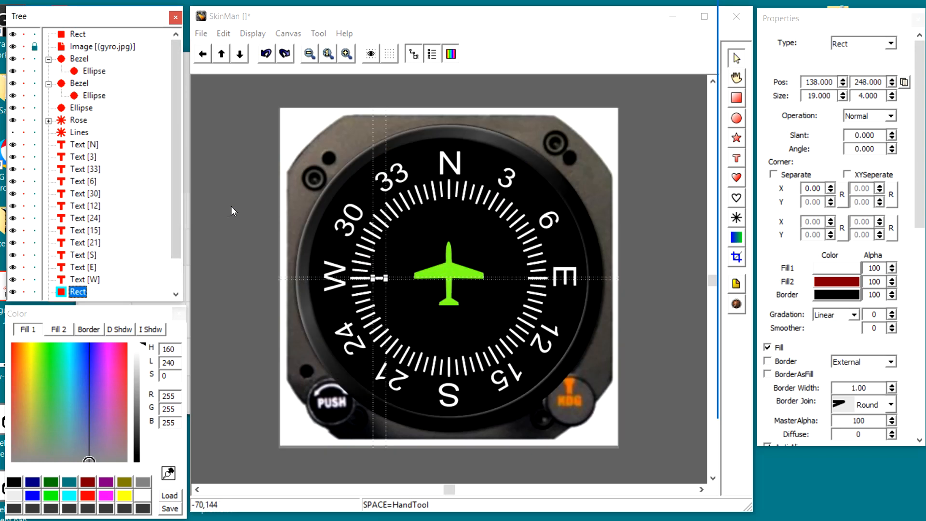
left_click(653, 204)
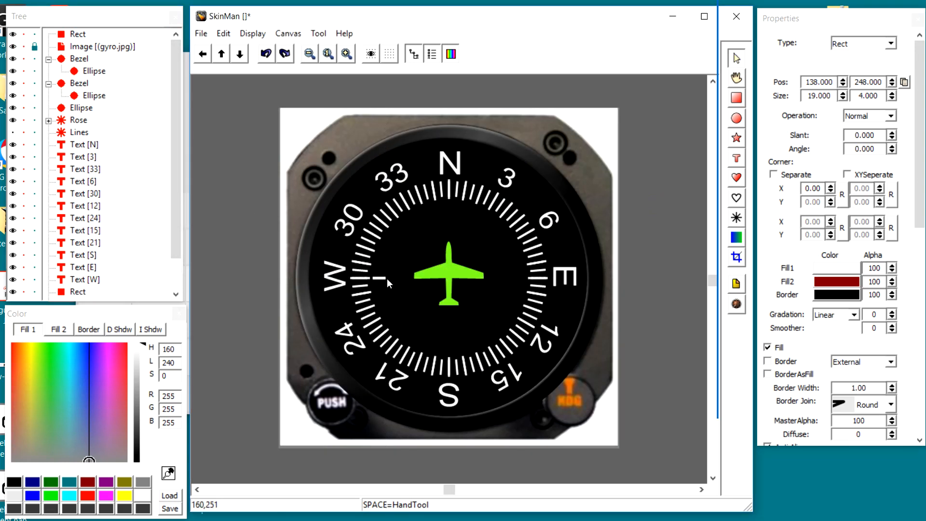
Duplicate the white tick west of the airplane and move the copy horizontally to 342, 248 on the east side
left_click(384, 278)
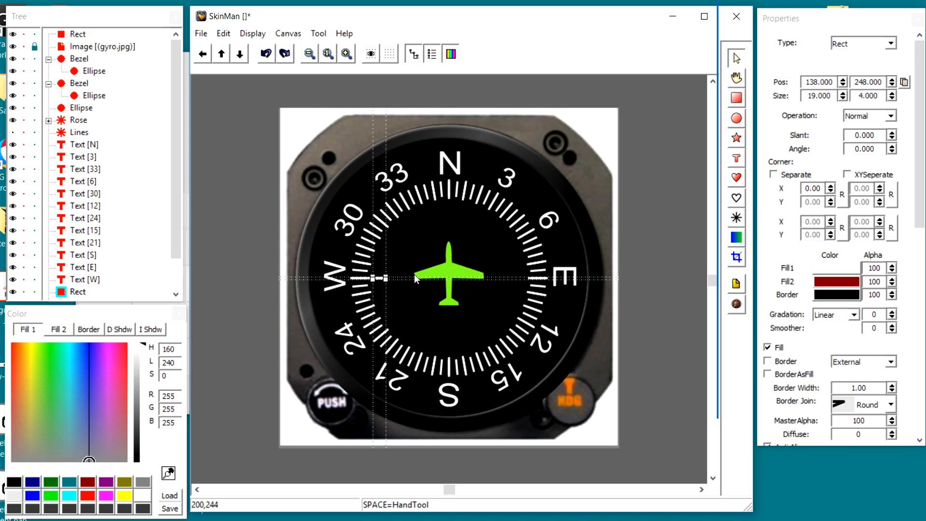
key("ctrl+v")
key("ctrl+Right")
key("ctrl+Right")
key("ctrl+Right")
key("ctrl+Right")
key("ctrl+Right")
key("ctrl+Right")
key("ctrl+Right")
key("ctrl+Right")
key("ctrl+Right")
key("ctrl+Right")
key("ctrl+Right")
key("ctrl+Right")
key("ctrl+Right")
key("ctrl+Right")
key("ctrl+Right")
key("ctrl+Right")
key("ctrl+Right")
key("ctrl+Right")
key("ctrl+Right")
key("ctrl+Right")
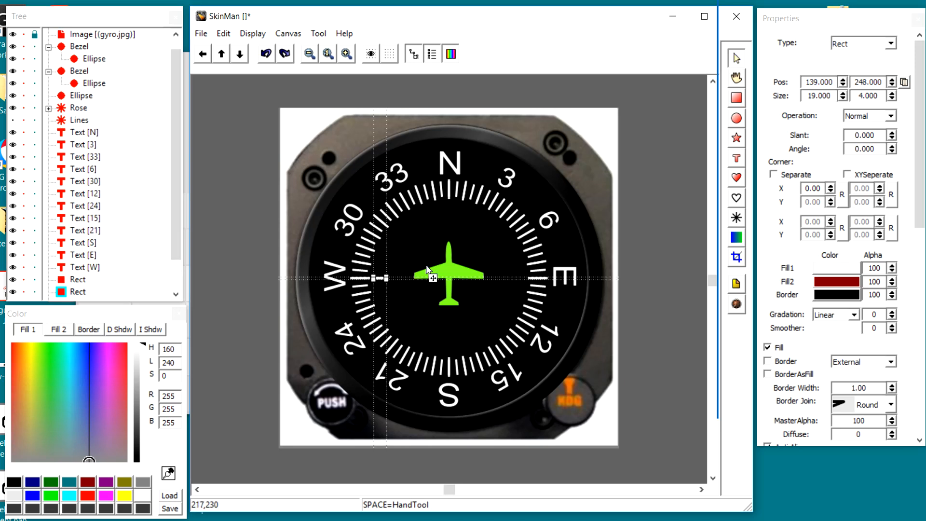
key("ctrl+Right")
key("ctrl+Right")
key("ctrl+Right")
key("ctrl+Right")
key("ctrl+Right")
key("ctrl+Right")
key("ctrl+Right")
key("ctrl+Right")
key("ctrl+Right")
key("ctrl+Right")
key("ctrl+Right")
key("ctrl+Right")
key("ctrl+Right")
key("ctrl+Right")
key("ctrl+Right")
key("ctrl+Right")
key("ctrl+Right")
key("ctrl+Right")
key("ctrl+Right")
key("ctrl+Right")
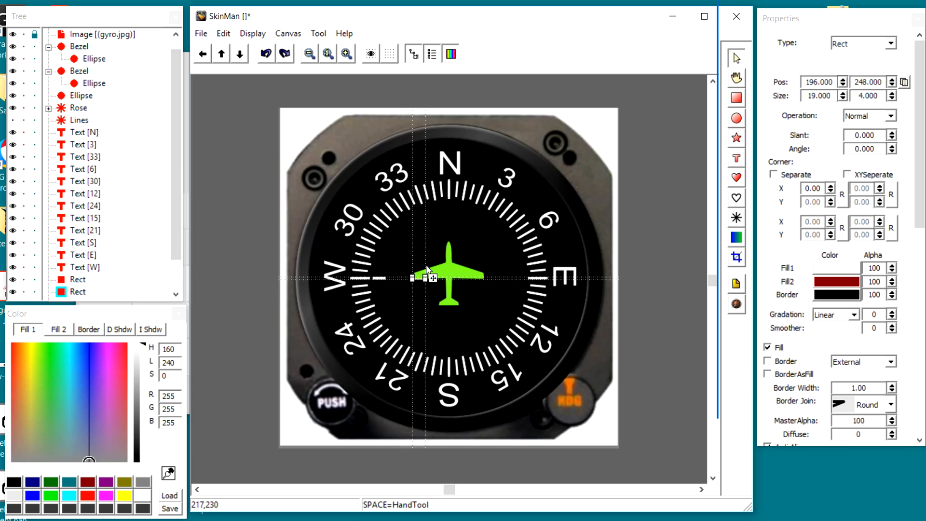
key("ctrl+Right")
key("ctrl+Right")
key("ctrl+Right")
key("ctrl+Right")
key("ctrl+Right")
key("ctrl+Right")
key("ctrl+Right")
key("ctrl+Right")
key("ctrl+Right")
key("ctrl+Right")
key("ctrl+Right")
key("ctrl+Right")
key("ctrl+Right")
key("ctrl+Right")
key("ctrl+Right")
key("ctrl+Right")
key("ctrl+Right")
key("ctrl+Right")
key("ctrl+Right")
key("ctrl+Right")
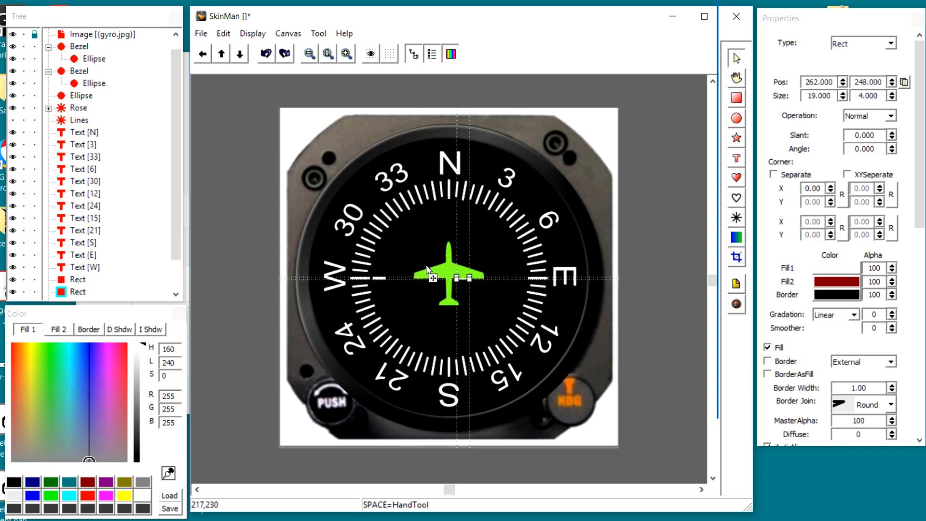
key("ctrl+Right")
key("ctrl+Right")
key("ctrl+Right")
key("ctrl+Right")
key("ctrl+Right")
key("ctrl+Right")
key("ctrl+Right")
key("ctrl+Right")
key("ctrl+Right")
key("ctrl+Right")
key("ctrl+Right")
key("ctrl+Right")
key("ctrl+Right")
key("ctrl+Right")
key("ctrl+Right")
key("ctrl+Right")
key("ctrl+Right")
key("ctrl+Right")
key("ctrl+Right")
key("ctrl+Right")
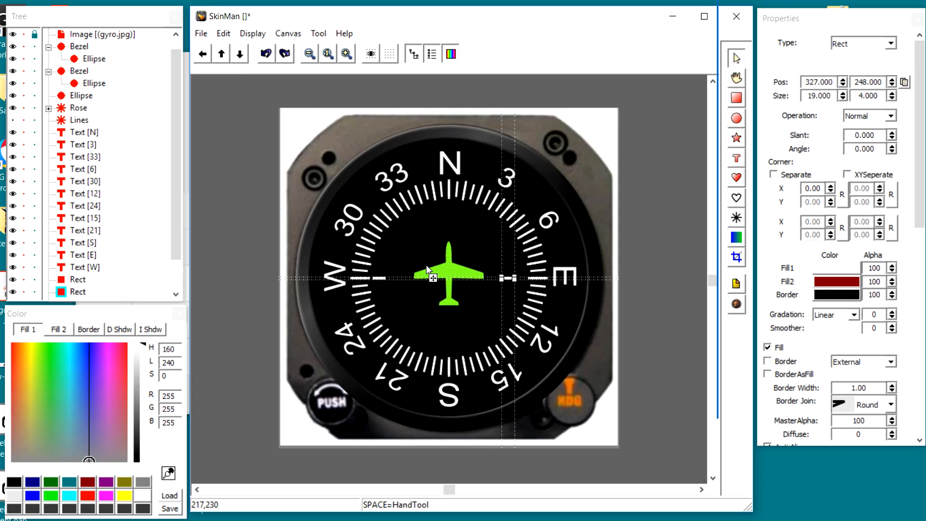
key("ctrl+Right")
key("ctrl+Right")
key("ctrl+Right")
key("ctrl+Right")
key("ctrl+Right")
key("ctrl+Right")
key("ctrl+Right")
key("ctrl+Right")
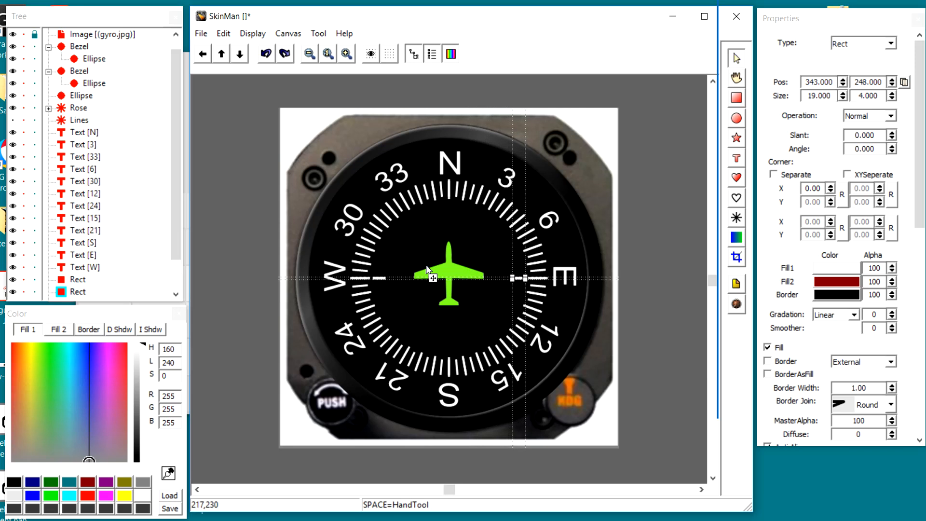
key("ctrl+Left")
left_click(694, 268)
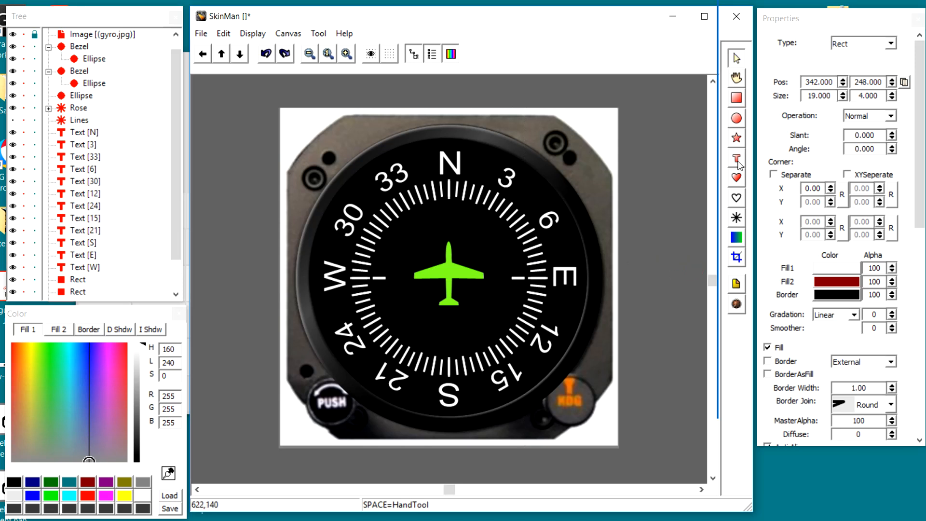
Draw a vertical rectangle about 4 by 68 below the airplane's tail and set its Fill1 to white
left_click(736, 97)
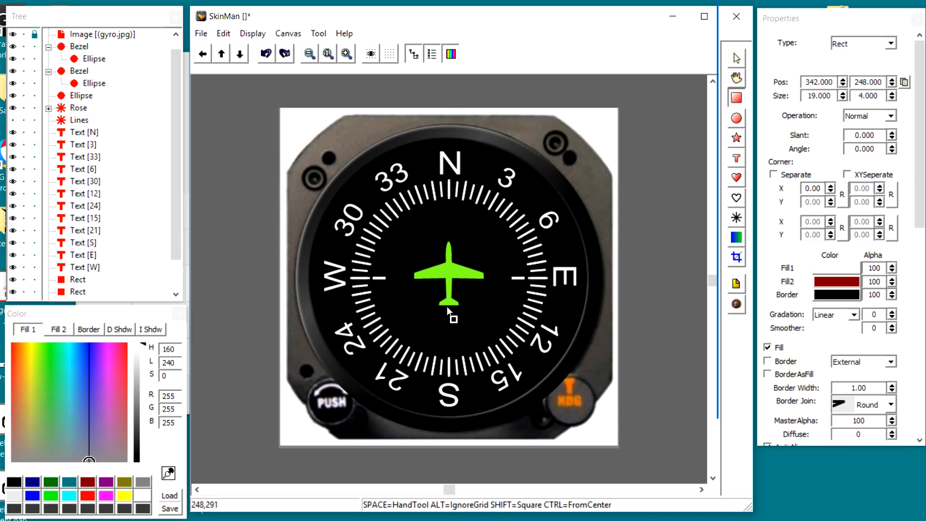
left_click_drag(447, 308, 449, 354)
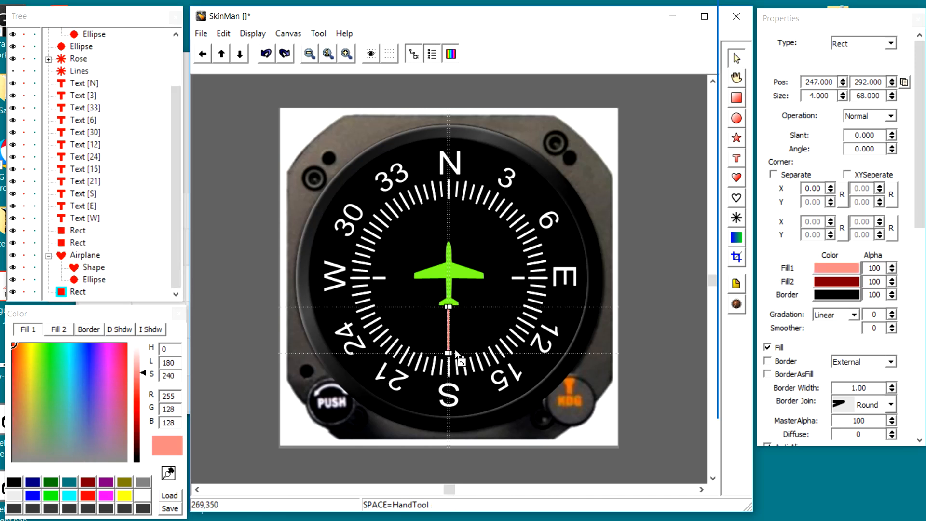
left_click(135, 492)
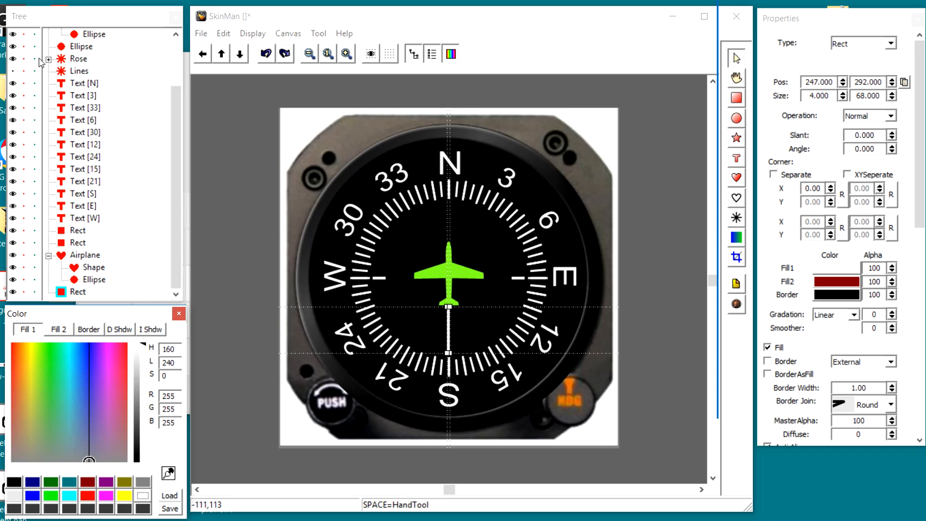
Compare the vertical line below the tail with the gyro.jpg image by briefly showing the image over the drawing
scroll(125, 66, "up", 2)
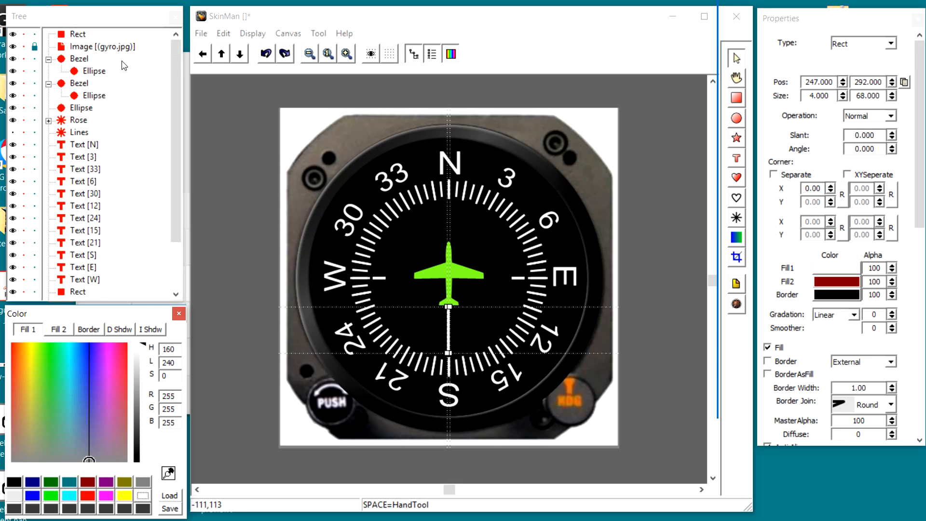
left_click(23, 47)
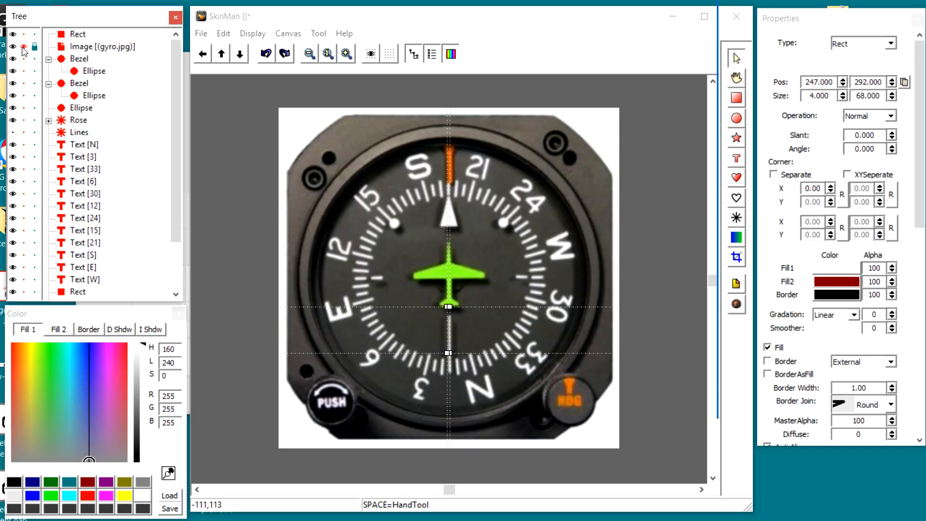
left_click(23, 48)
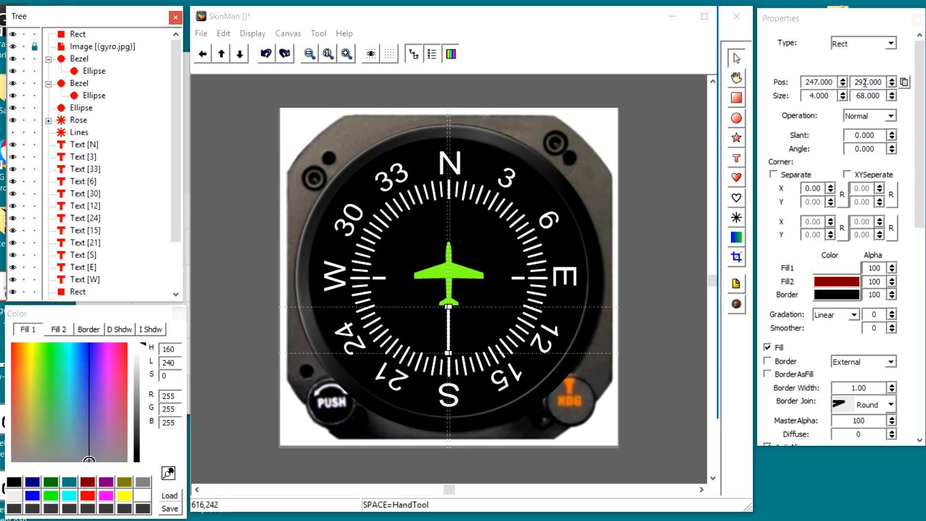
Shorten the vertical line below the tail to a height of 65 and position it at 248, 296
scroll(865, 83, "up", 4)
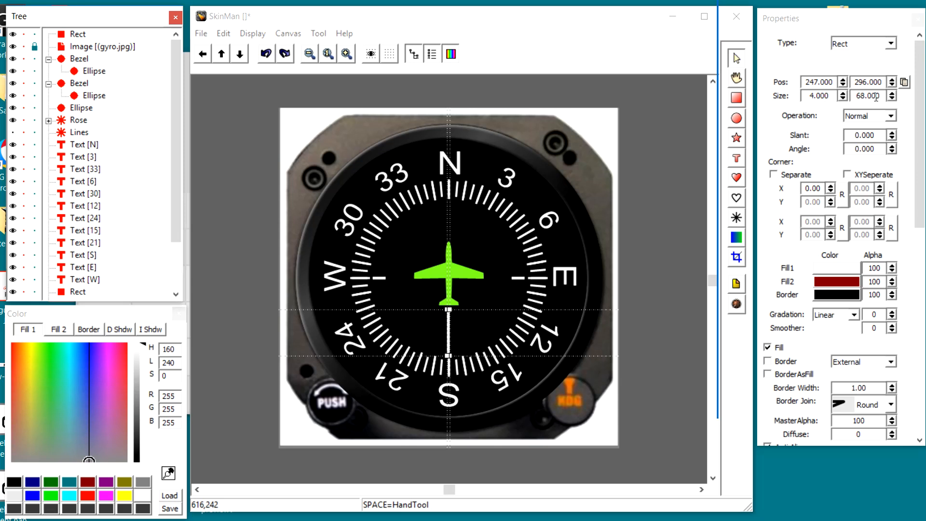
scroll(876, 98, "down", 4)
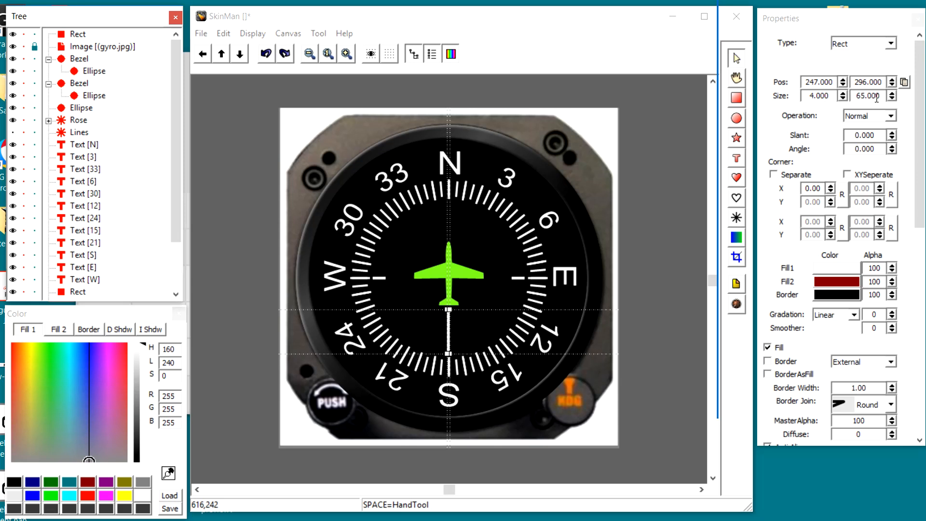
left_click(657, 228)
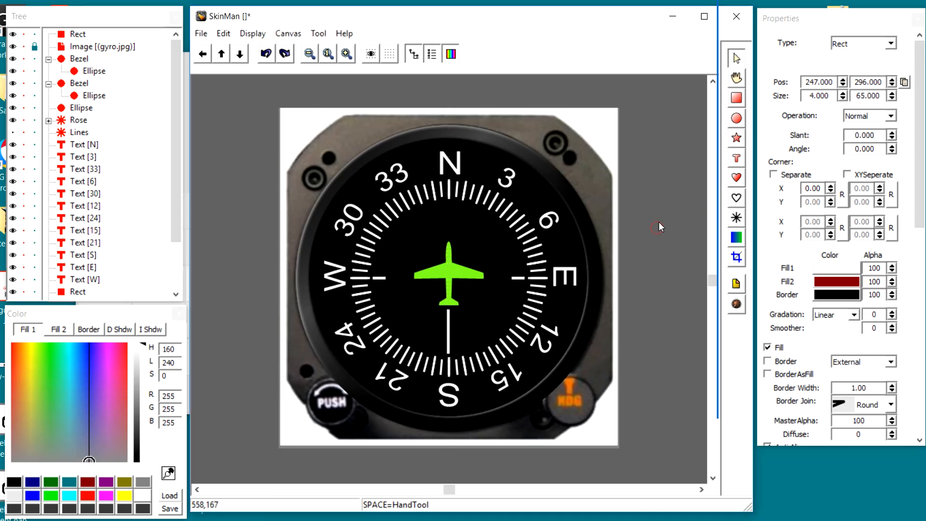
left_click(447, 333)
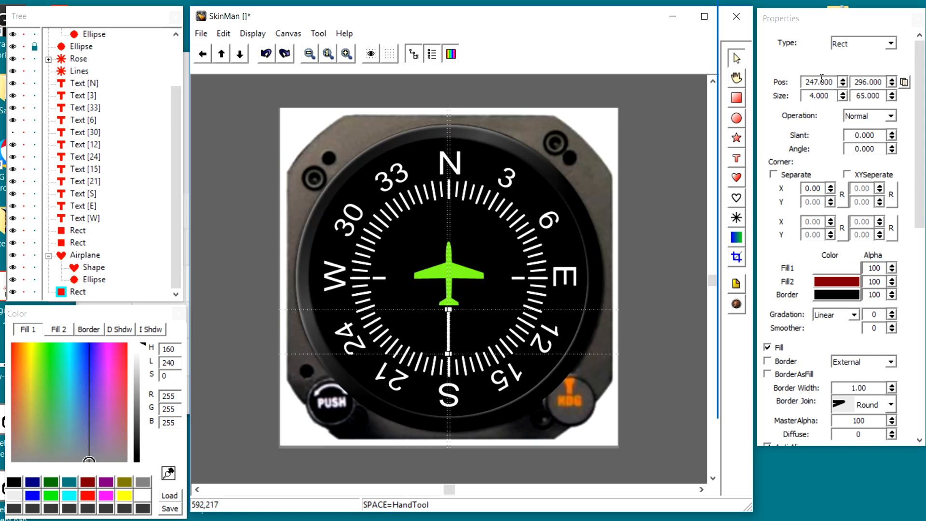
scroll(821, 79, "up", 1)
left_click(658, 201)
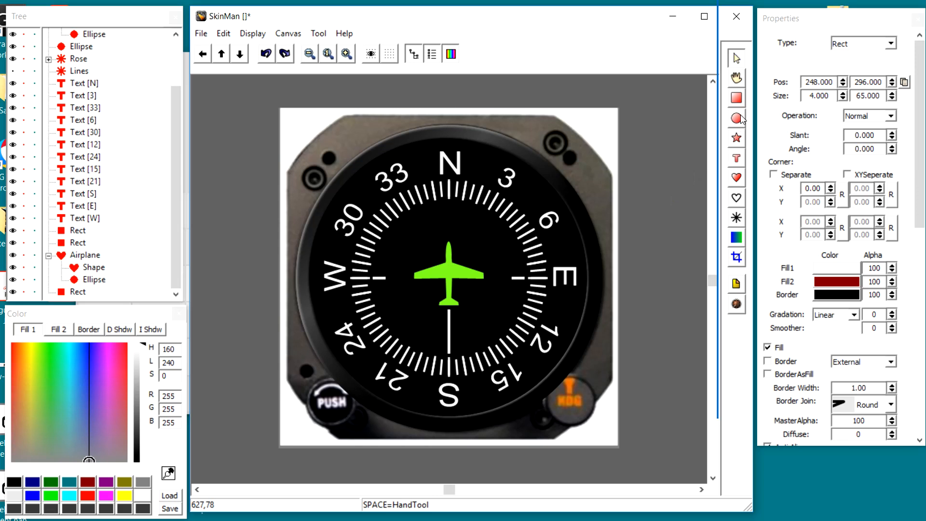
Draw a three-vertex polygon about 22 by 49 above the airplane's nose and set its Fill1 to white
left_click(739, 139)
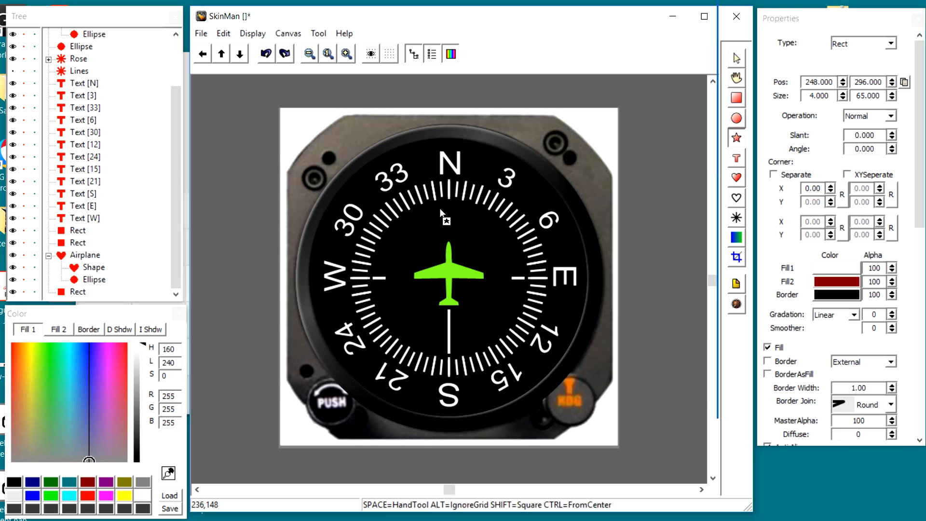
left_click_drag(443, 202, 458, 237)
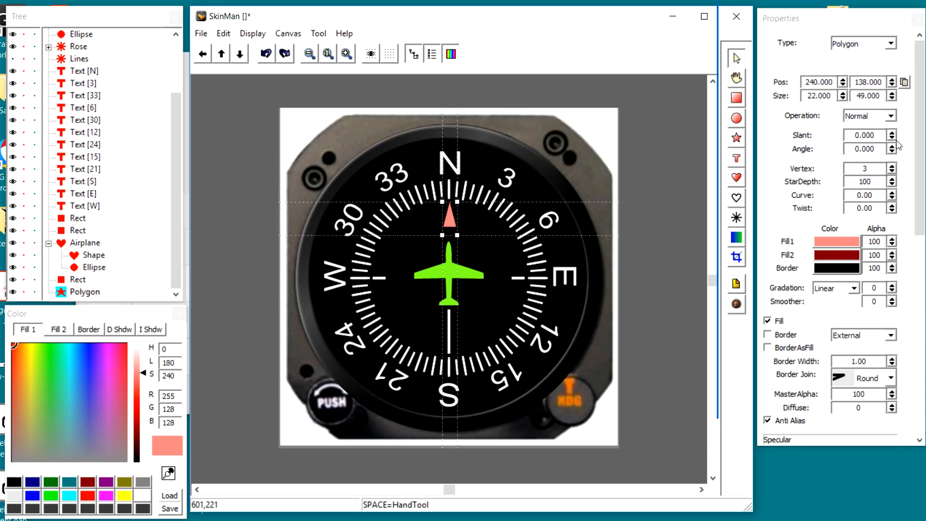
left_click(843, 240)
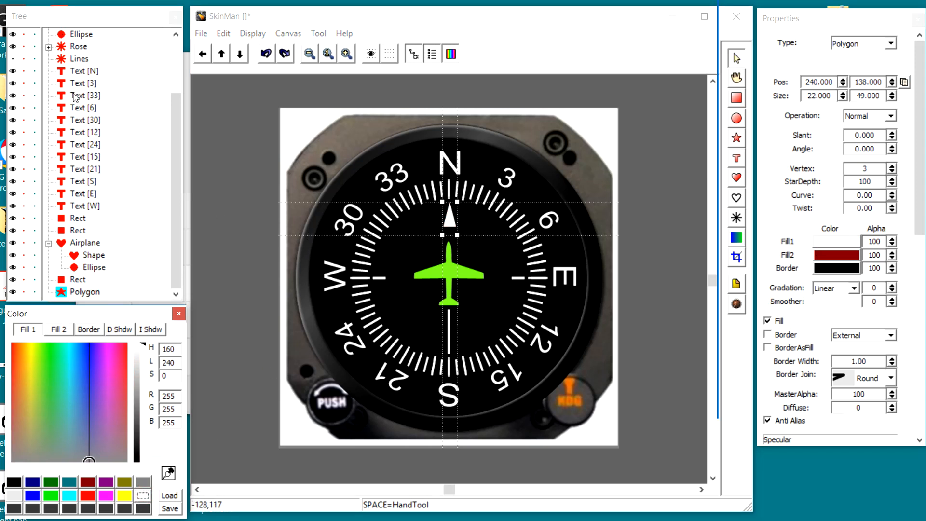
Compare the white triangle with the pointer in the gyro.jpg image by briefly showing the image over the drawing
scroll(78, 113, "up", 2)
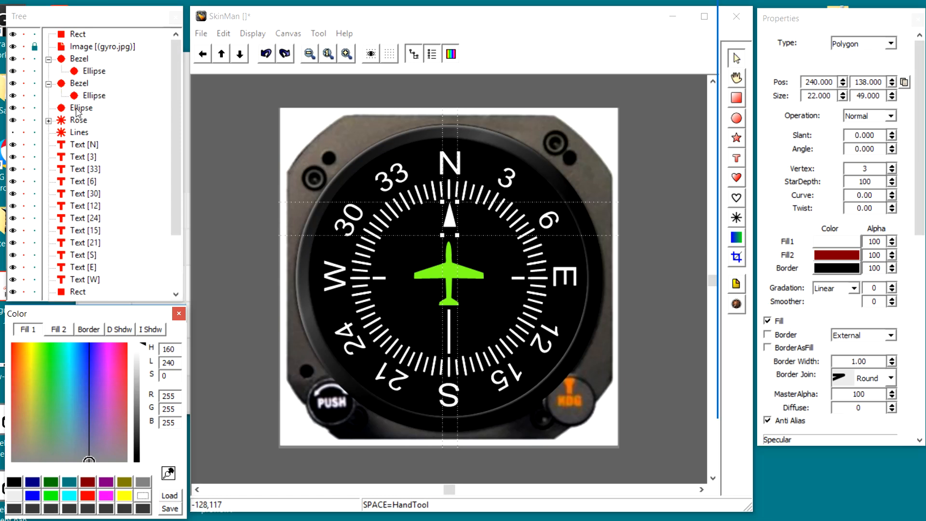
left_click(23, 47)
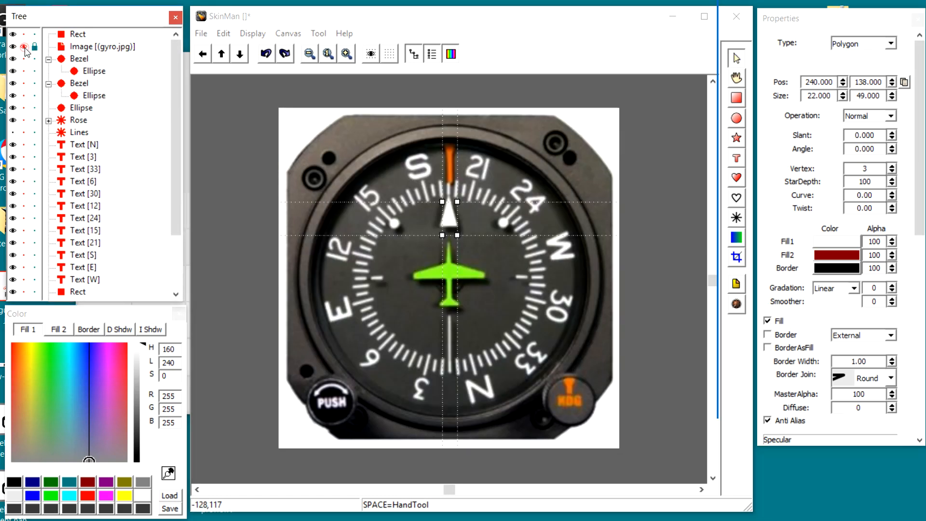
left_click(24, 47)
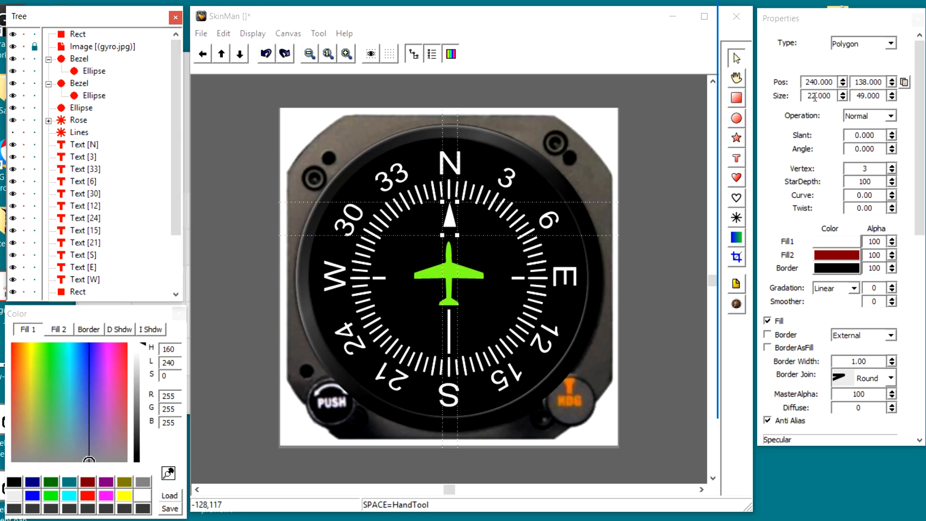
Resize the white triangle to 28 by 57 and centre it horizontally
scroll(815, 98, "up", 7)
scroll(818, 100, "down", 1)
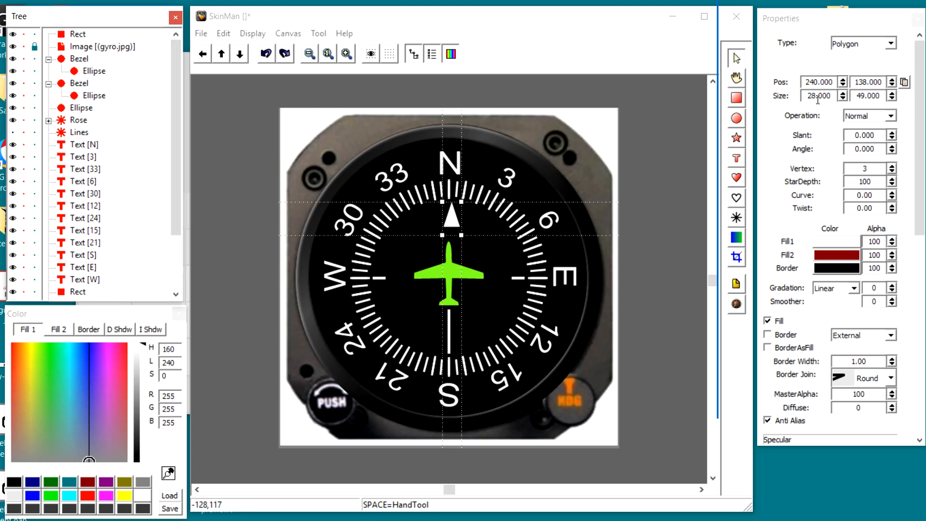
scroll(861, 97, "up", 8)
right_click(451, 225)
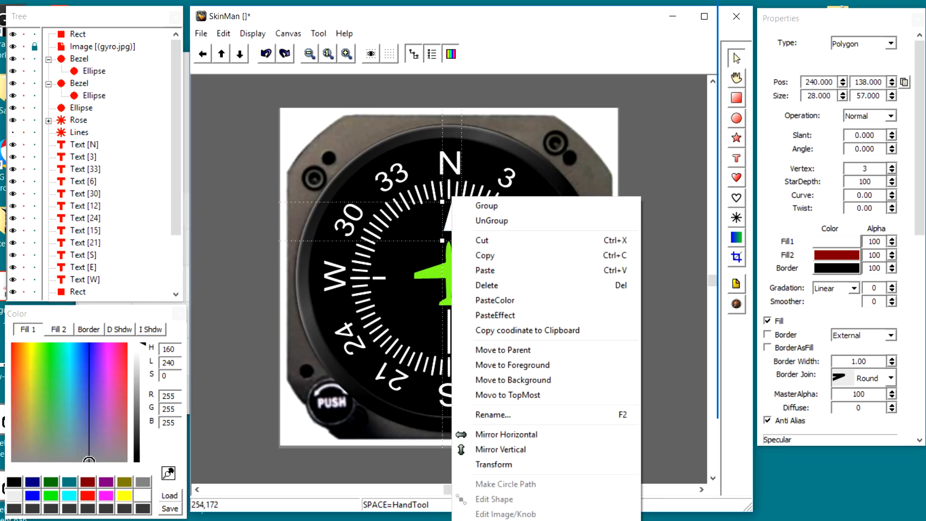
mouse_move(545, 520)
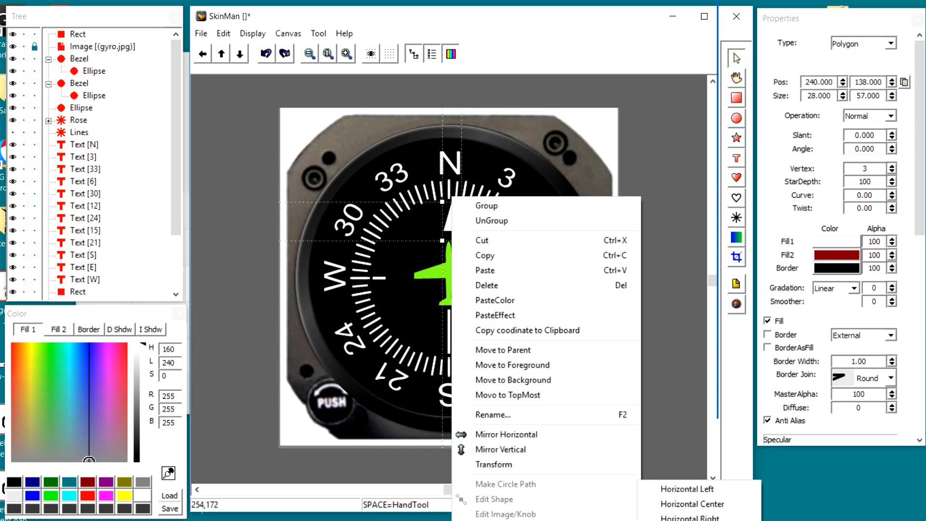
left_click(711, 510)
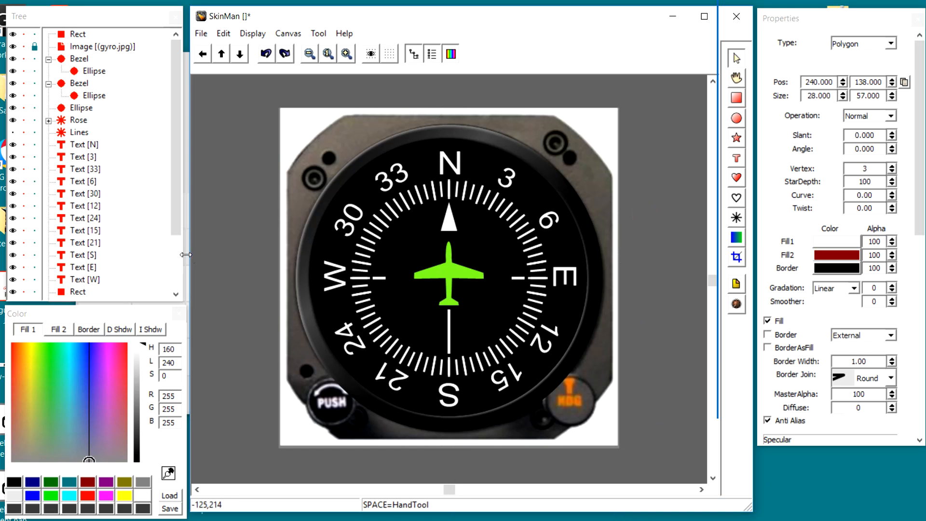
Isolate the gyro.jpg reference image and draw a circle about 19 by 19 beside its upper-left white dot
left_click(24, 46)
left_click(27, 48)
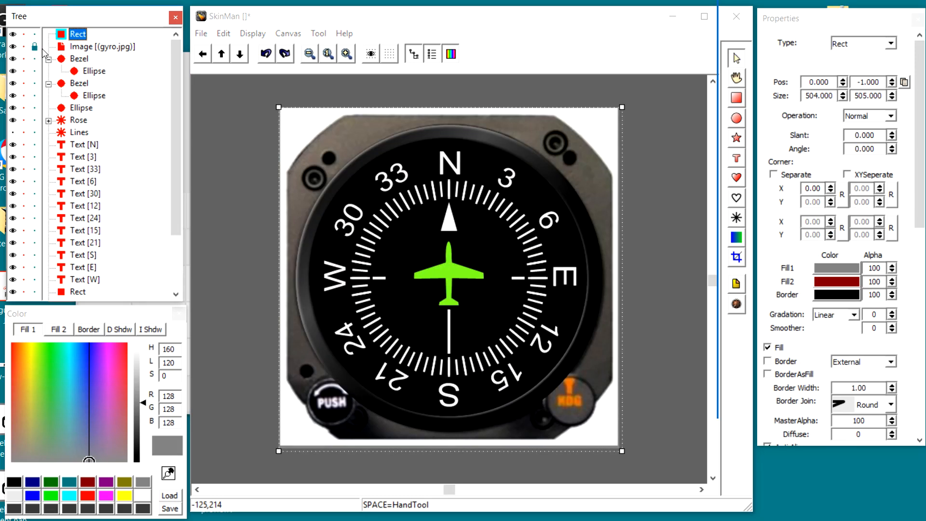
left_click(35, 45)
left_click(24, 47)
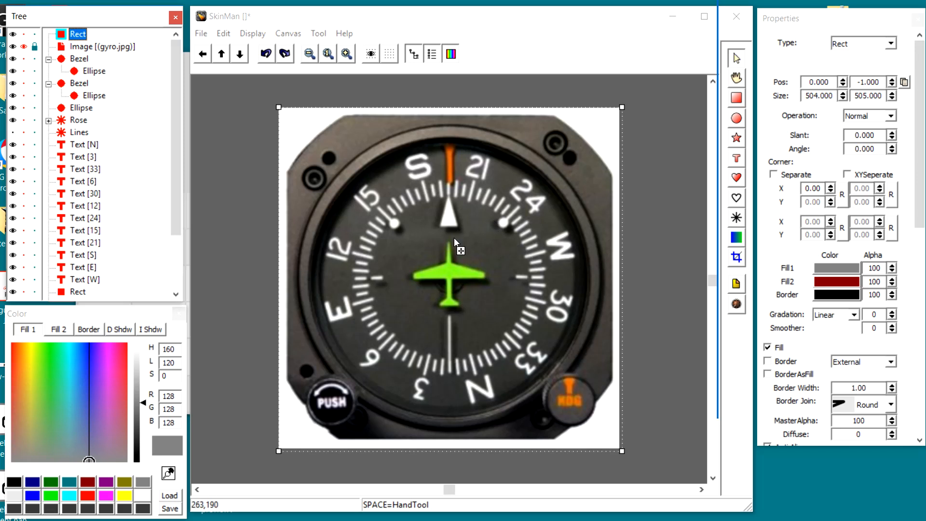
left_click(736, 117)
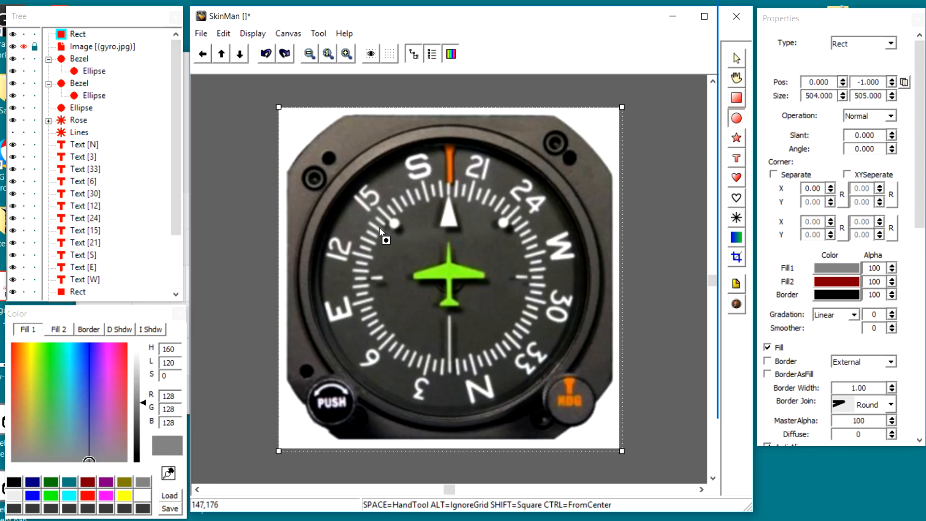
left_click_drag(401, 226, 409, 238)
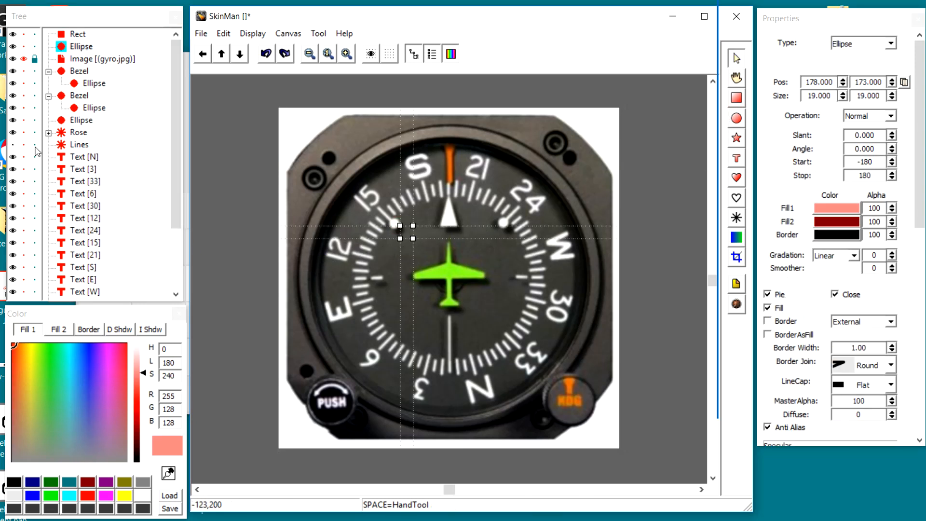
Restore the full layer view and move the new circle in the layer order to between the last Rect and the Polygon
left_click(24, 59)
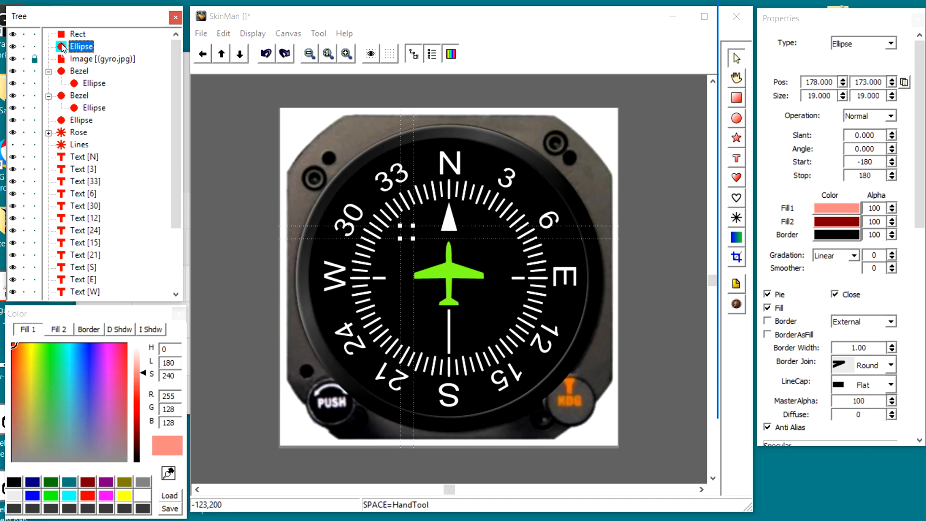
left_click_drag(62, 46, 151, 291)
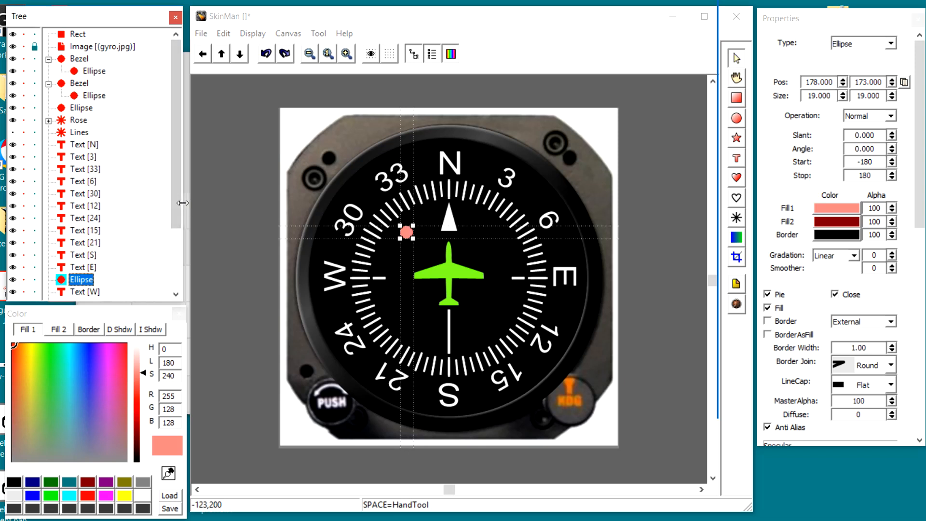
scroll(176, 198, "down", 3)
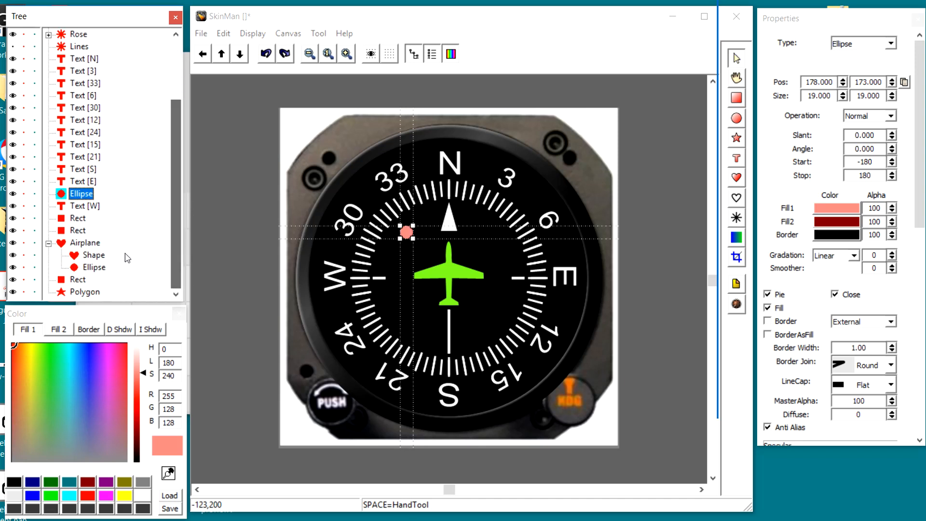
left_click_drag(62, 198, 50, 285)
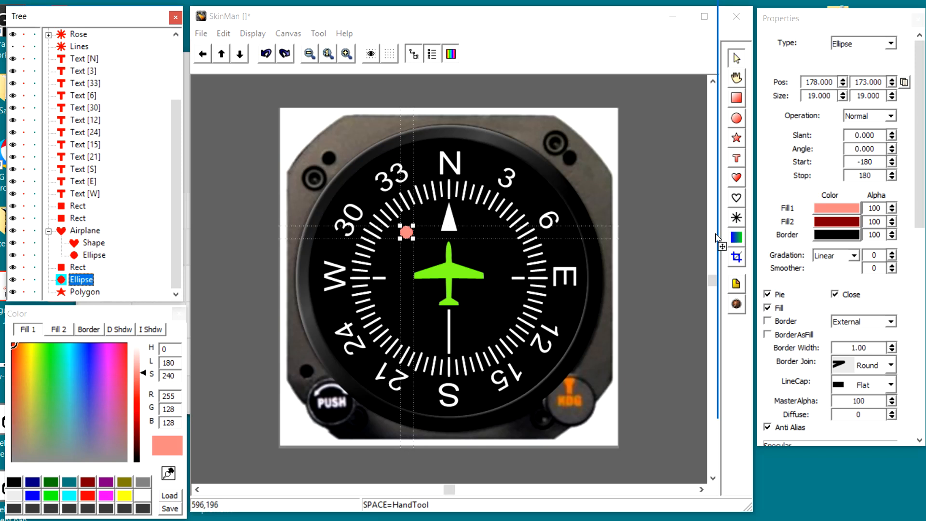
Fill the new circle with white and move it to about 168, 168 inside the compass ticks
left_click(822, 212)
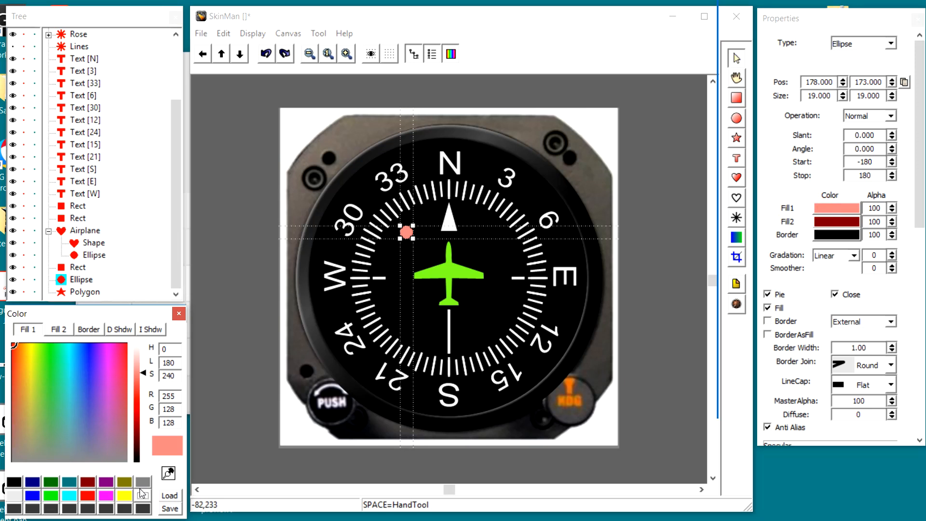
left_click(143, 496)
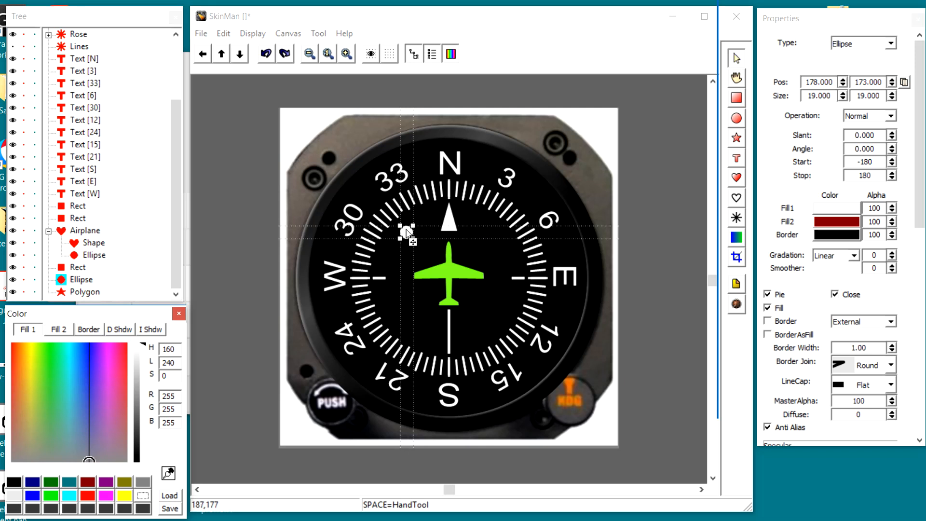
left_click_drag(406, 233, 401, 227)
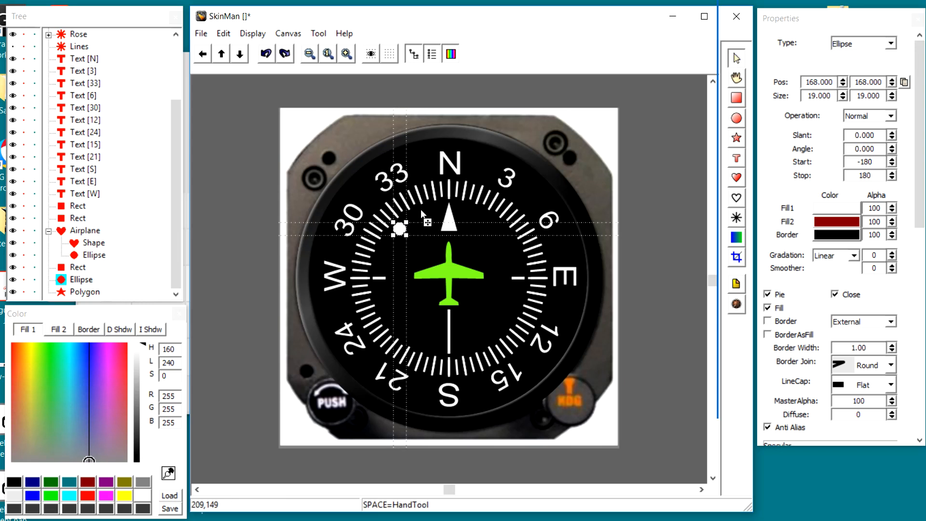
Duplicate the white circle and shift the copy horizontally to X position 315, on the opposite side of the triangle
key("ctrl+d")
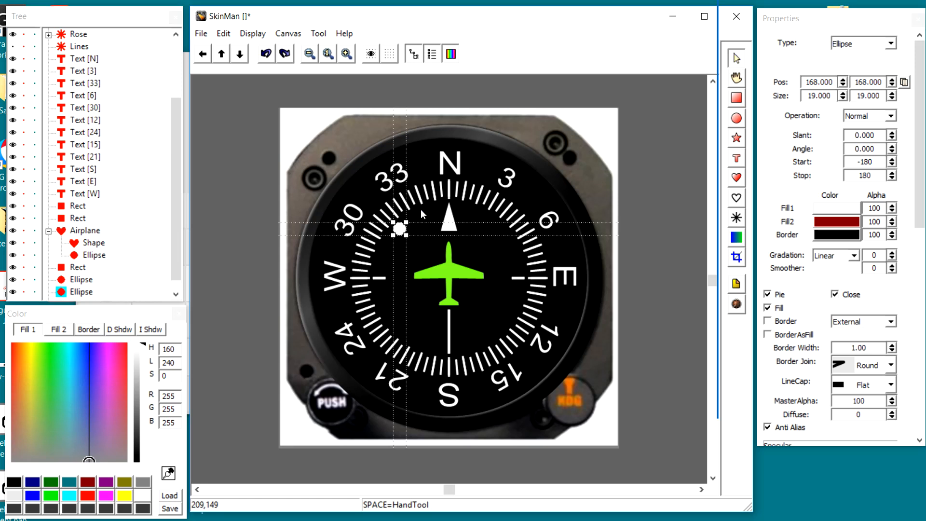
key("Right")
key("Right")
key("Right")
key("Right")
key("Right")
key("Right")
key("Right")
key("Right")
key("Right")
key("Right")
key("Right")
key("Right")
key("Right")
key("Right")
key("Right")
key("Right")
key("Right")
key("Right")
key("Right")
key("Right")
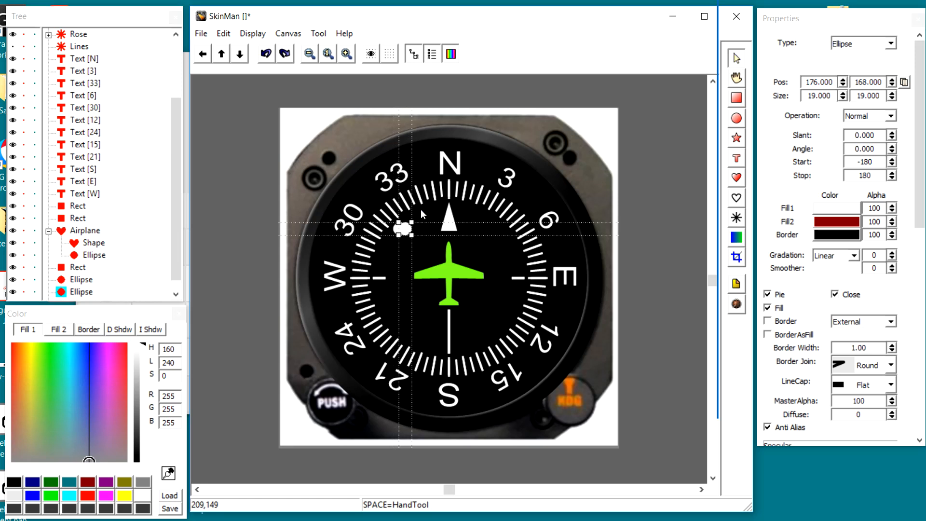
key("Right")
key("Right")
key("Right")
key("Right")
key("Right")
key("Right")
key("Right")
key("Right")
key("Right")
key("Right")
key("Right")
key("Right")
key("Right")
key("Right")
key("Right")
key("Right")
key("Right")
key("Right")
key("Right")
key("Right")
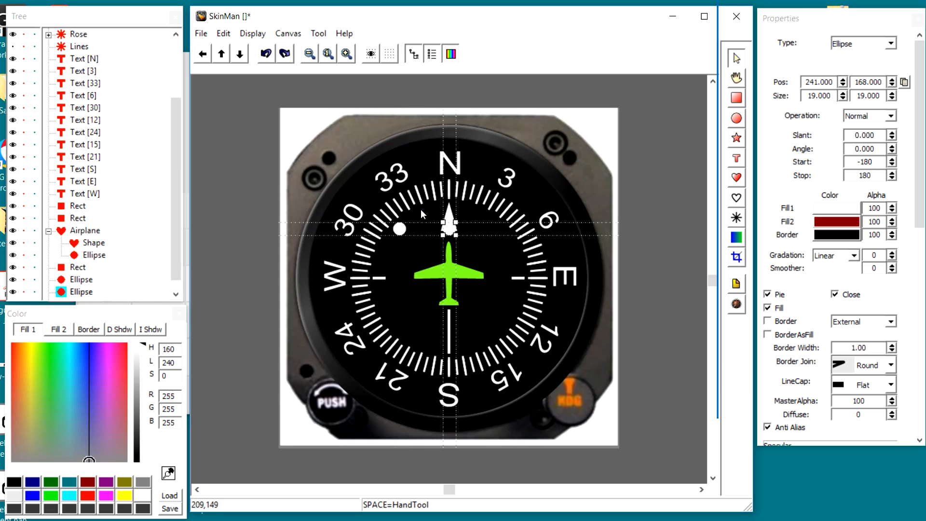
key("Right")
key("Right")
key("Right")
key("Right")
key("Right")
key("Right")
key("Right")
key("Right")
key("Right")
key("Right")
key("Right")
key("Right")
key("Right")
key("Right")
key("Right")
key("Right")
key("Right")
key("Right")
key("Right")
key("Right")
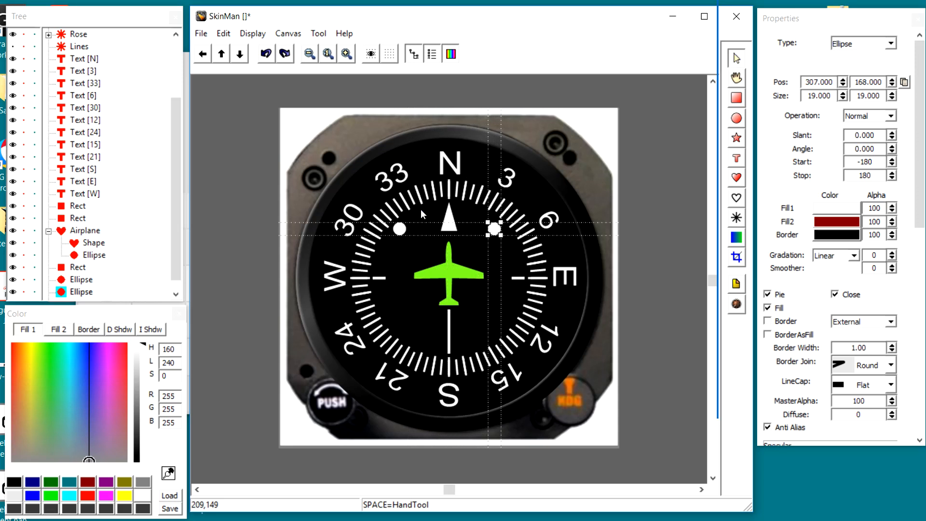
key("Right")
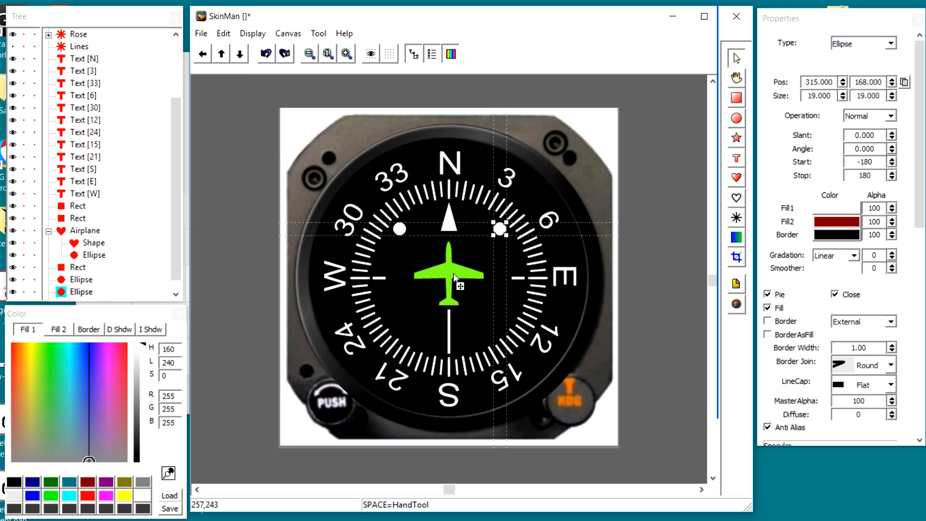
Set the white triangle's drop shadow density to 83
left_click(453, 226)
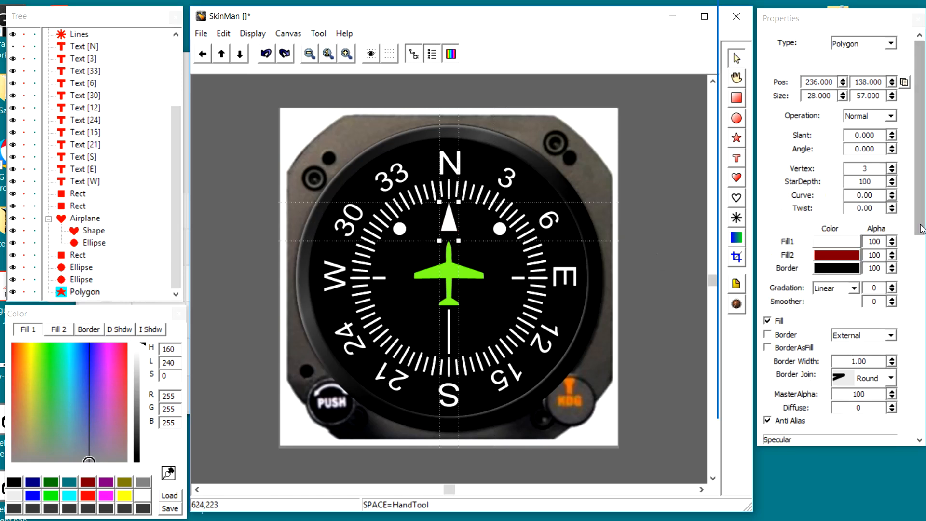
left_click_drag(921, 228, 917, 334)
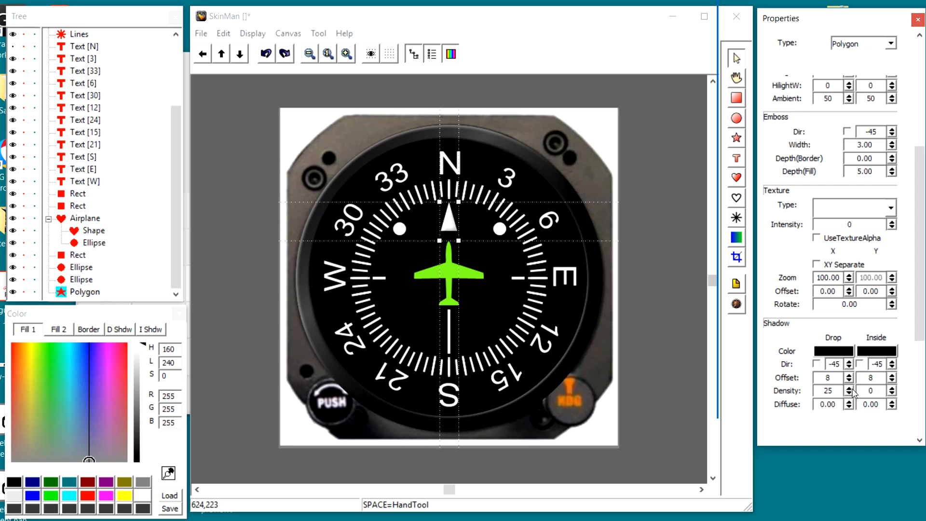
left_click_drag(850, 391, 847, 350)
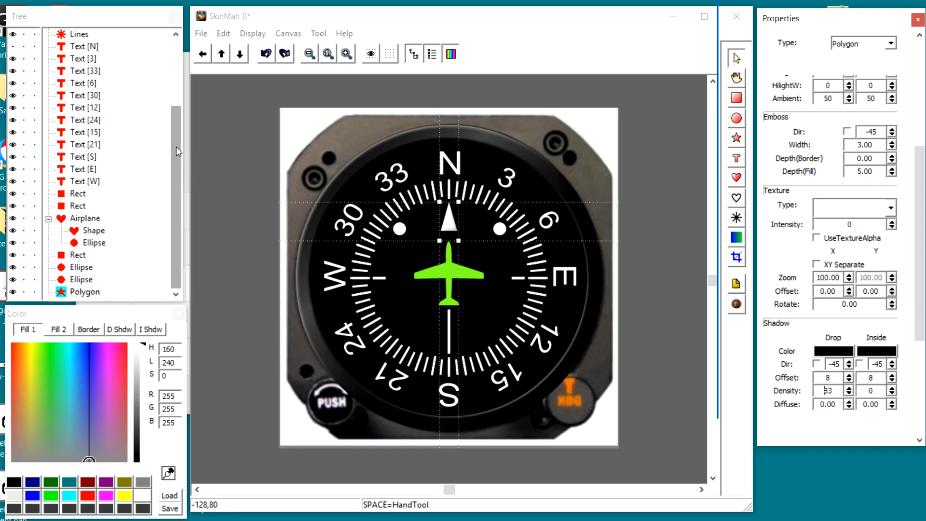
Lighten the black dial-face ellipse to dark grey RGB 71, 71, 71 and set its drop shadow diffuse to 18
left_click_drag(176, 147, 173, 76)
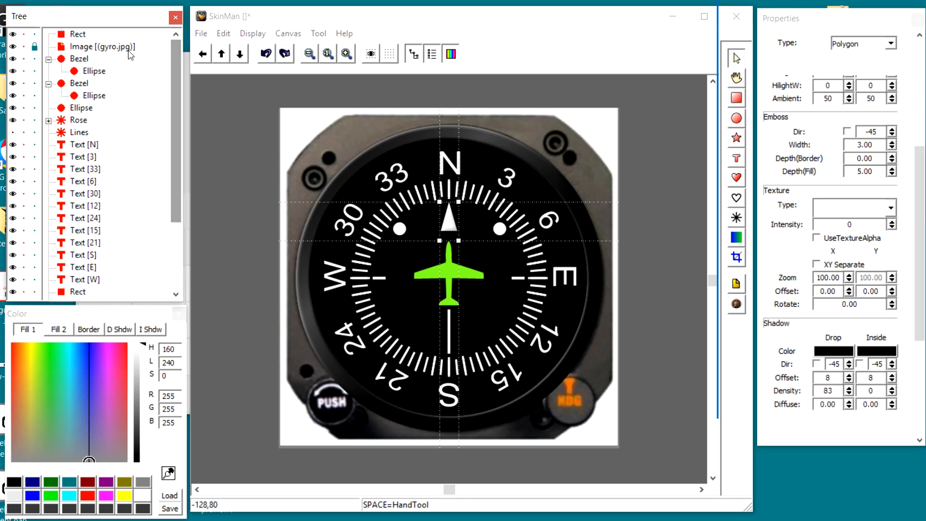
left_click(10, 108)
left_click(11, 108)
left_click(10, 108)
left_click(10, 108)
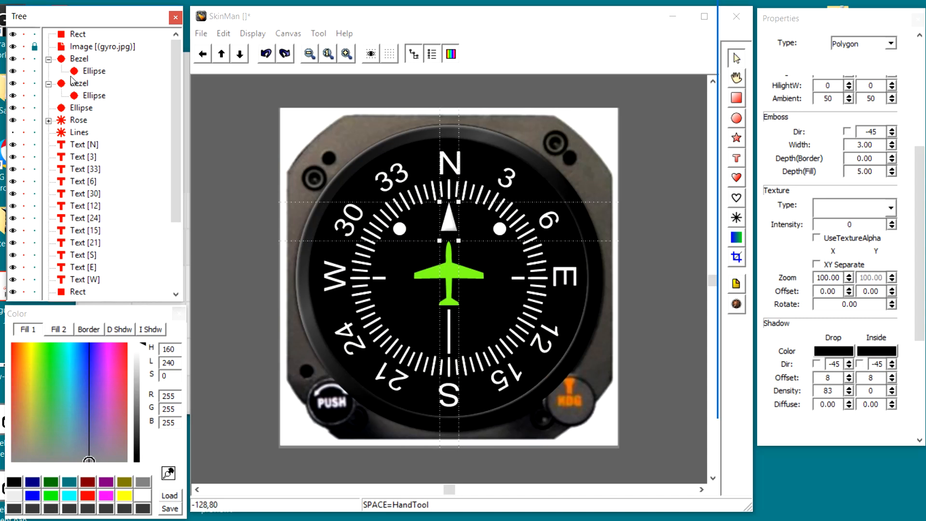
left_click(61, 108)
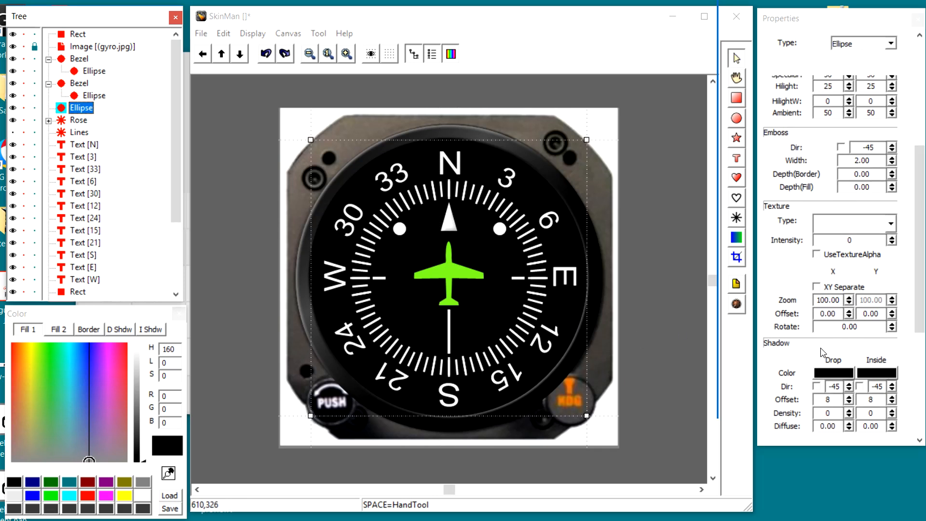
left_click(144, 465)
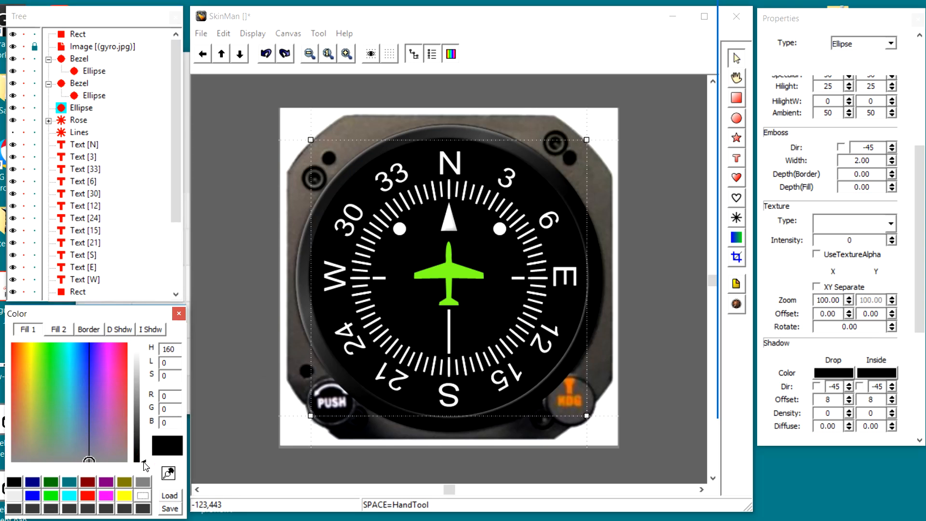
left_click_drag(144, 464, 141, 433)
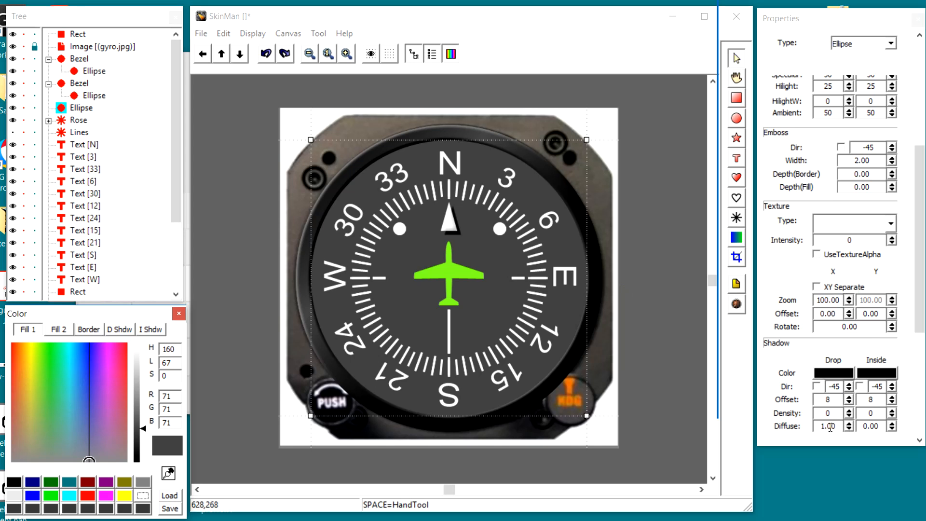
scroll(831, 427, "up", 1)
Set the white triangle's drop shadow density to 100 and its diffuse to 3
scroll(111, 182, "down", 3)
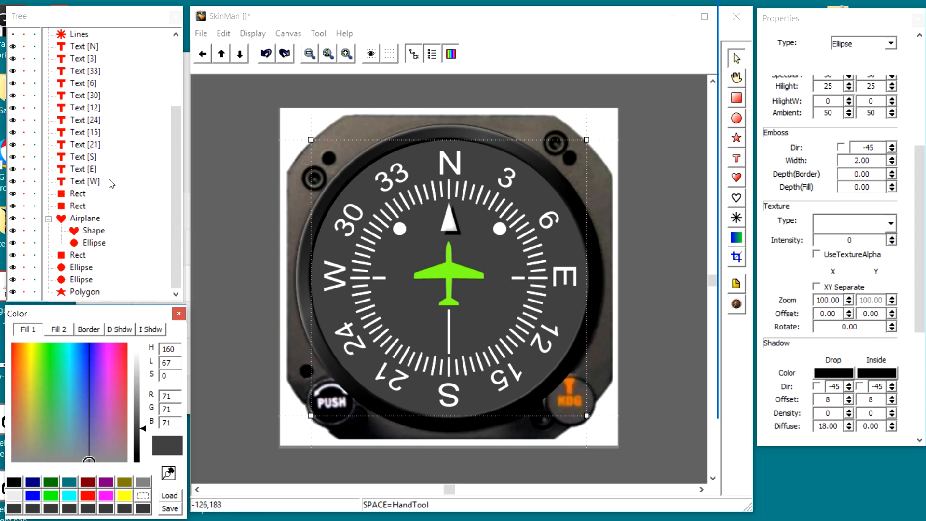
left_click(79, 293)
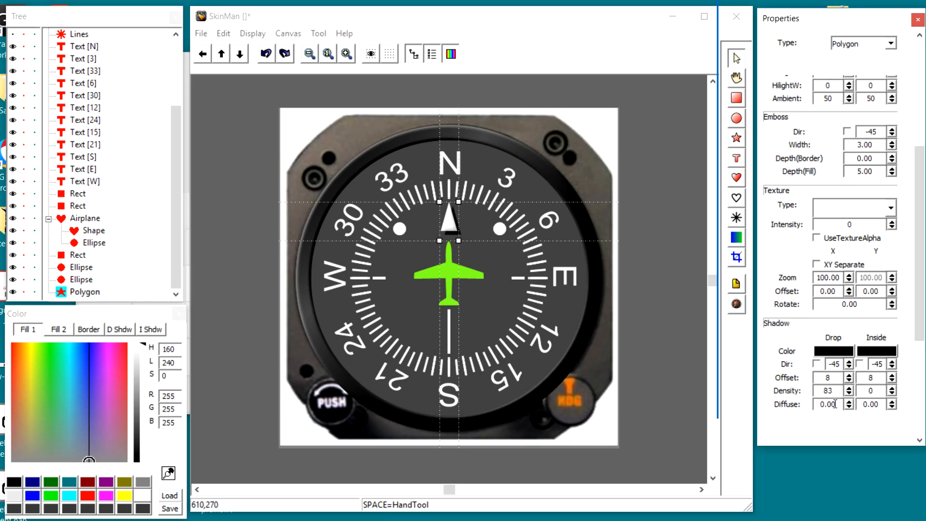
right_click(836, 403)
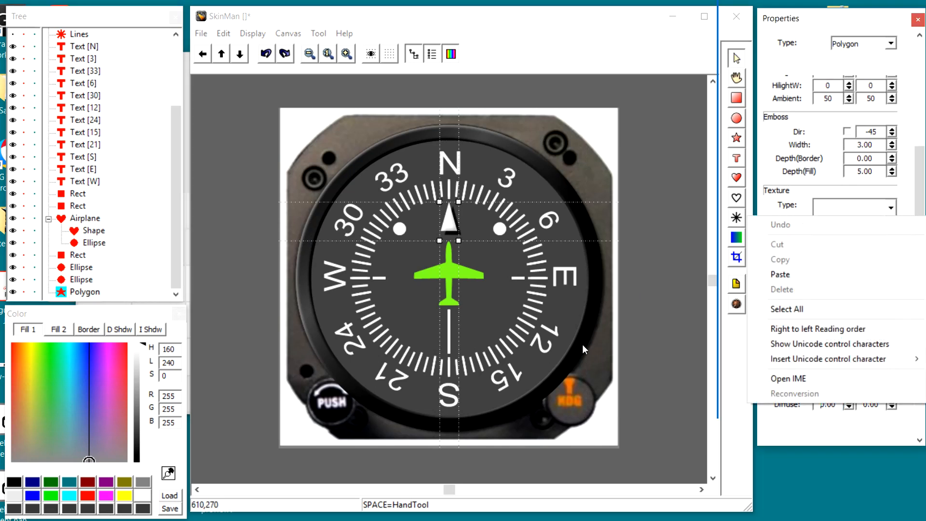
left_click(861, 430)
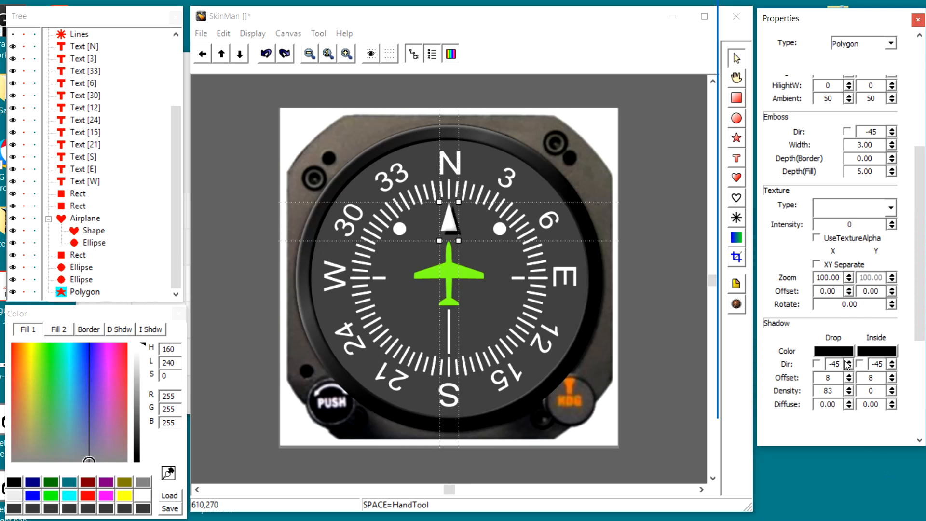
scroll(836, 404, "up", 3)
scroll(836, 404, "down", 4)
left_click(849, 388)
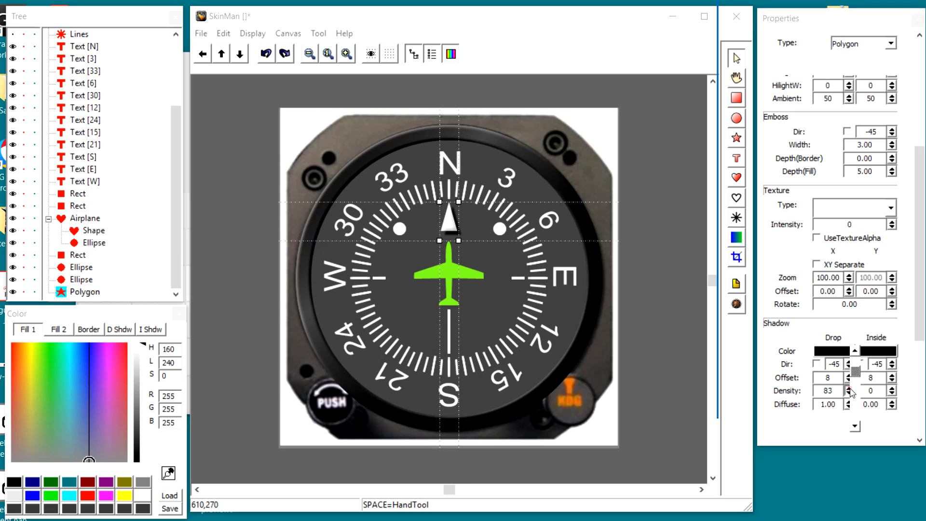
left_click(648, 293)
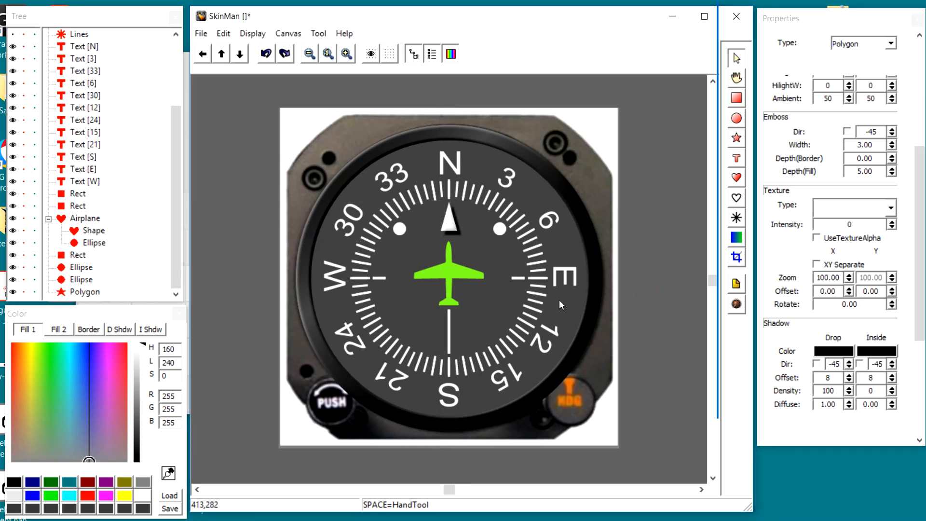
left_click(455, 221)
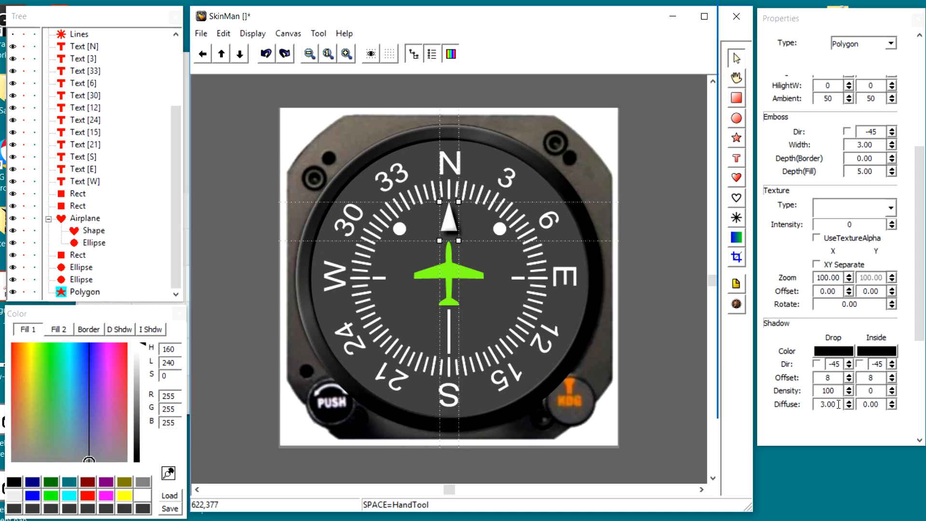
Copy the white triangle so its effect settings can be reused on other objects
right_click(444, 232)
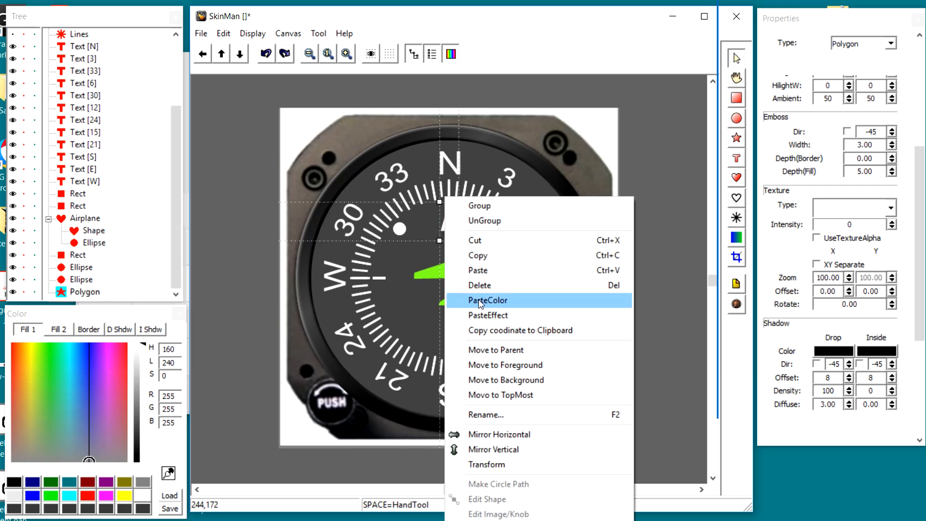
left_click(493, 253)
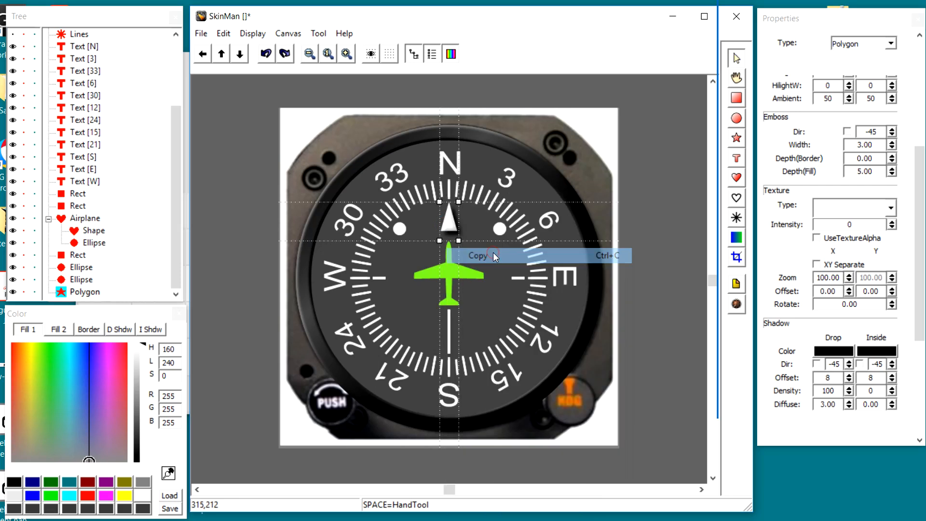
right_click(404, 228)
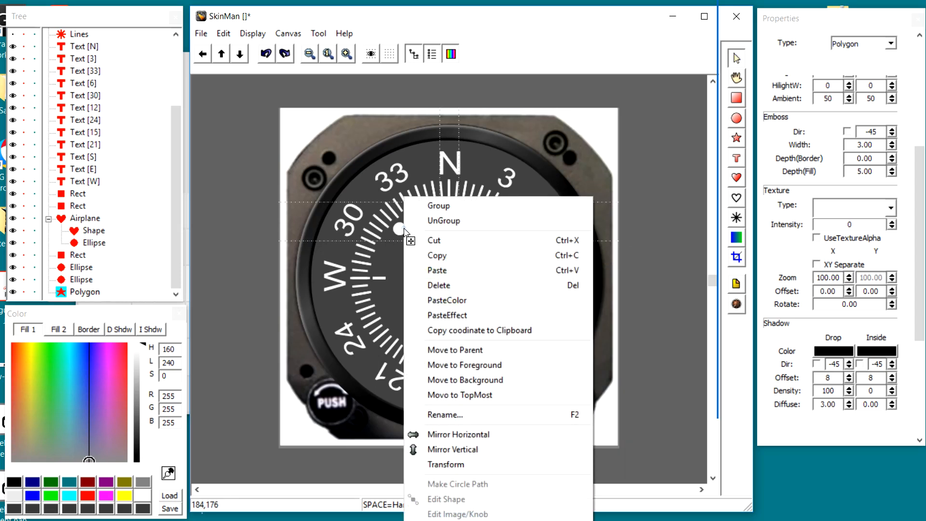
left_click(431, 315)
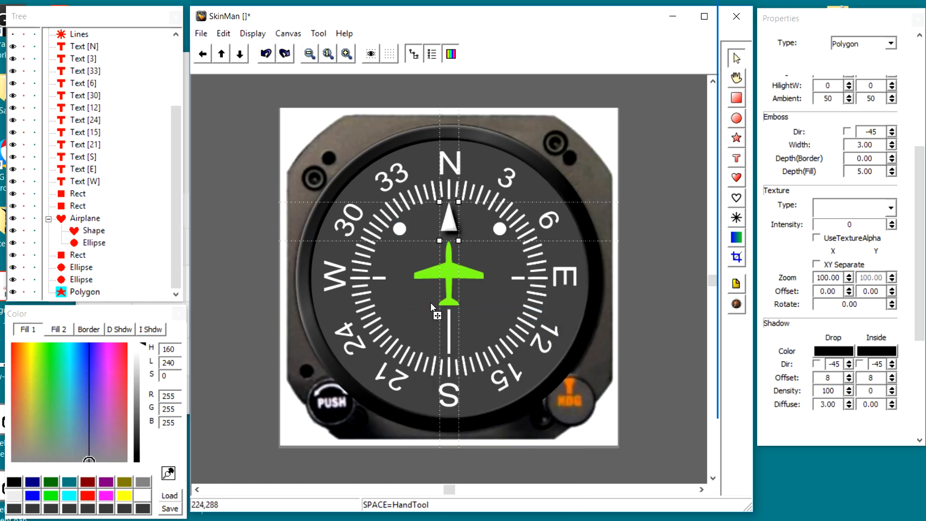
left_click(399, 233)
left_click(401, 232)
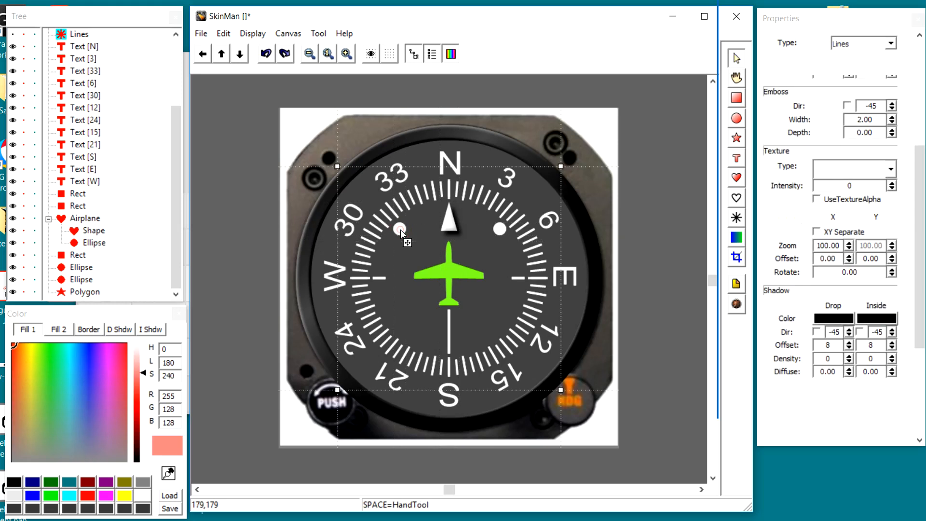
left_click(401, 232)
left_click(401, 233)
left_click(400, 232)
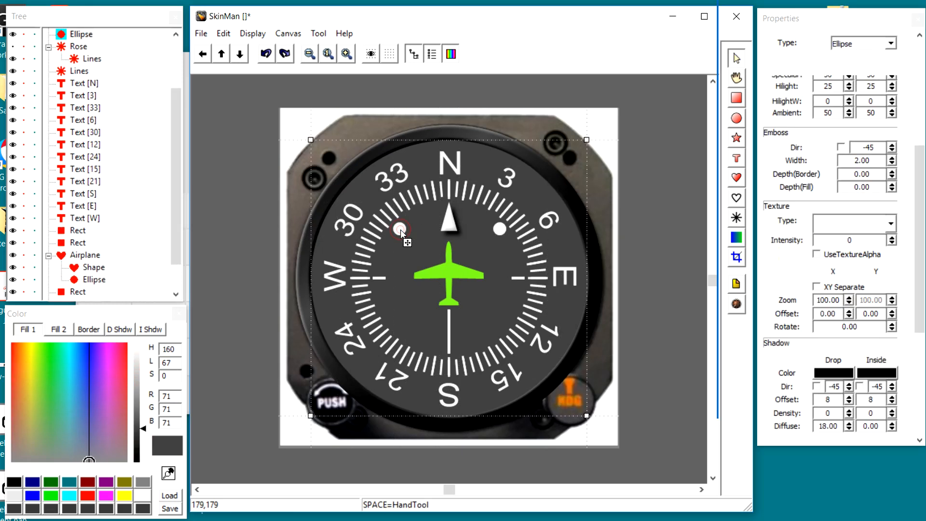
left_click(400, 233)
left_click(400, 233)
left_click(401, 233)
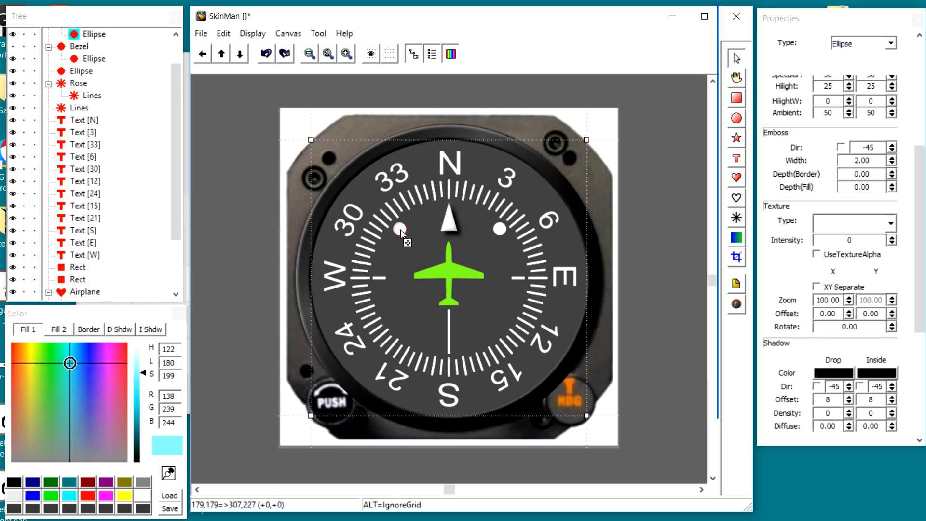
left_click(401, 232)
Paste the triangle's effects onto both white dots, first the one on the east side and then the one on the west side
left_click(499, 229)
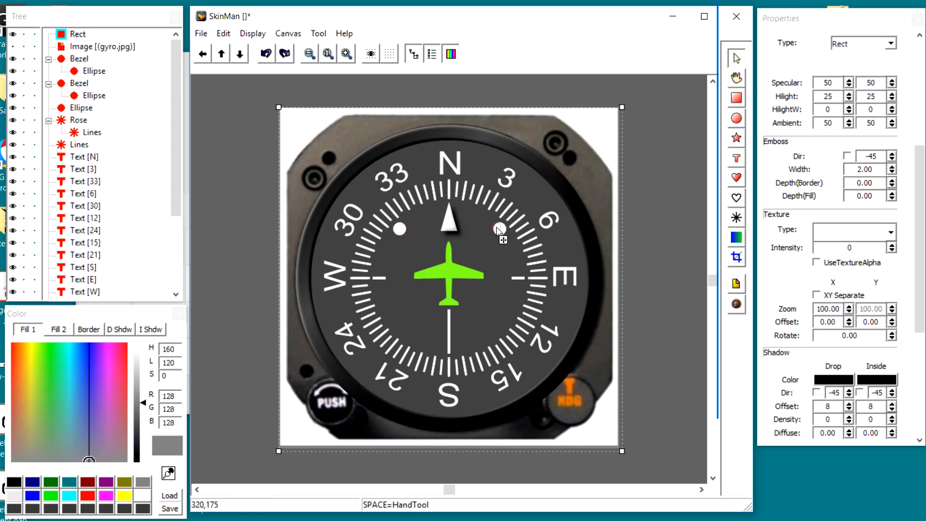
left_click(499, 230)
right_click(501, 232)
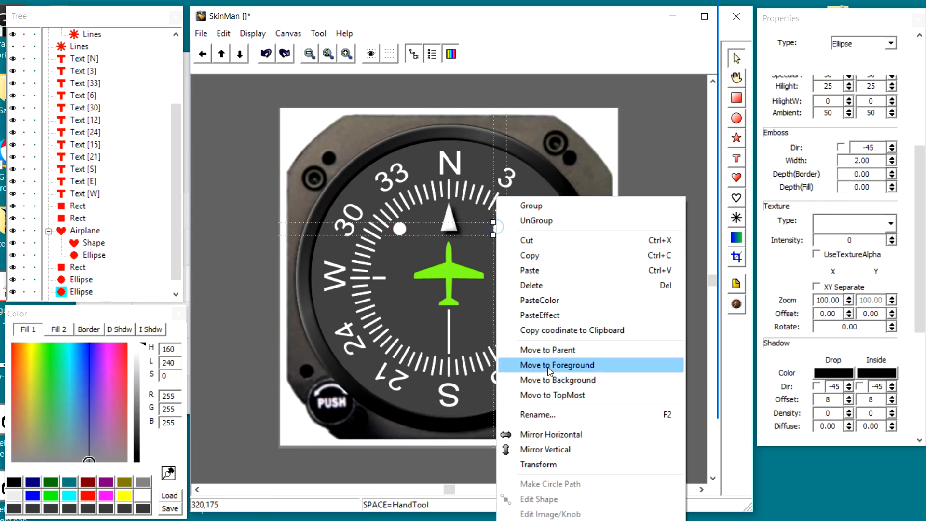
left_click(548, 316)
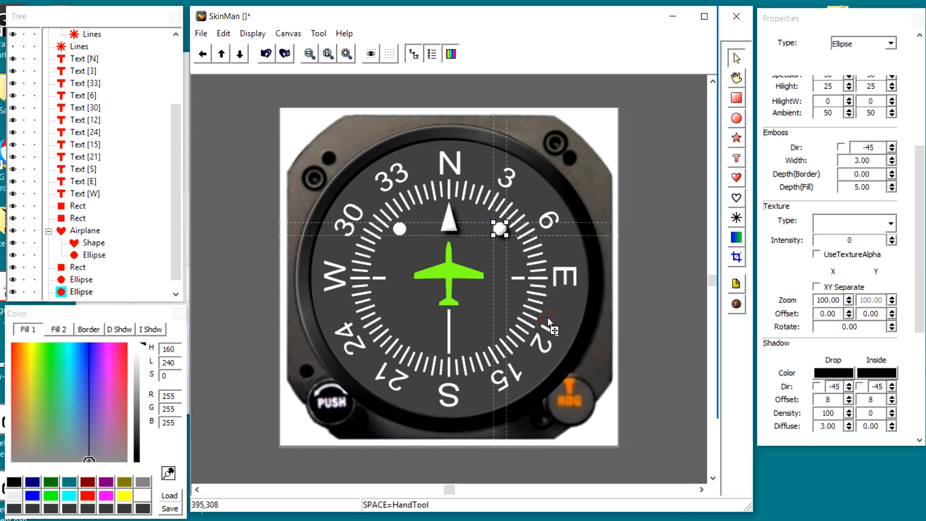
left_click(400, 229)
right_click(401, 229)
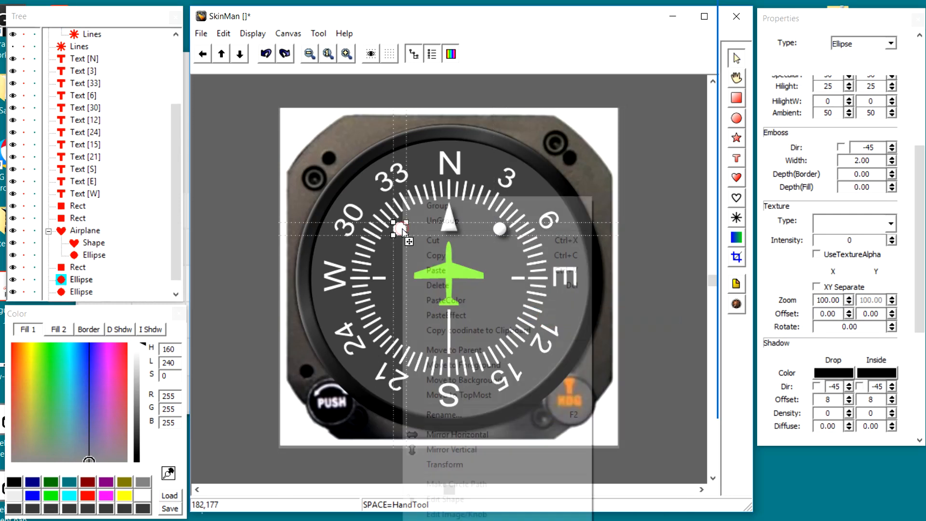
left_click(444, 315)
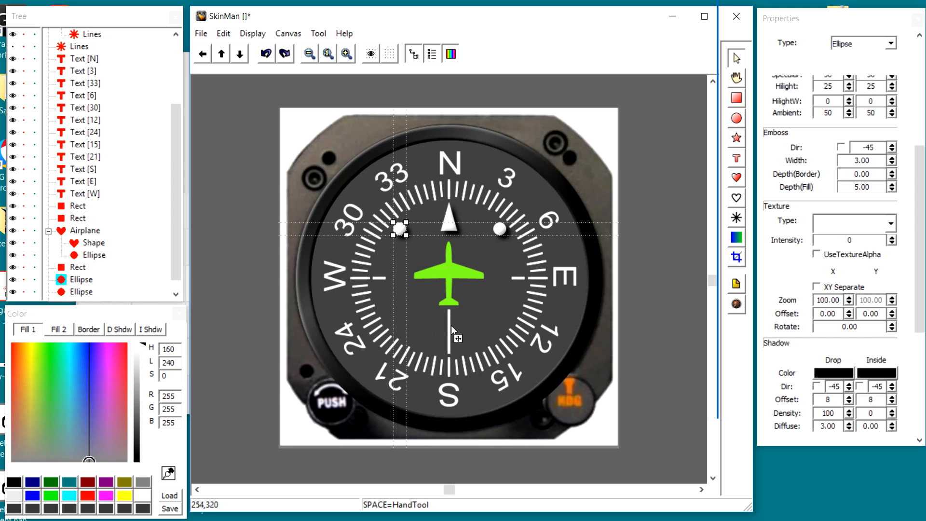
Paste the triangle's effects onto the white vertical line below the airplane's tail
left_click(449, 325)
right_click(448, 324)
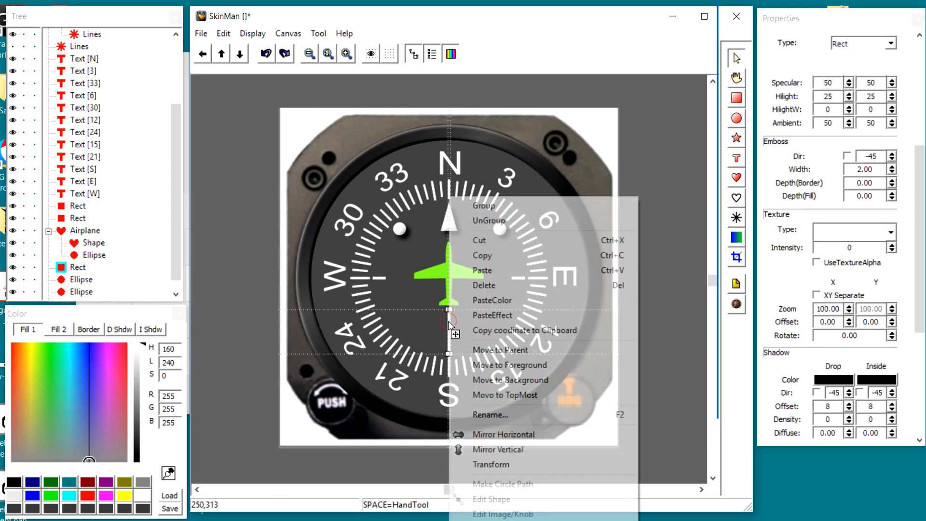
left_click(492, 315)
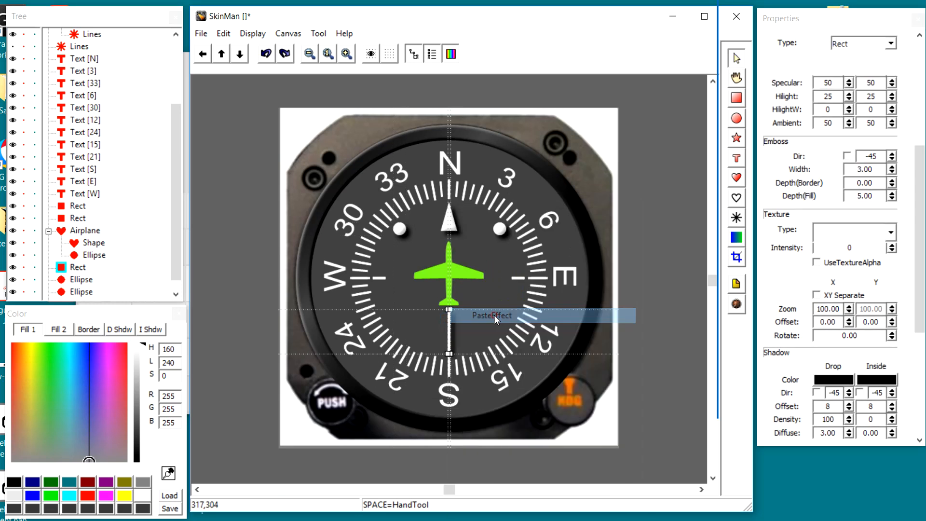
Paste the triangle's effects onto the two short horizontal marks beside W and E, and clear the selection
left_click(386, 279)
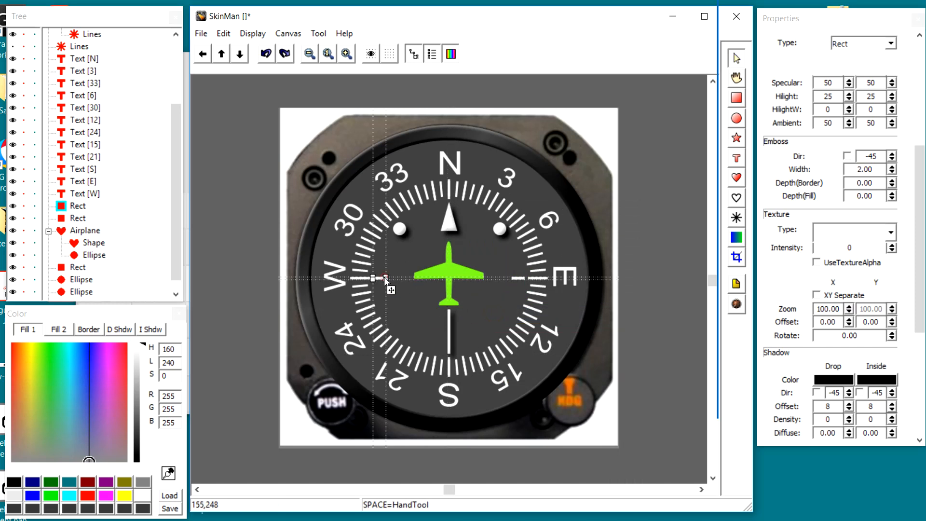
right_click(386, 278)
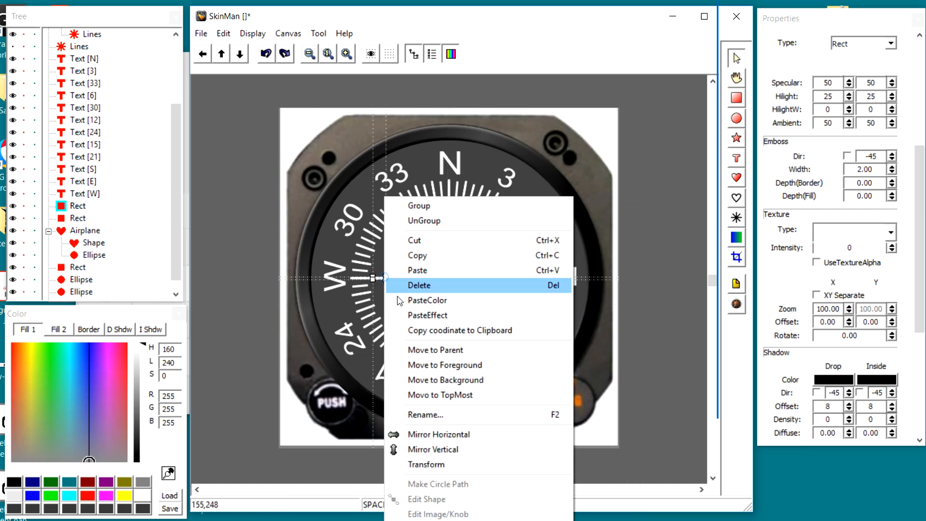
left_click(435, 315)
left_click(513, 279)
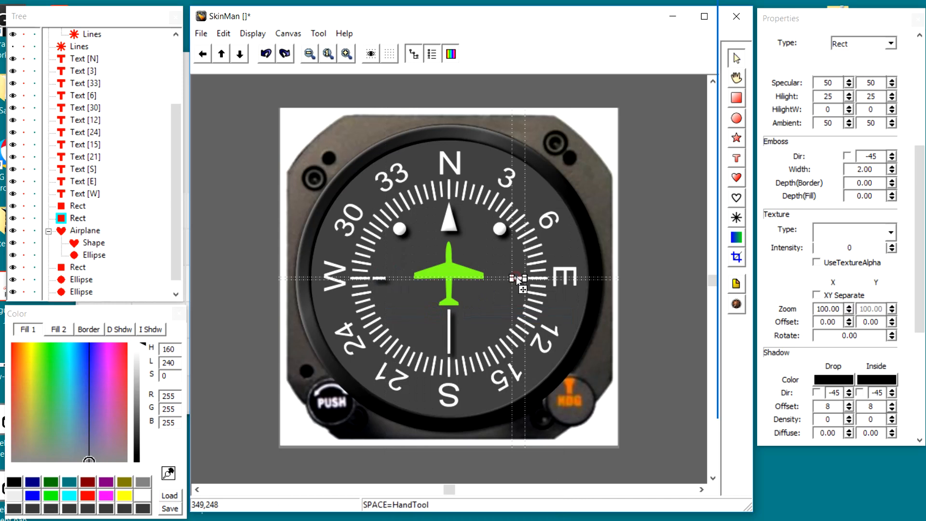
right_click(514, 279)
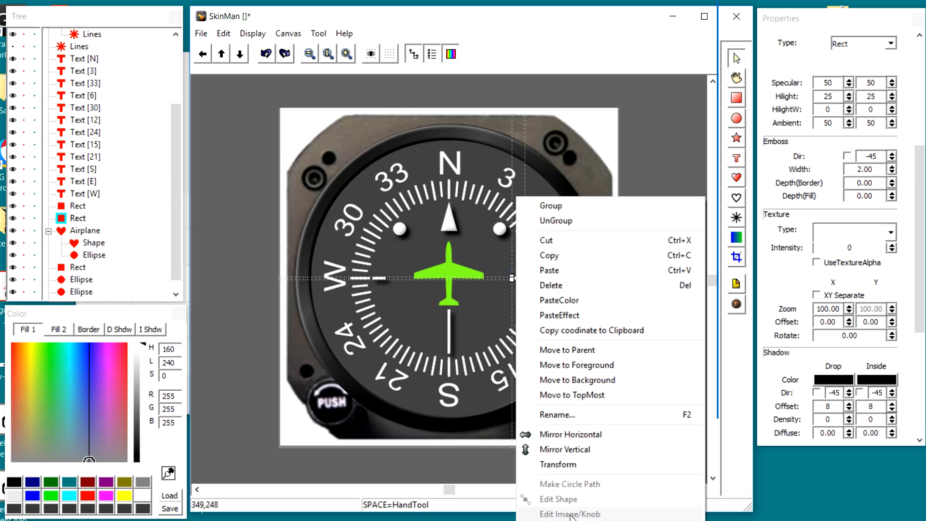
left_click(585, 316)
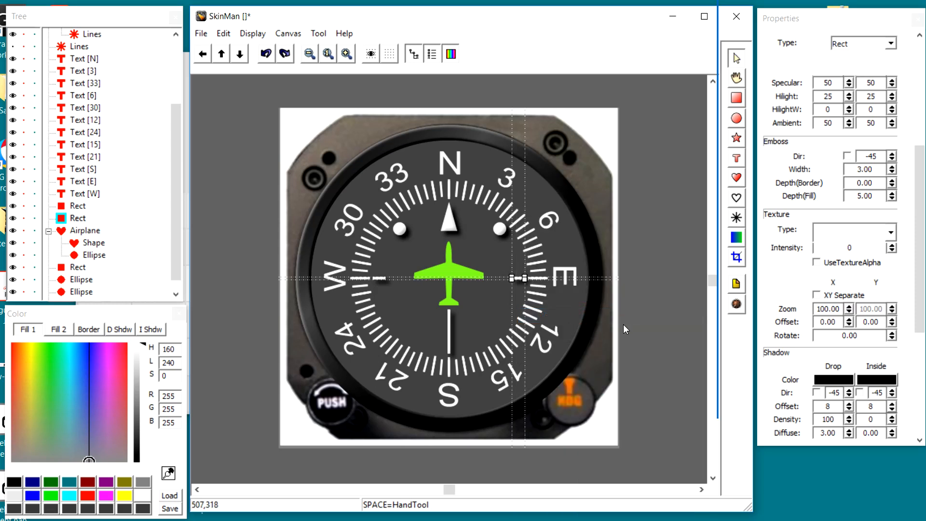
left_click(638, 329)
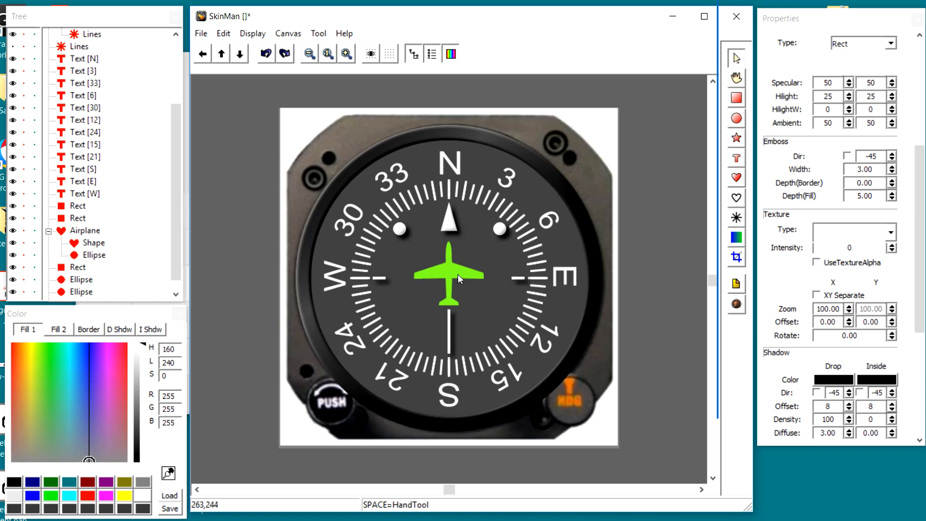
Give the green Airplane group a drop shadow with density 100 and diffuse 3, matching the white triangle
left_click(450, 231)
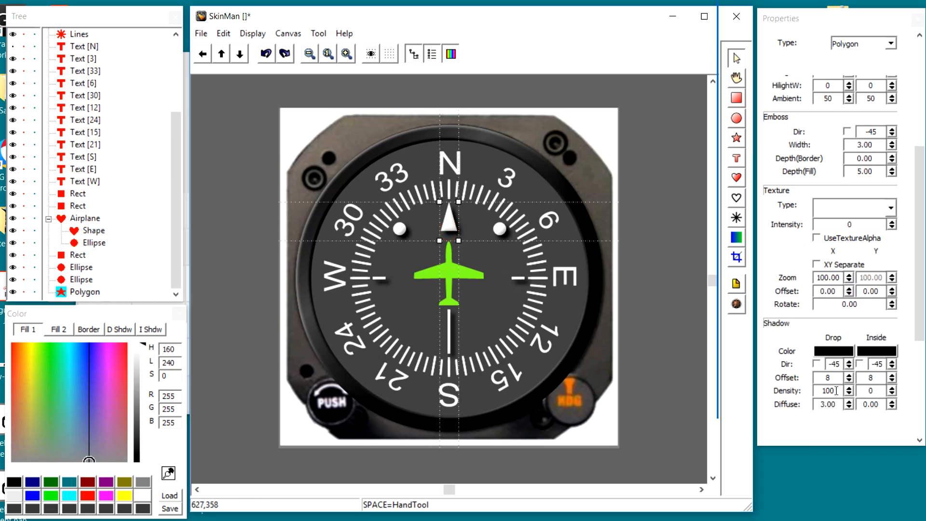
left_click(463, 273)
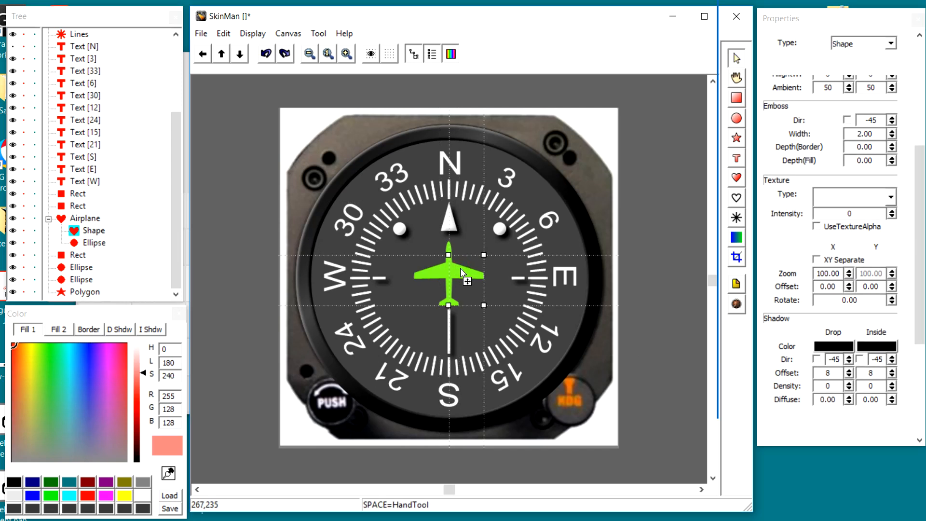
left_click(442, 270)
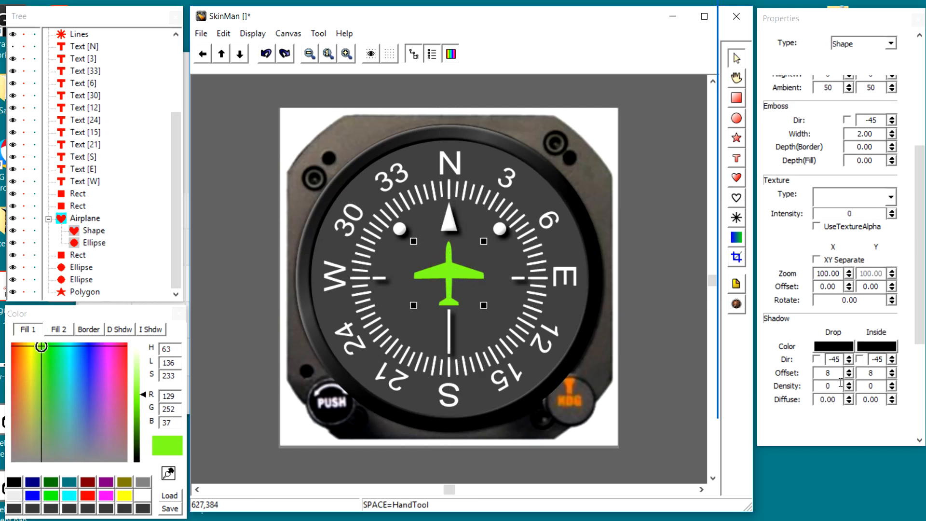
left_click_drag(849, 386, 831, 359)
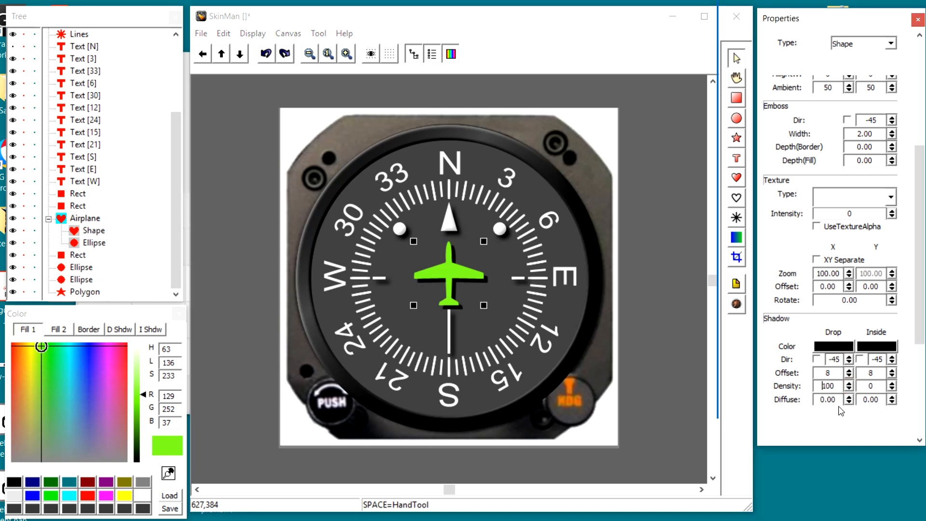
scroll(836, 400, "up", 3)
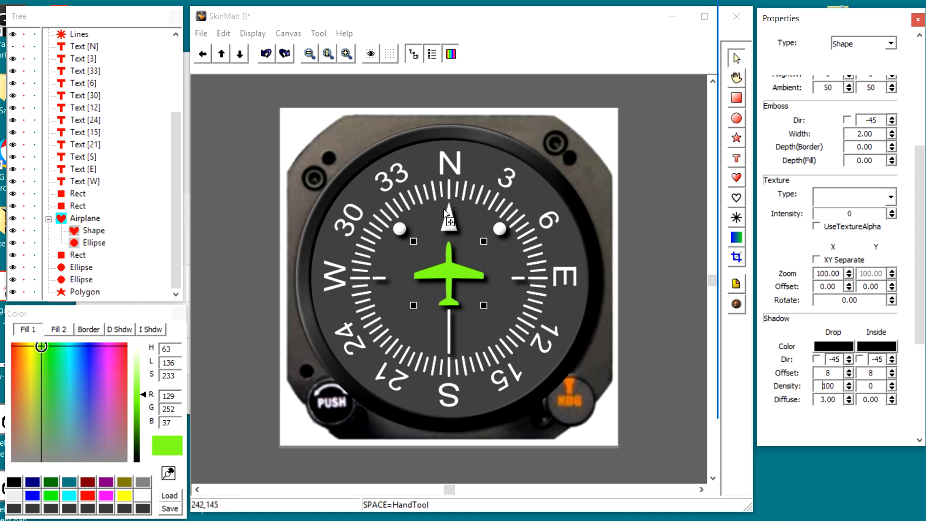
Set the Airplane group's emboss fill depth to 5, matching the white triangle
left_click(449, 227)
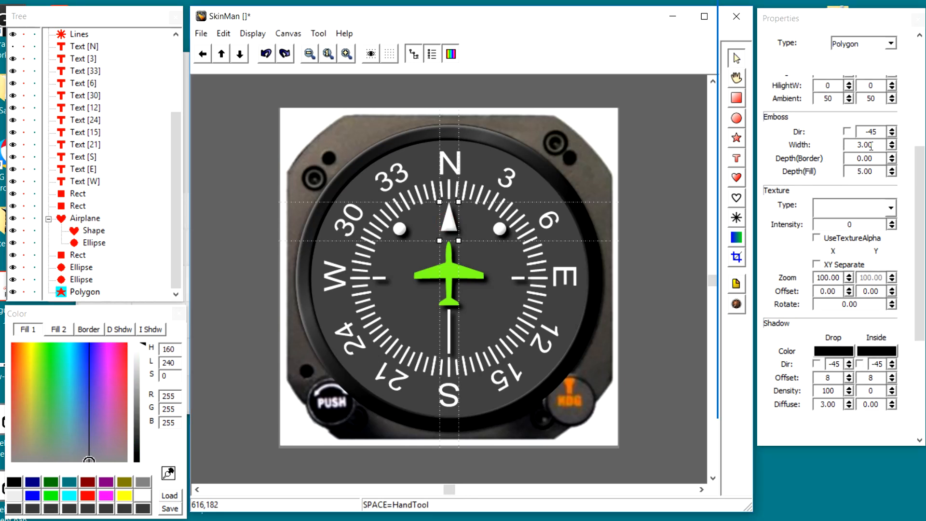
left_click(465, 271)
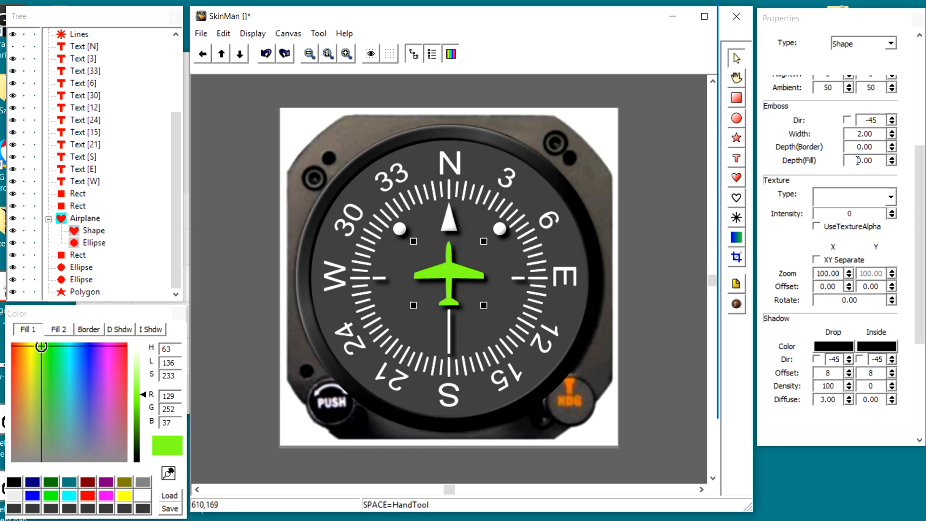
scroll(858, 161, "up", 4)
scroll(862, 166, "up", 3)
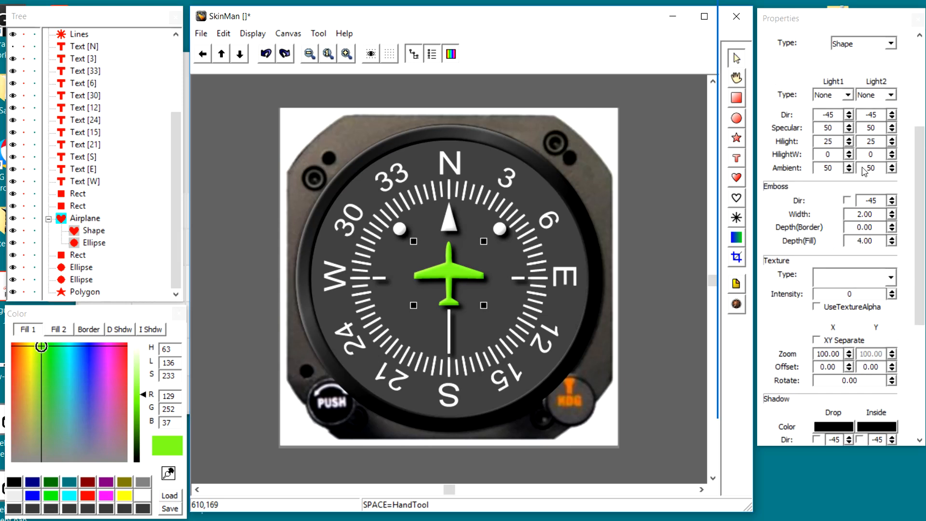
scroll(864, 239, "up", 1)
left_click(670, 191)
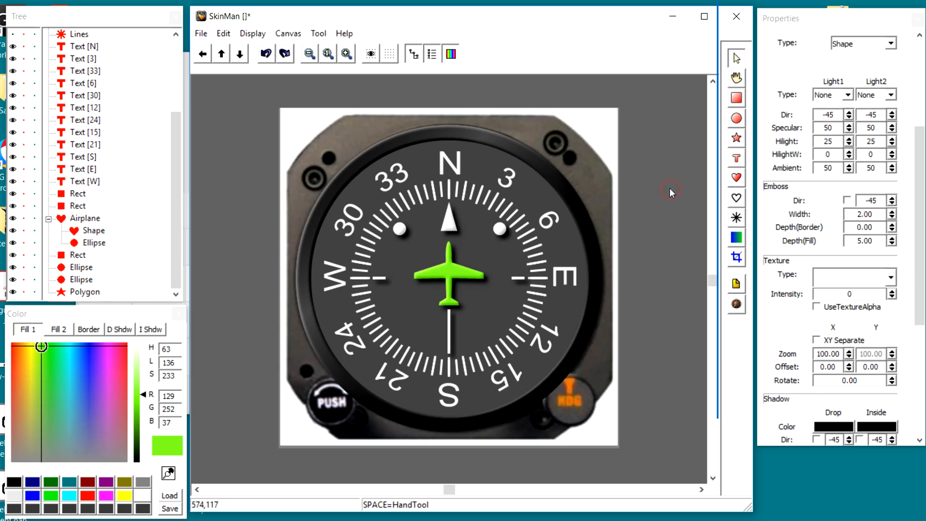
Give the first Bezel group a drop shadow with density 100 and diffuse 4, and collapse the group in the object tree
left_click(357, 248)
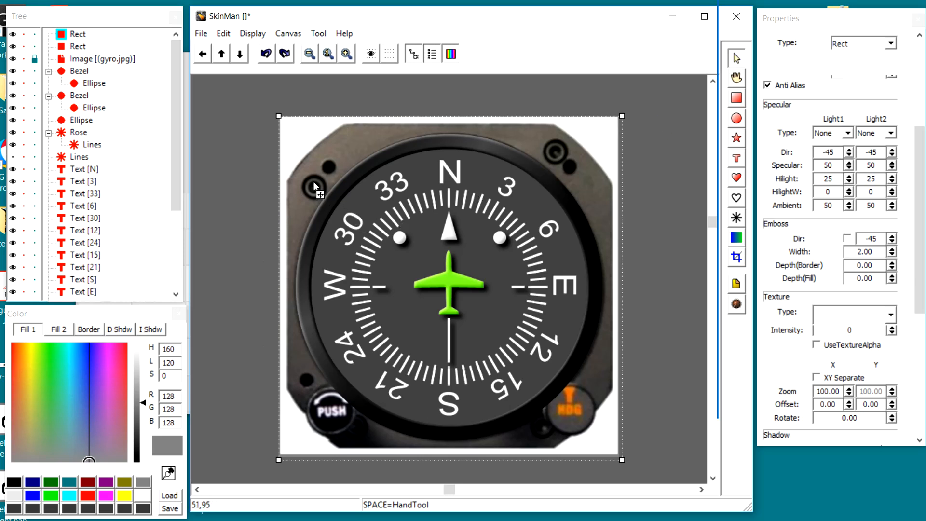
left_click(79, 71)
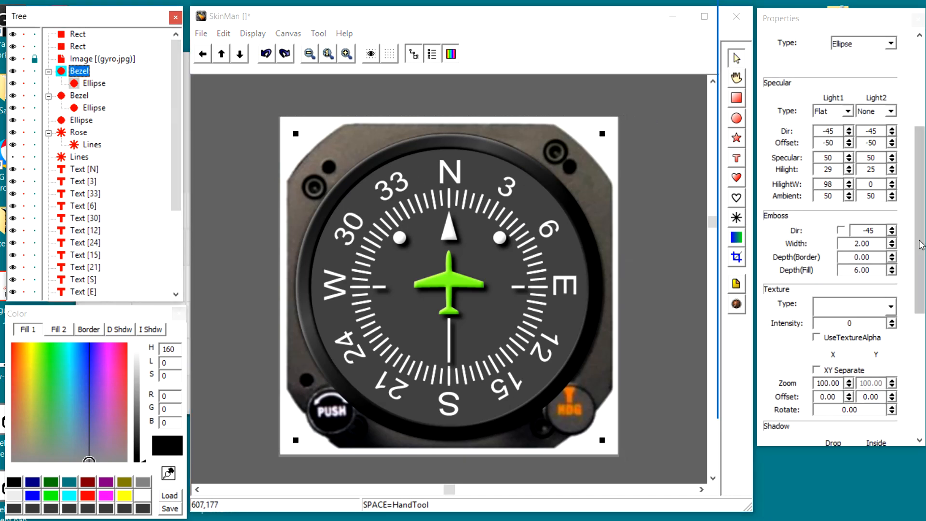
left_click_drag(920, 245, 908, 294)
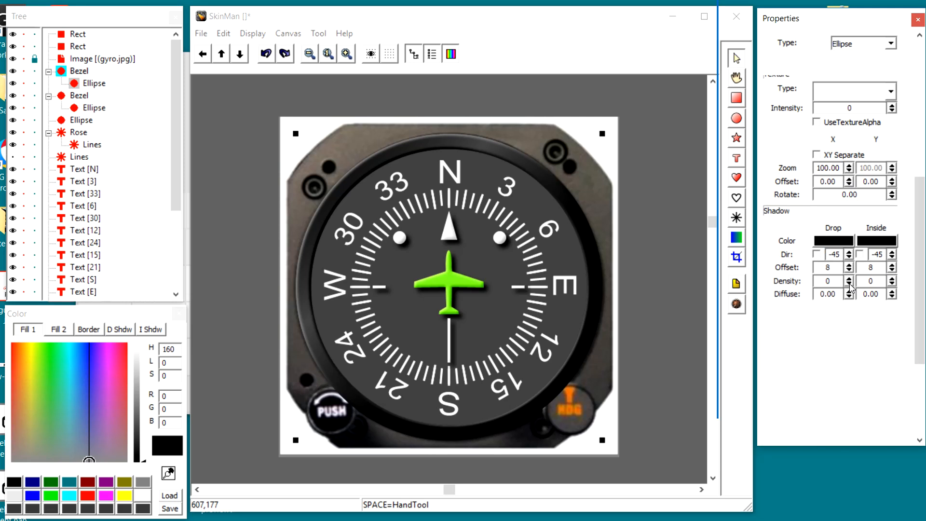
left_click_drag(848, 281, 848, 191)
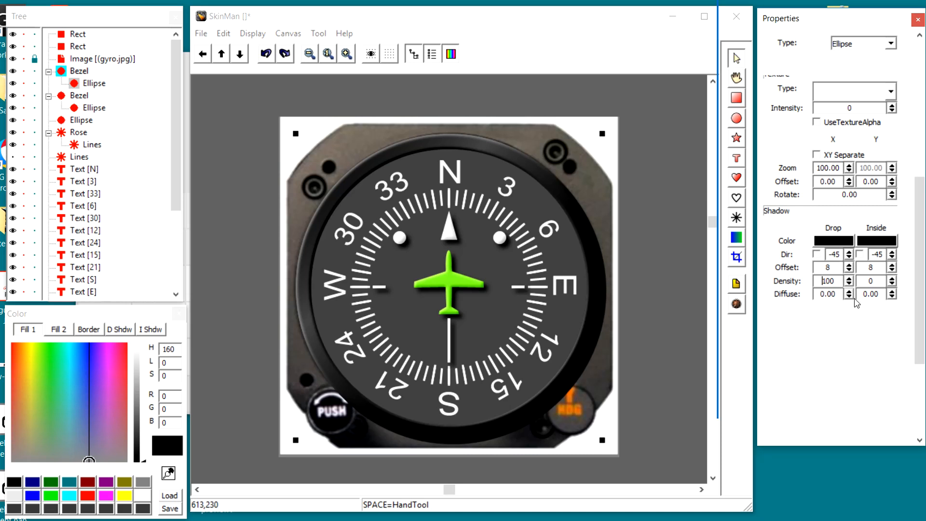
left_click_drag(849, 294, 847, 317)
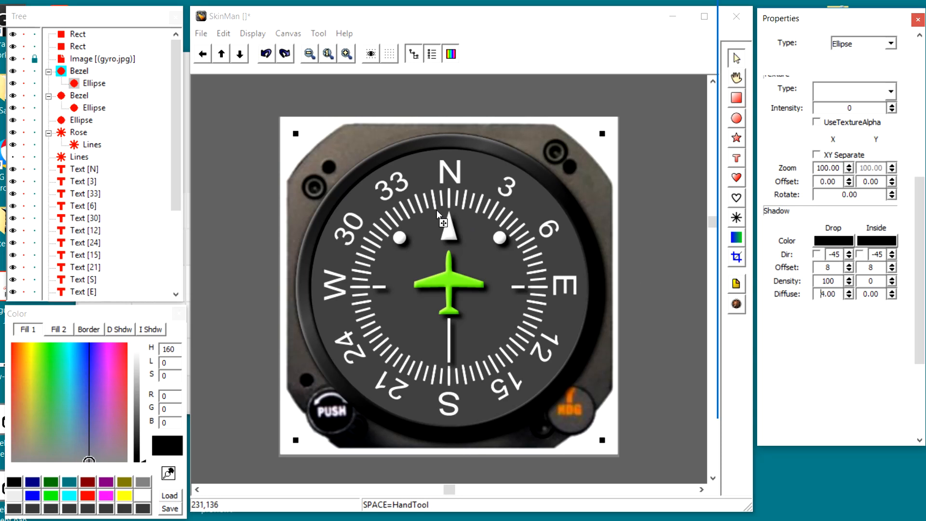
left_click(48, 73)
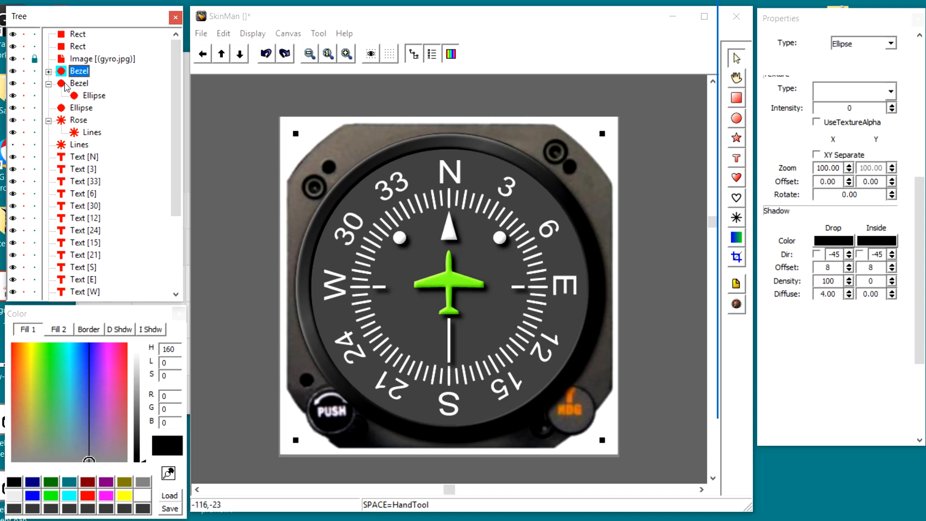
Delete the second Bezel group and move the remaining Bezel group between Lines and Text [N] in the object tree
left_click(13, 83)
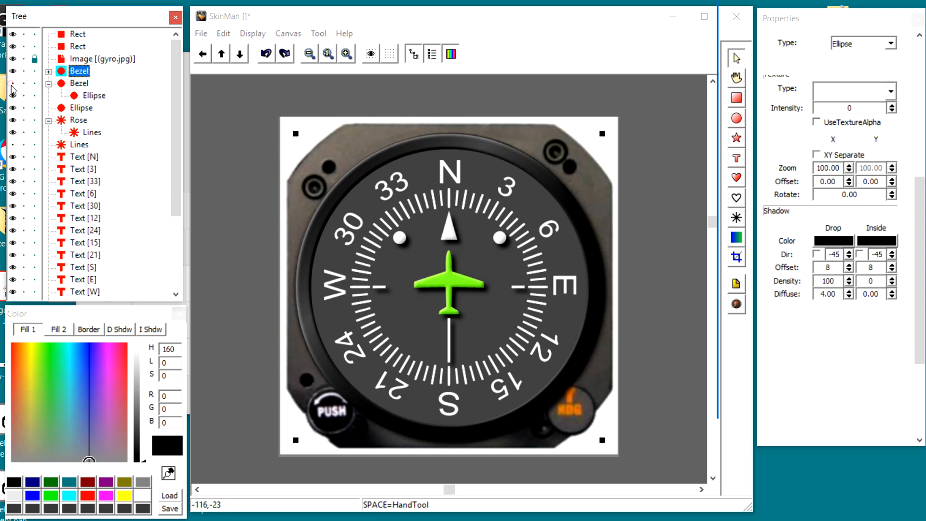
left_click(78, 85)
right_click(81, 85)
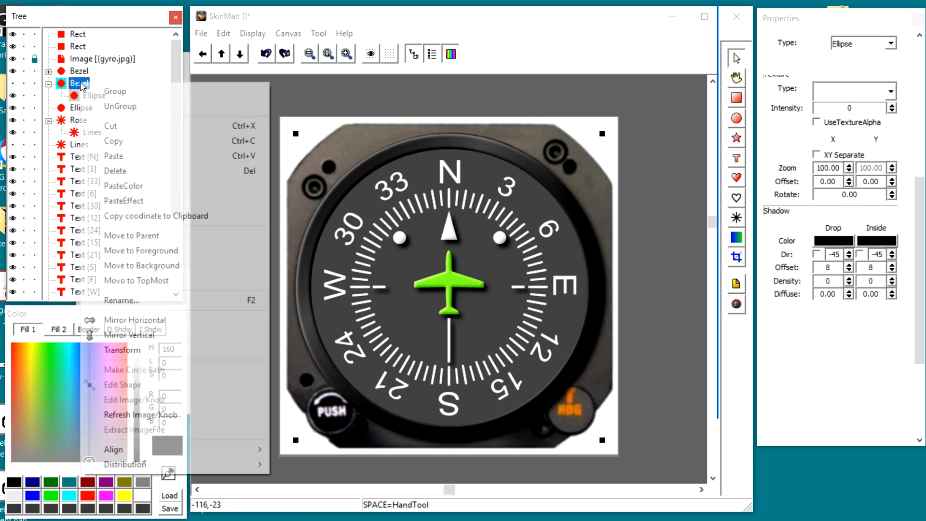
left_click(114, 175)
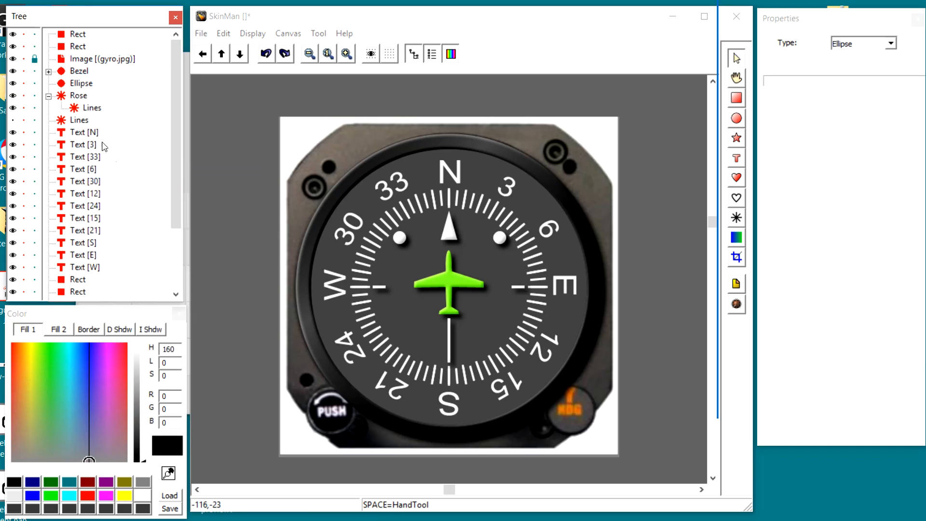
left_click(63, 73)
left_click_drag(63, 73, 58, 132)
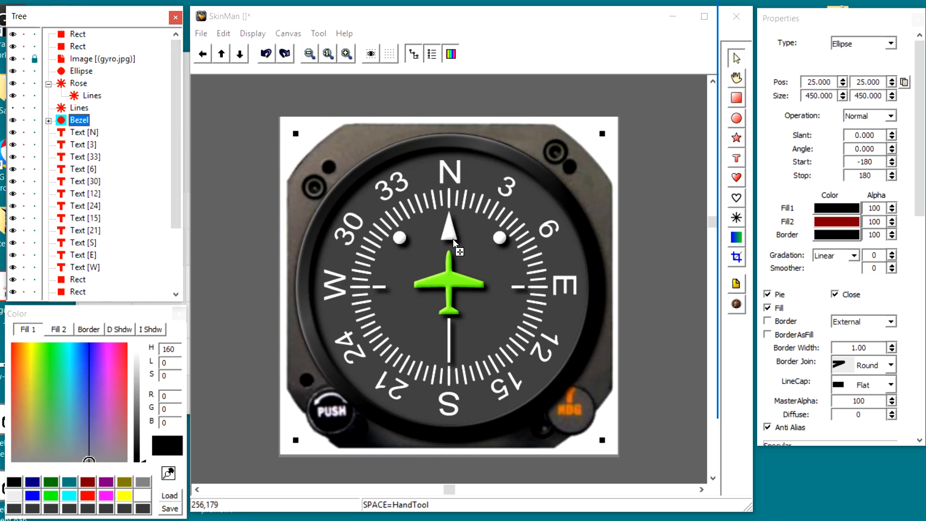
Show only the reference photo and trace the left half of the orange heading marker as a filled shape about 15 by 62
left_click(24, 59)
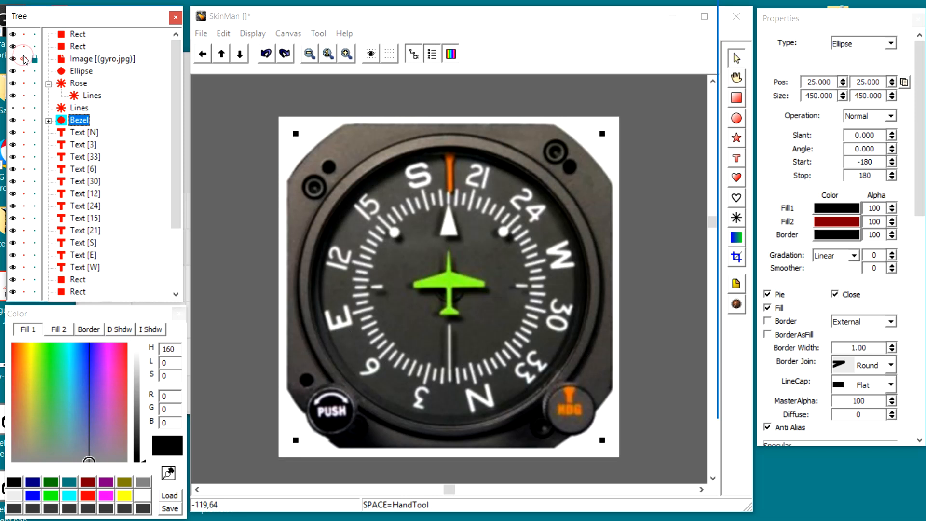
left_click(346, 54)
left_click(347, 54)
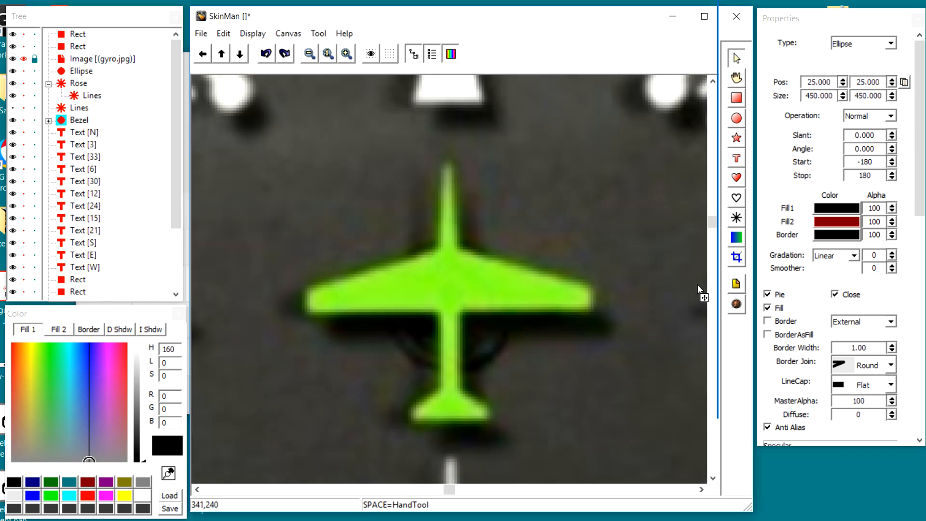
left_click_drag(713, 223, 712, 221)
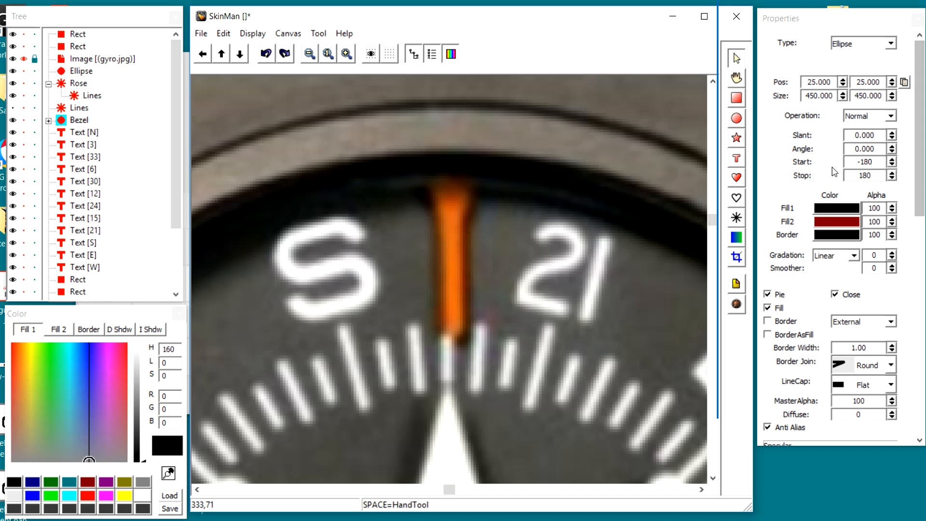
left_click(736, 177)
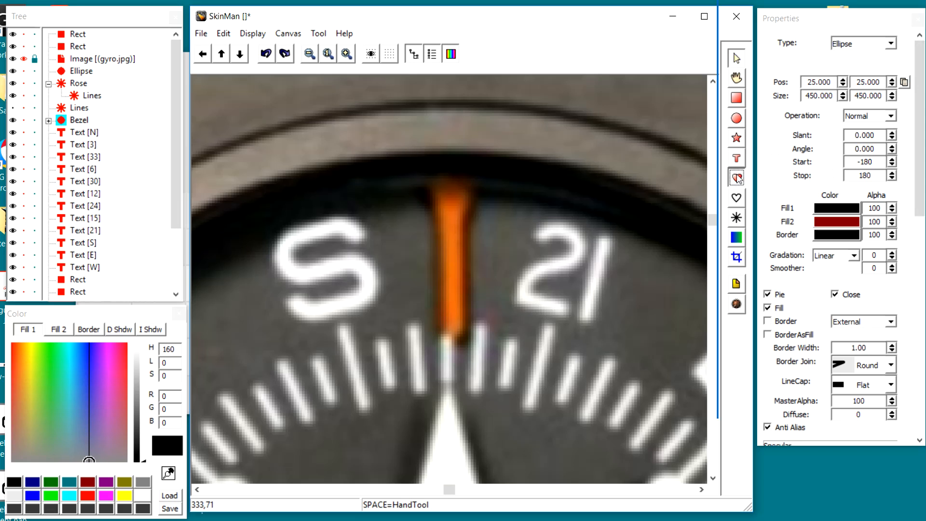
left_click(449, 160)
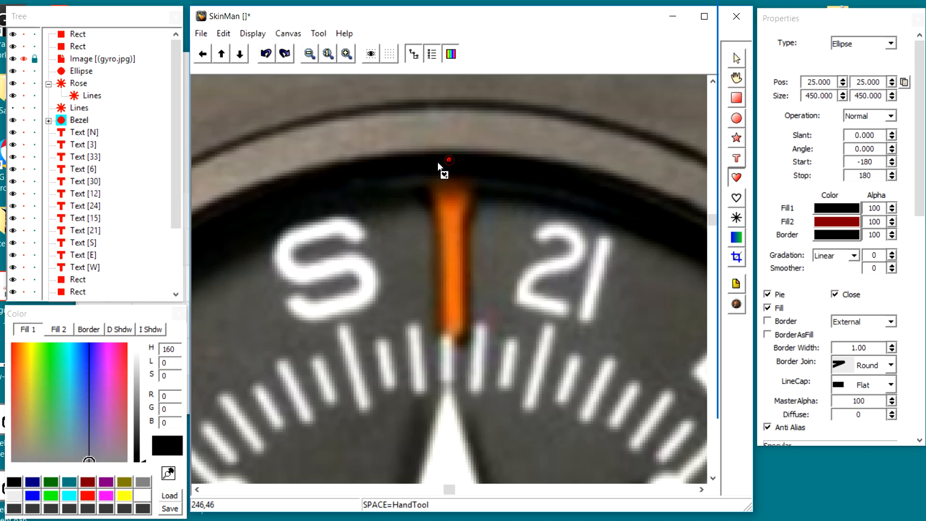
left_click(411, 158)
left_click(432, 198)
left_click(440, 326)
left_click(452, 326)
double_click(450, 158)
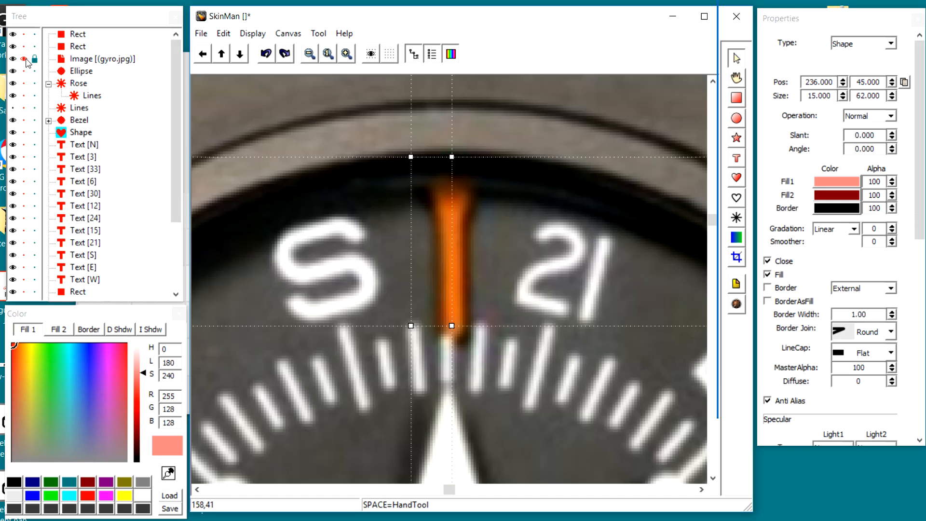
Show the drawn artwork again and move the traced half shape below Text [W] in the object tree
left_click(24, 59)
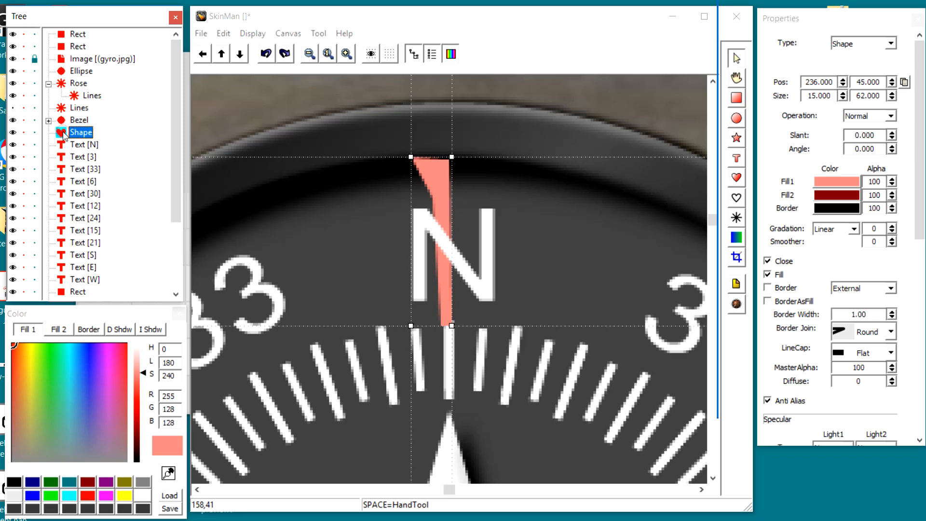
left_click_drag(63, 134, 32, 286)
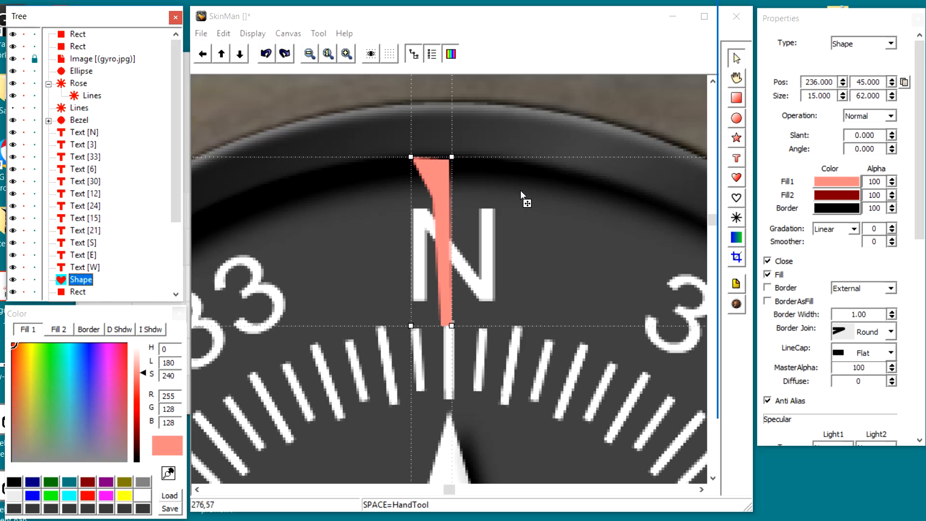
Duplicate the traced half shape in place and mirror the copy horizontally
left_click(438, 173)
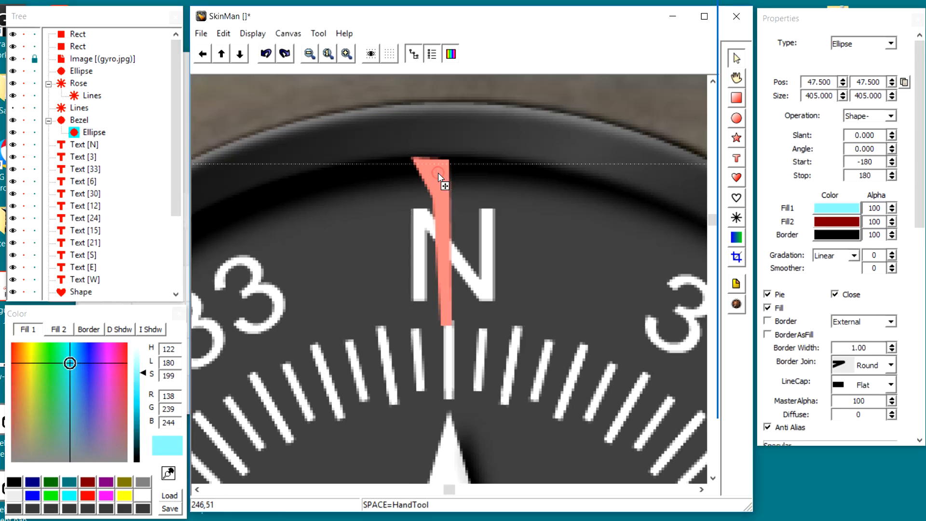
left_click(438, 173)
left_click(438, 173)
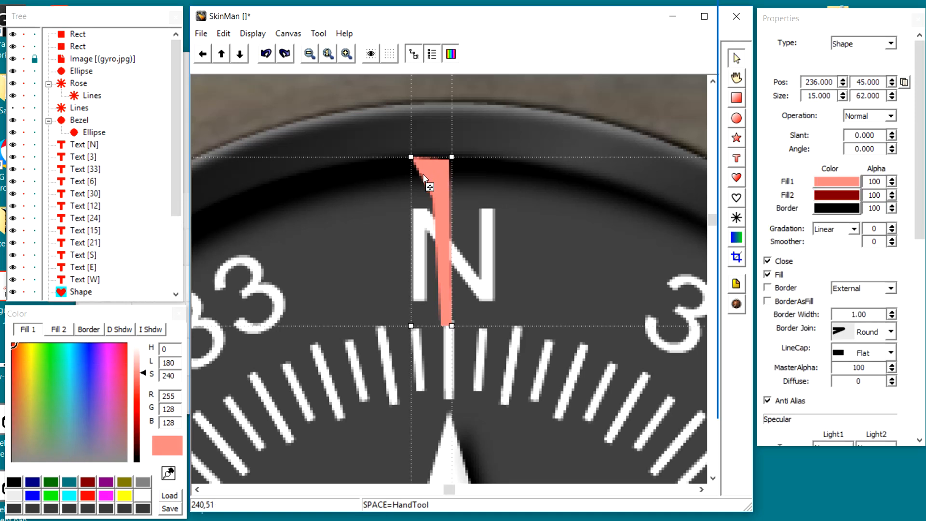
key("ctrl+v")
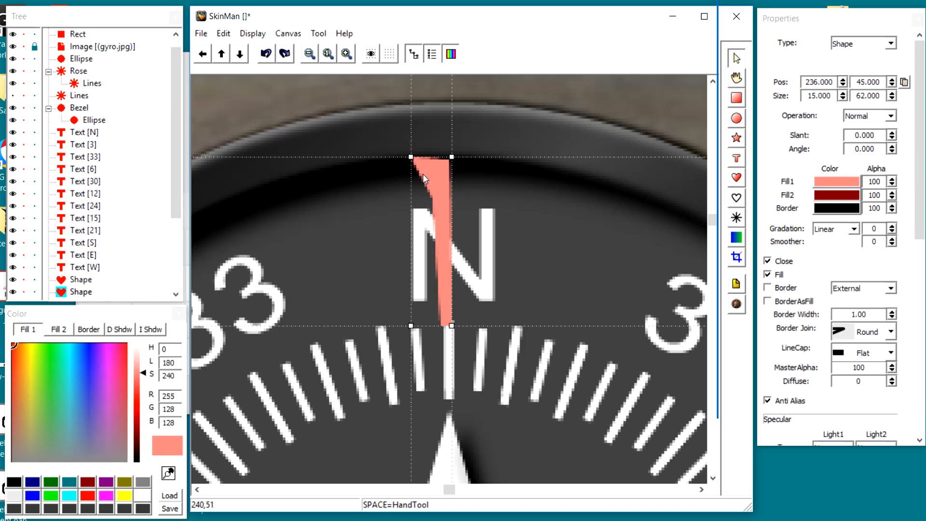
right_click(429, 180)
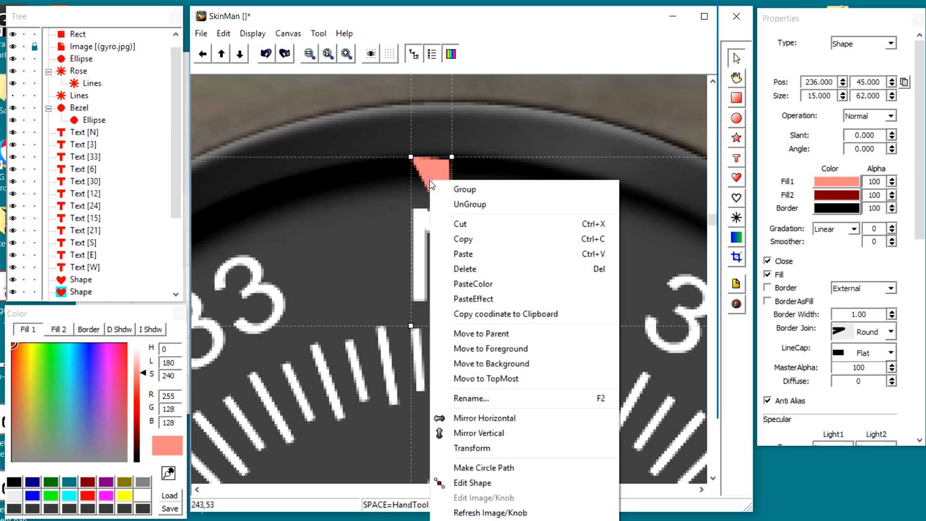
left_click(502, 424)
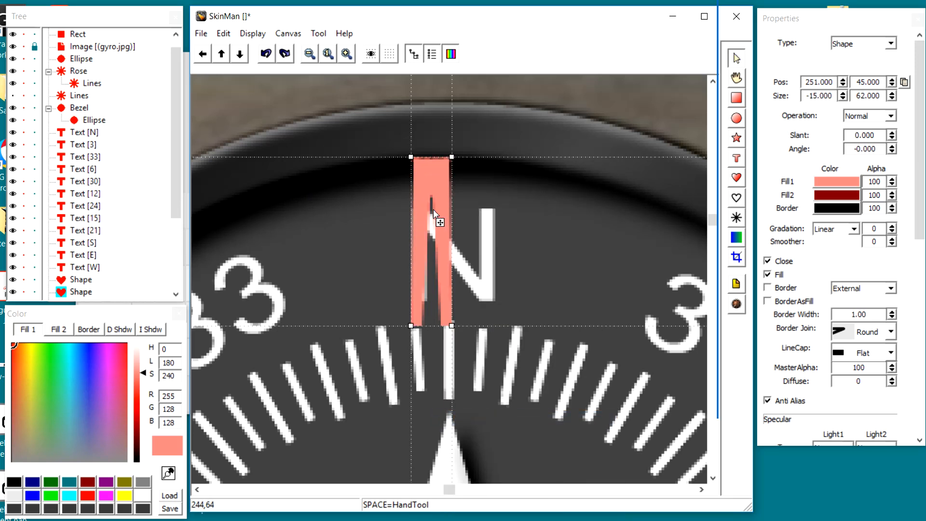
Nudge the mirrored half right to X position 261 so both halves form one symmetrical marker
key("Right")
key("Right")
key("Right")
key("Right")
key("Right")
key("Right")
key("Right")
key("Right")
key("Right")
key("Right")
key("Right")
key("Right")
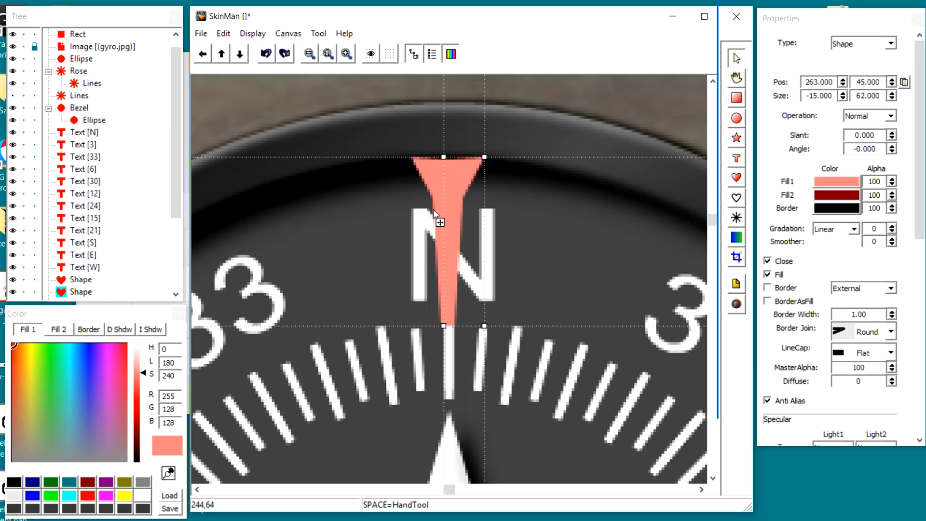
key("Left")
key("Left")
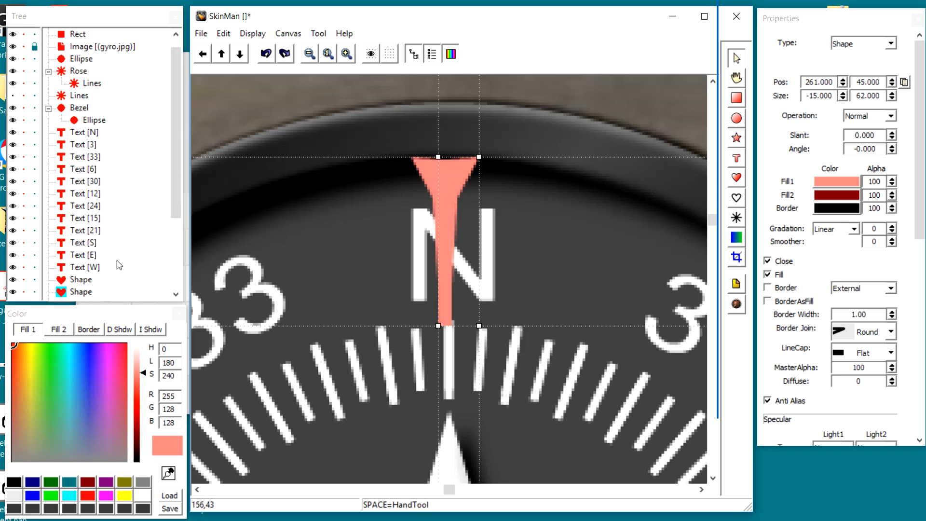
Nest the mirrored half under the original shape in the object tree and set its operation to Shape+
left_click_drag(65, 293, 70, 285)
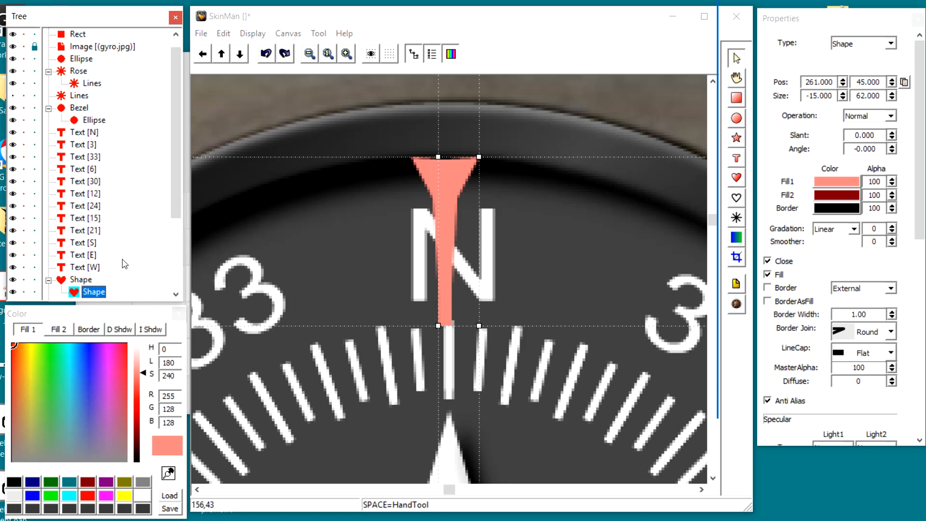
left_click(890, 116)
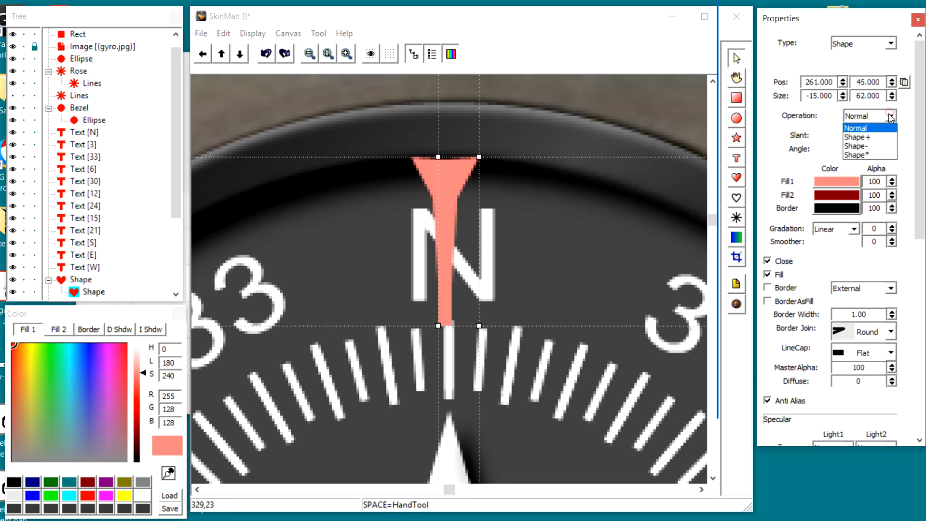
left_click(883, 138)
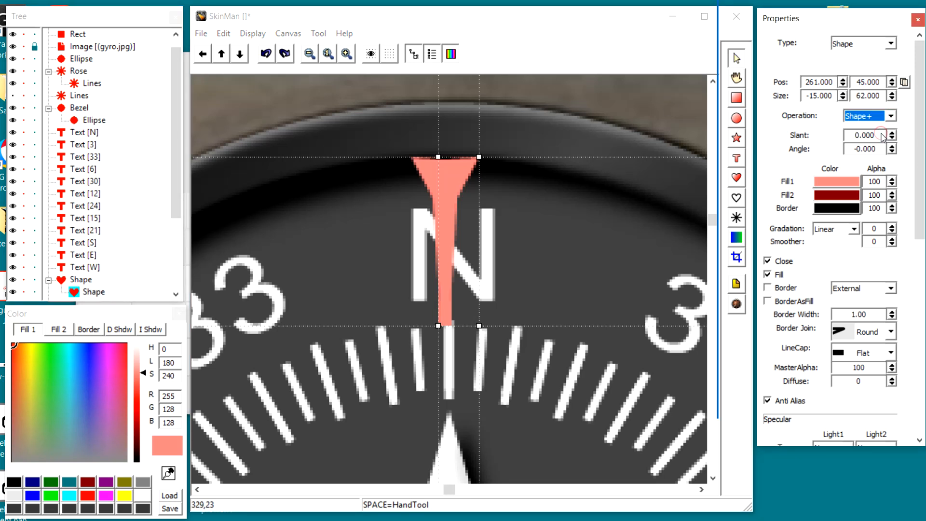
left_click_drag(924, 222, 915, 311)
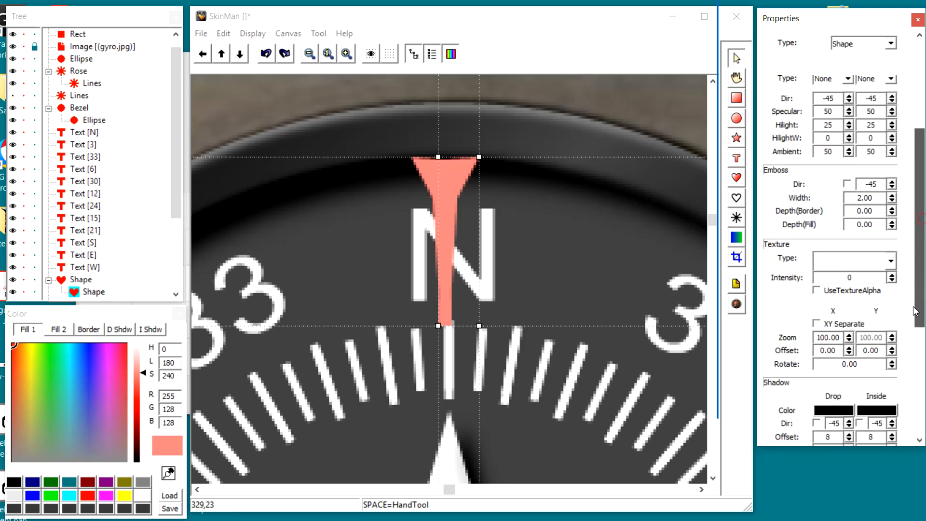
left_click(892, 222)
left_click(893, 227)
left_click(892, 227)
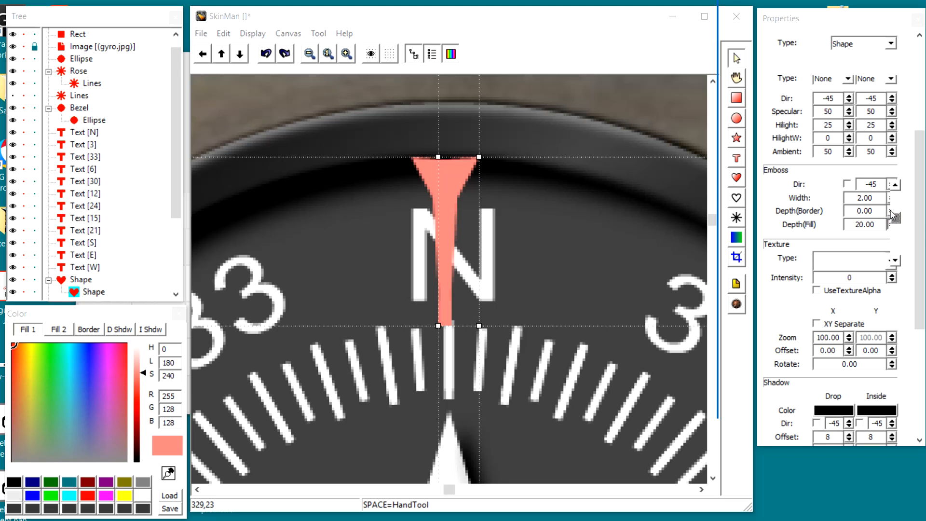
left_click(893, 227)
left_click(892, 222)
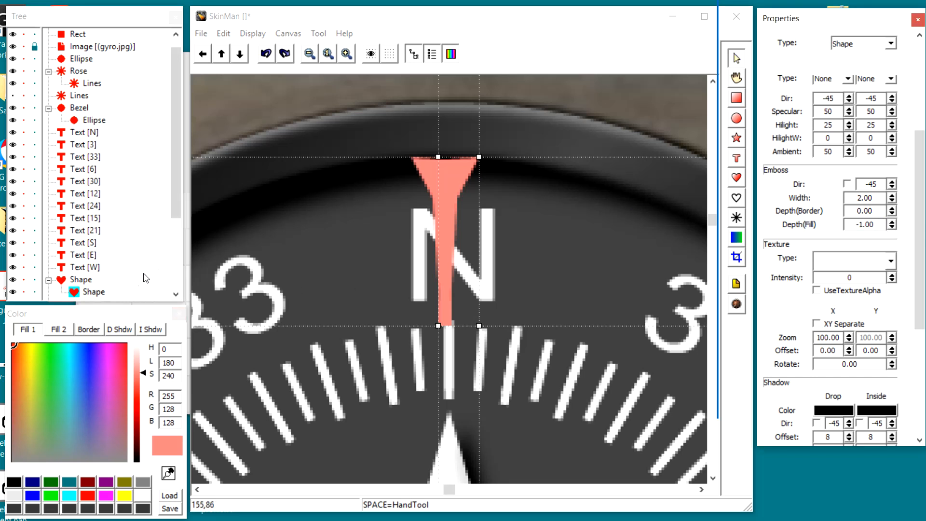
Set the emboss fill depth of the parent marker shape to 5
left_click(79, 281)
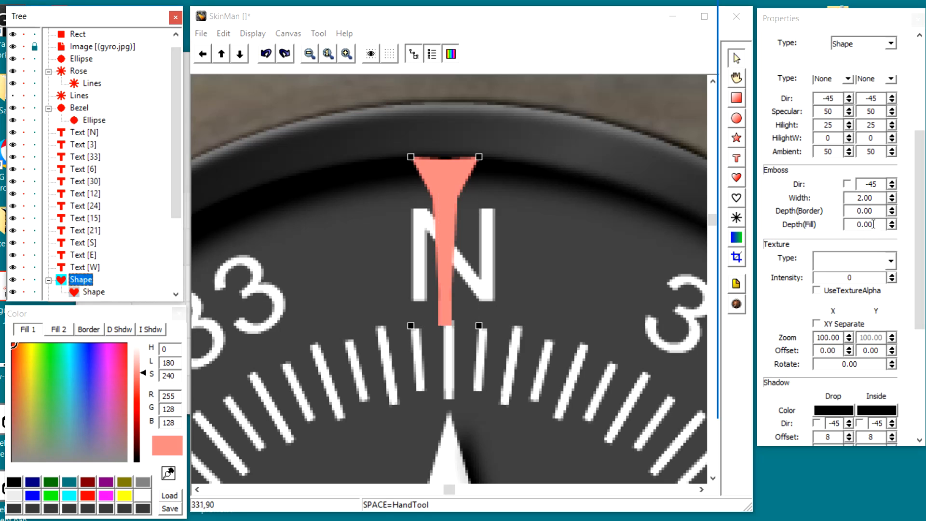
left_click(892, 222)
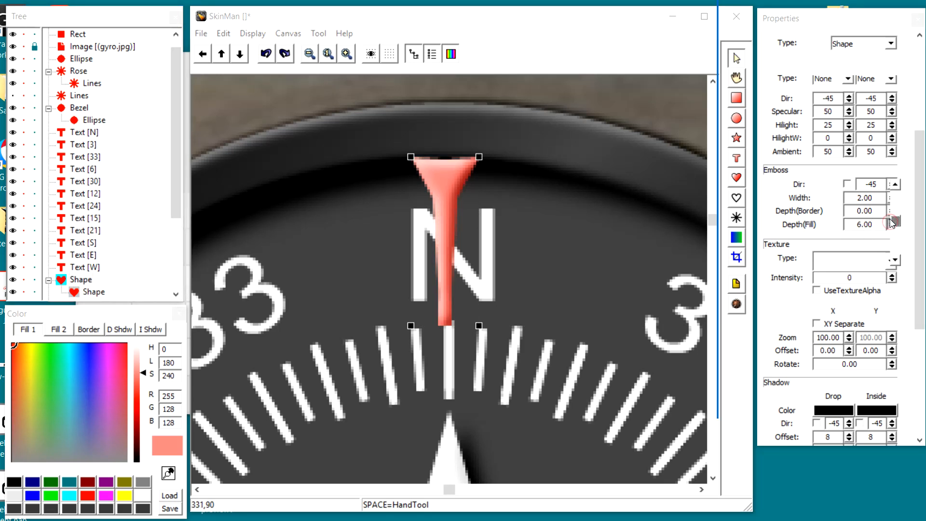
left_click(892, 226)
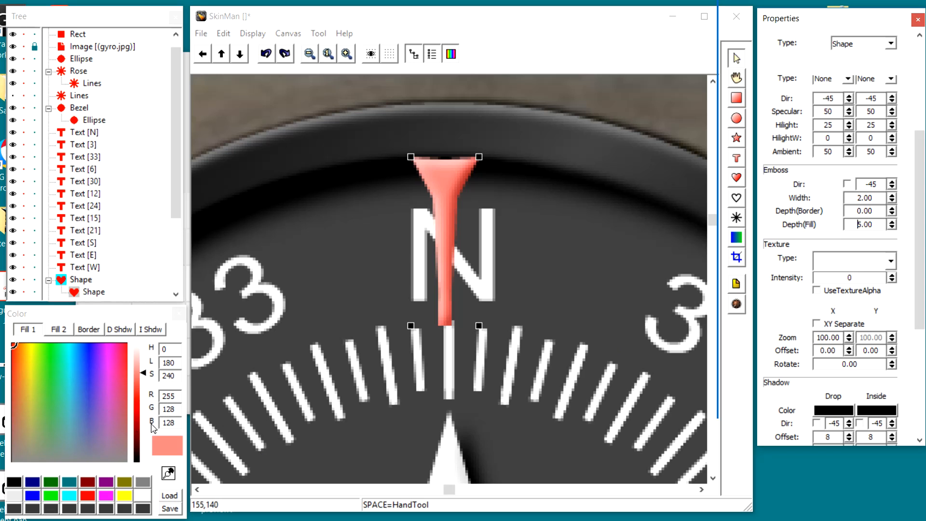
Set the marker shape's Fill 1 colour to orange with RGB values 238, 116, 17
left_click(177, 396)
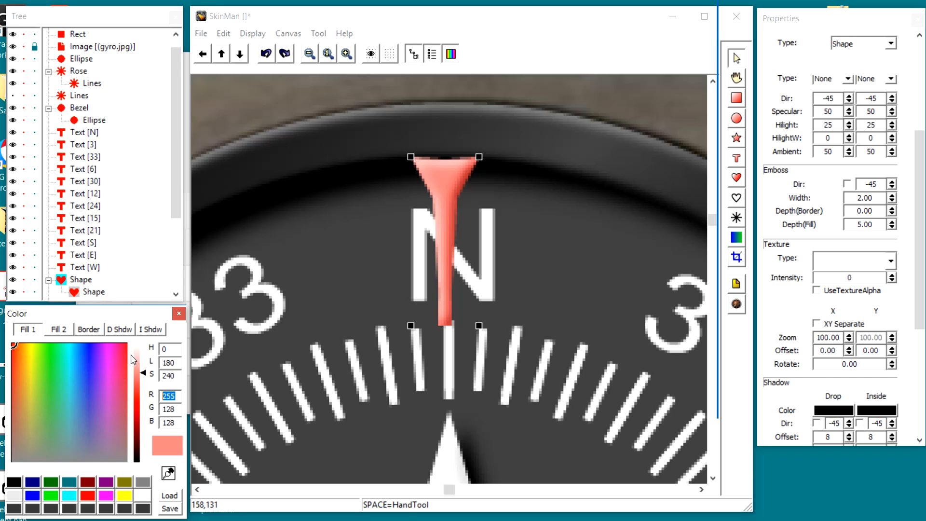
type("238")
key("Tab")
type("116")
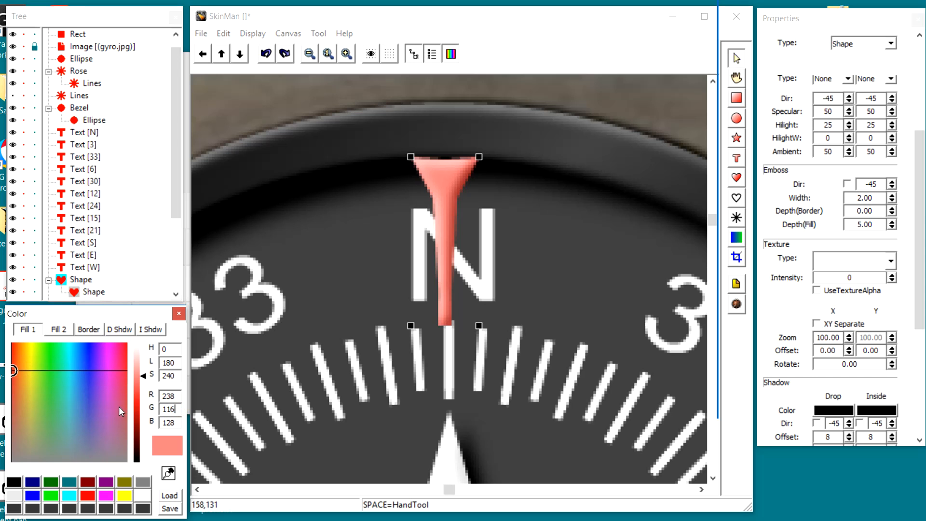
key("Tab")
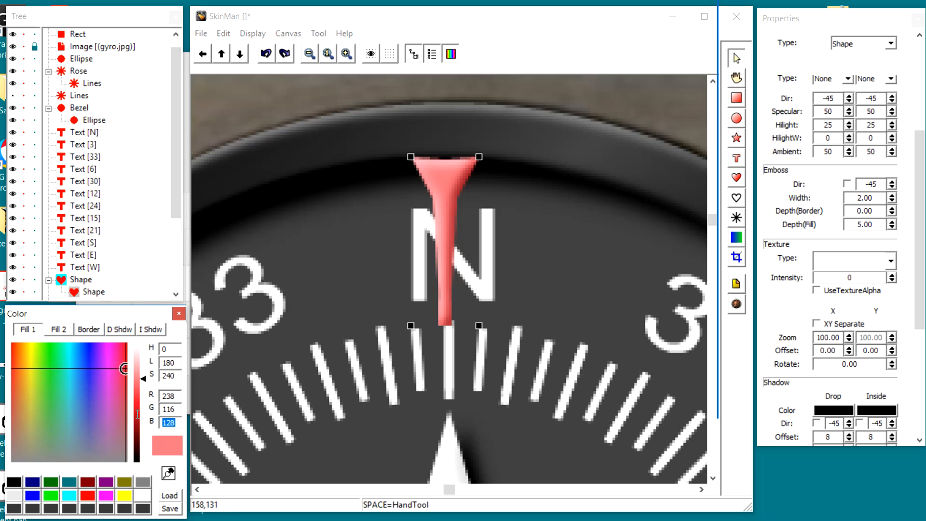
type("7")
key("Return")
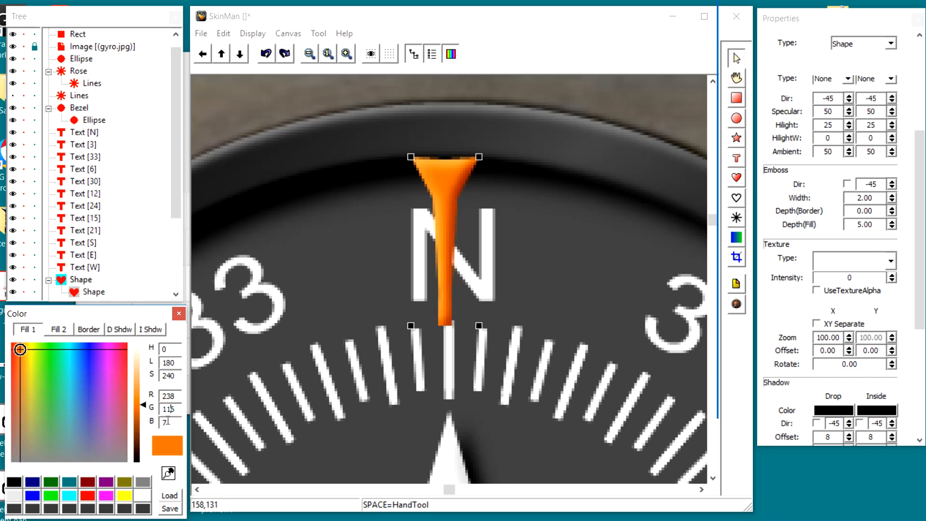
double_click(166, 422)
left_click(171, 410)
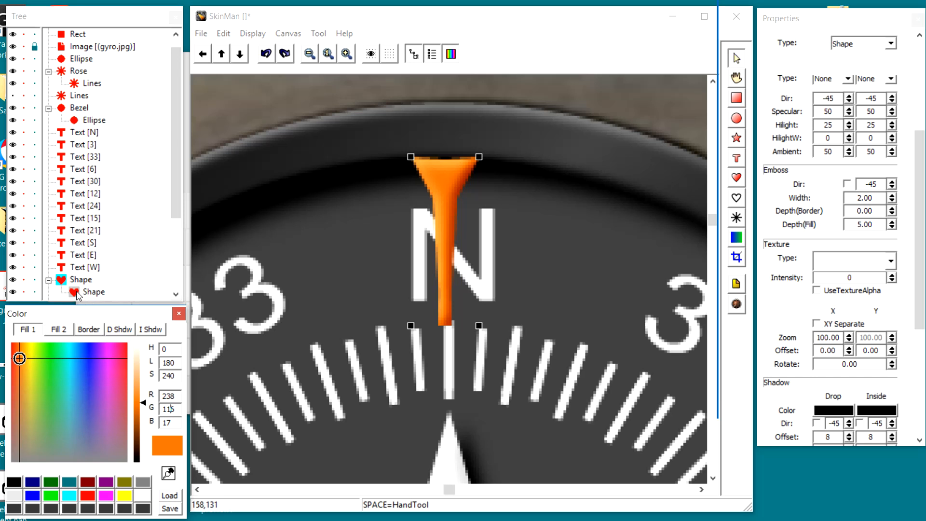
Move the orange marker shape group between Lines and Bezel in the object tree, beneath the bezel and the N
left_click(61, 282)
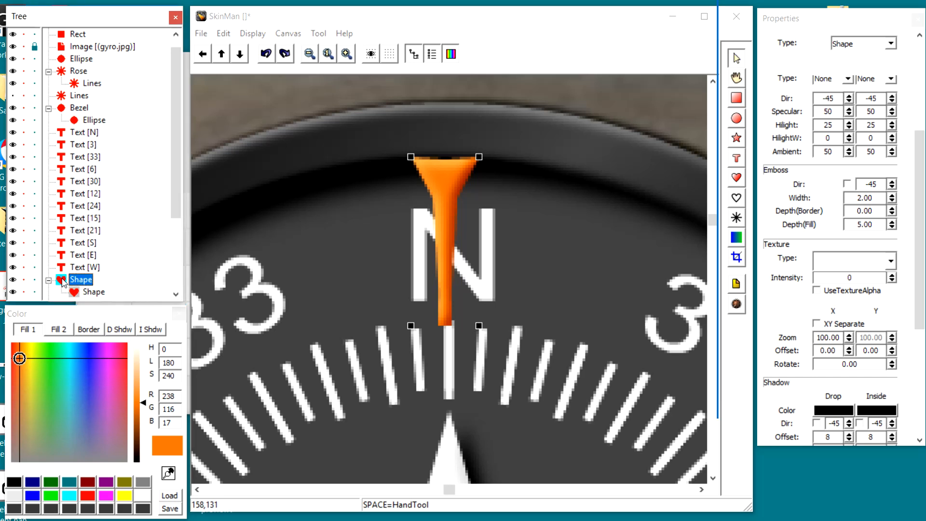
left_click_drag(62, 282, 86, 99)
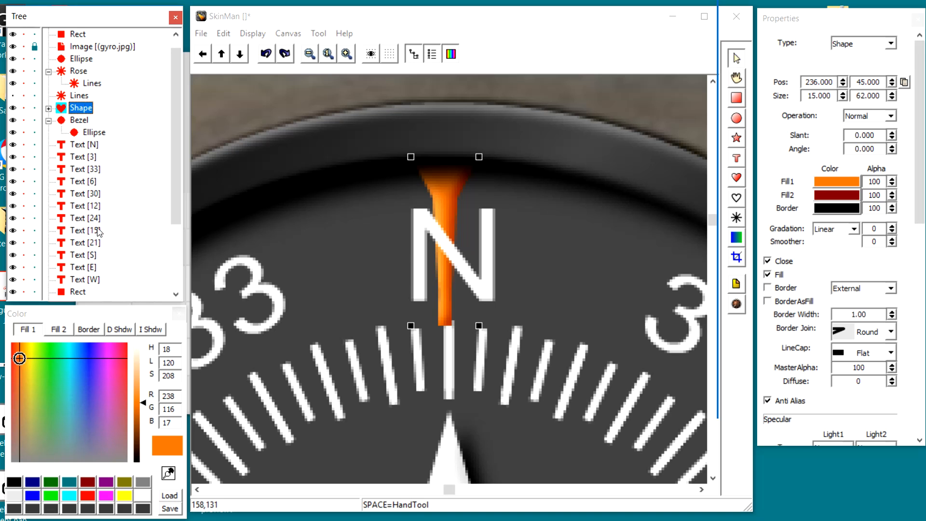
Move all twelve text labels, from N through W, into the Rose group in the object tree
left_click(61, 145)
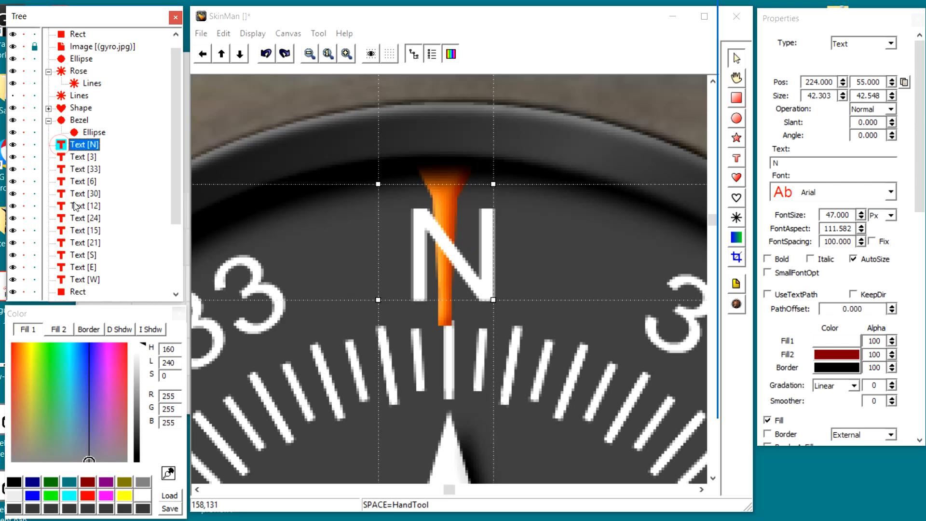
left_click(82, 280, "shift")
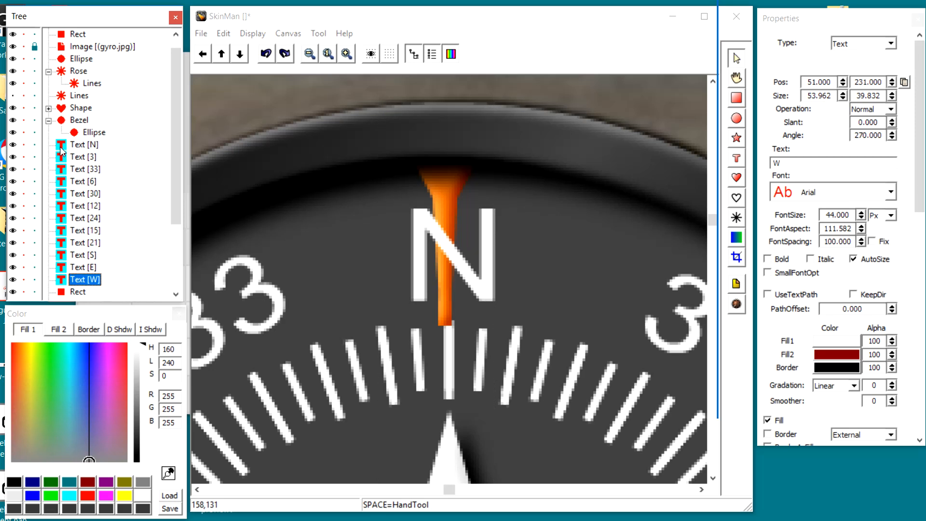
left_click_drag(61, 145, 85, 73)
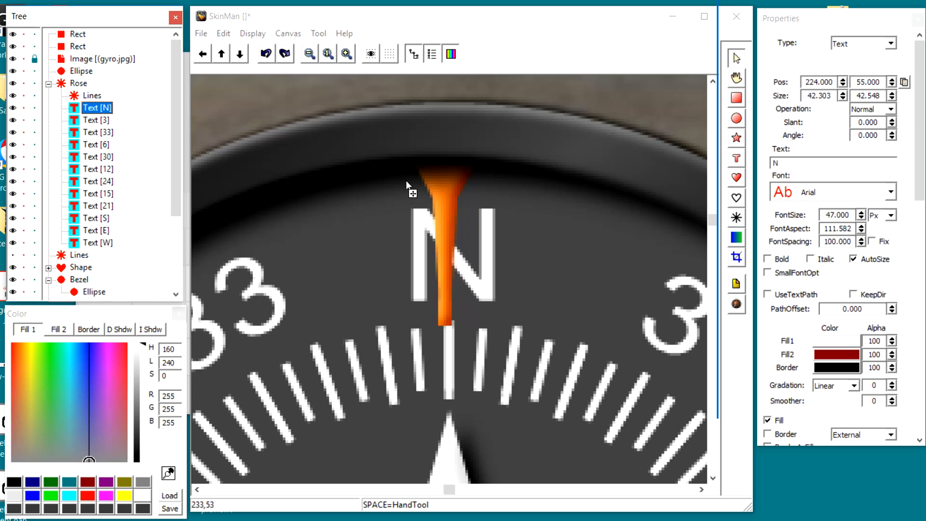
Shift the parent orange marker shape 2 px to the right, to X position 238
left_click(449, 216)
left_click(449, 216)
left_click(449, 216)
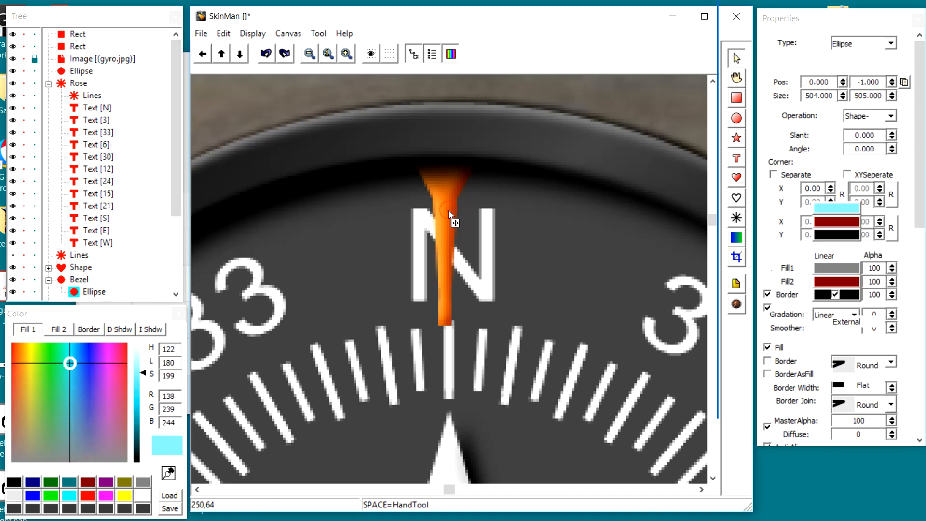
left_click(449, 216)
left_click(449, 216)
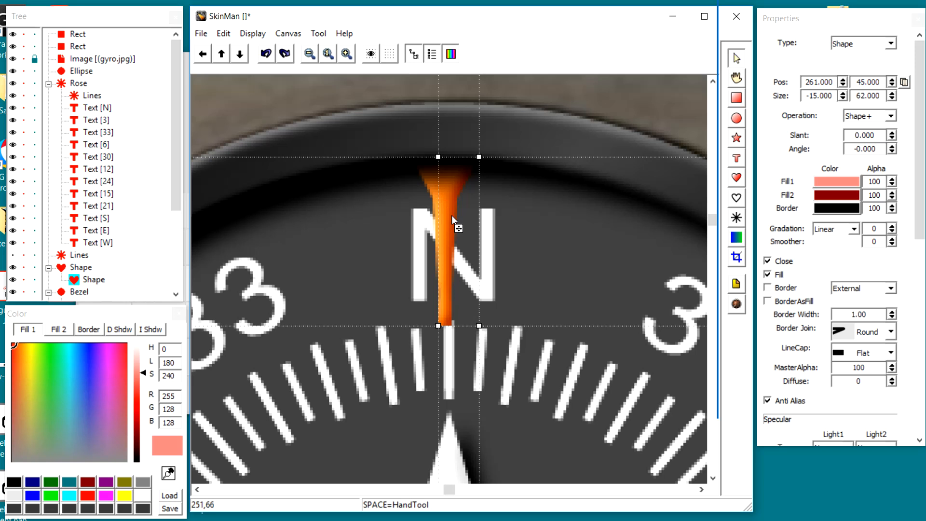
left_click(75, 270)
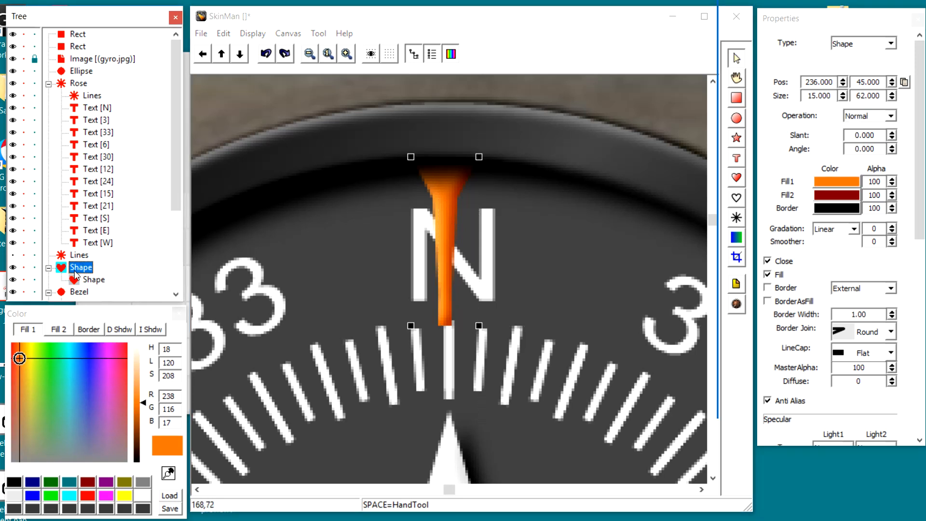
key("Right")
key("Right")
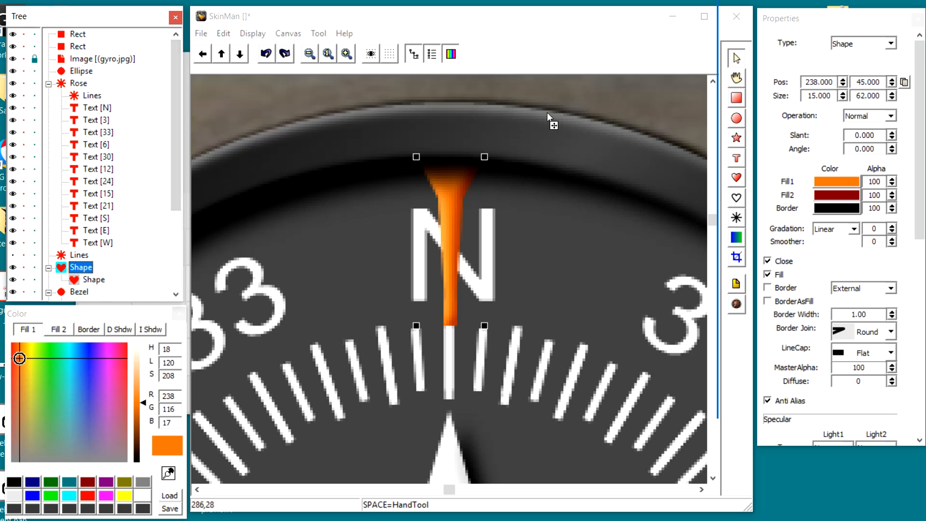
left_click(329, 53)
scroll(395, 123, "down", 1)
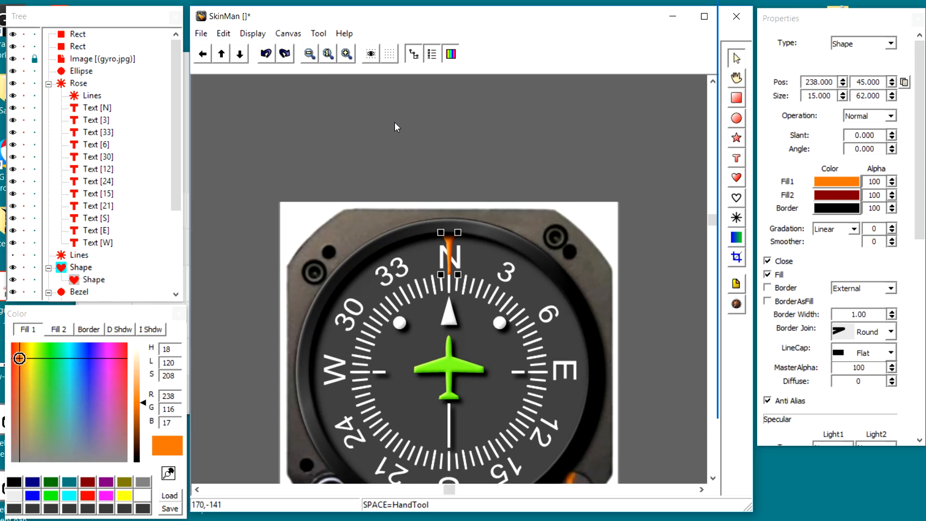
scroll(395, 123, "down", 3)
left_click(370, 109)
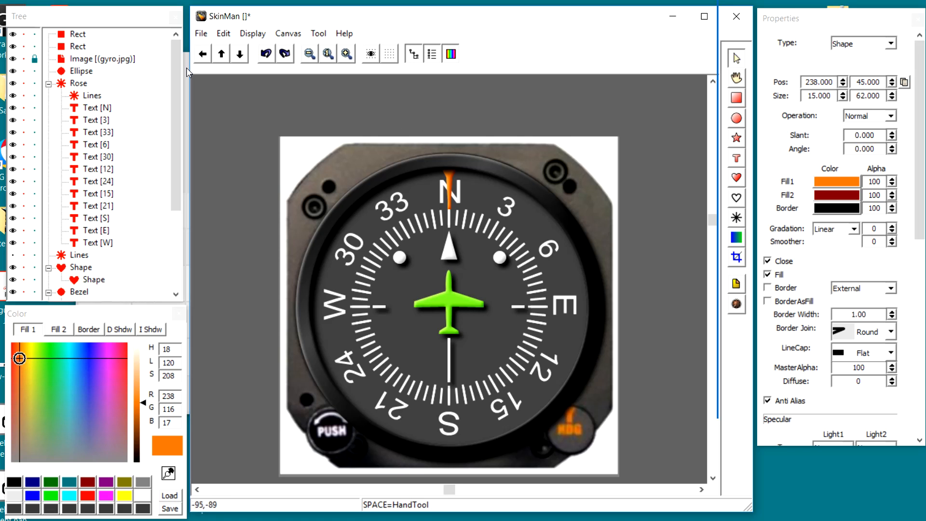
Set the emboss fill depth of the parent orange marker shape to 4
left_click(23, 60)
left_click(22, 60)
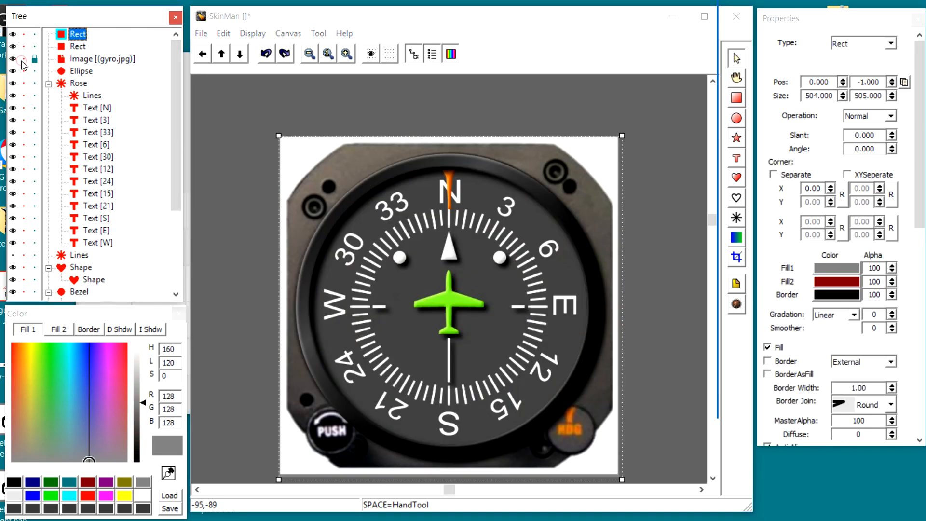
left_click(448, 176)
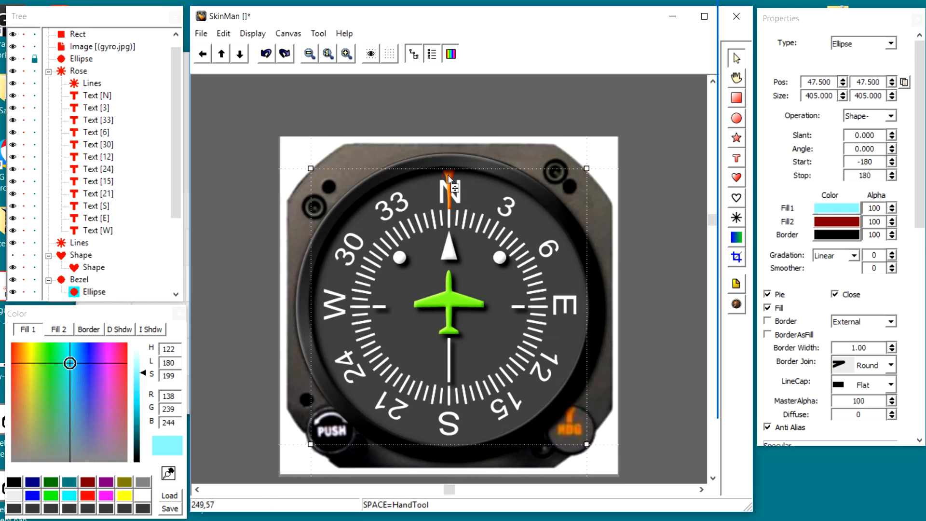
left_click(448, 177)
left_click(448, 177)
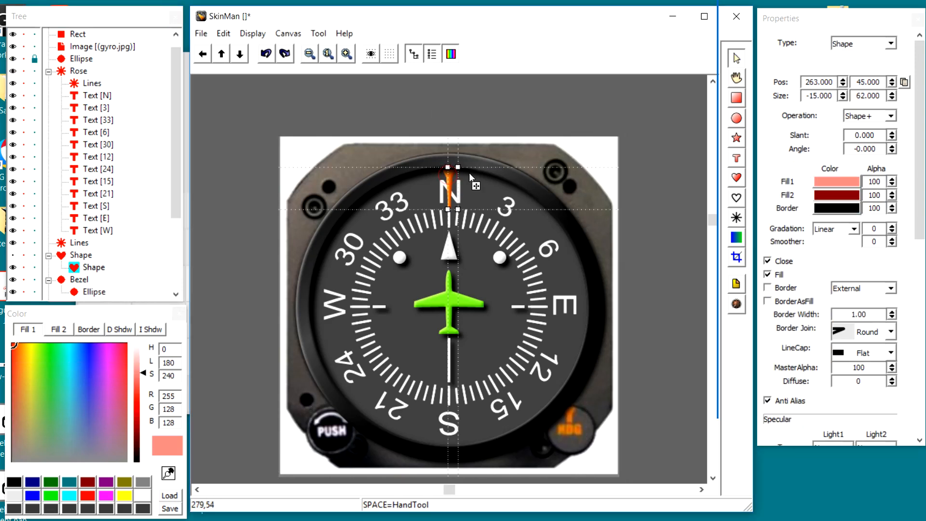
left_click(450, 182)
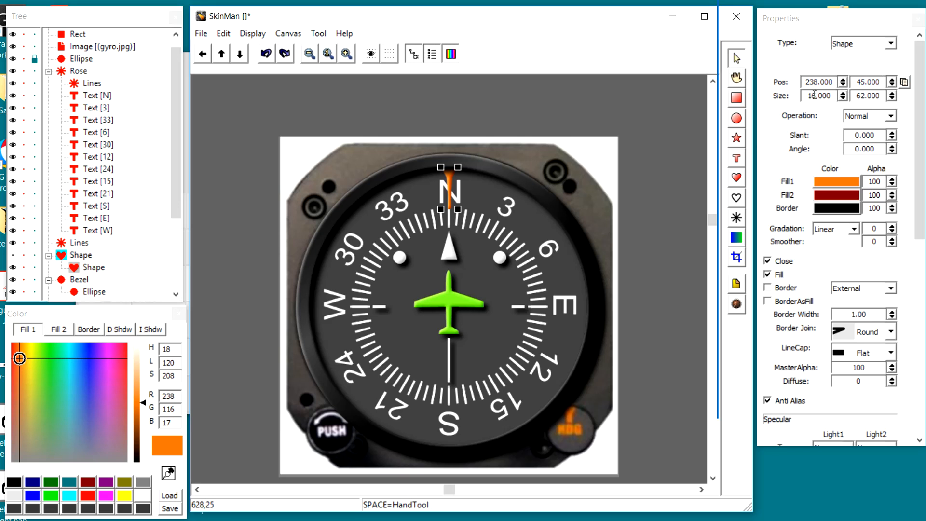
scroll(814, 95, "up", 1)
scroll(815, 95, "down", 1)
scroll(815, 95, "down", 2)
left_click_drag(916, 224, 923, 342)
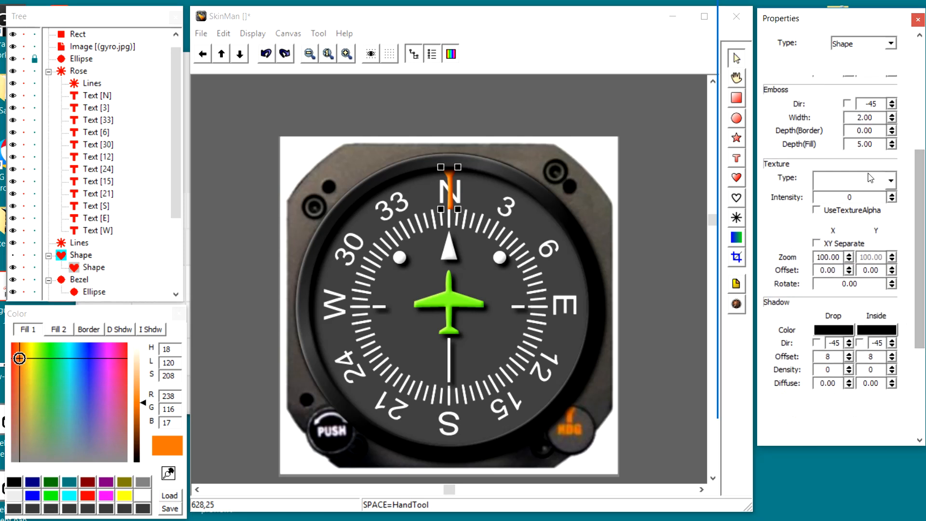
right_click(860, 147)
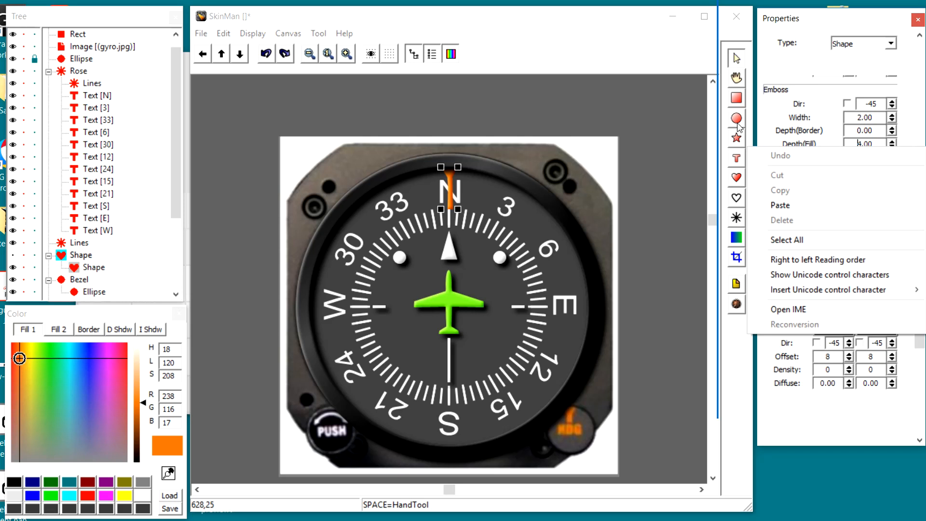
left_click(684, 126)
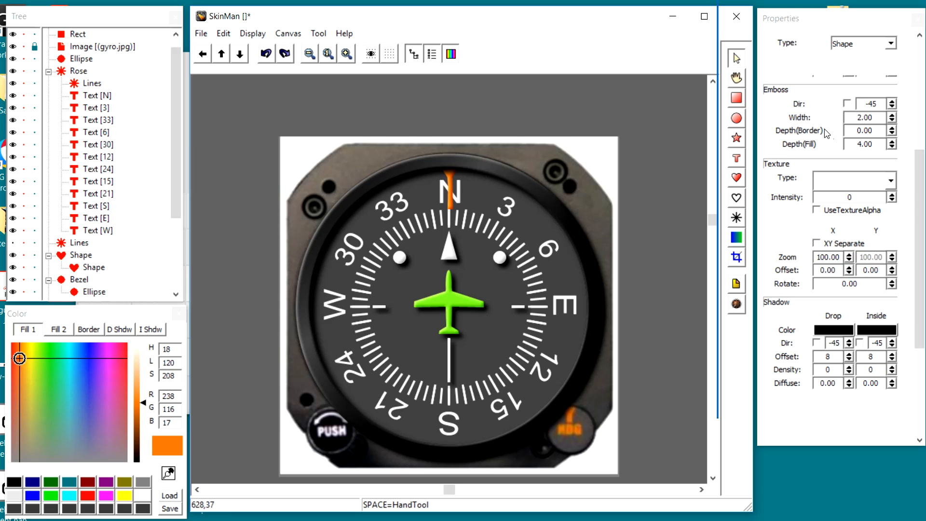
Draw a circle covering the PUSH knob, with an emboss fill depth of 3 and a dark grey Fill 1 of RGB 64, 64, 64
left_click(736, 119)
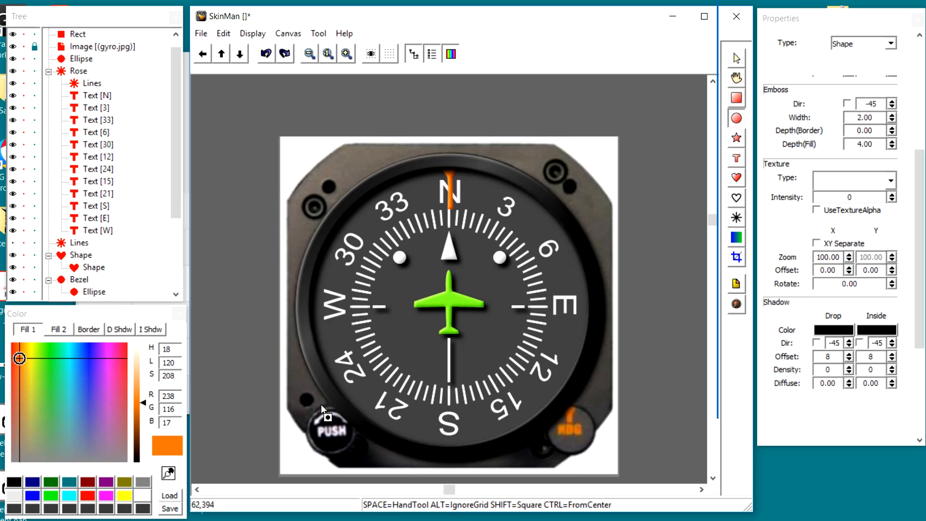
left_click_drag(310, 412, 335, 432)
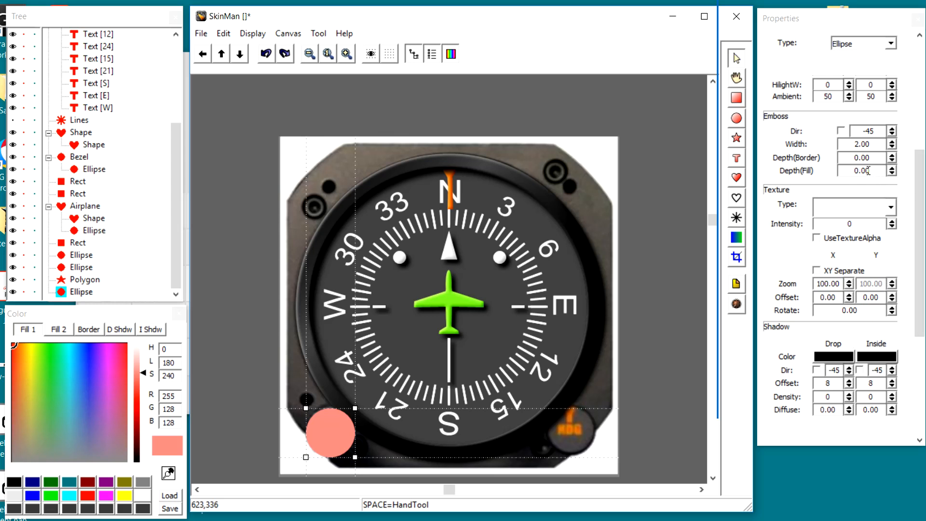
scroll(868, 171, "up", 1)
left_click(736, 118)
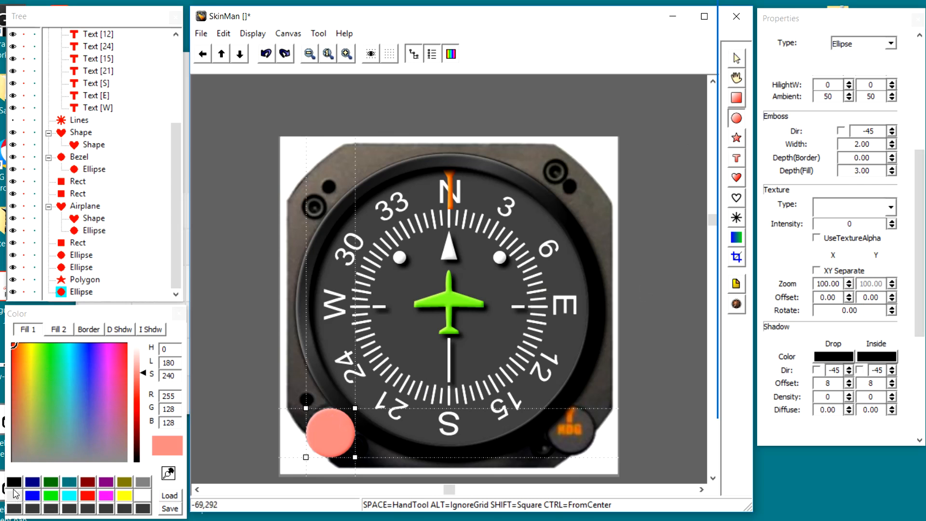
left_click(14, 509)
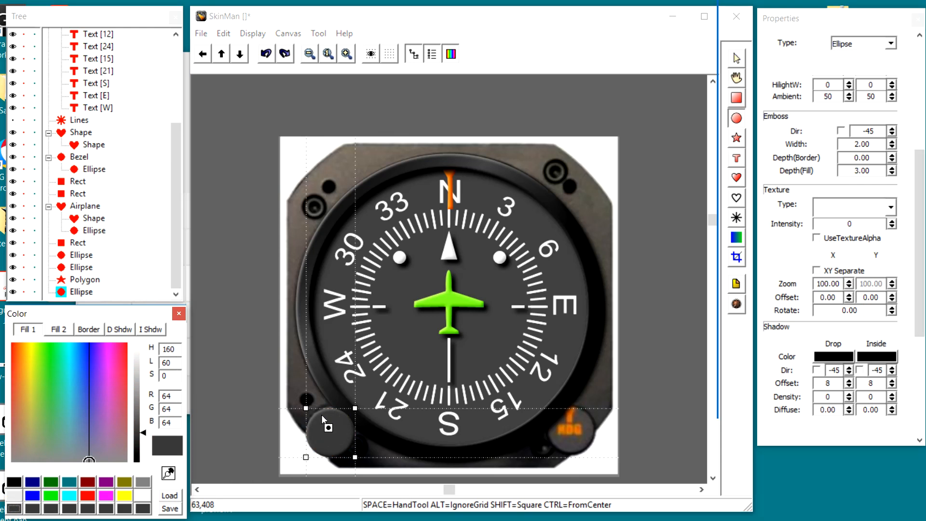
Draw a smaller circle inside the dark grey knob circle and align the two by horizontal center and vertical center
left_click_drag(323, 415, 334, 434)
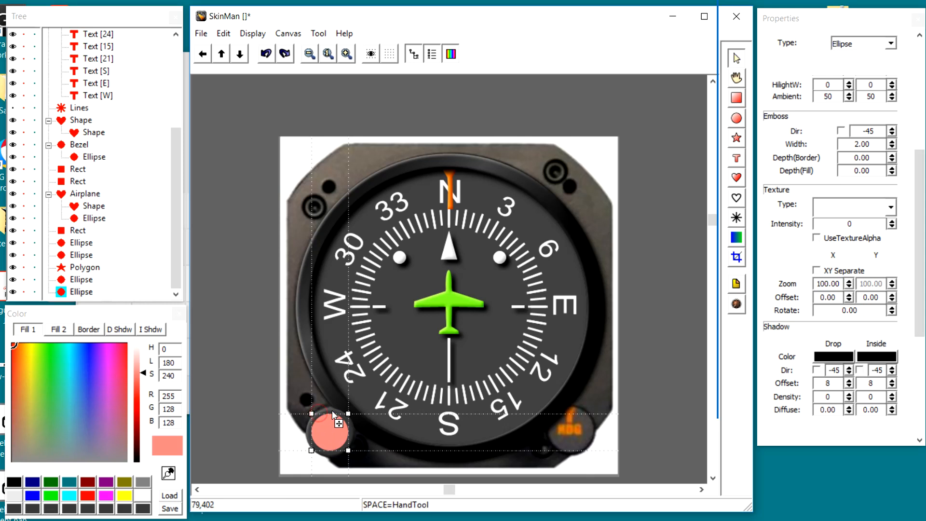
left_click(333, 413)
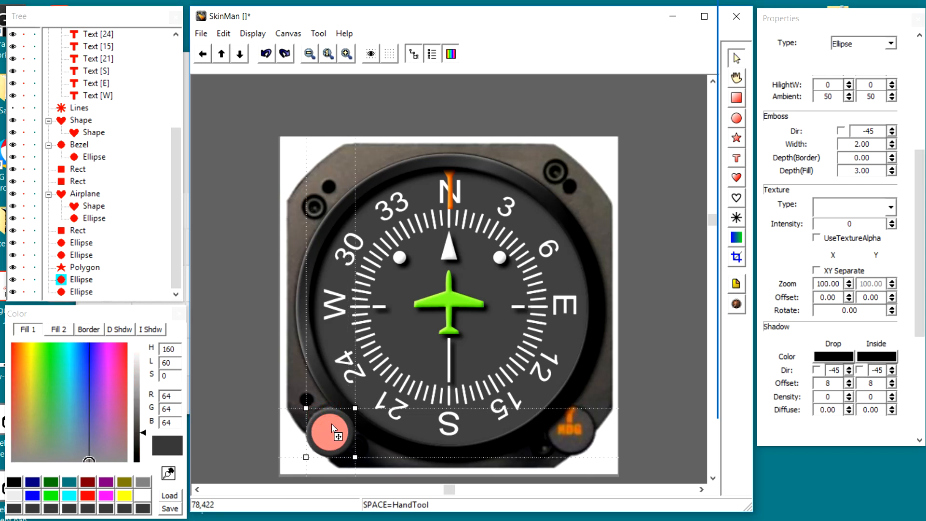
left_click(332, 425)
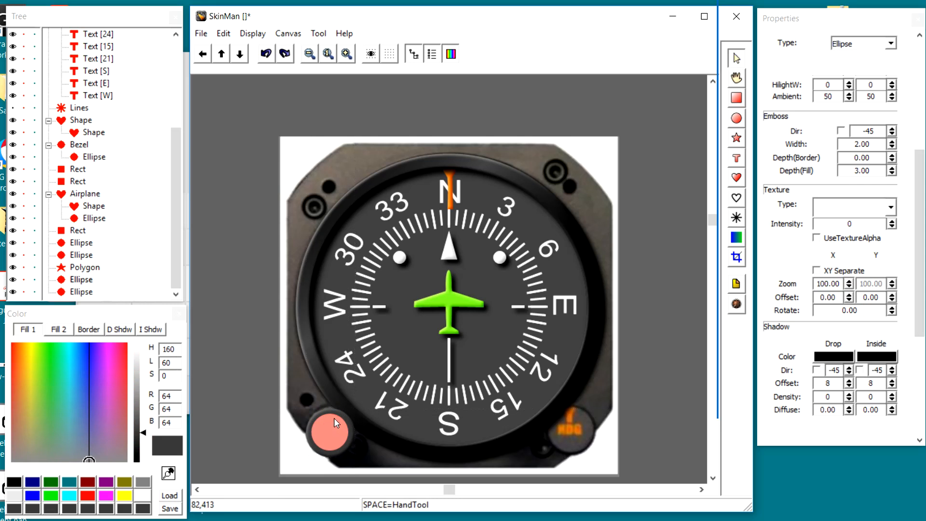
left_click(330, 415)
left_click(328, 414, "shift")
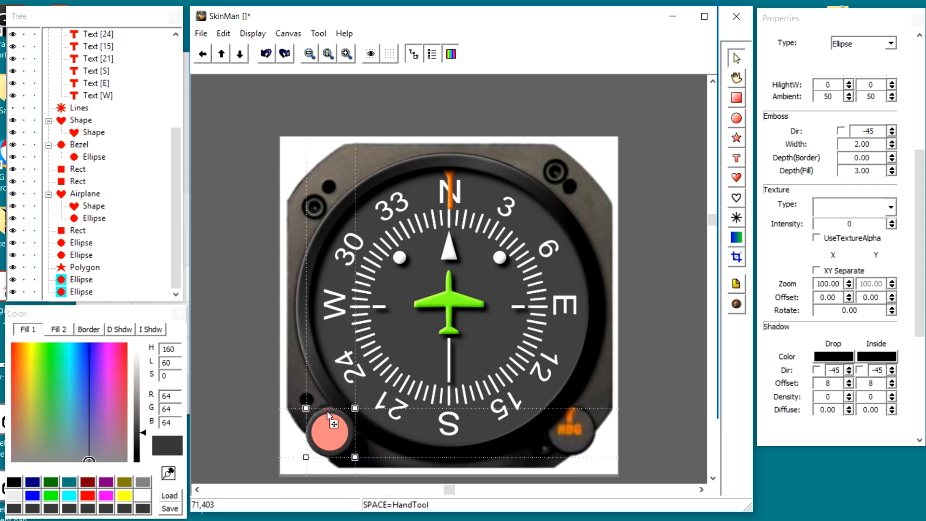
right_click(325, 424)
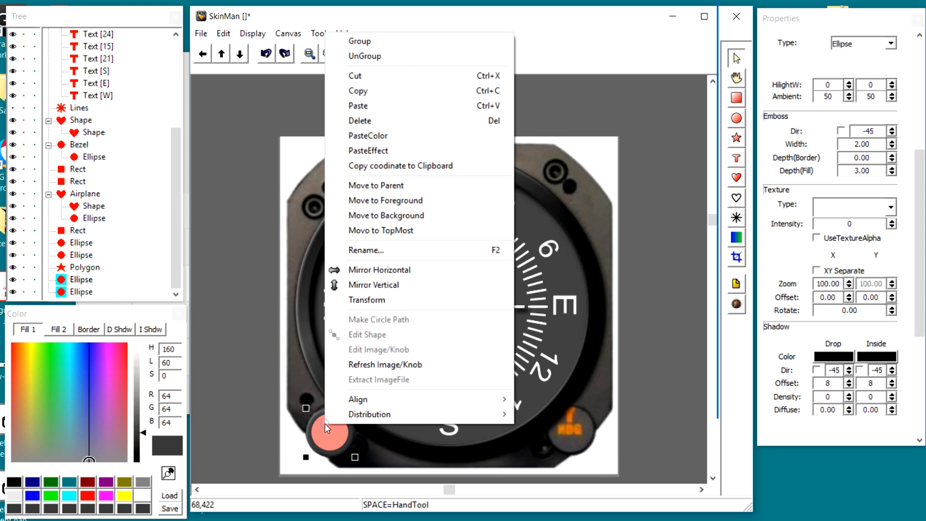
mouse_move(362, 399)
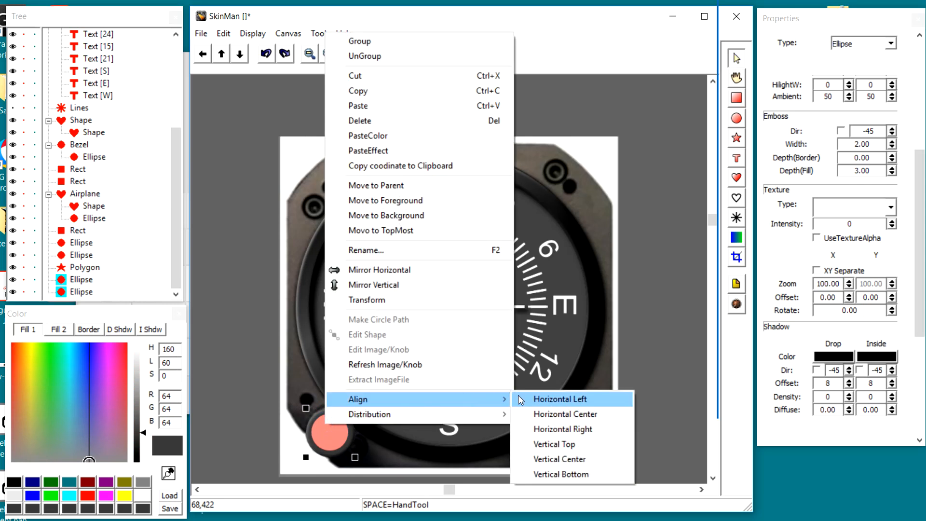
left_click(534, 408)
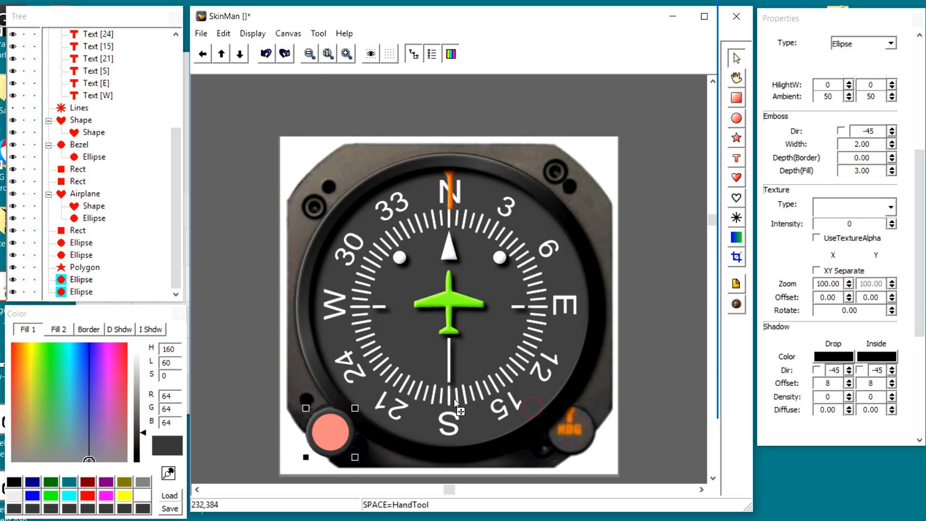
right_click(328, 427)
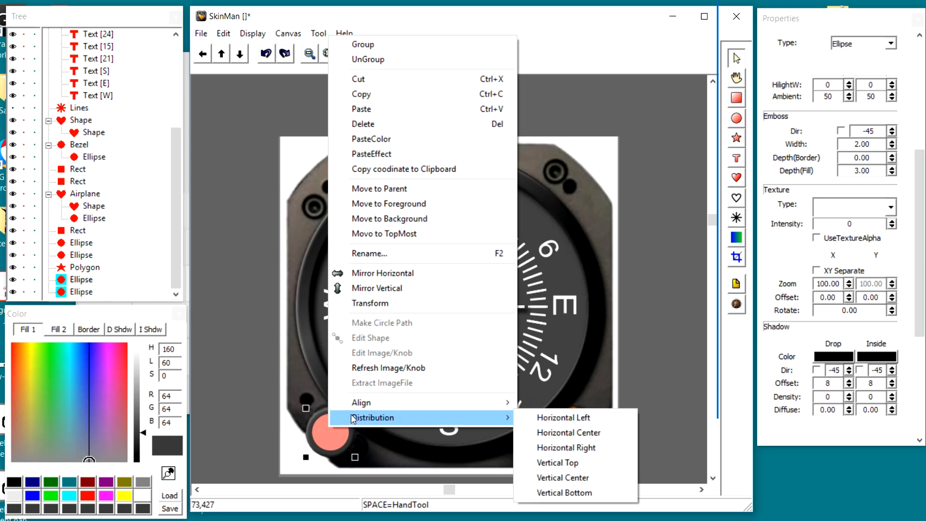
mouse_move(359, 402)
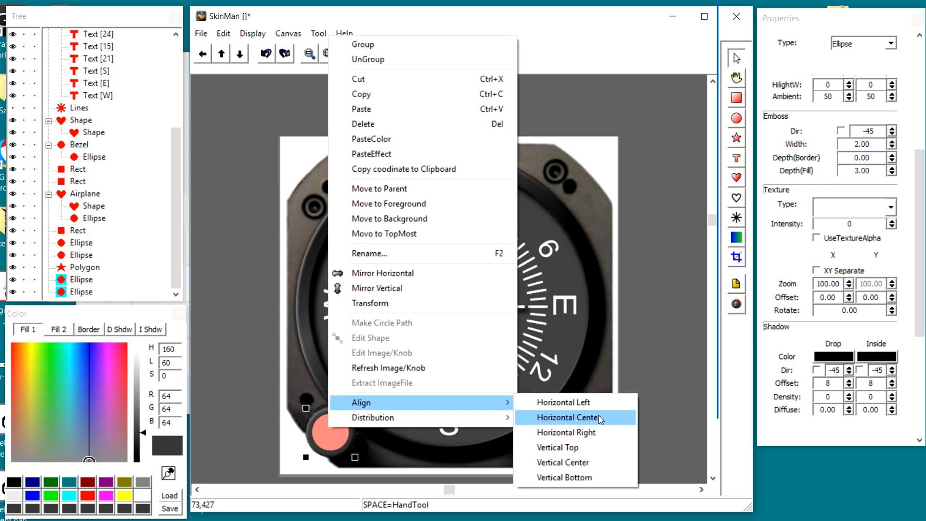
left_click(589, 462)
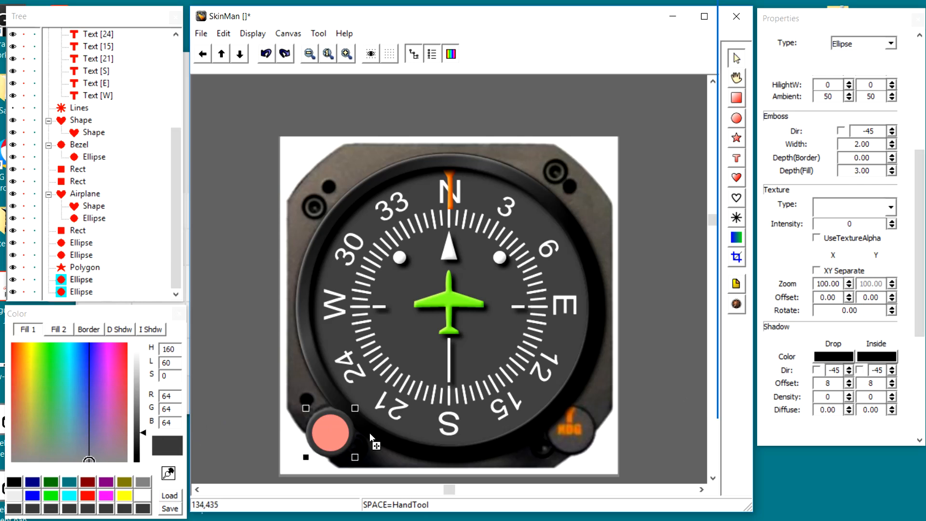
Set the inner knob circle's Fill 1 colour to near-black with RGB values 23, 23, 23
left_click(322, 432)
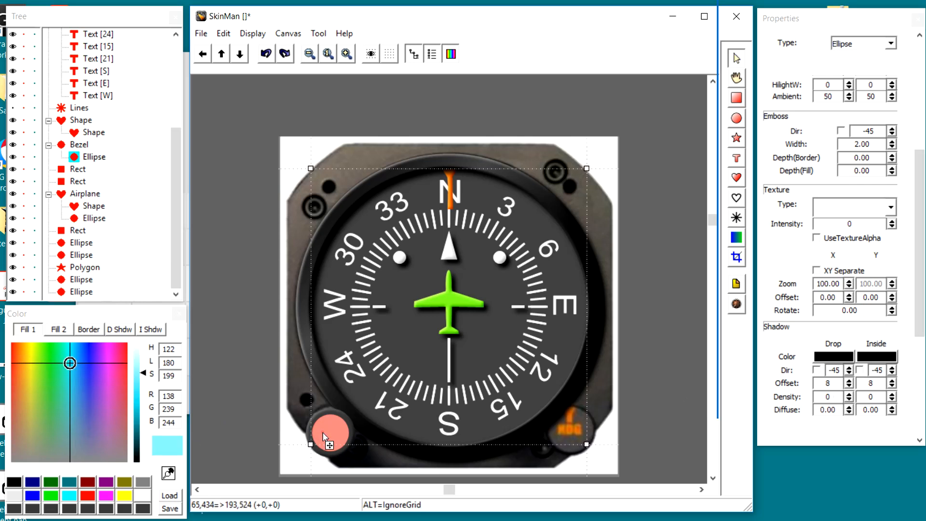
left_click(324, 434)
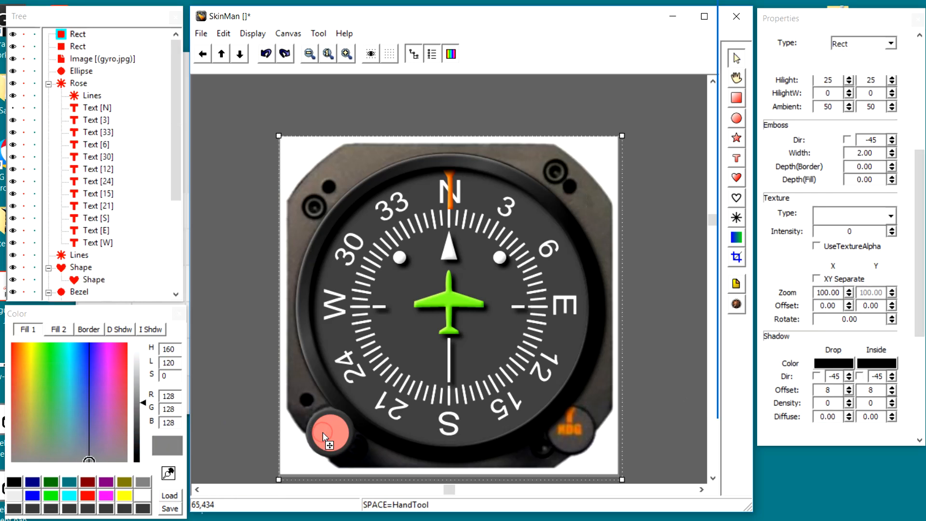
left_click(323, 434)
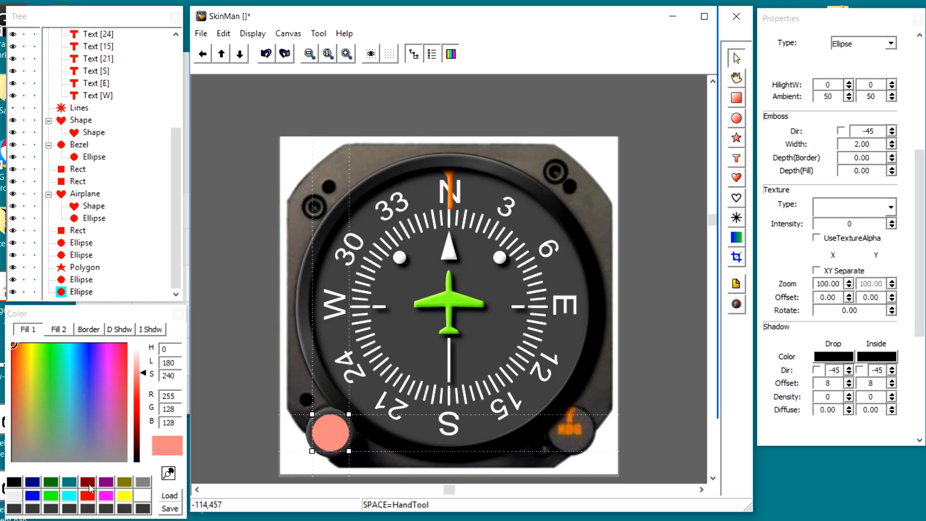
left_click(18, 482)
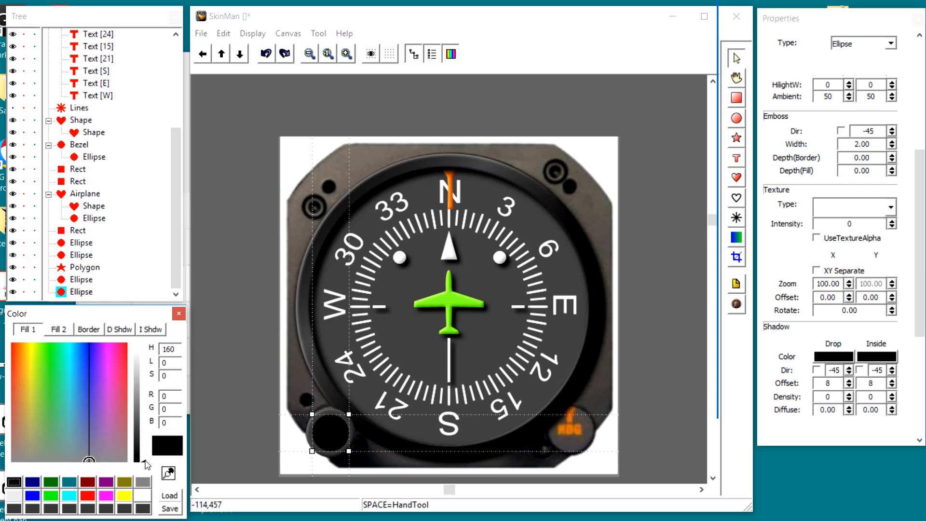
left_click_drag(146, 465, 147, 456)
left_click(219, 385)
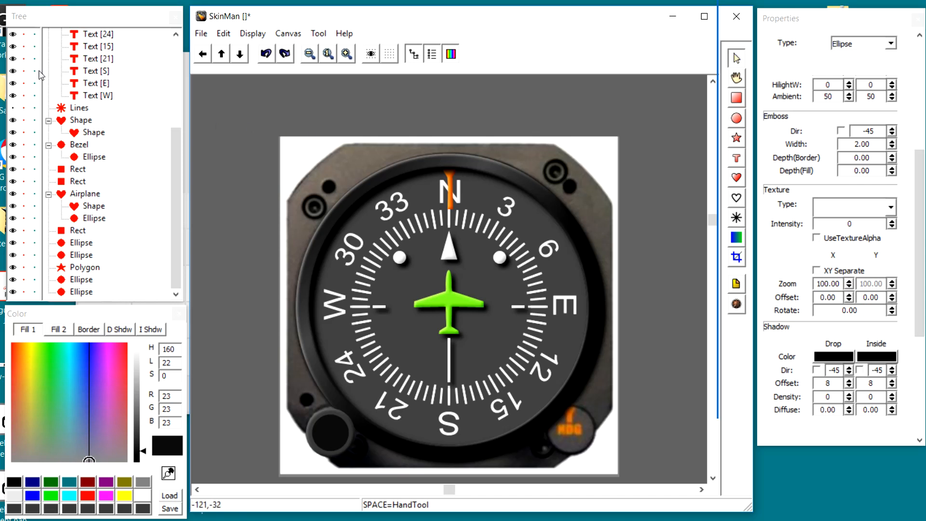
Hide the gyro.jpg reference image and draw a circle about 39 by 39 inside the near-black PUSH knob circle
scroll(19, 46, "up", 4)
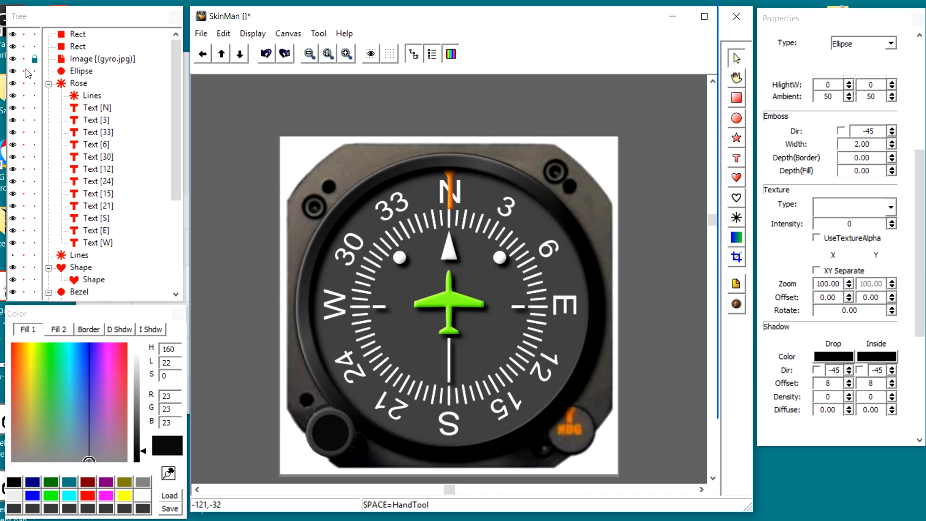
left_click(11, 60)
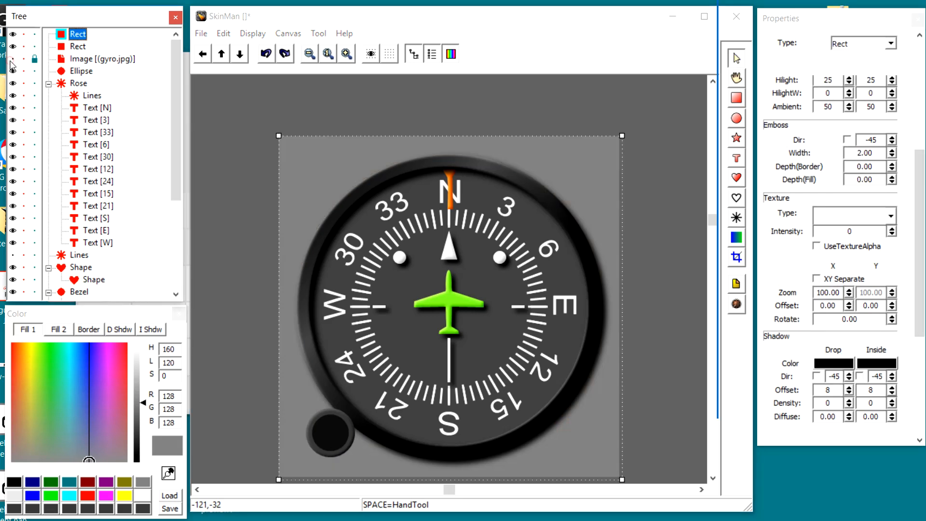
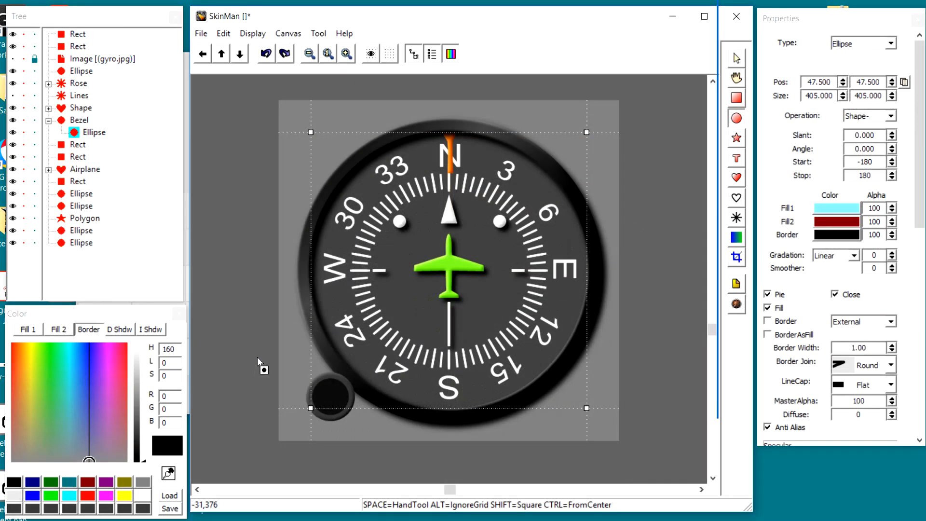
left_click(257, 357)
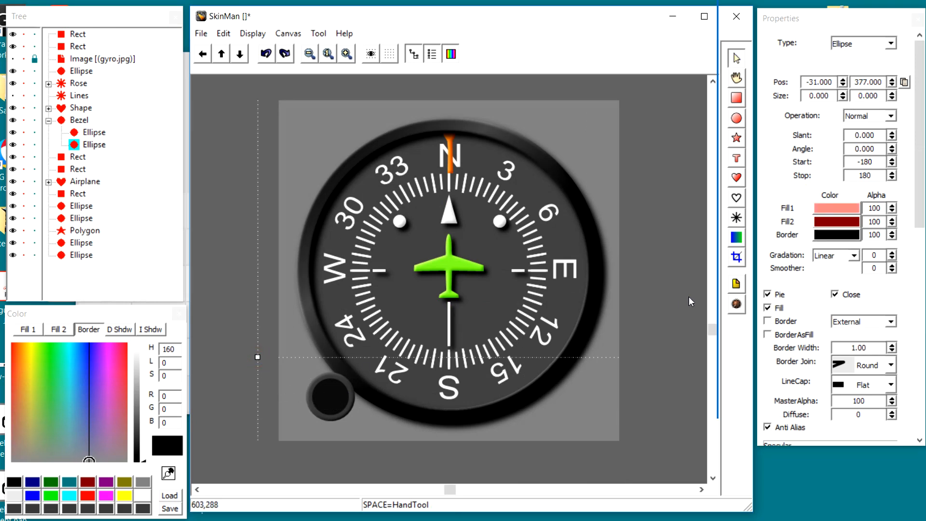
left_click(737, 118)
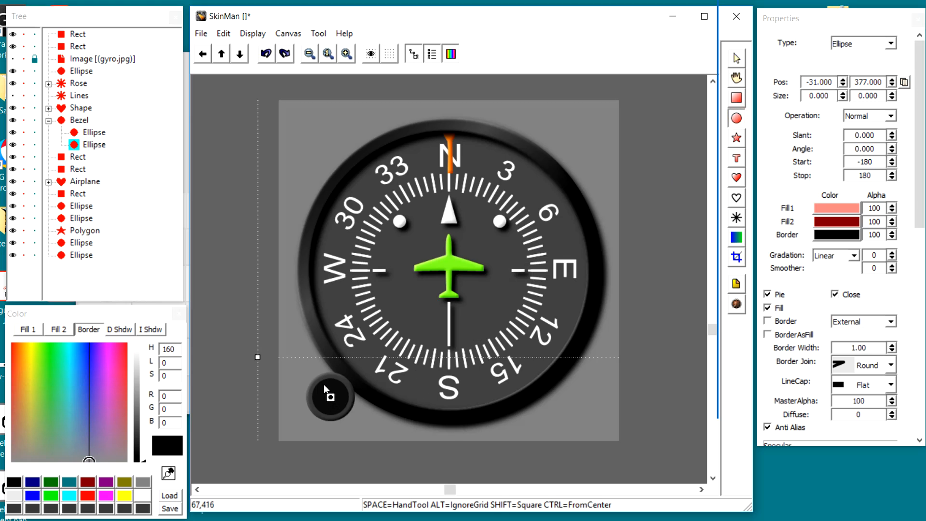
left_click_drag(323, 384, 346, 411)
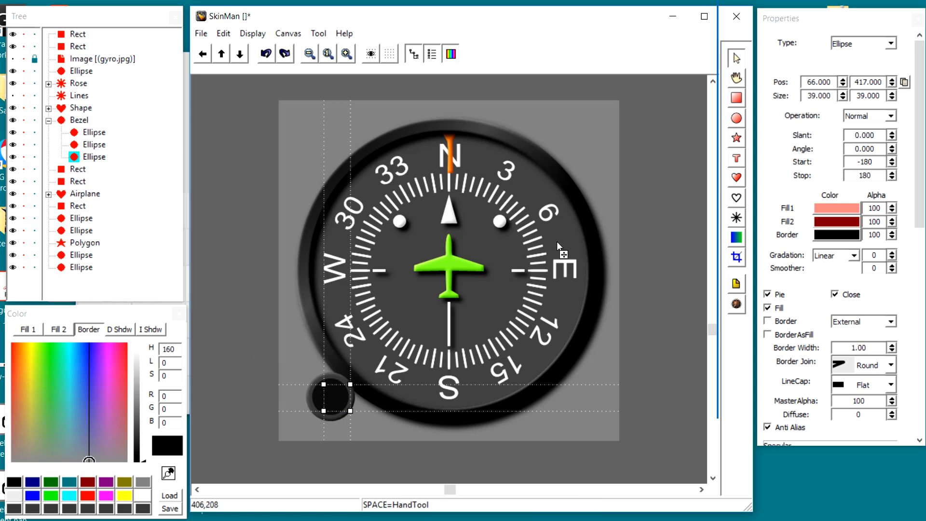
Give the new 39 by 39 circle a white border of width 5 and move it out of the Bezel group to the end of the object list
left_click(142, 495)
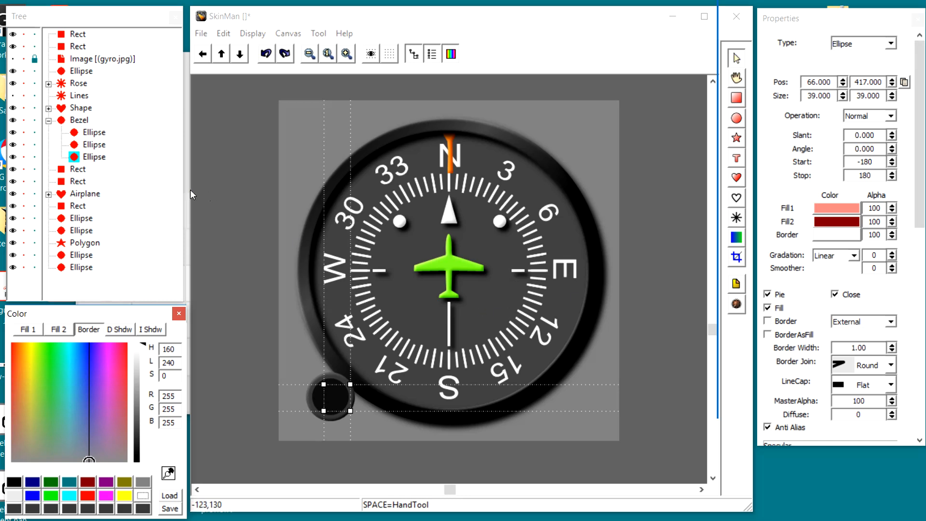
left_click_drag(78, 159, 47, 276)
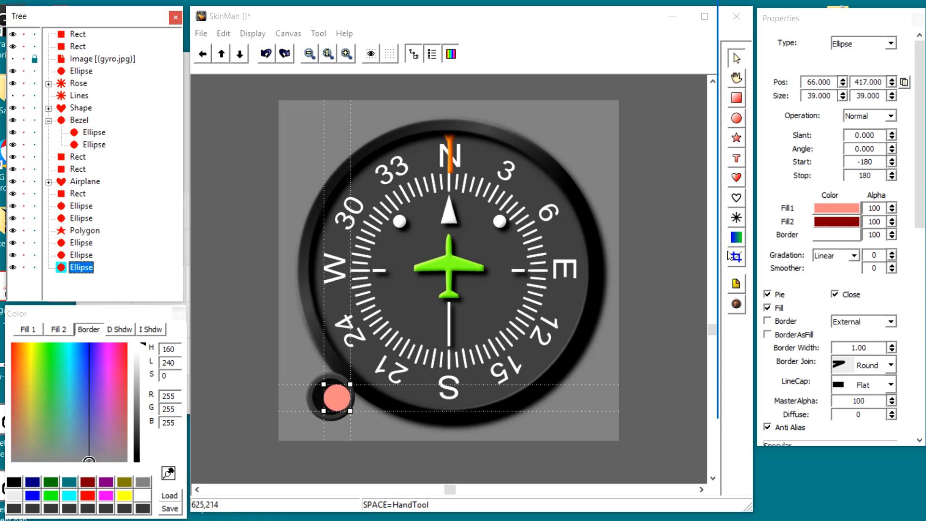
left_click(768, 322)
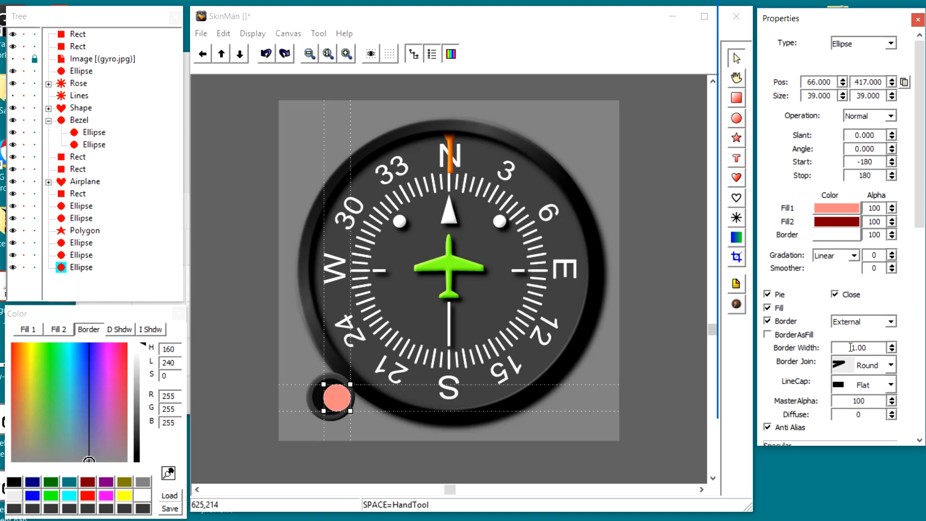
scroll(851, 348, "up", 4)
scroll(851, 348, "up", 1)
scroll(851, 348, "down", 1)
Reduce the circle to an arc segment with Start -60 and Stop 61 and turn off its Pie option
left_click_drag(893, 167, 900, 99)
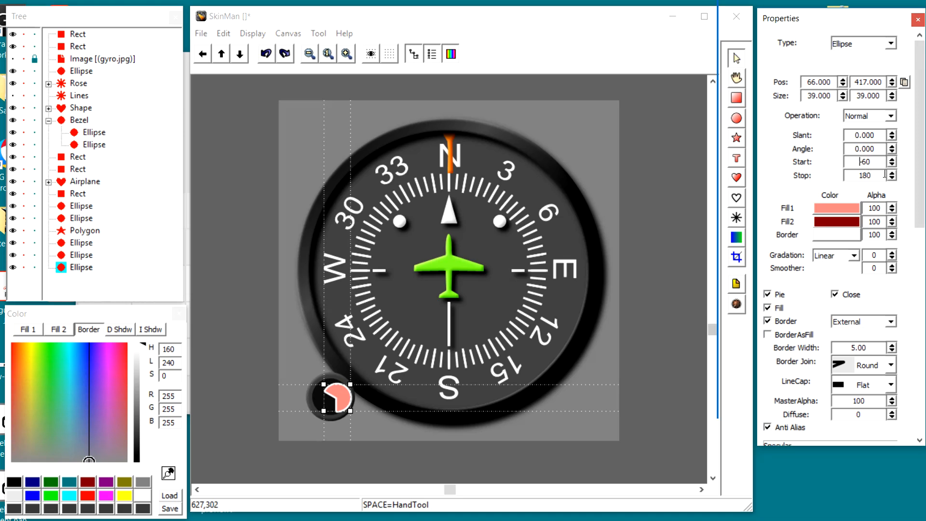
left_click(767, 295)
left_click_drag(892, 177, 901, 239)
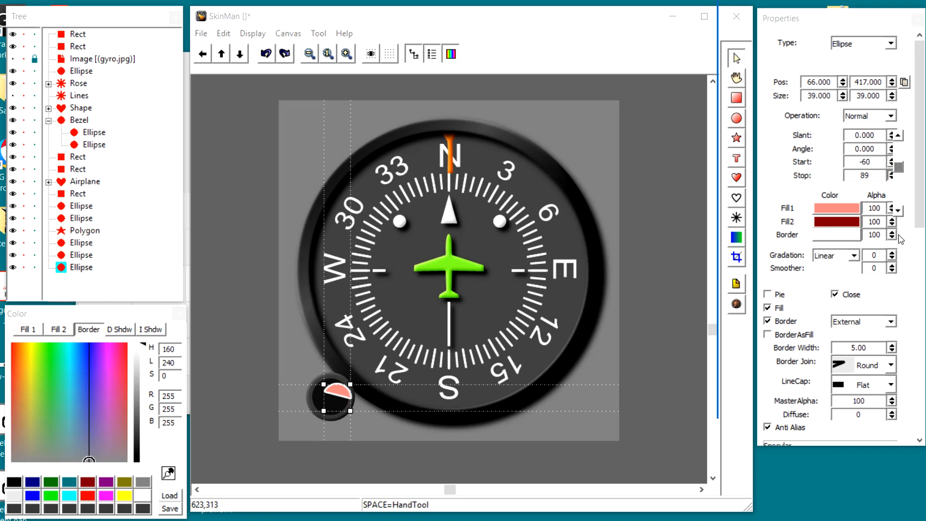
left_click_drag(900, 238, 904, 259)
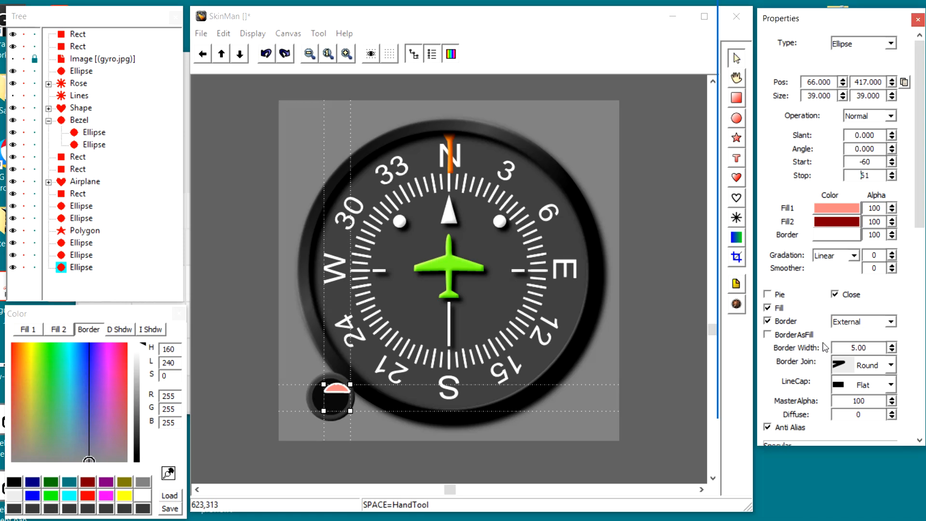
Move the arc segment to about 57, 419 in the knob's upper half, then turn off its fill and set its border width to 3
scroll(844, 347, "up", 1)
left_click_drag(339, 393, 332, 392)
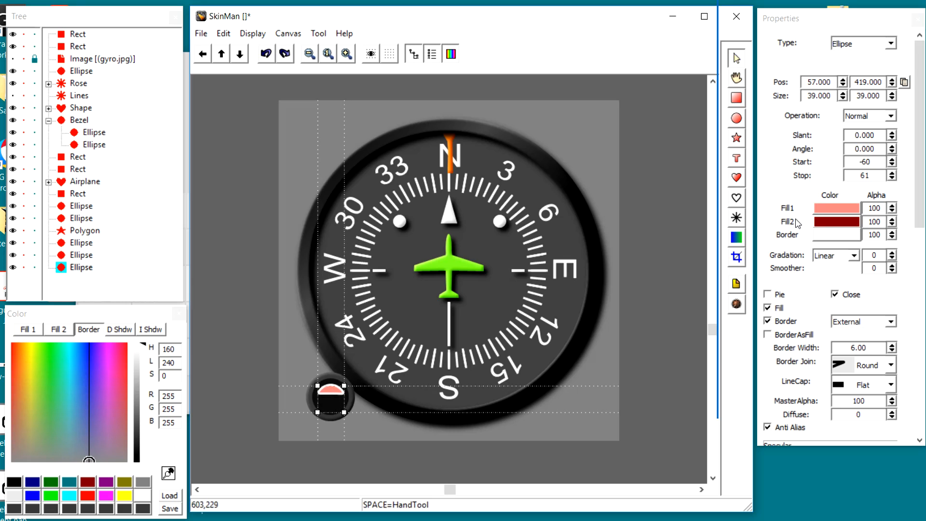
left_click(767, 310)
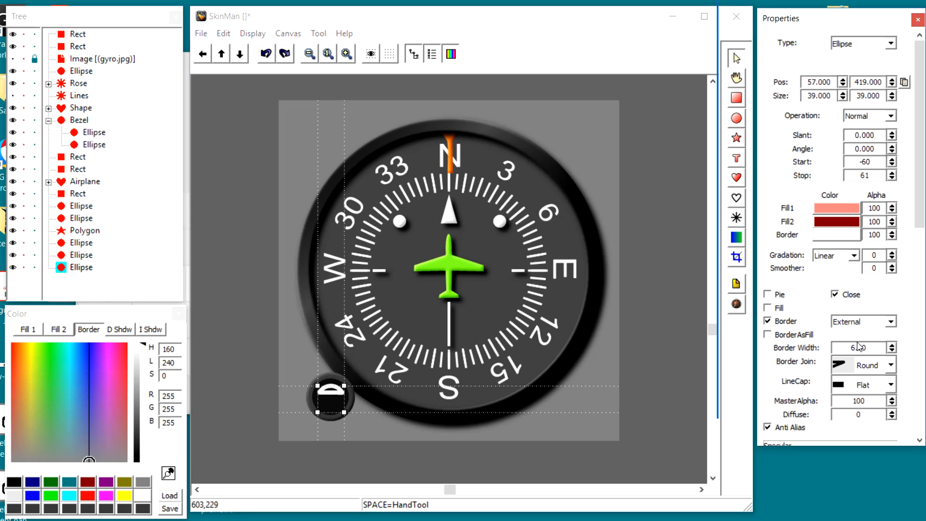
scroll(858, 346, "down", 3)
Draw a rectangle about 27 by 6 over the arc segment's straight edge and nudge it down by 2
left_click(329, 57)
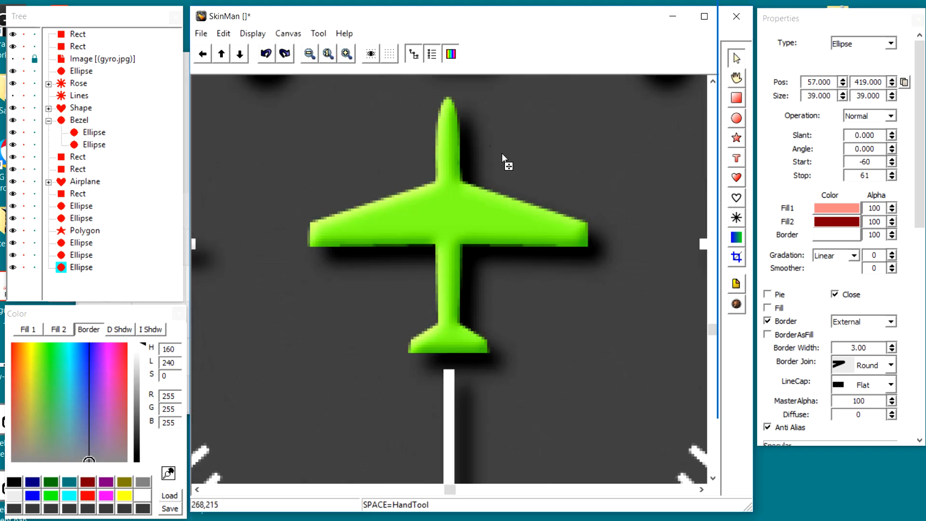
left_click_drag(712, 330, 715, 353)
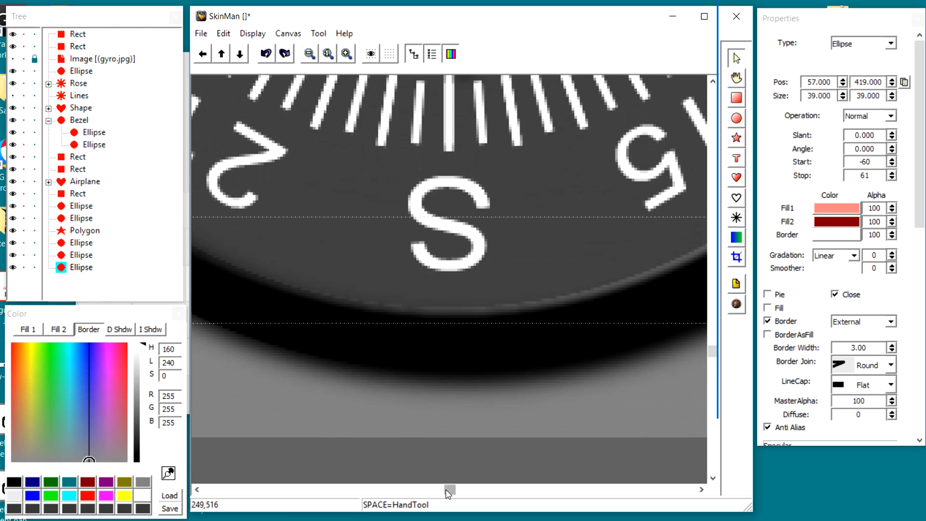
left_click_drag(450, 490, 382, 490)
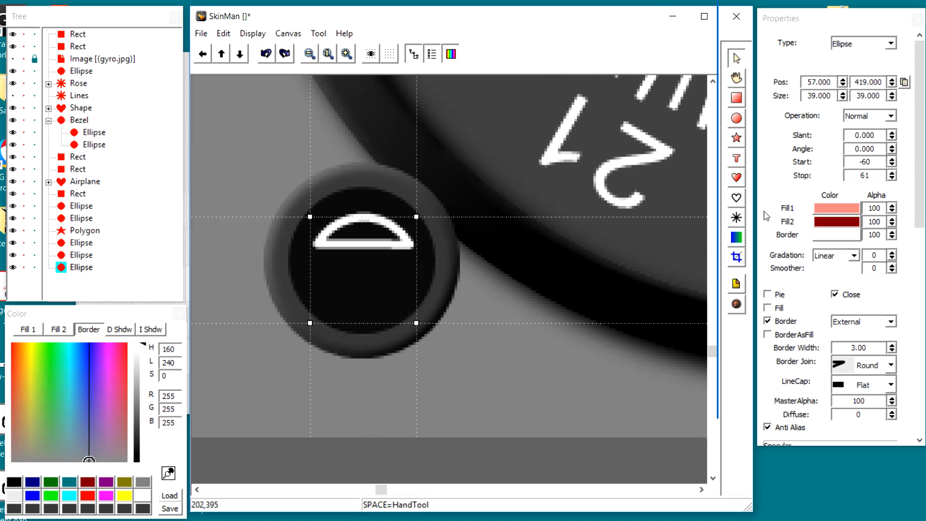
left_click(738, 98)
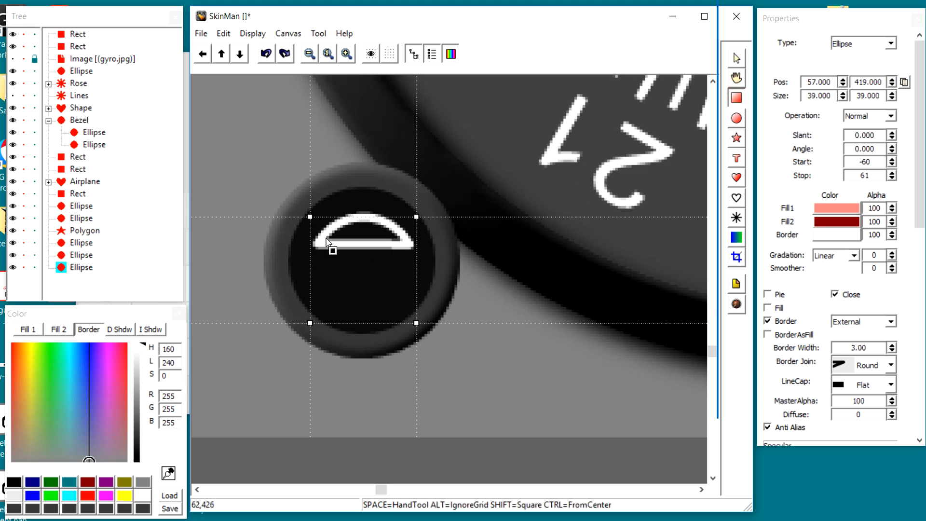
left_click_drag(326, 238, 400, 253)
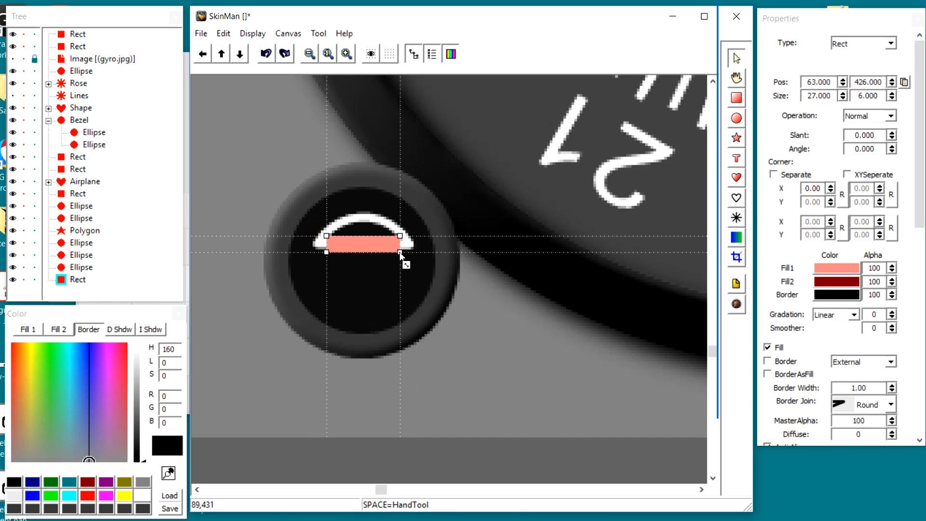
key("Down")
key("Down")
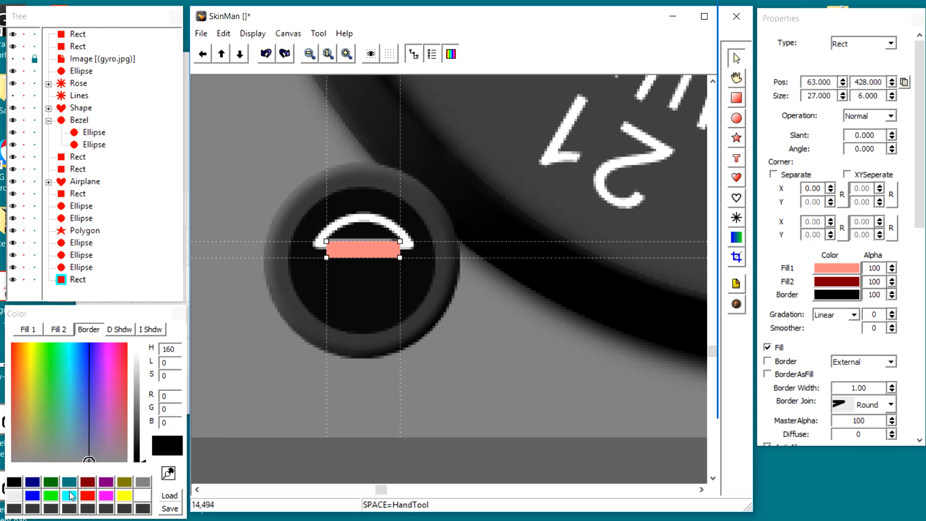
Set the rectangle's border and Fill 1 colours to dark grey RGB 64, 64, 64
left_click(17, 509)
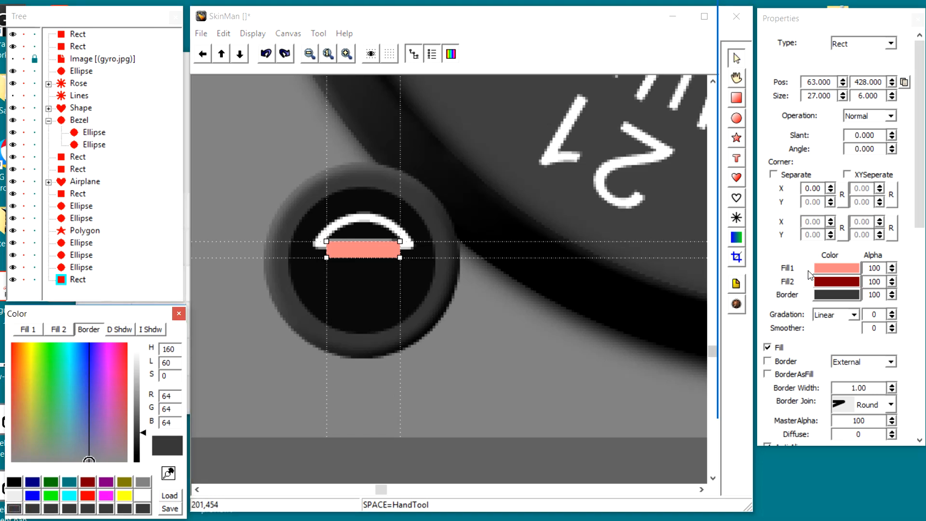
left_click(821, 263)
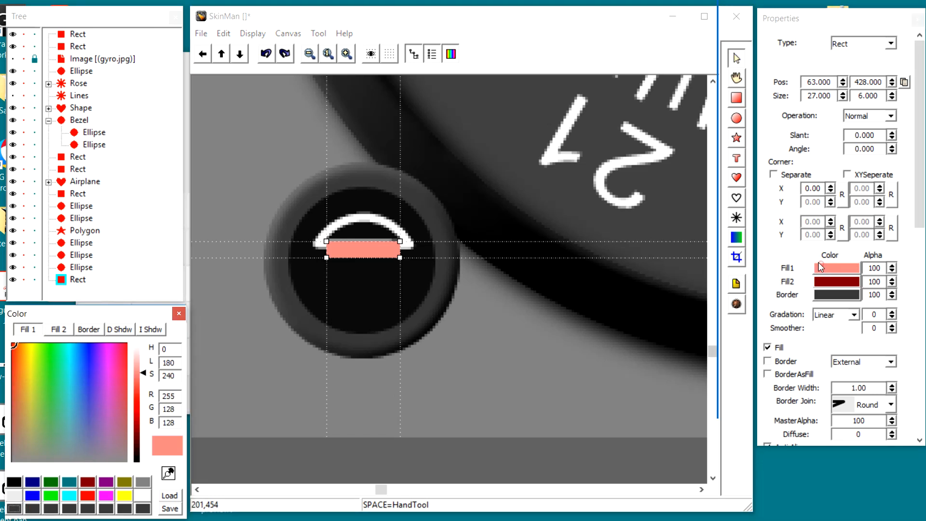
left_click(13, 510)
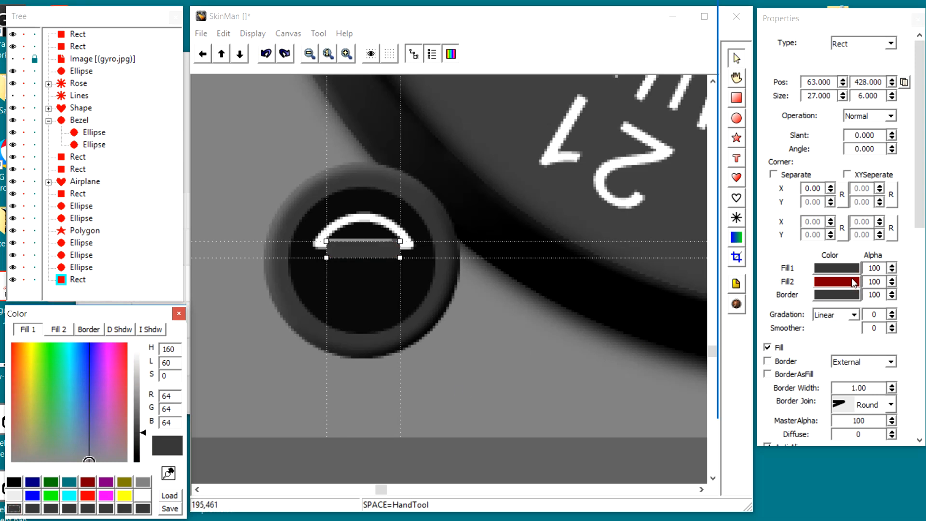
left_click(850, 299)
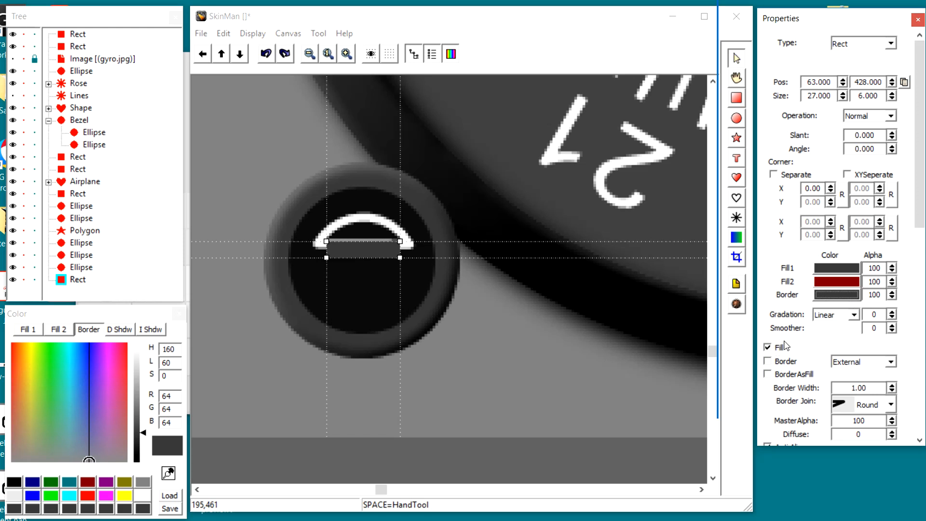
mouse_move(377, 250)
left_mouse_down()
mouse_move(378, 271)
mouse_move(377, 256)
left_mouse_up()
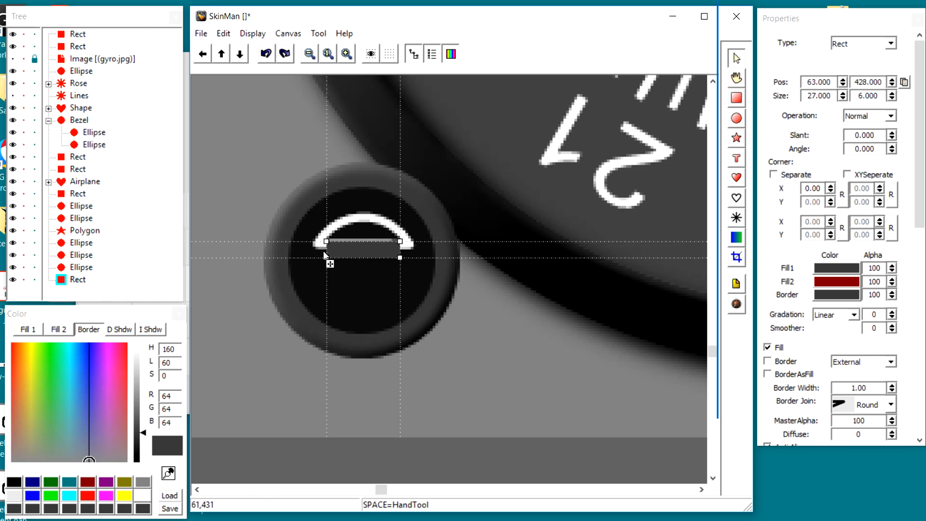
Select the arc on the PUSH knob and set its border colour to white
left_click(361, 223)
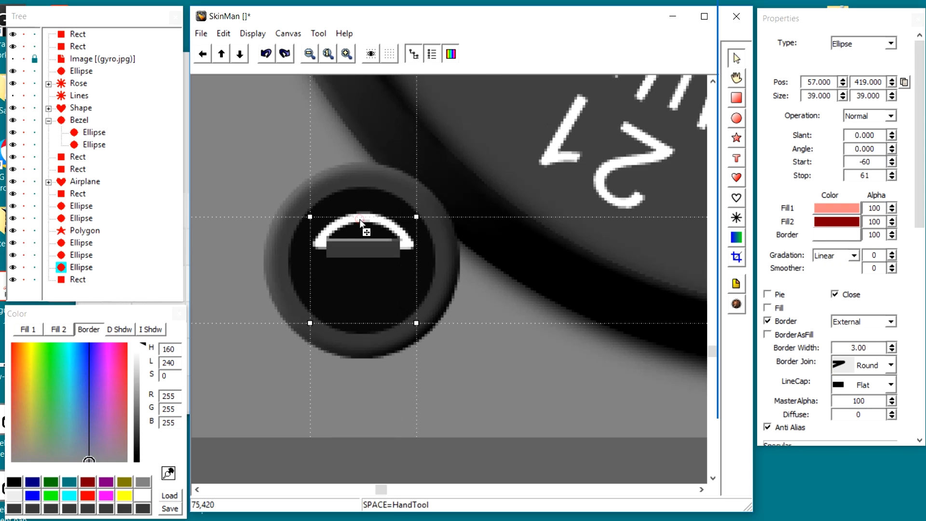
left_click(844, 235)
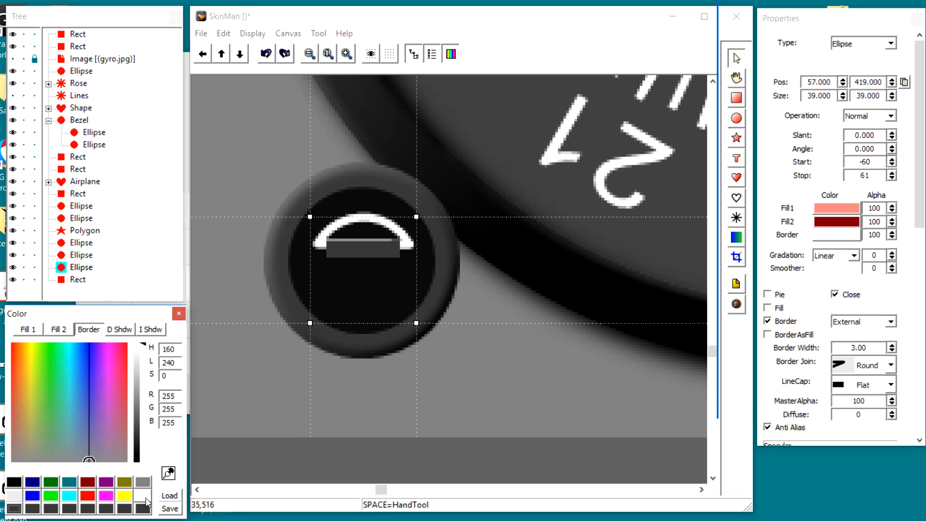
left_click(142, 496)
left_click(506, 375)
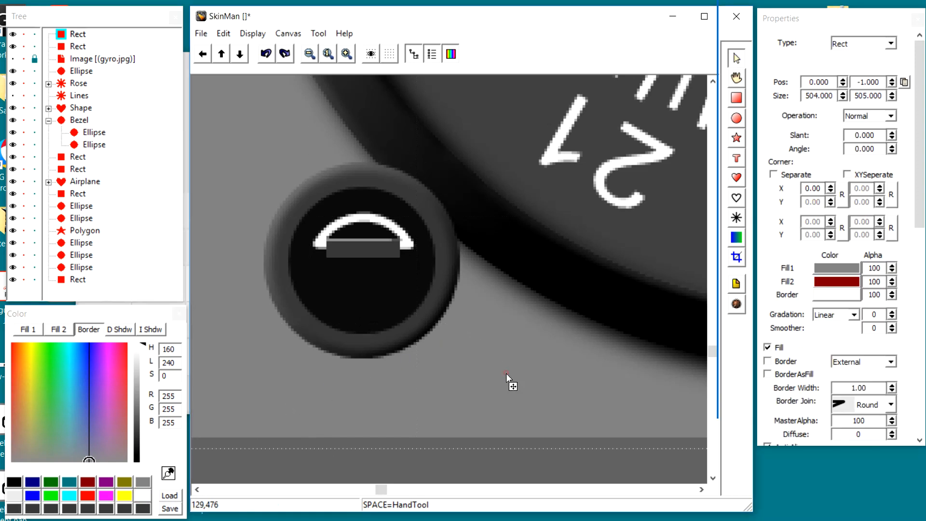
Set the border and Fill 1 colours of the rectangle under the arc to black
left_click(365, 249)
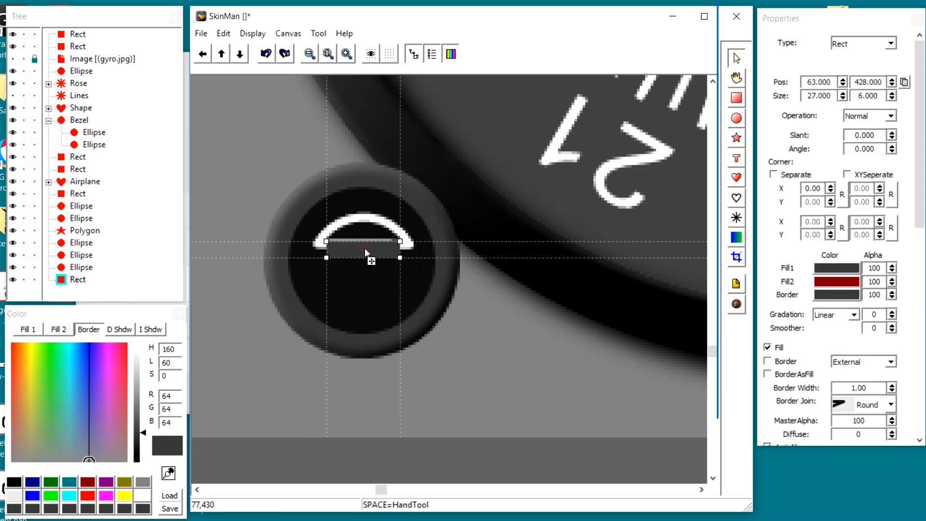
left_click(13, 482)
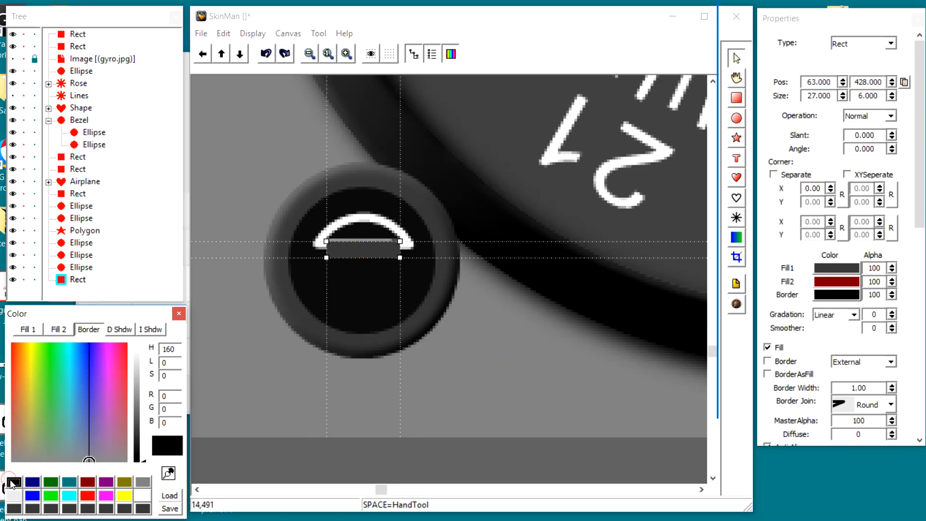
left_click(826, 264)
left_click(14, 481)
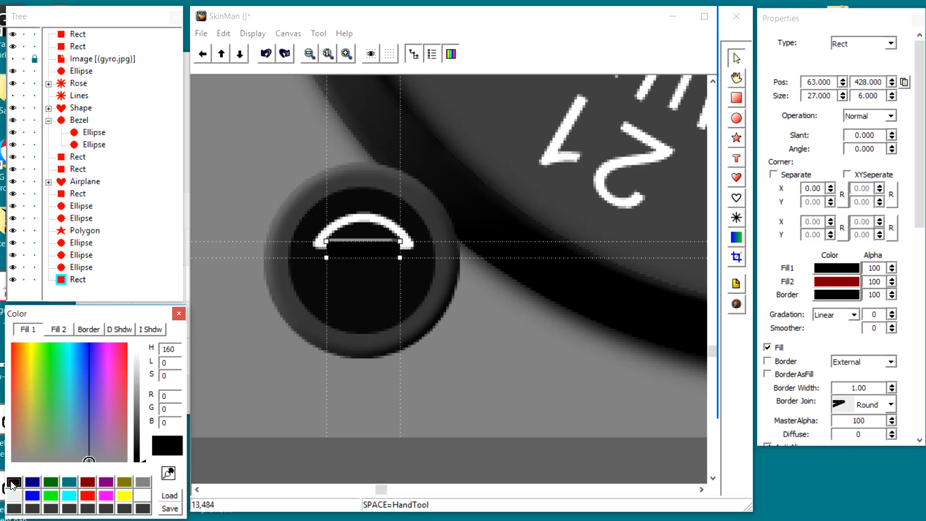
Reselect the black rectangle among the stacked objects and nudge it up by 1 to cover the rest of the arc's straight edge
left_click(379, 256)
left_click(379, 256)
left_click(379, 256)
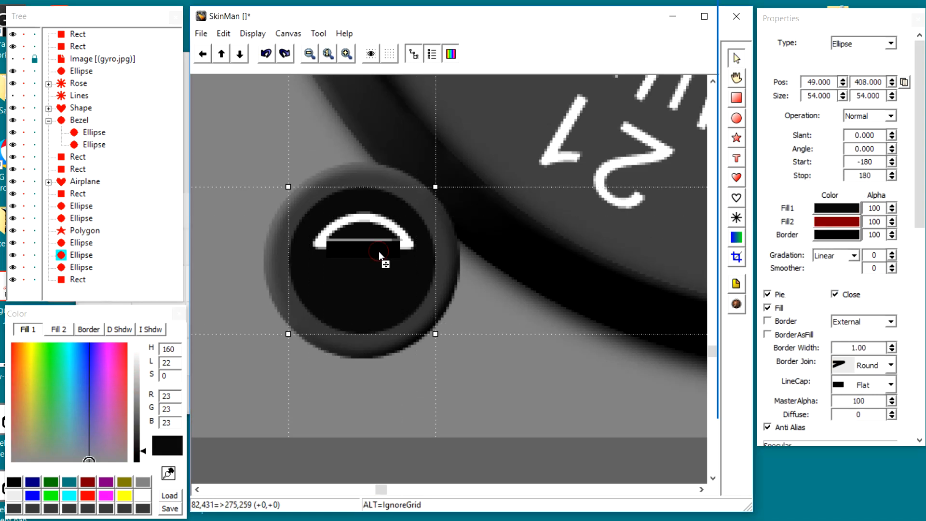
left_click(379, 255)
left_click(379, 256)
left_click(380, 255)
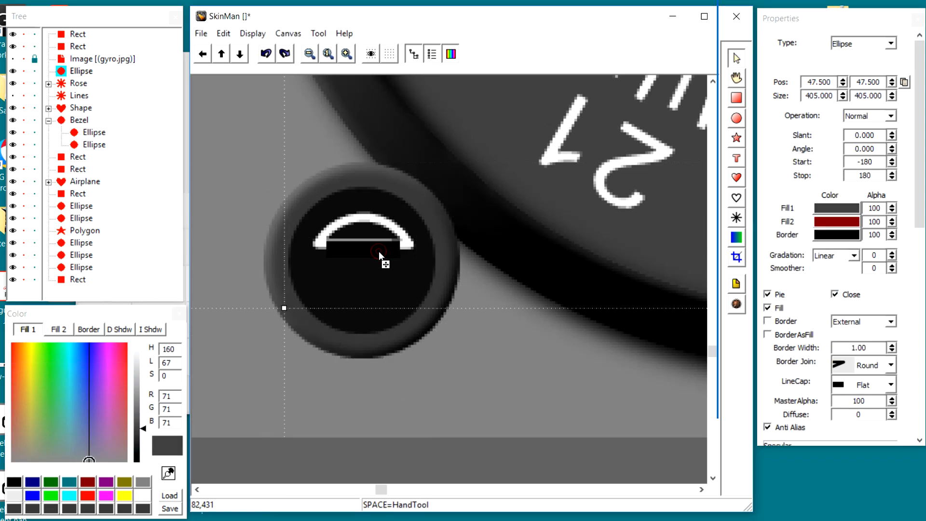
left_click(379, 256)
left_click(379, 255)
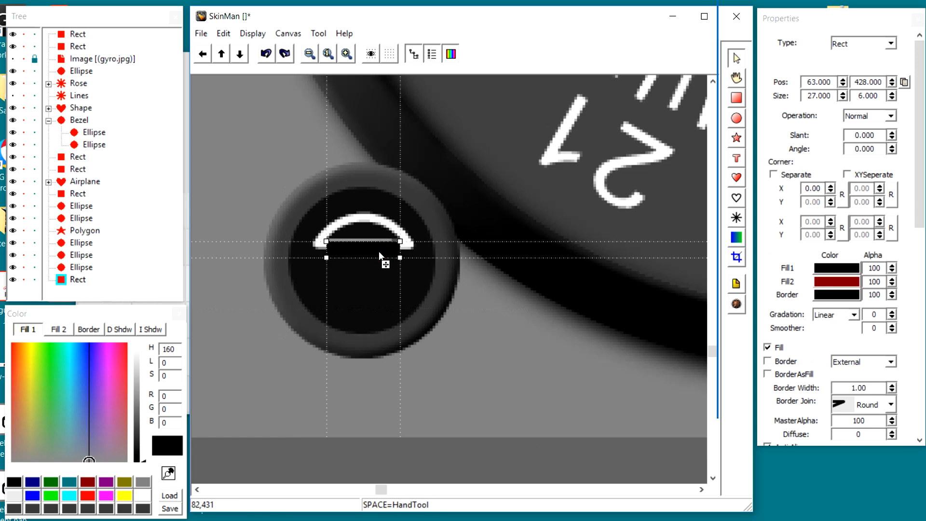
key("Up")
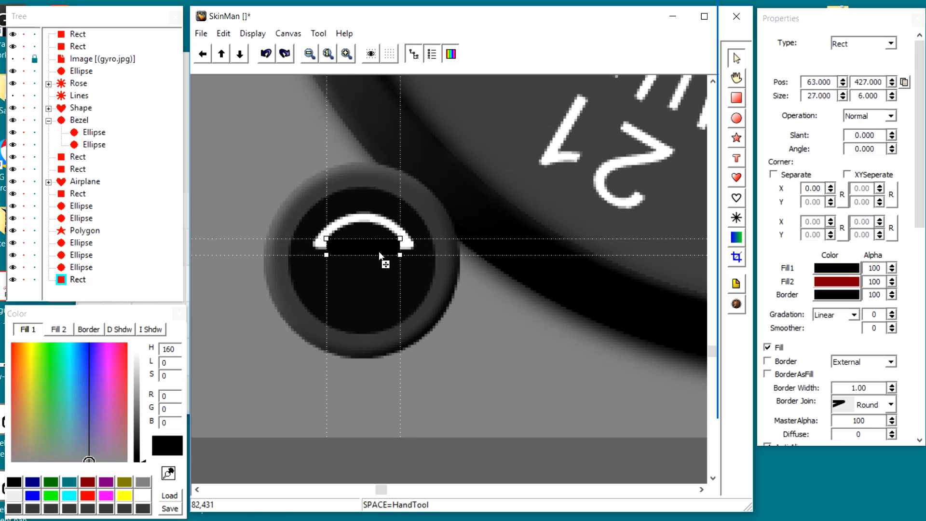
Draw a three-vertex polygon below the left end of the PUSH knob's arc, bring it to the front and enlarge it to 8 by 11
left_click(468, 308)
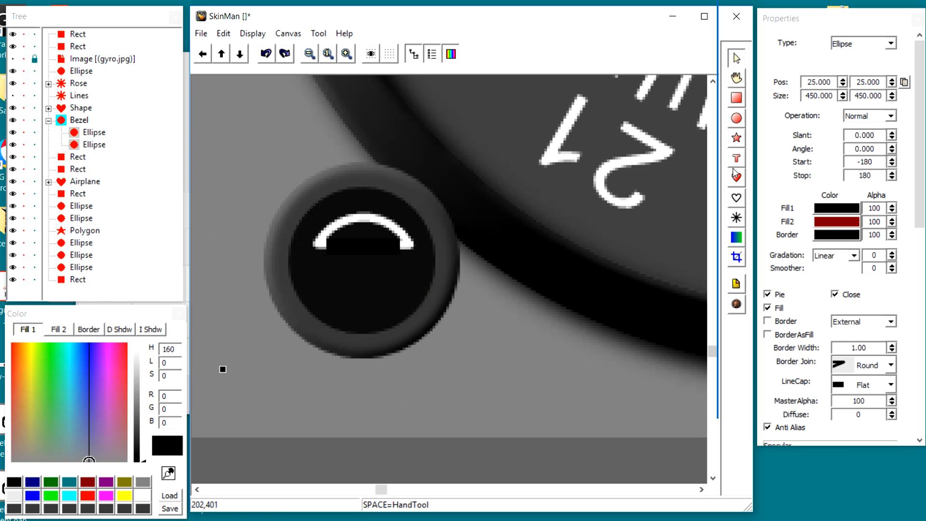
left_click(737, 138)
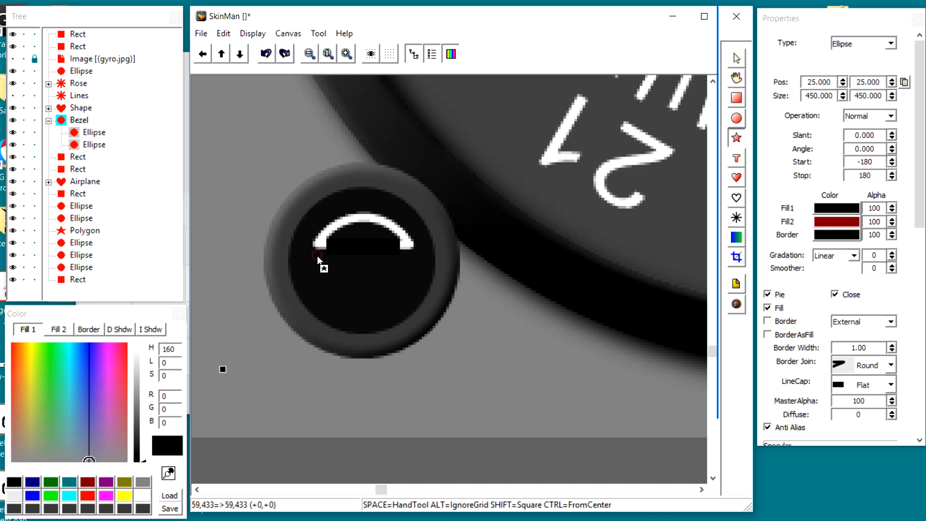
left_click_drag(317, 257, 332, 274)
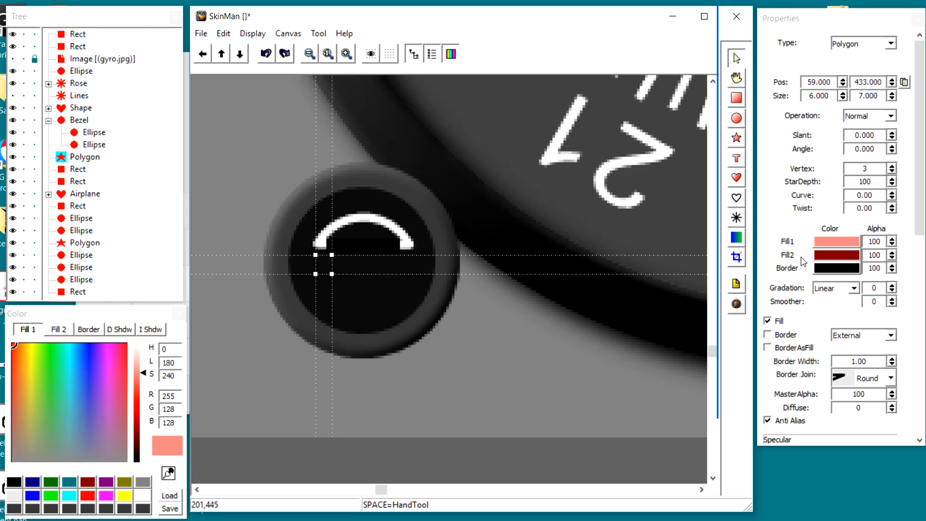
left_click(63, 160)
left_click_drag(65, 162, 58, 294)
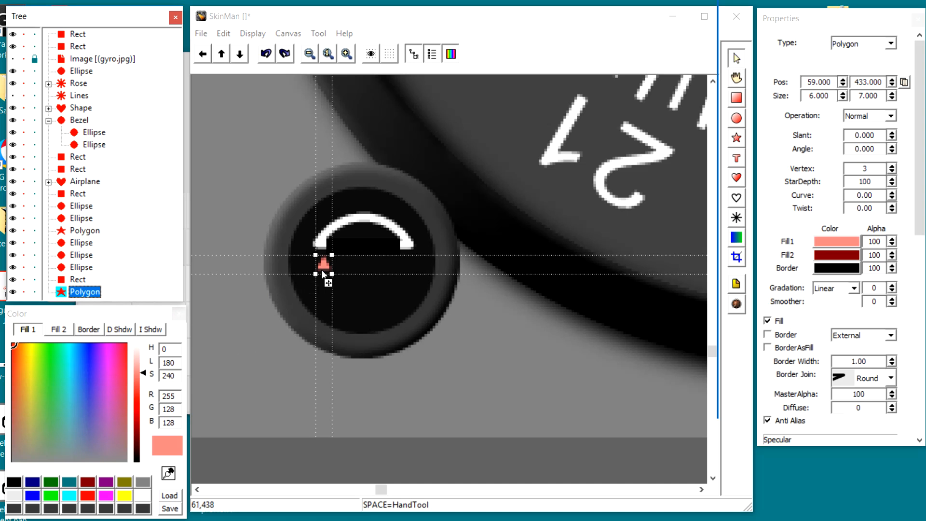
left_click_drag(317, 274, 312, 287)
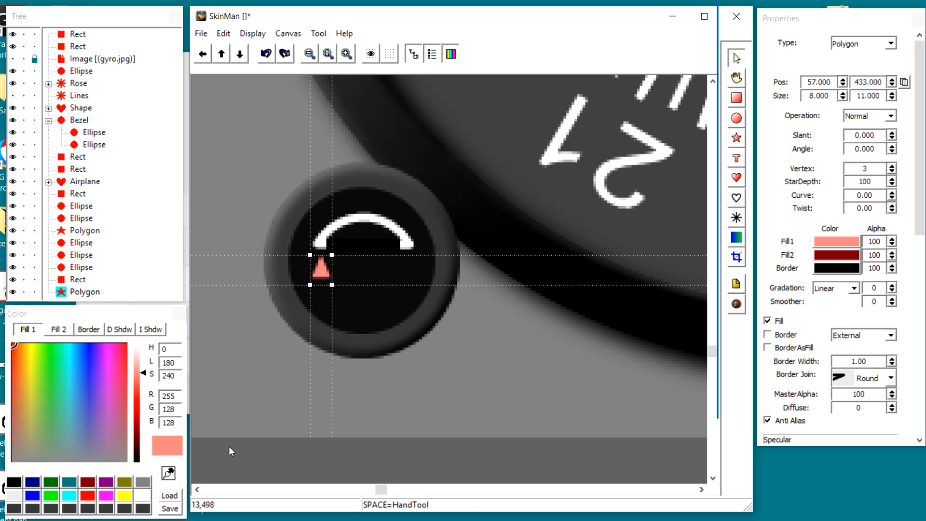
Set the small triangle's Fill 1 colour to white and its angle to -143
left_click(820, 241)
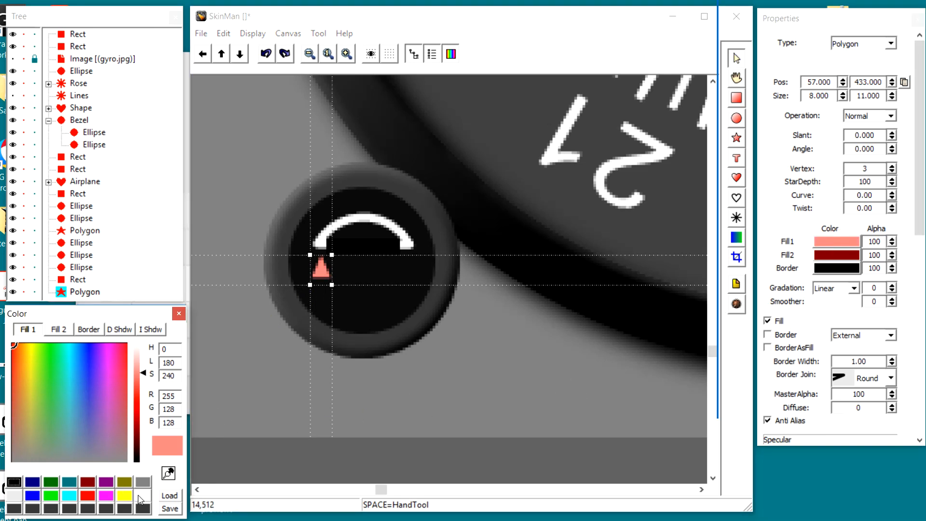
left_click(140, 497)
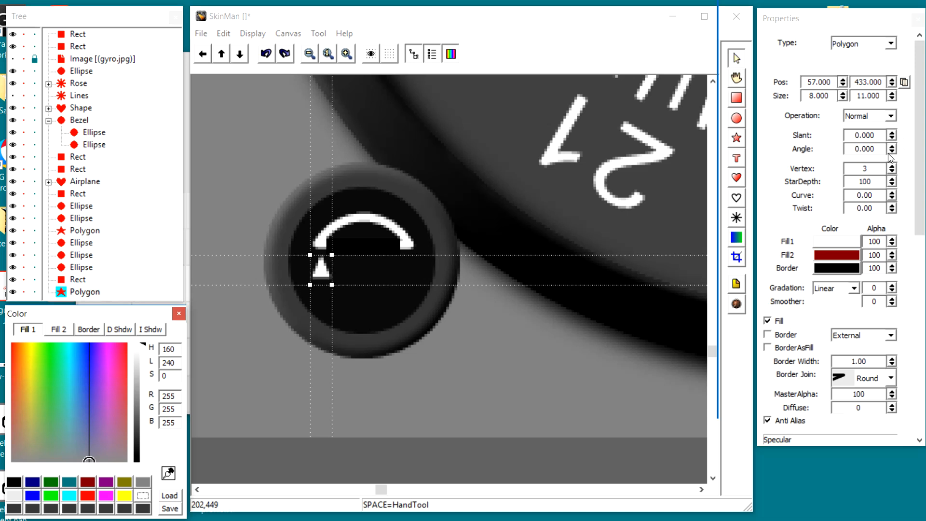
left_click_drag(891, 153, 925, 290)
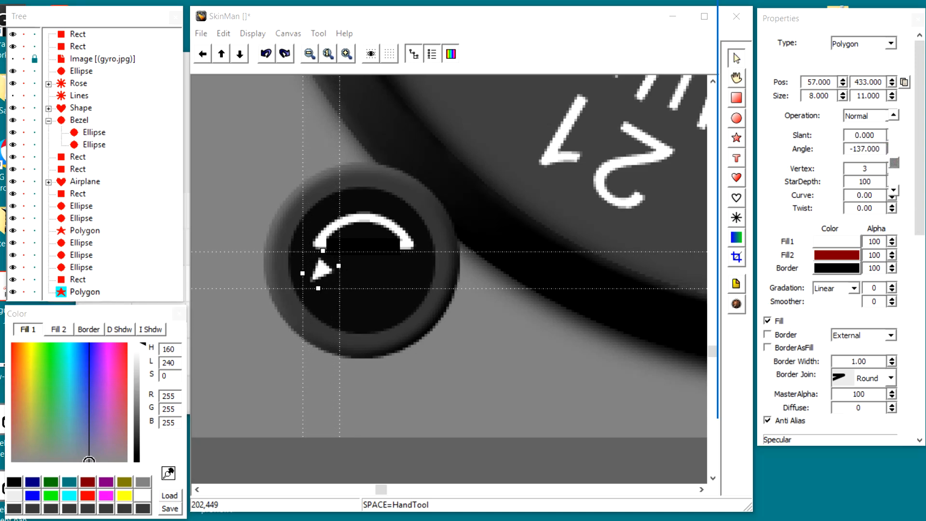
left_click_drag(894, 163, 894, 167)
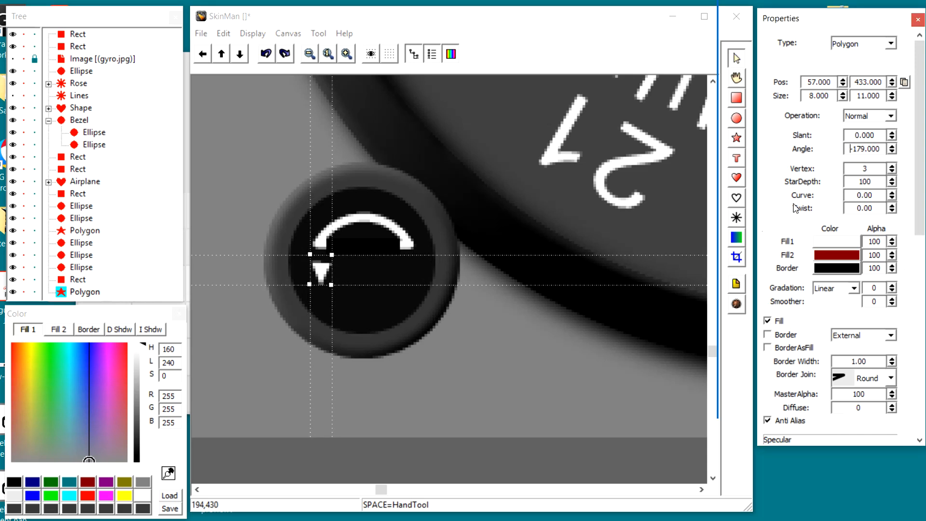
scroll(862, 144, "up", 10)
scroll(862, 145, "up", 20)
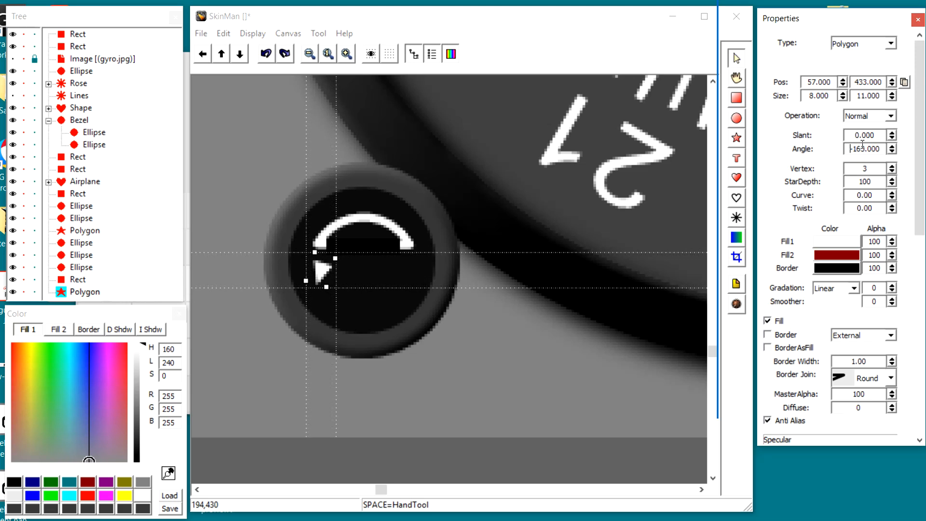
scroll(863, 145, "up", 5)
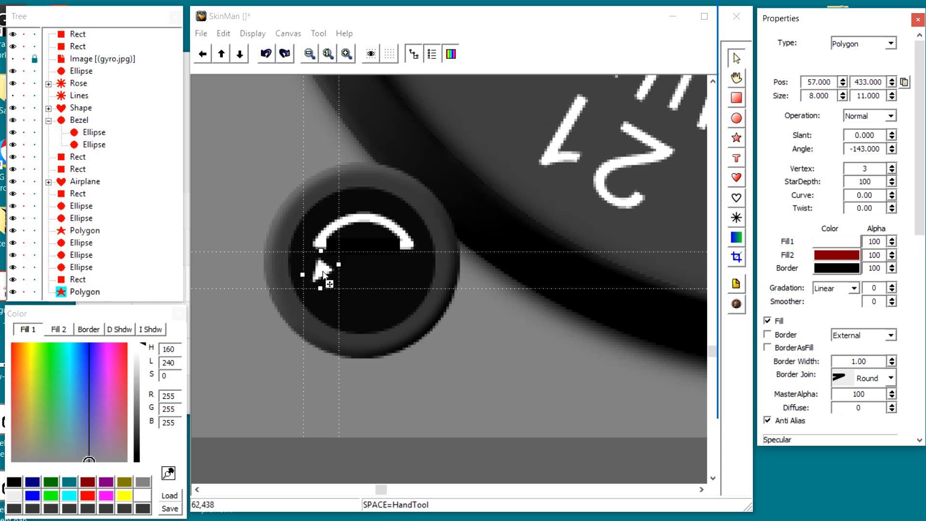
Move the white triangle onto the arc's left end and enlarge it to 10.486 by 11.512 as an arrowhead
left_click_drag(324, 270, 318, 242)
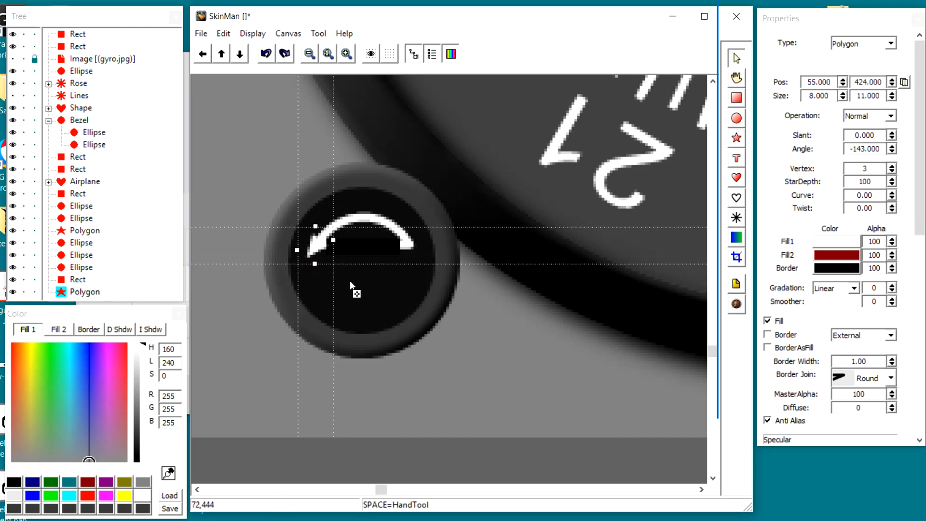
left_click(334, 239)
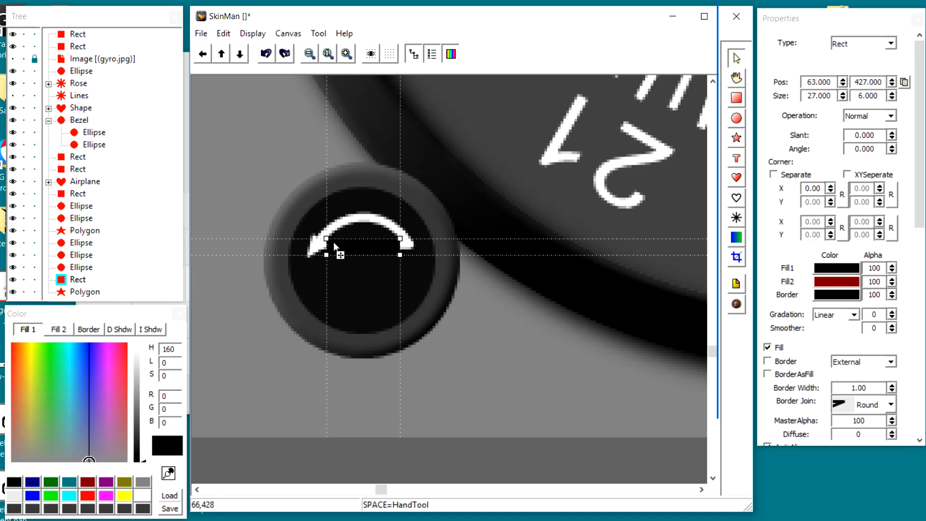
left_click(321, 247)
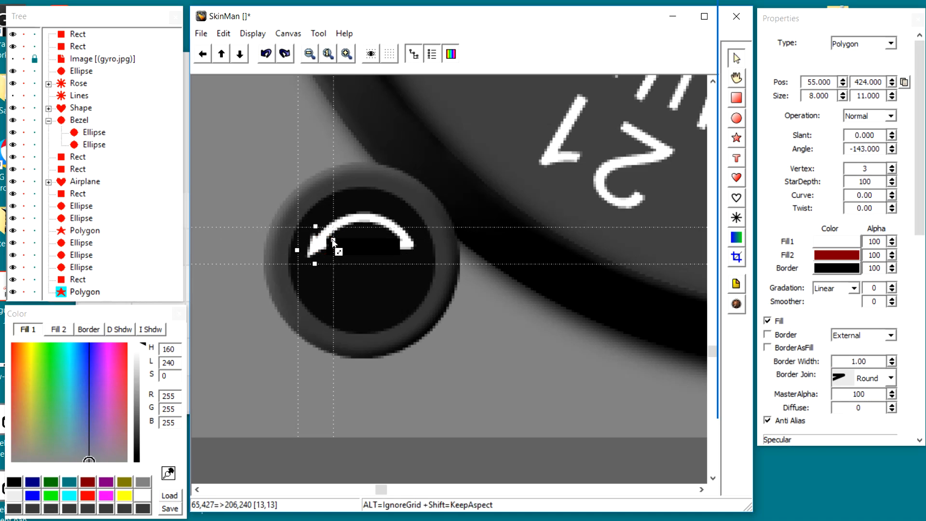
left_click_drag(332, 239, 338, 241)
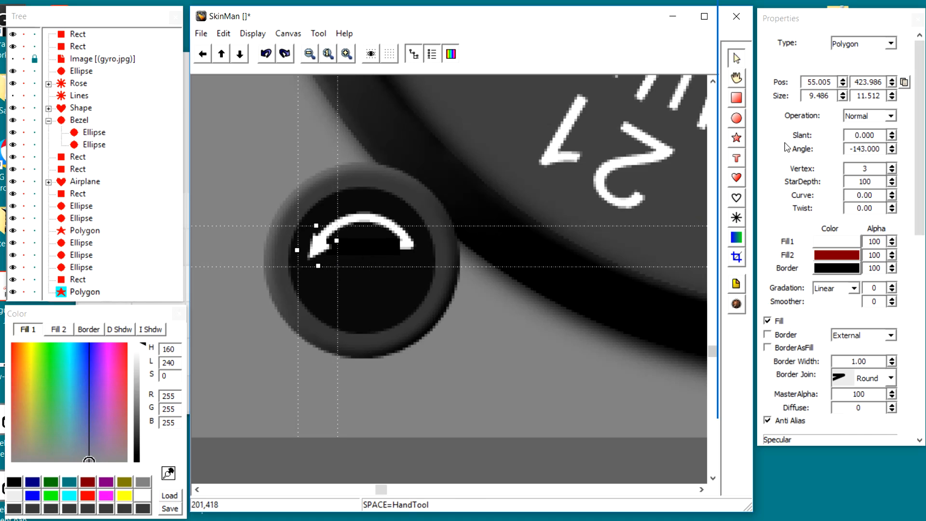
scroll(829, 96, "up", 1)
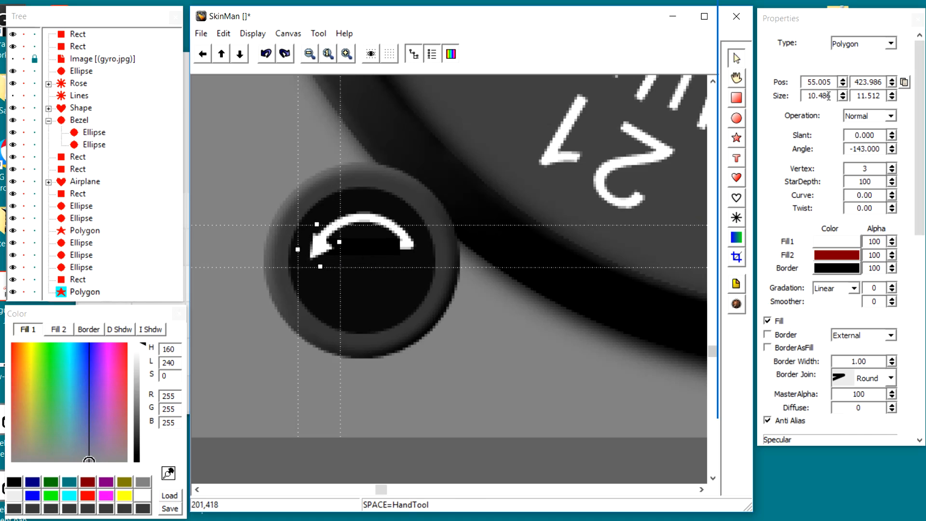
scroll(829, 96, "down", 2)
scroll(828, 96, "up", 2)
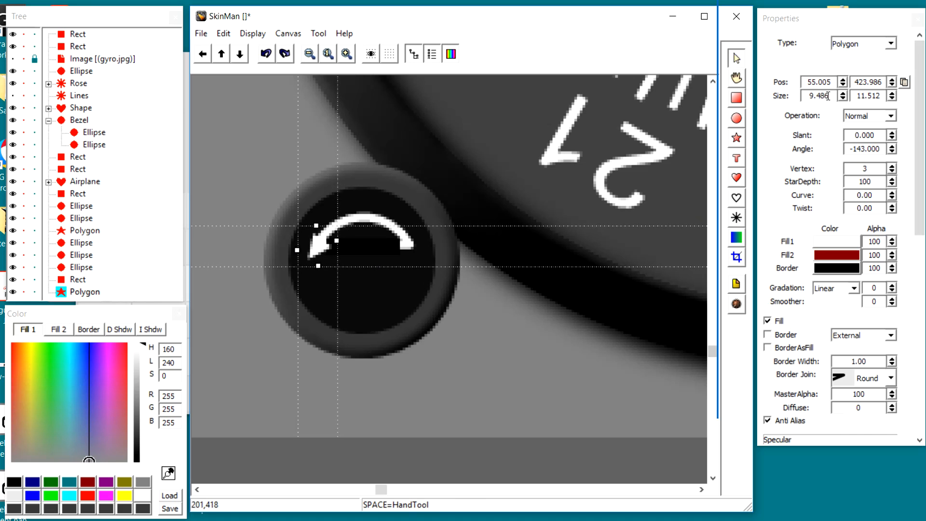
Fine-tune the left arrowhead's position to 55.005, 422.986
scroll(823, 82, "down", 2)
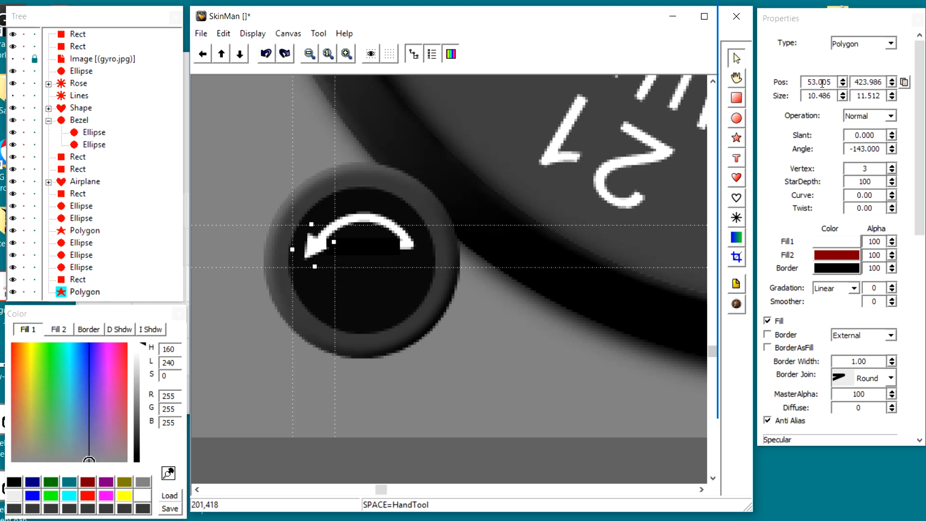
scroll(823, 82, "up", 1)
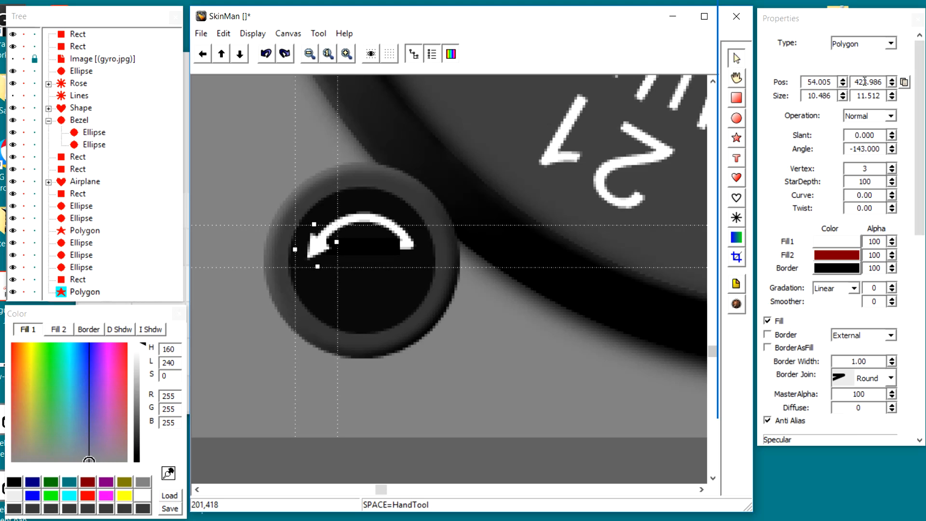
scroll(866, 81, "down", 2)
scroll(866, 81, "up", 1)
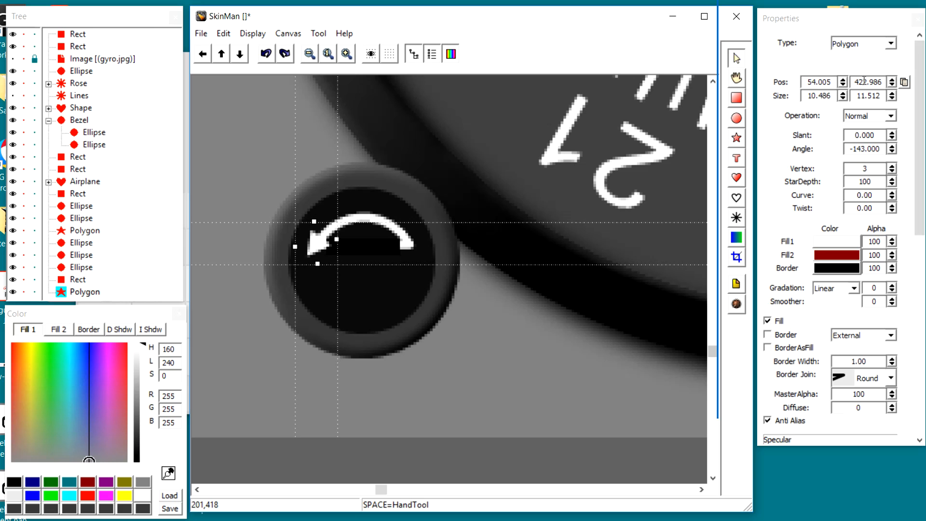
scroll(818, 81, "up", 1)
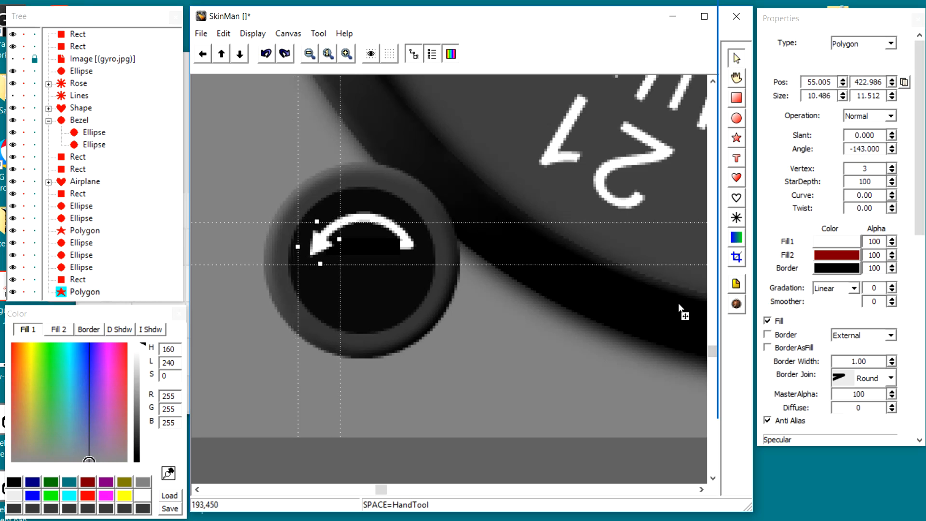
Duplicate the left arrowhead and move the copy horizontally to X 88.005 at the arc's right end
left_click(502, 406)
left_click(316, 247)
key("ctrl+d")
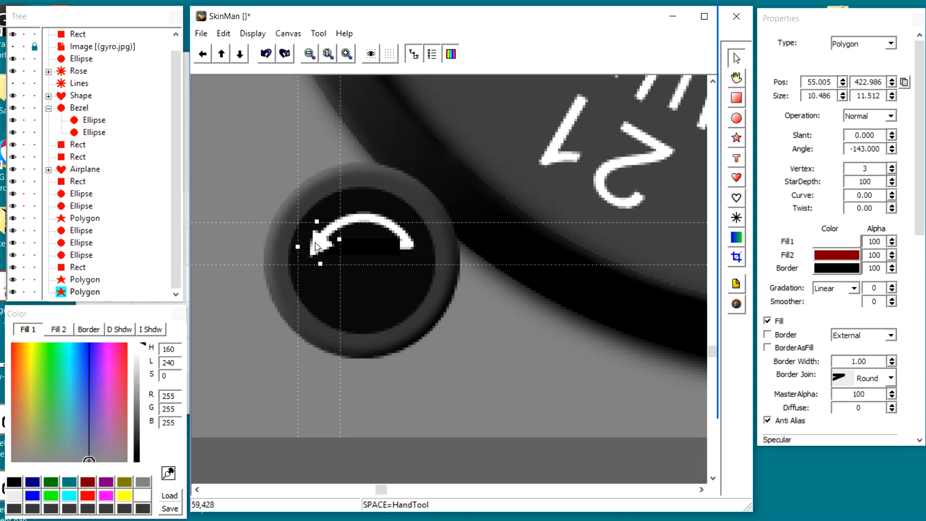
key("Right")
key("Right")
key("Right")
key("Right")
key("Right")
key("Right")
key("Right")
key("Right")
key("Right")
key("Right")
key("Right")
key("Right")
key("Right")
key("Right")
key("Right")
key("Right")
key("Right")
key("Right")
key("Right")
key("Right")
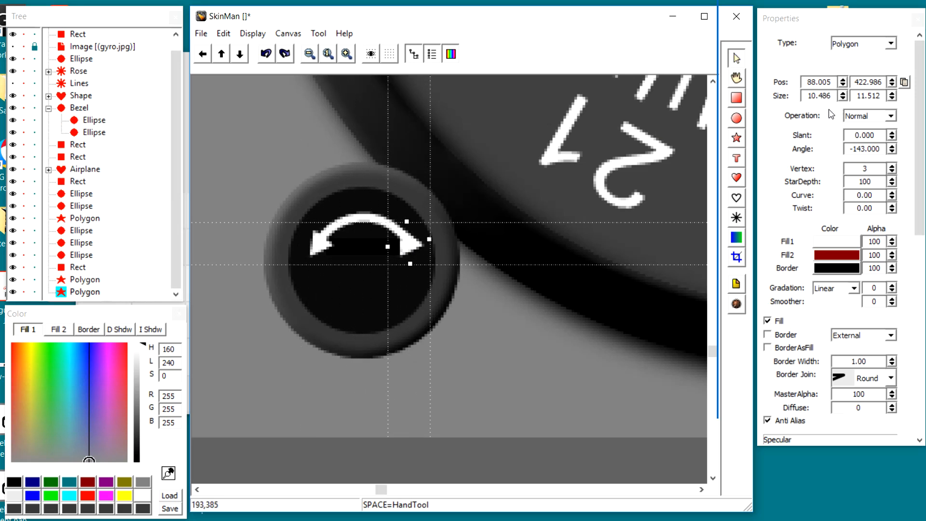
Set the right arrowhead's angle to 143 and briefly show the gyro.jpg reference image to compare the knob
double_click(850, 148)
type("14")
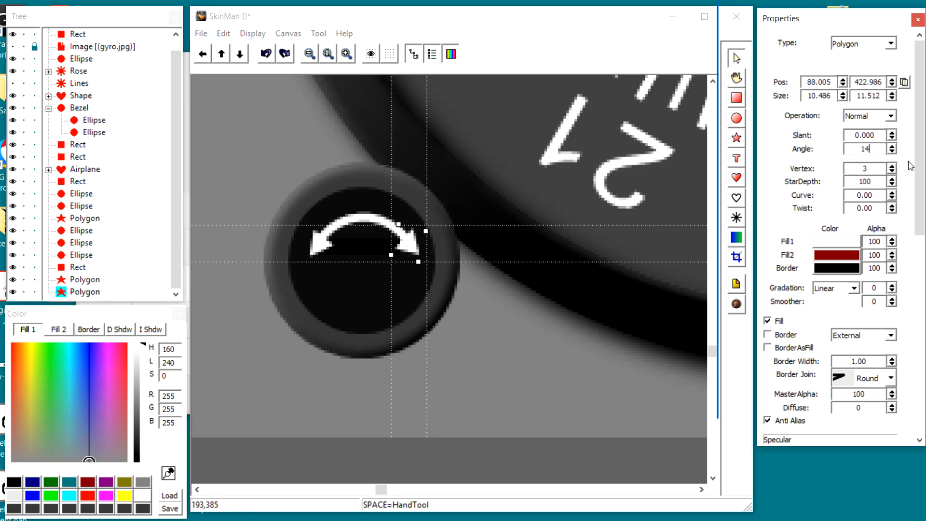
type("3")
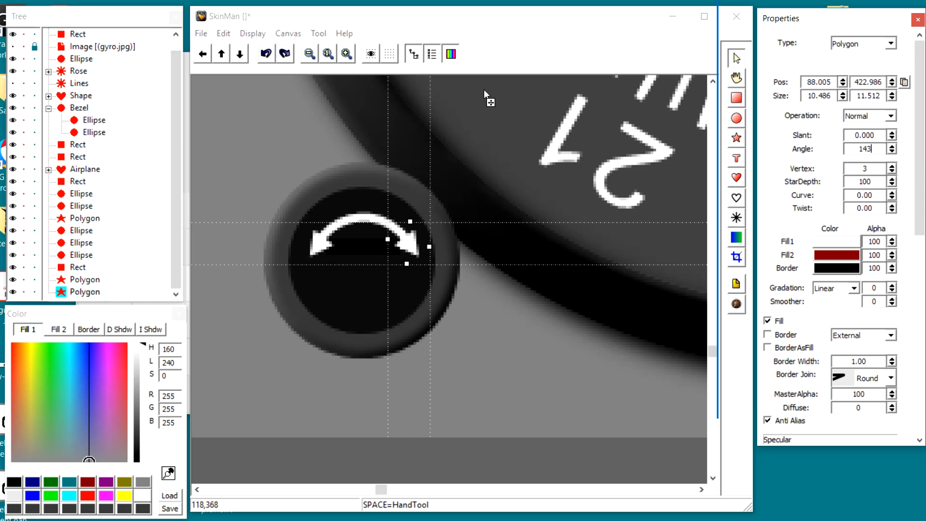
left_click(13, 47)
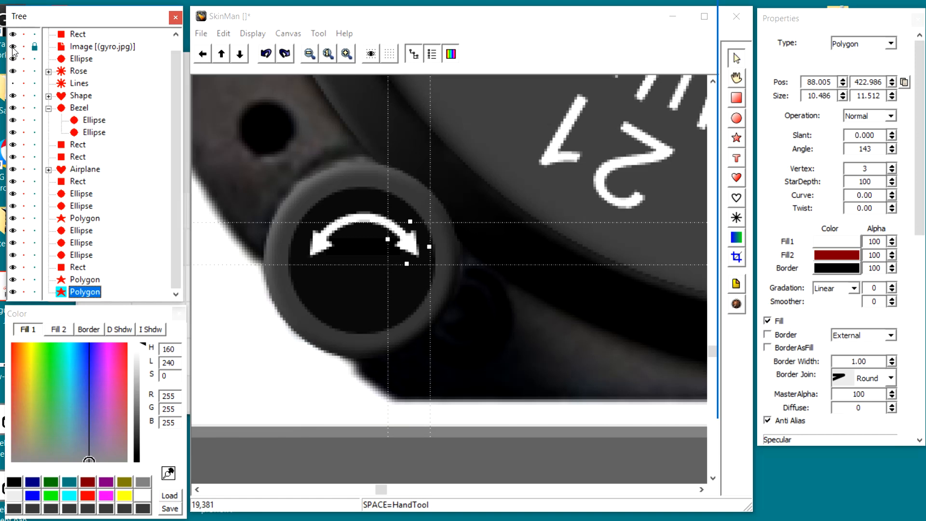
left_click(13, 47)
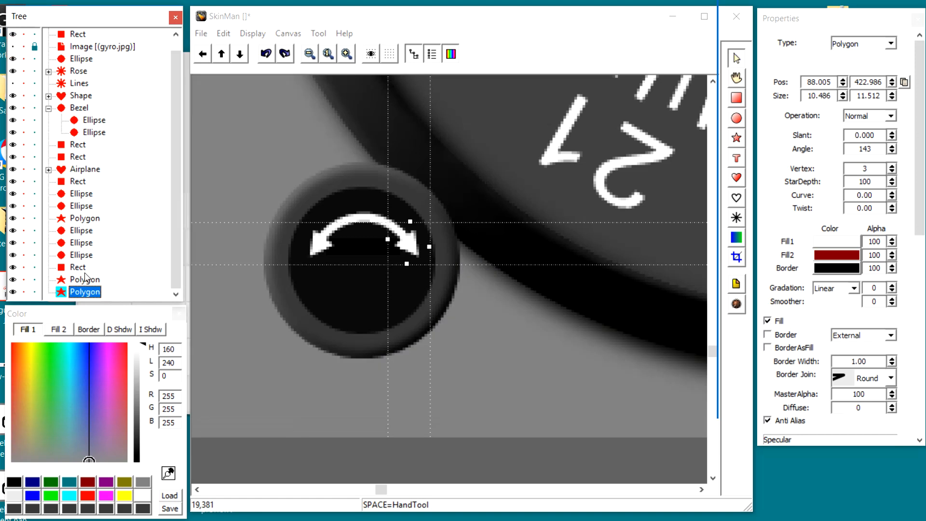
Nest the knob's inner black ellipse and the white arc ellipse under the outer 72 by 72 knob ellipse
left_click(87, 232)
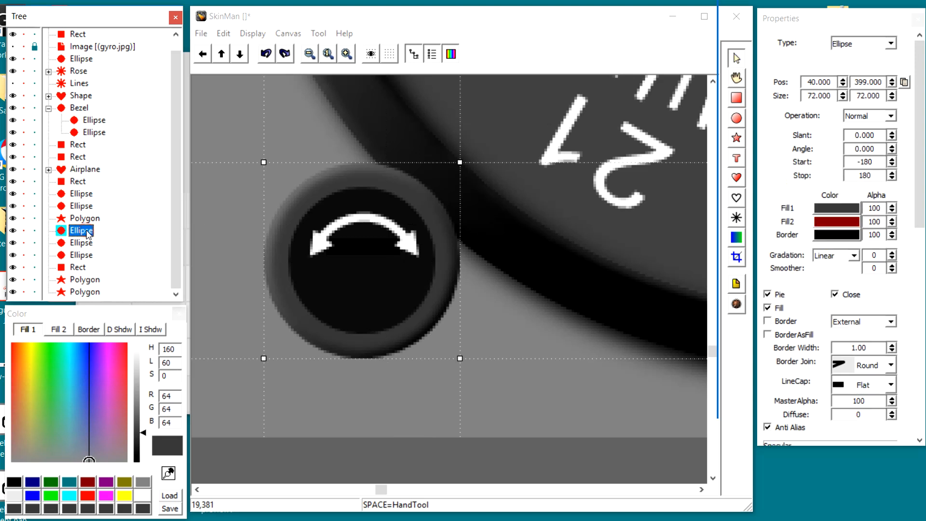
left_click(80, 244)
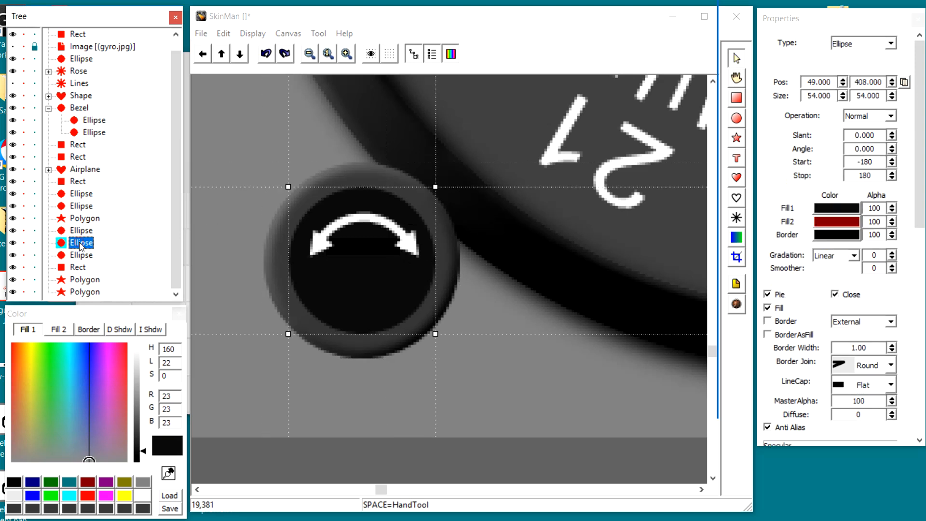
left_click_drag(67, 246, 92, 232)
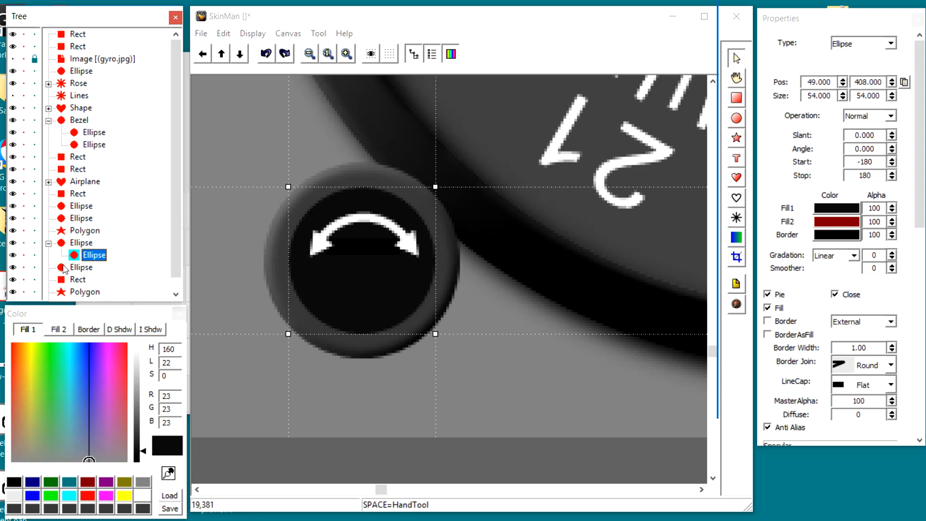
left_click(64, 268)
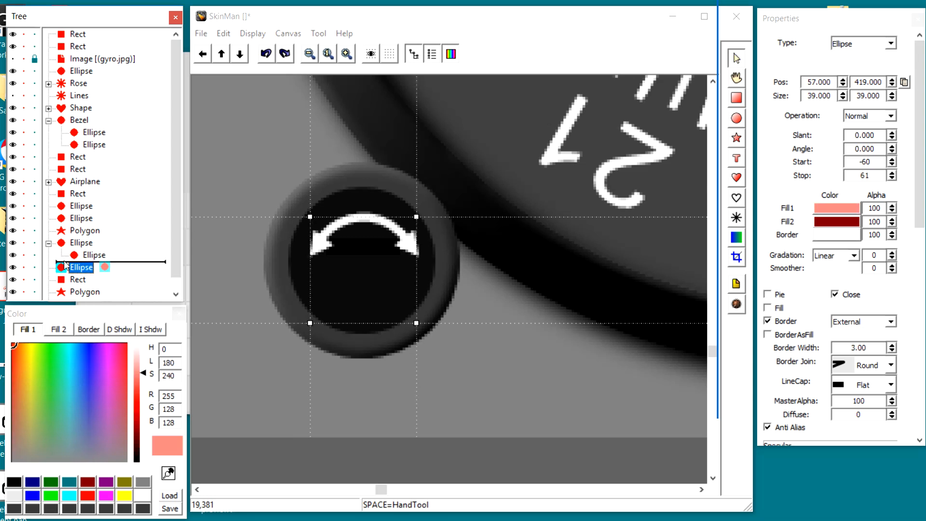
left_click_drag(61, 269, 77, 246)
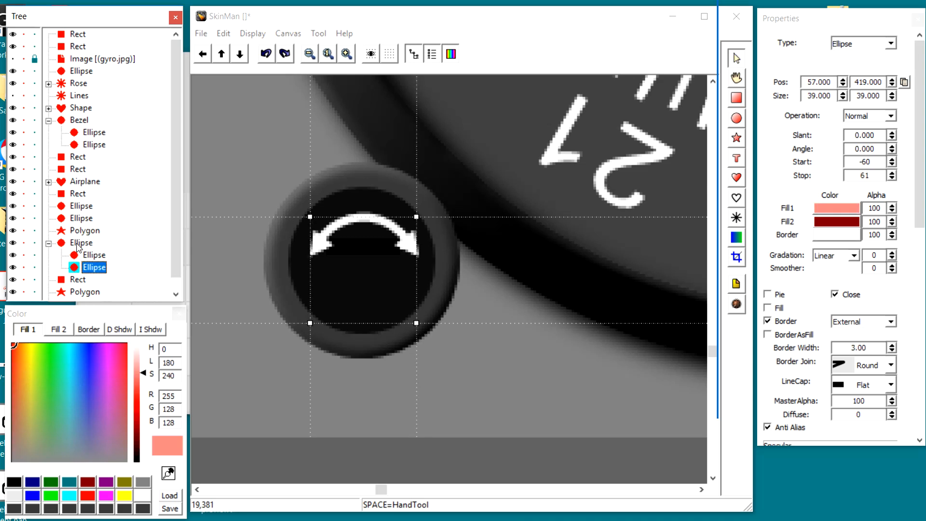
left_click(77, 256)
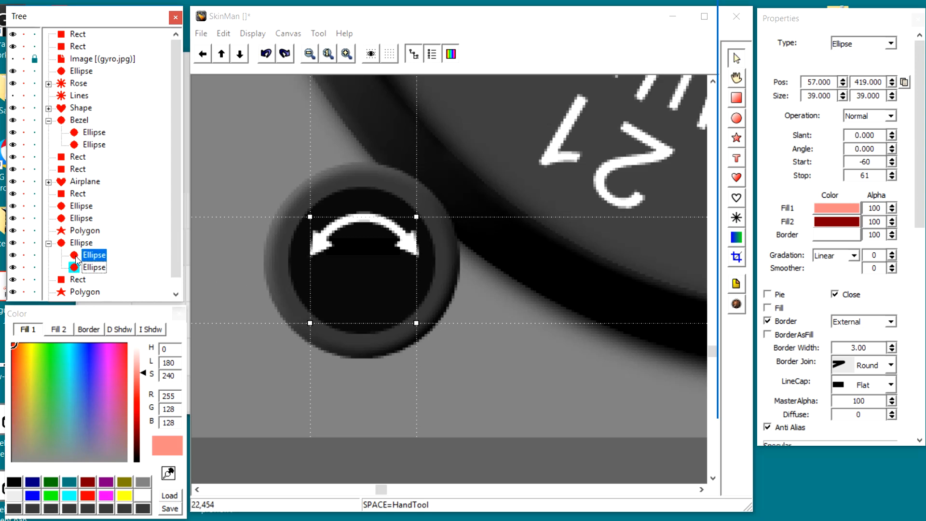
left_click(77, 270)
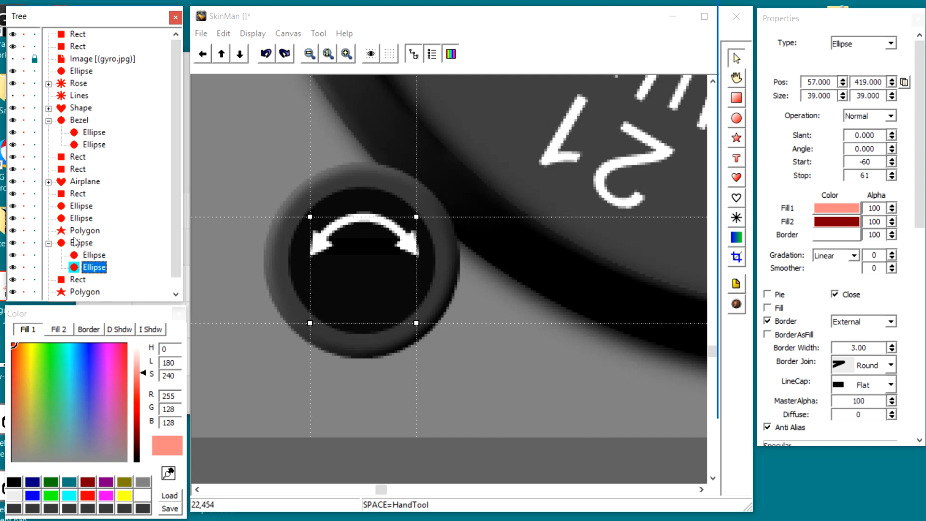
Nest the black rectangle and both arrowhead polygons under the outer knob ellipse, then check the group by toggling its visibility
left_click_drag(63, 284, 71, 256)
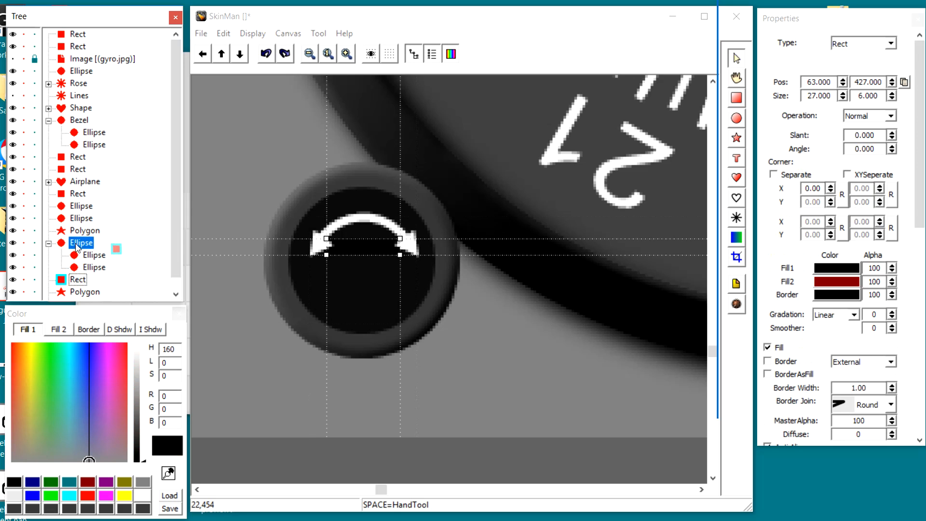
left_click_drag(65, 294, 70, 243)
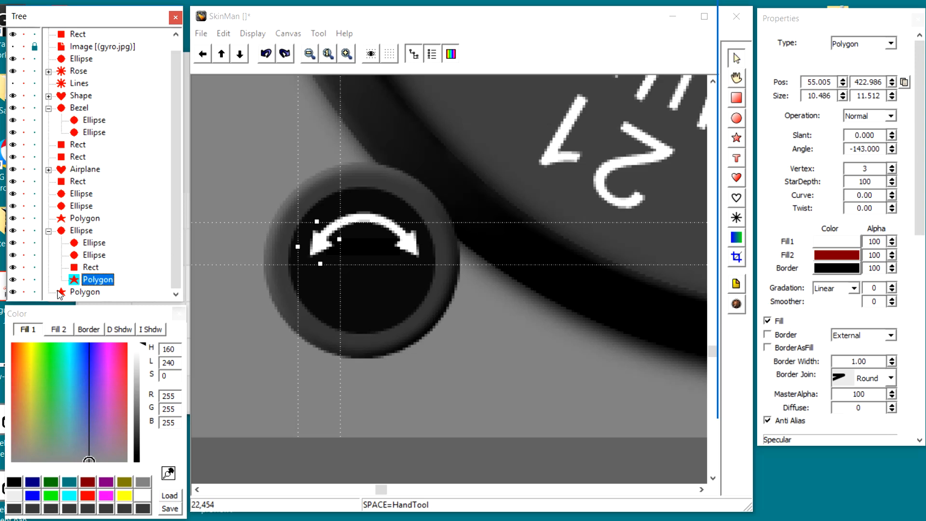
left_click_drag(59, 294, 80, 234)
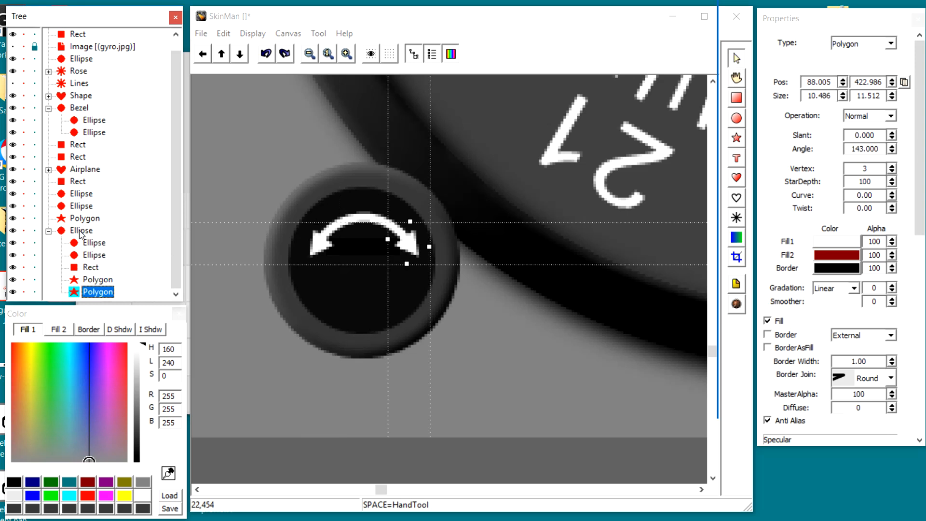
left_click(80, 232)
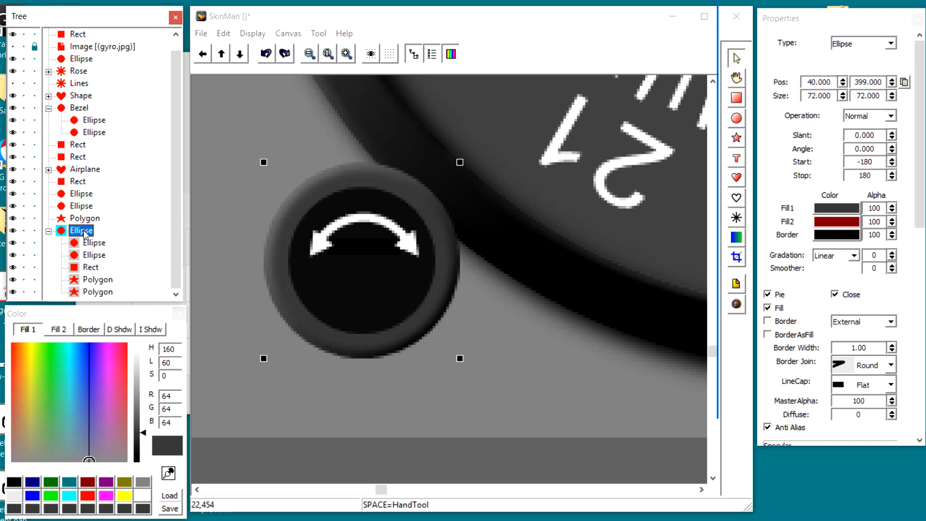
left_click(13, 231)
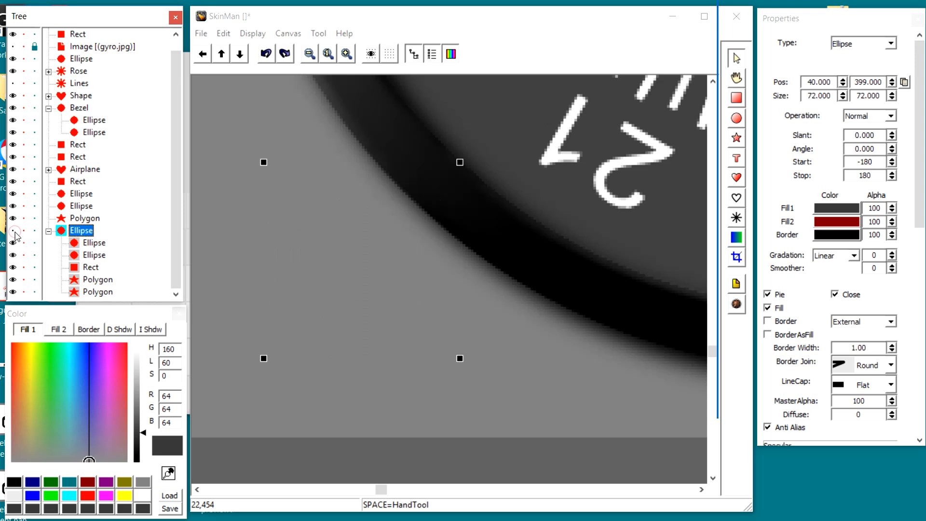
left_click(13, 231)
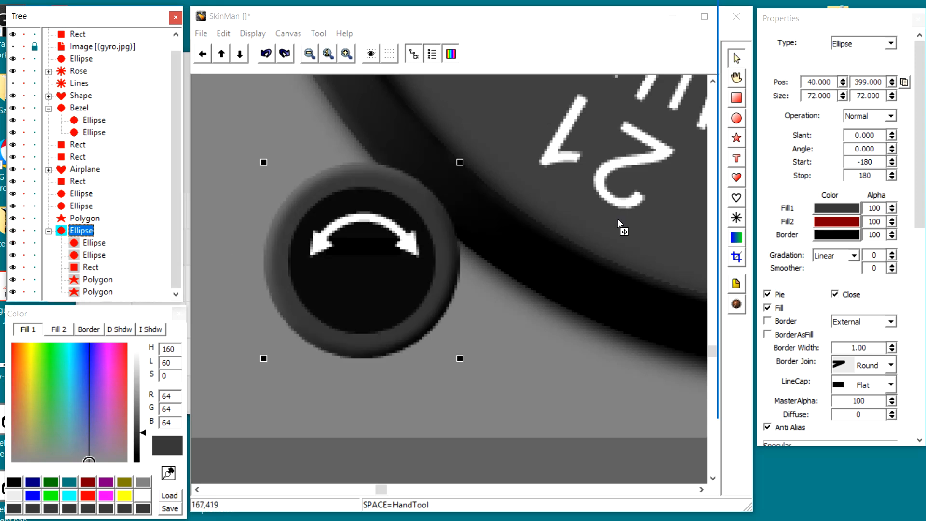
Briefly isolate the gyro.jpg reference, and add the text PUSH below the double-headed arrow at 64, 439
left_click(23, 47)
left_click(23, 46)
left_click(736, 158)
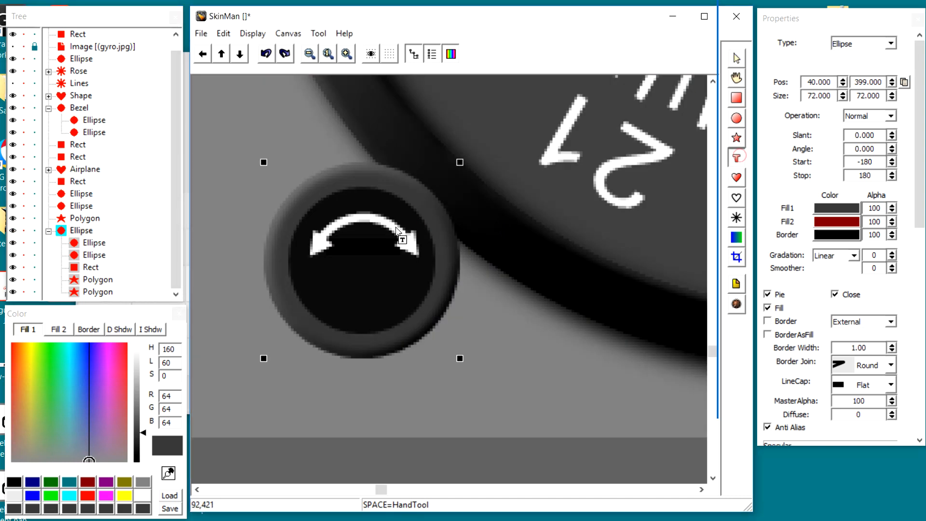
left_click(330, 271)
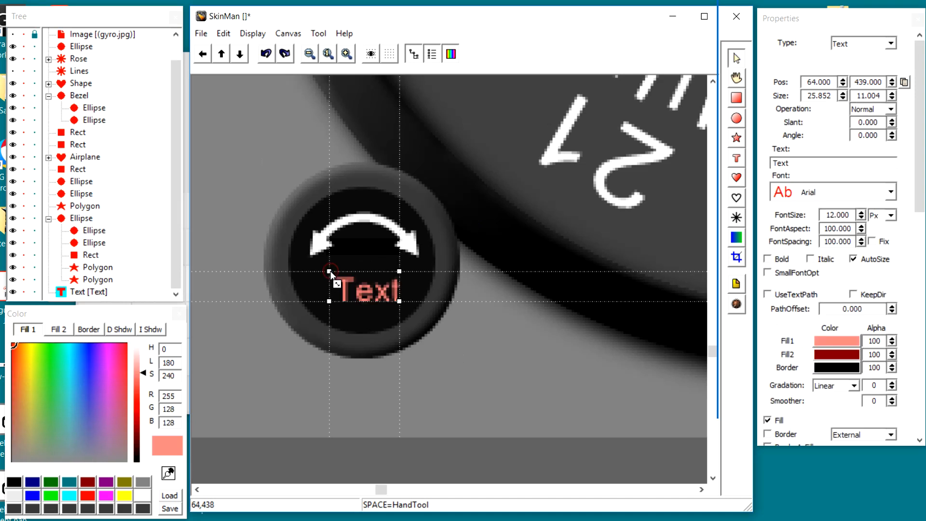
left_click_drag(799, 162, 758, 154)
type("PU")
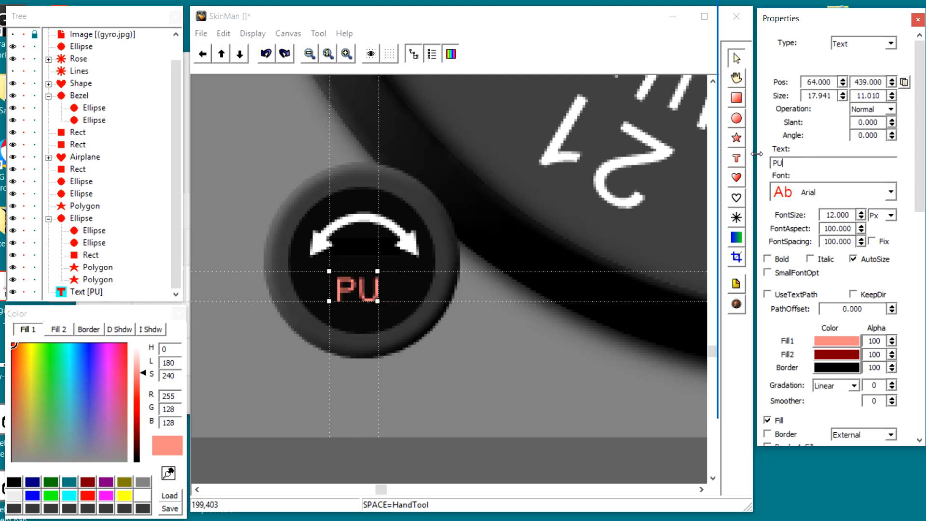
type("SH")
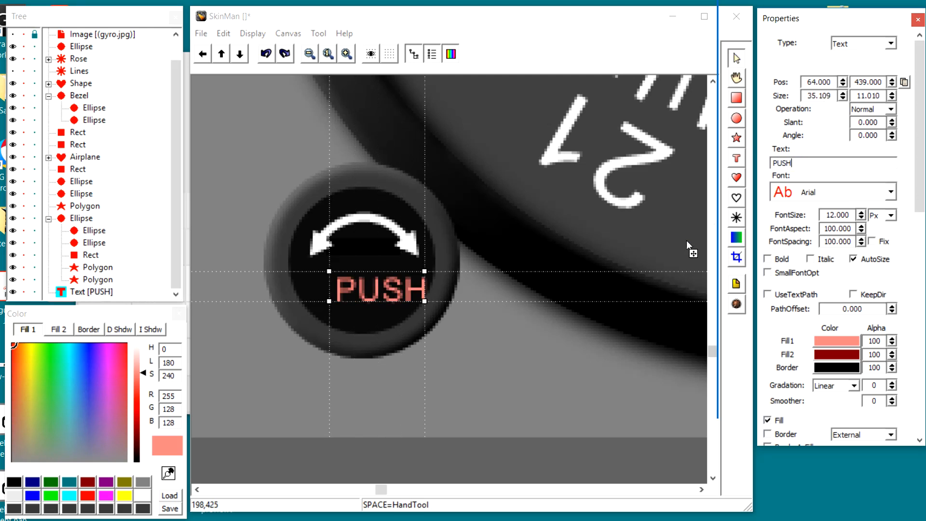
Move the PUSH text to 58, 436, fill it white and make it bold
left_click_drag(415, 298, 396, 288)
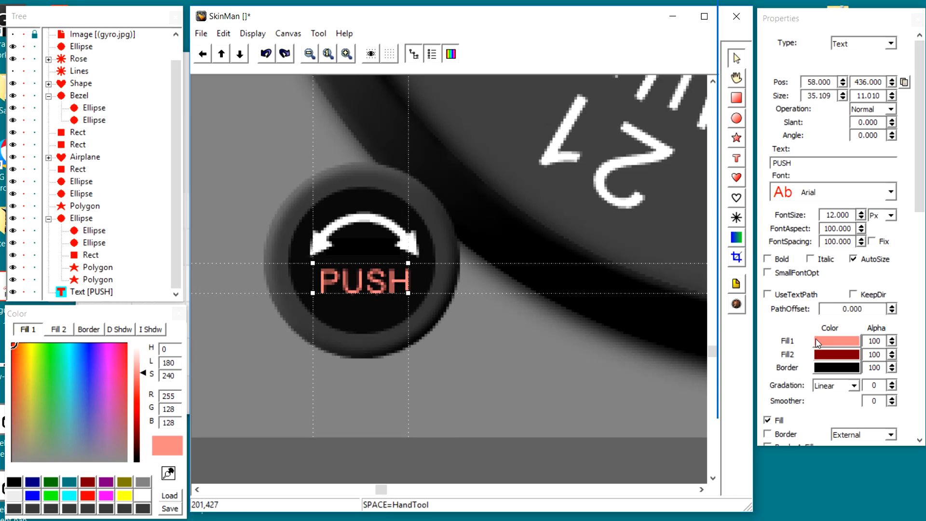
left_click(143, 495)
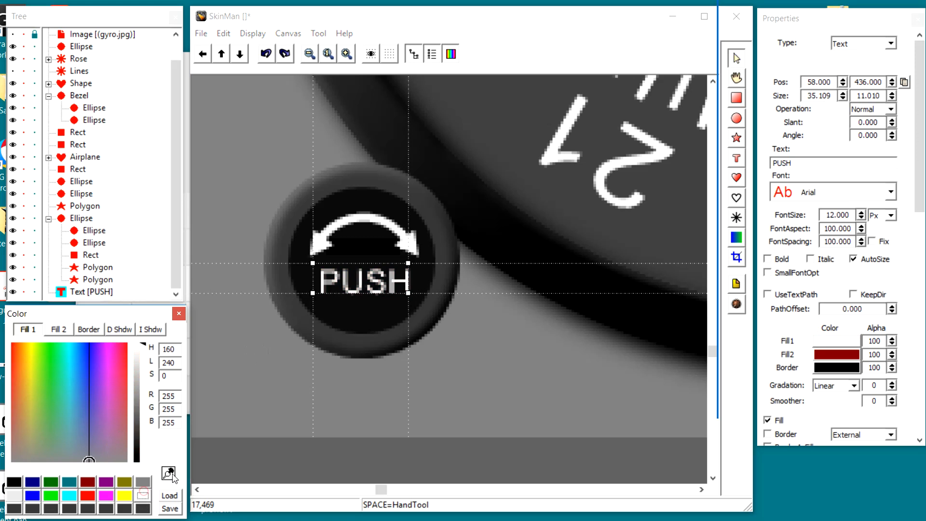
left_click(768, 259)
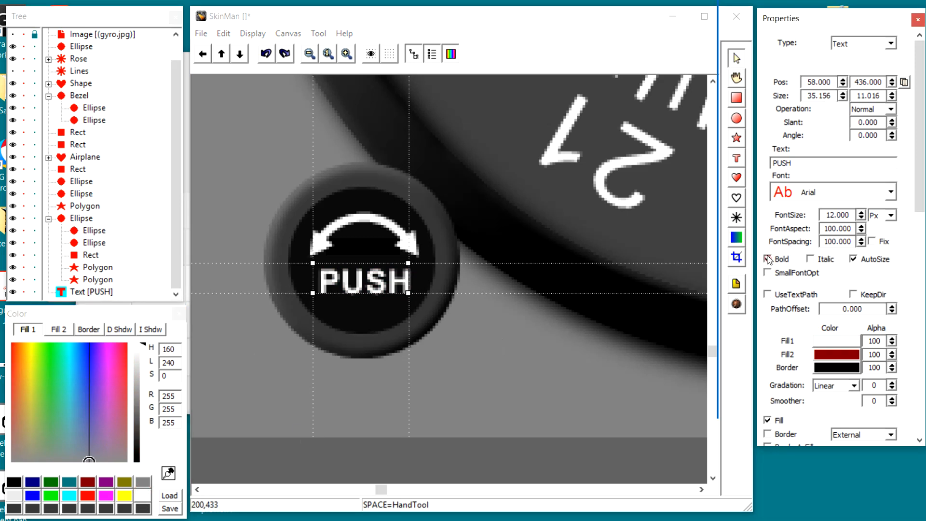
left_click(484, 355)
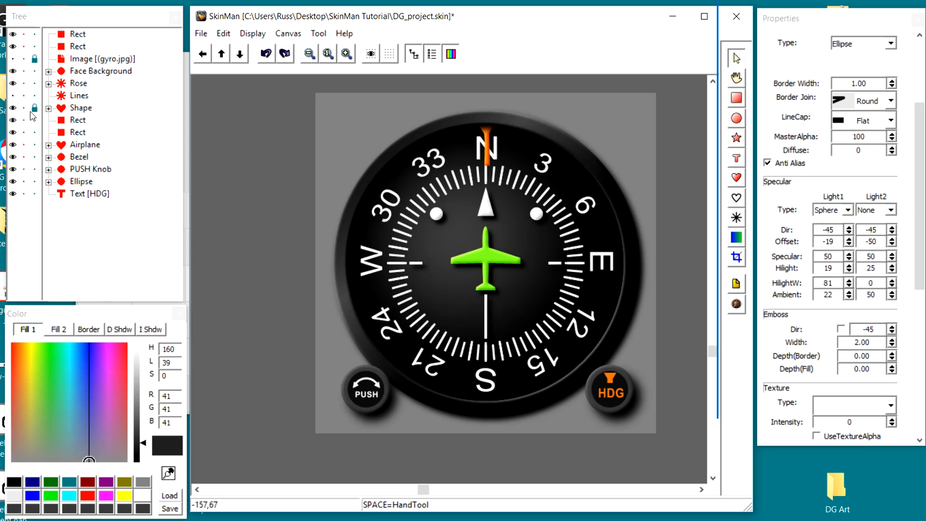
Check and delete the hidden Lines object, and hide the large gray background rectangle
left_click(13, 96)
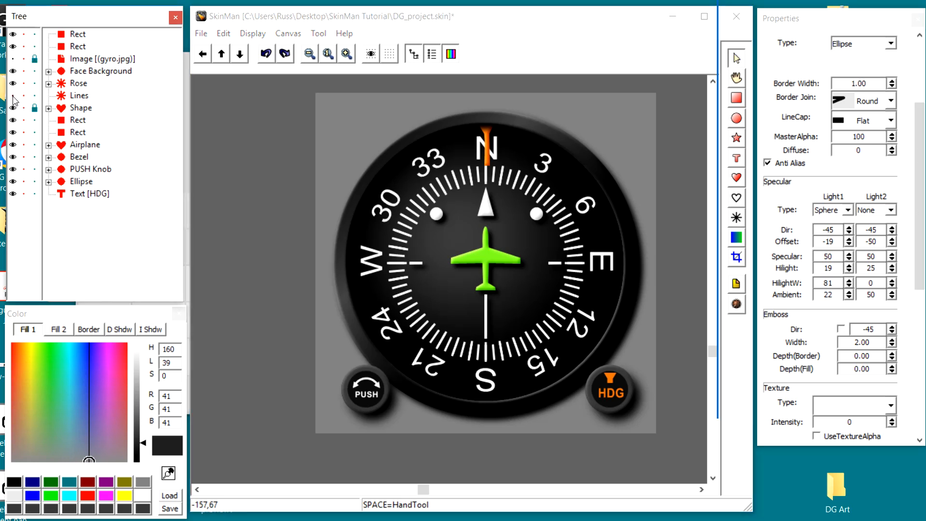
left_click(12, 97)
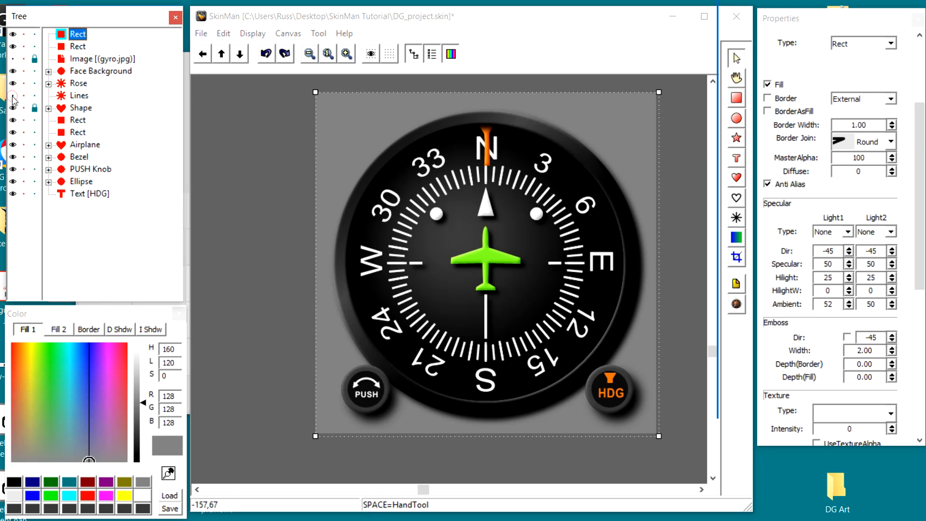
right_click(62, 97)
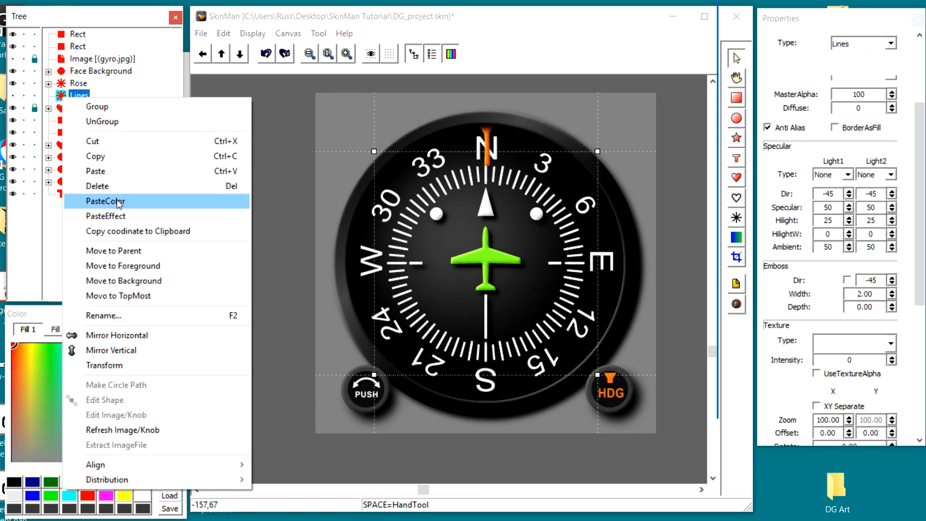
left_click(114, 184)
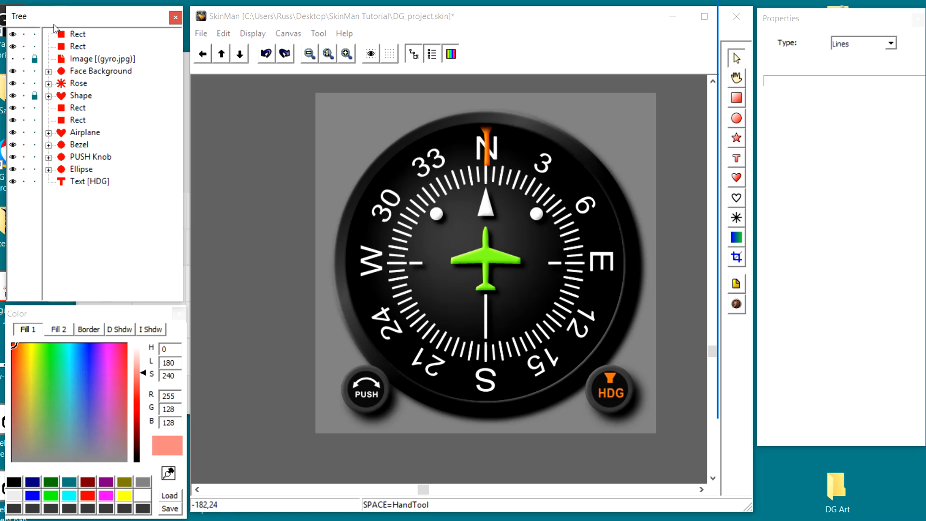
left_click(13, 34)
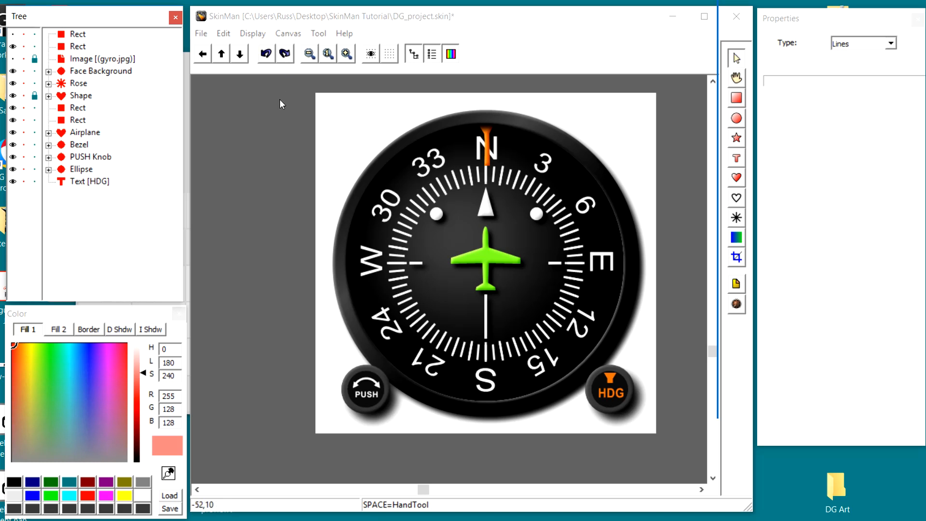
left_click(276, 35)
left_click(298, 48)
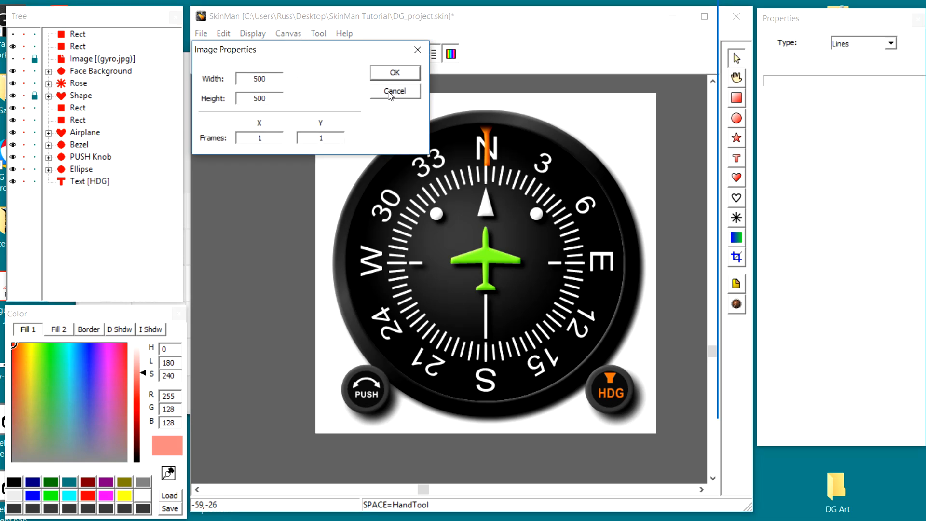
left_click(391, 93)
Set the canvas background color to gray, RGB 128, 128, 128
left_click(297, 34)
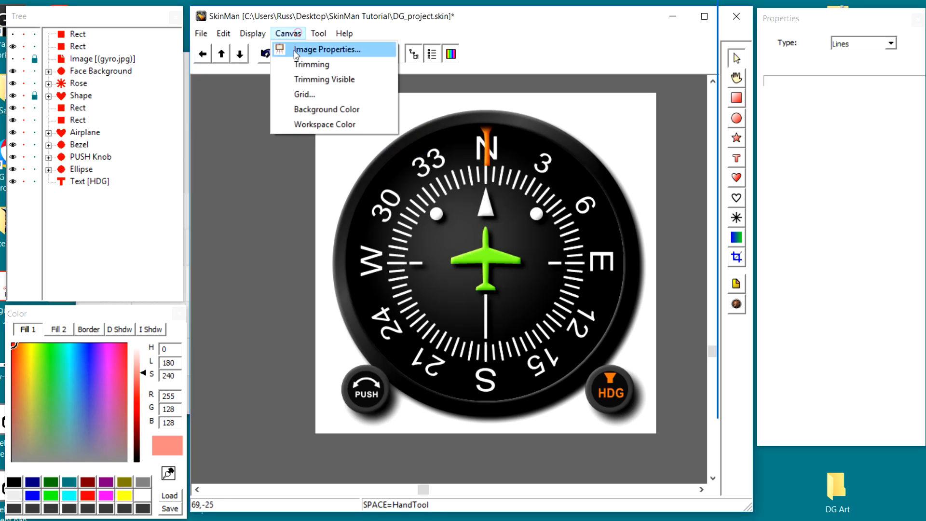
left_click(301, 110)
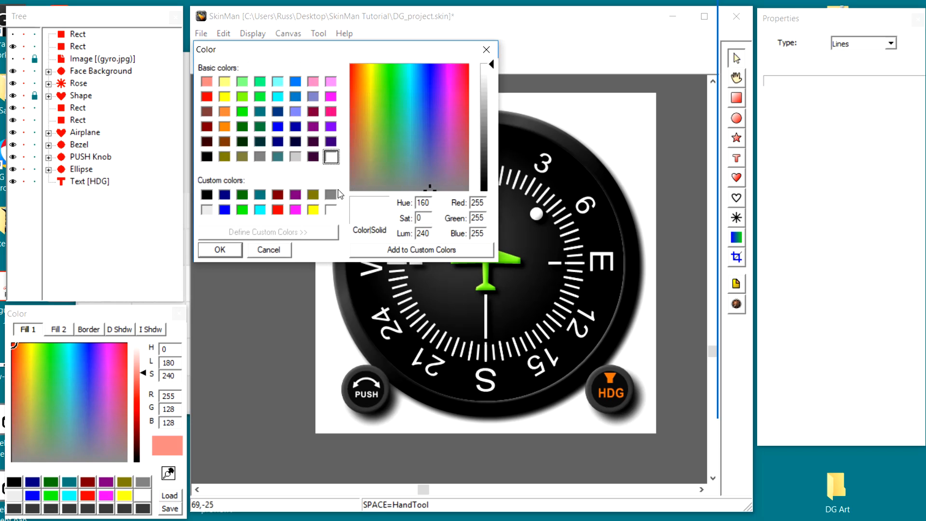
left_click(331, 195)
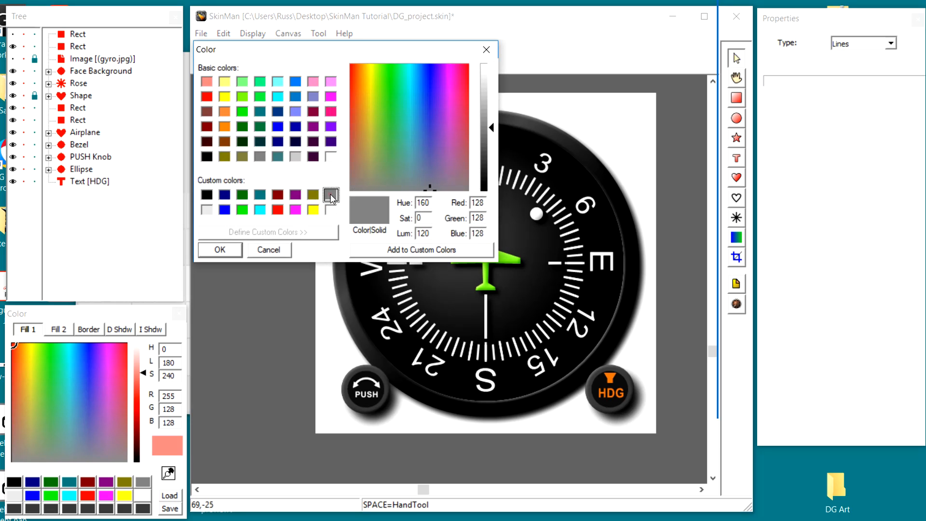
left_click(228, 252)
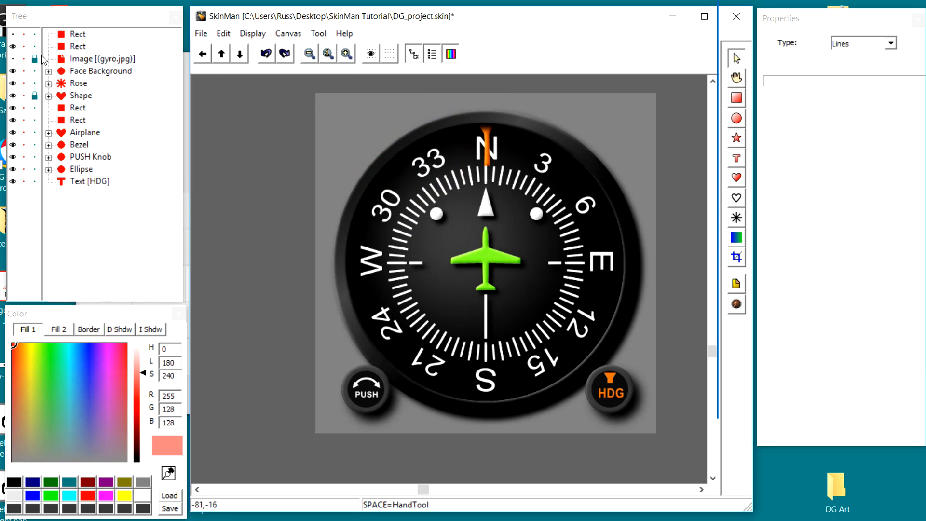
Isolate the two uppermost Rect layers and the gyro.jpg reference one at a time to examine what each contains
left_click(14, 37)
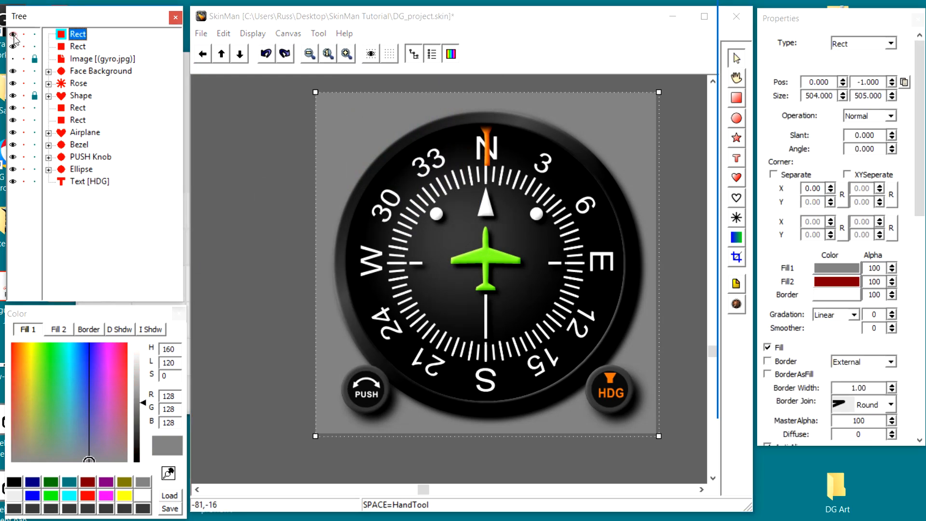
left_click(14, 35)
left_click(23, 35)
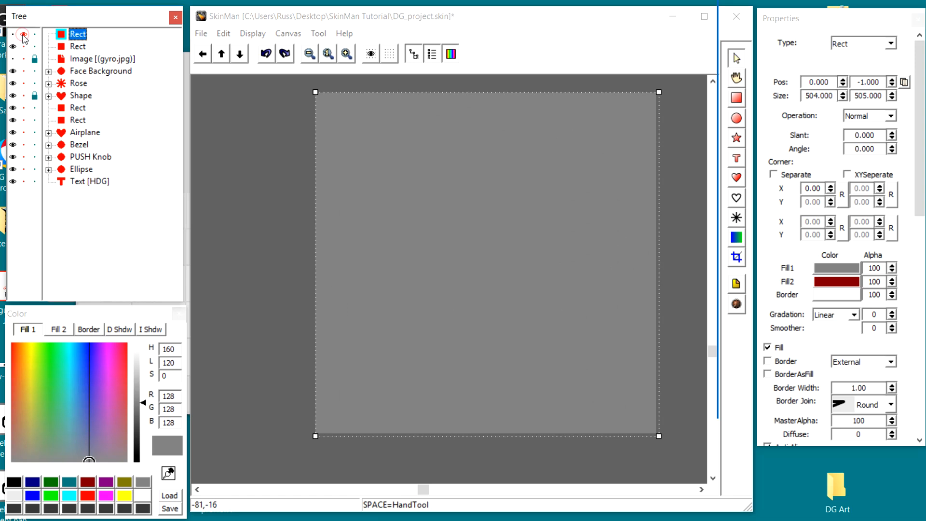
left_click(23, 34)
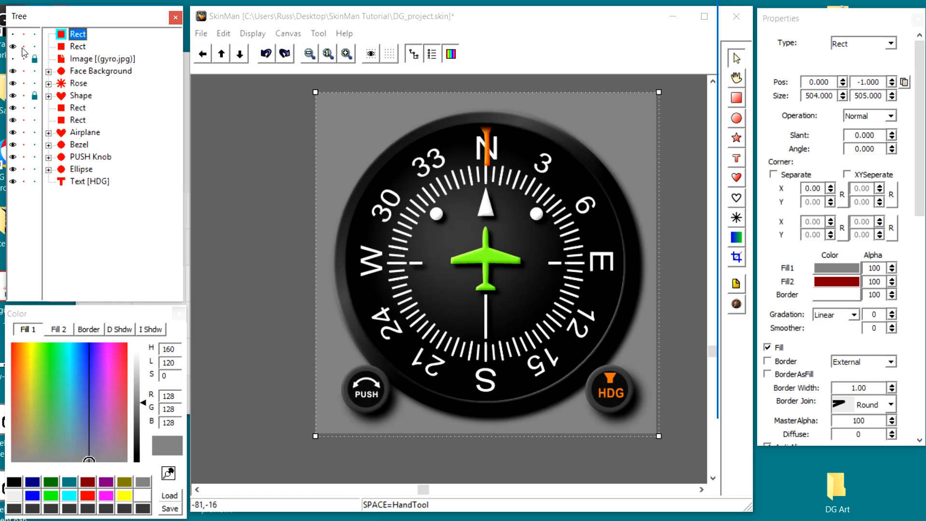
left_click(23, 47)
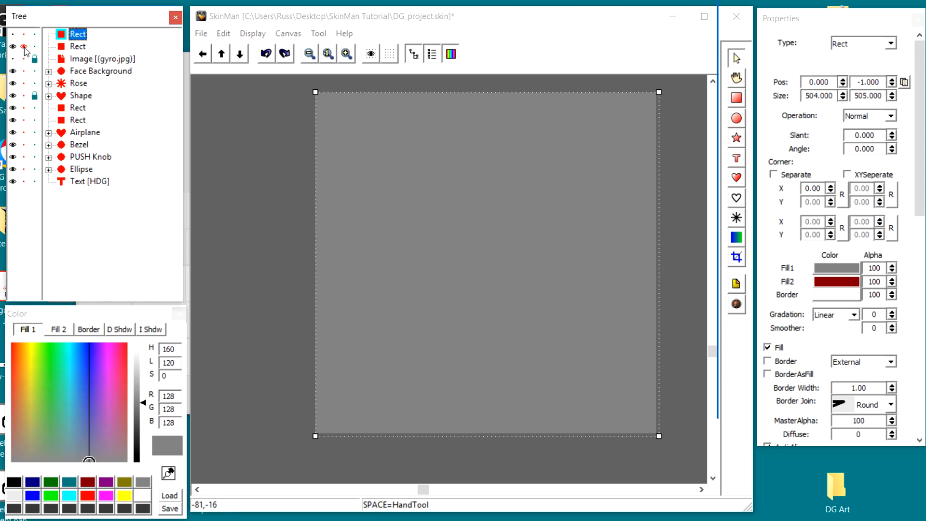
left_click(24, 46)
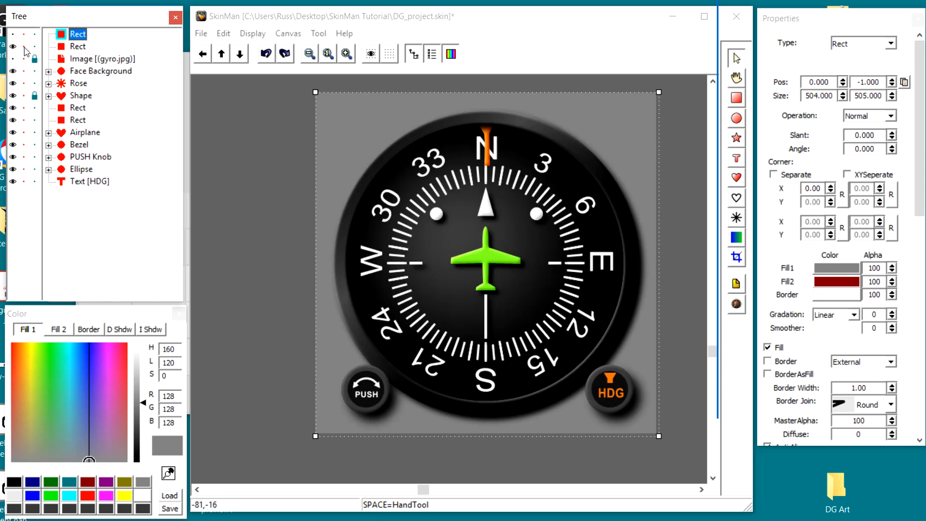
left_click(24, 47)
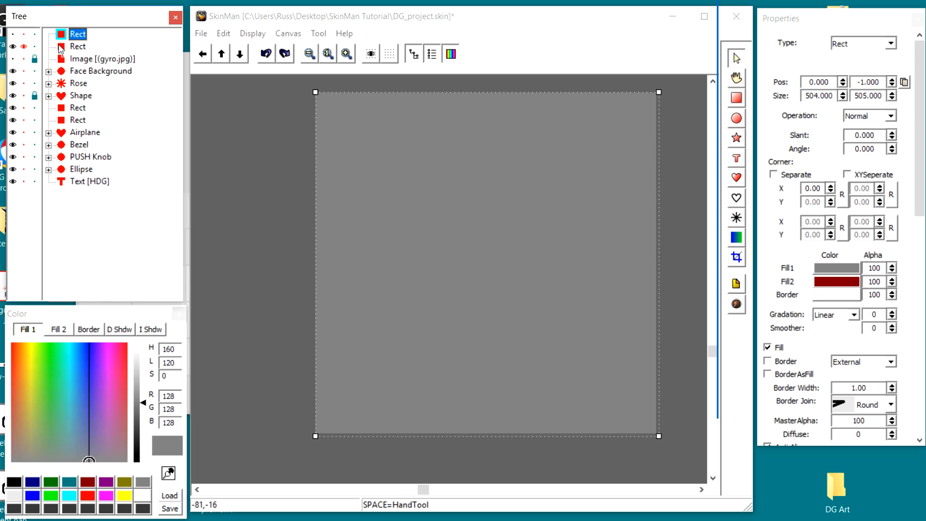
left_click(25, 48)
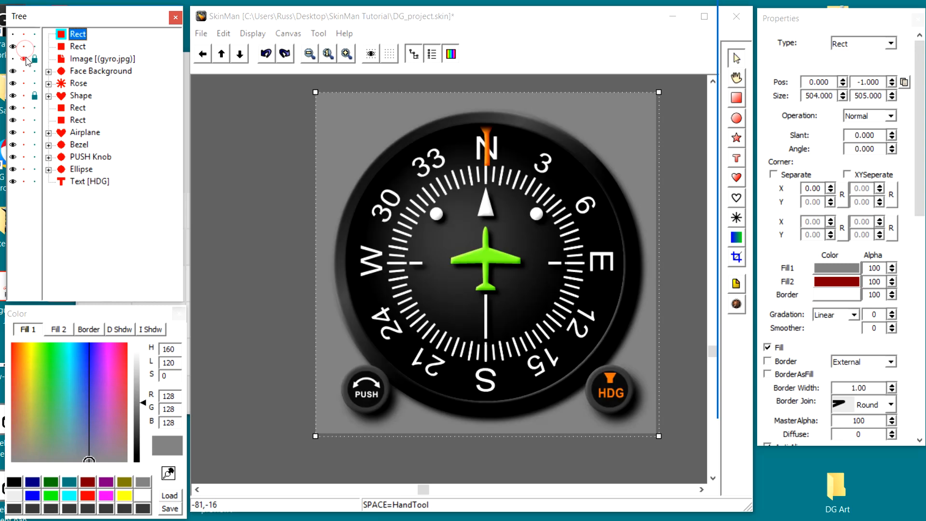
left_click(25, 59)
left_click(26, 58)
Isolate the Face Background layer and set the canvas background color to light gray, RGB 192, 192, 192
left_click(24, 72)
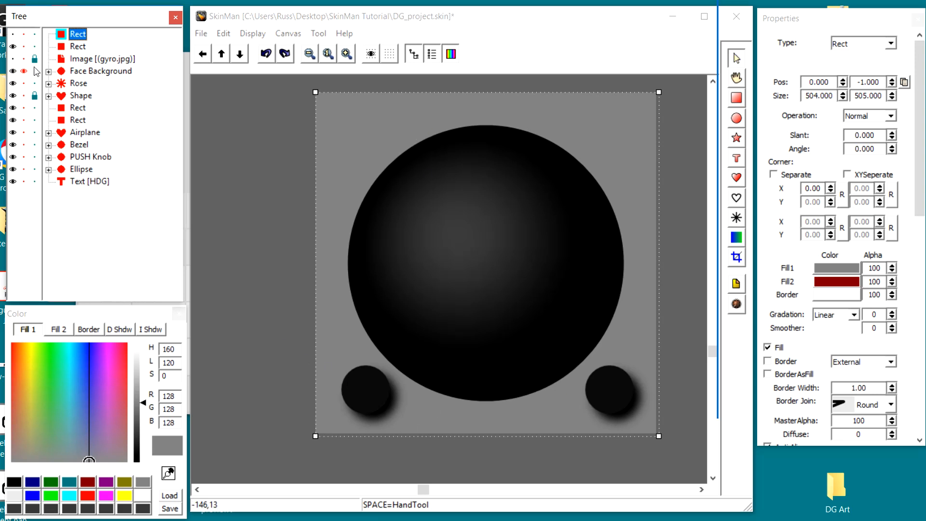
left_click(284, 34)
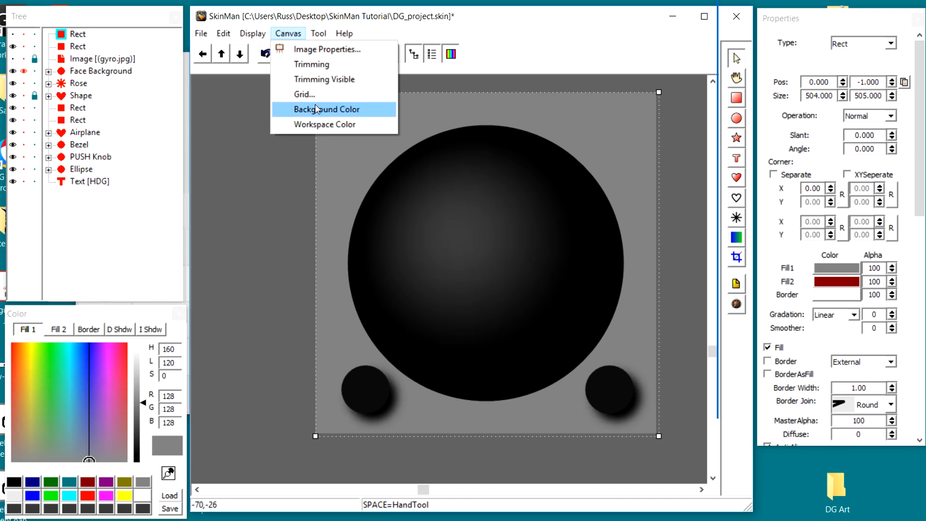
left_click(315, 105)
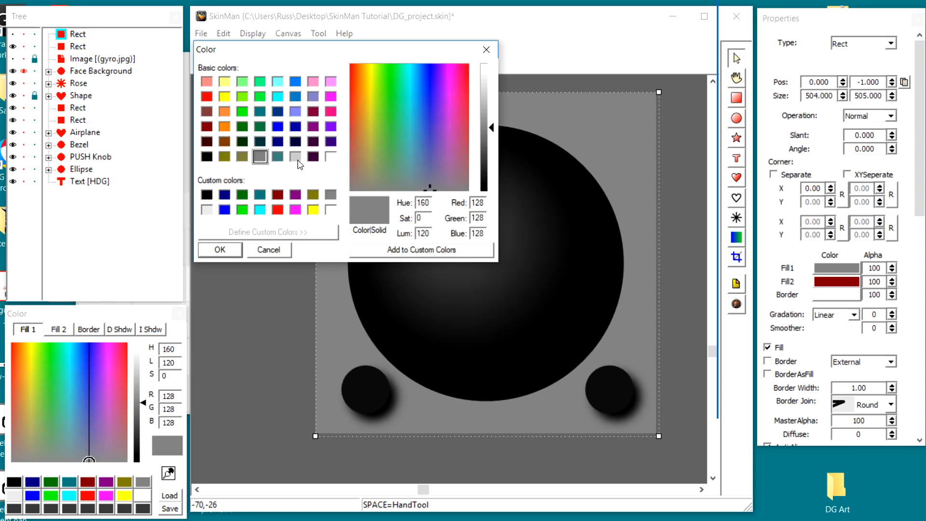
left_click(295, 158)
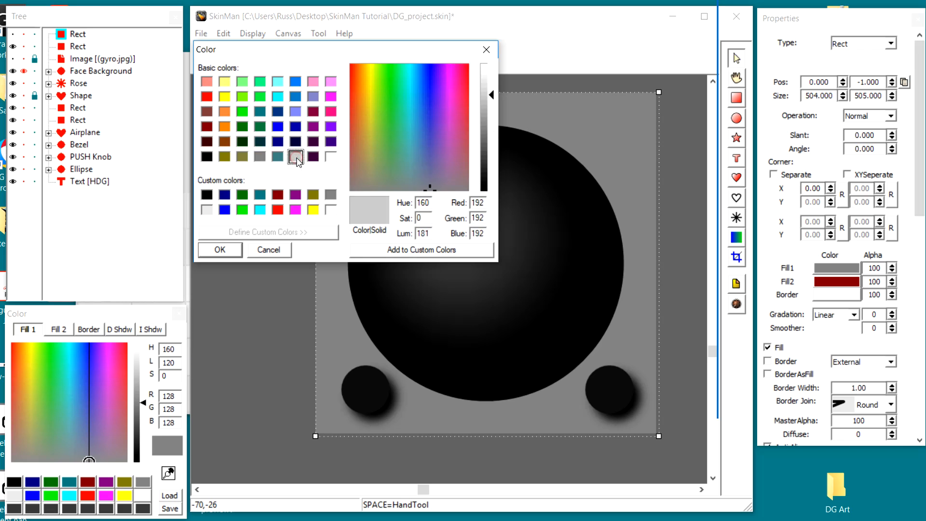
left_click(227, 249)
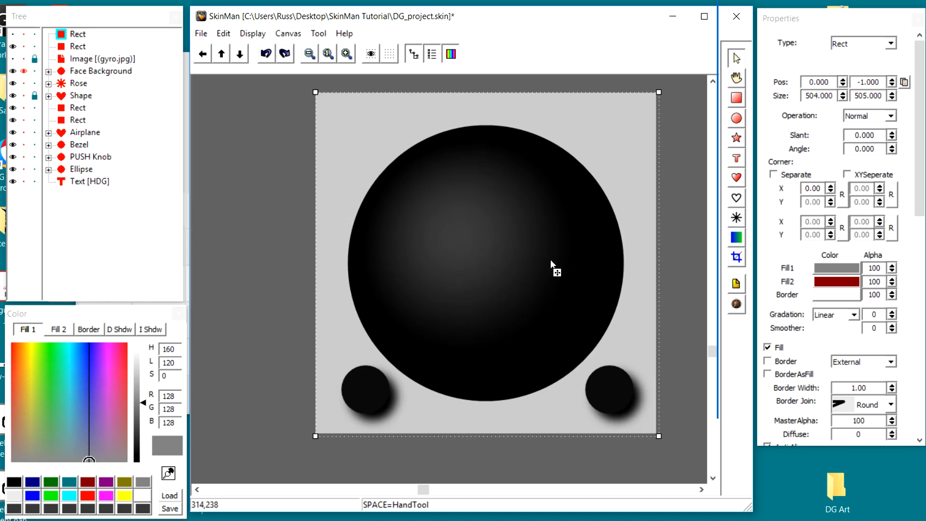
Examine the specular and emboss settings of the Bezel and Face Background, and end the Face Background isolation
left_click(568, 234)
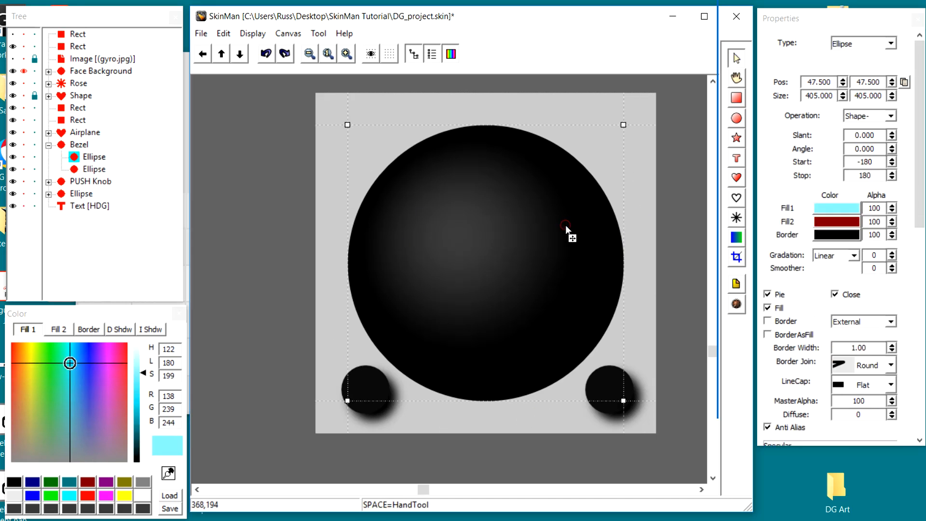
scroll(795, 244, "down", 3)
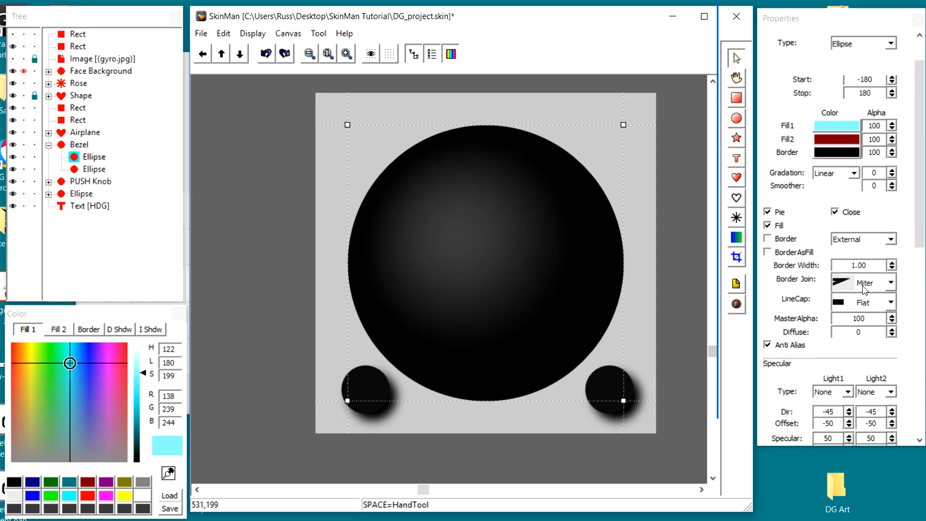
left_click_drag(916, 187, 915, 223)
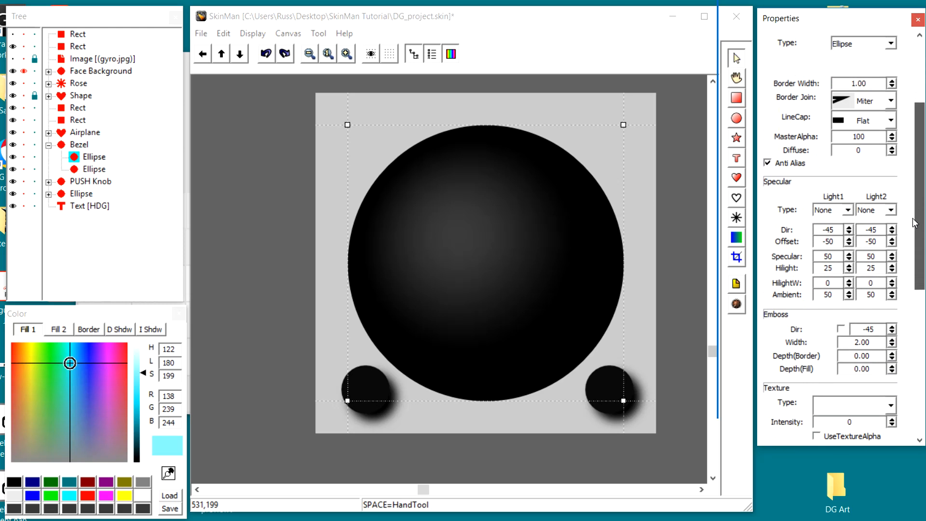
left_click(545, 176)
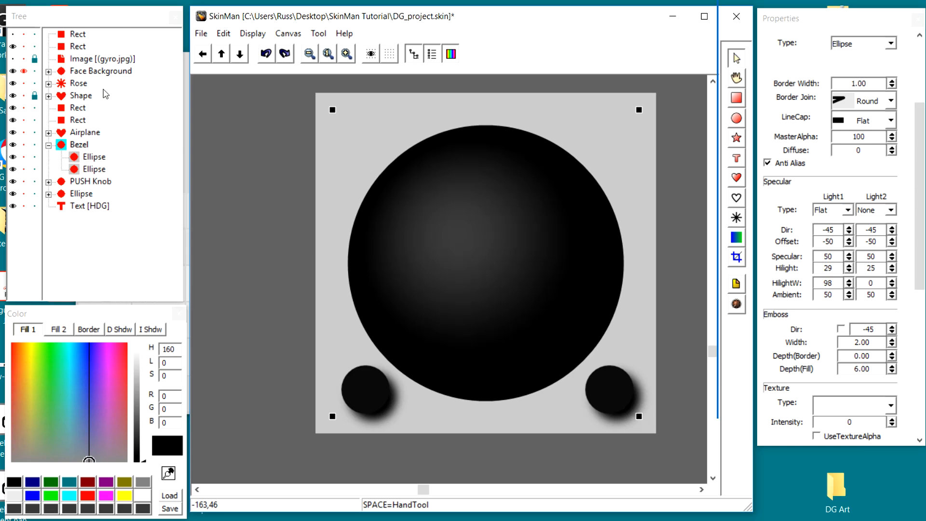
left_click(76, 73)
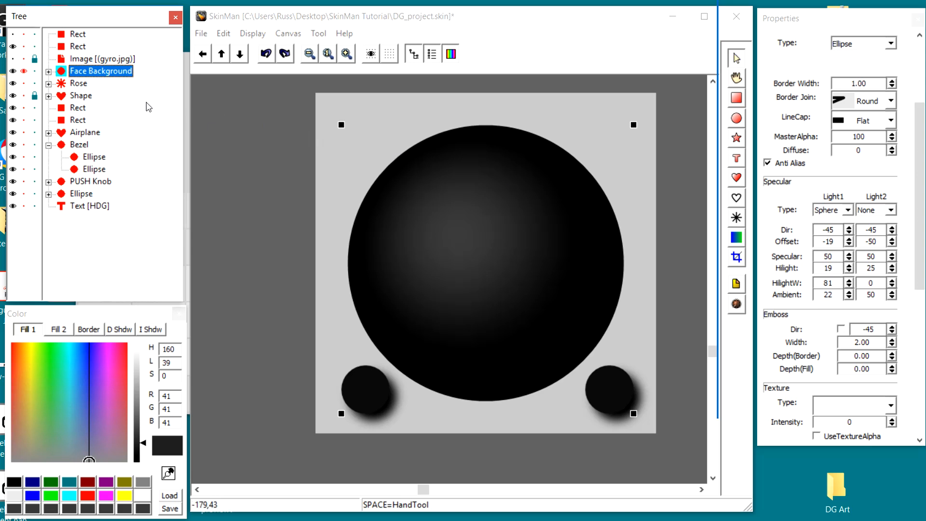
left_click(24, 71)
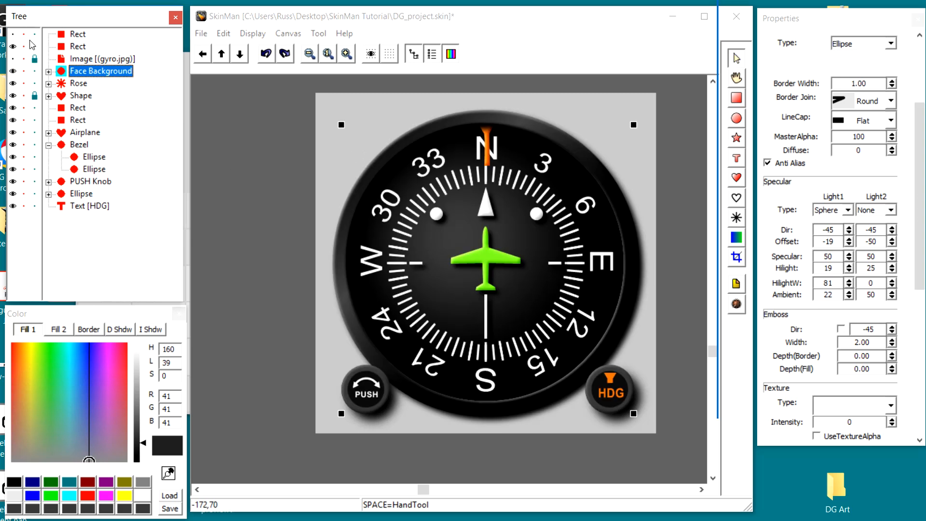
Check the second Rect layer on its own, and isolate the topmost gray rectangle
left_click(24, 47)
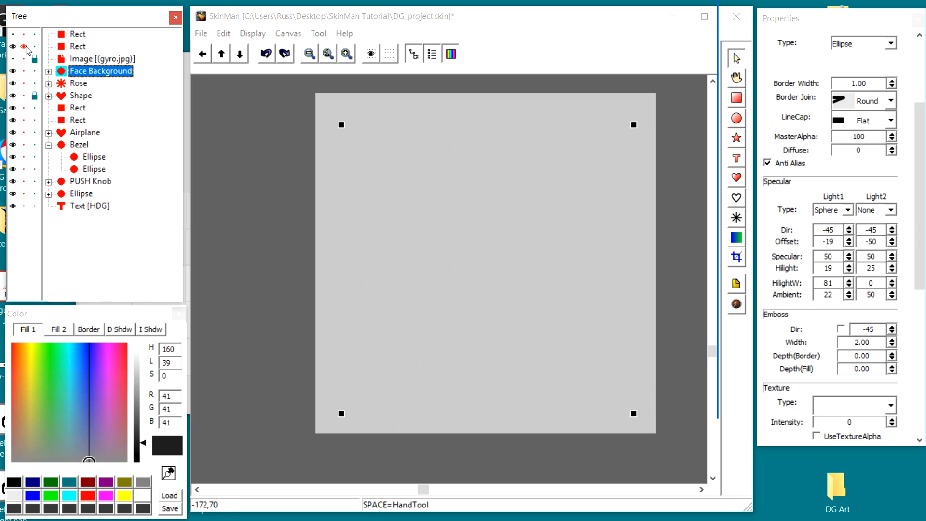
left_click(24, 46)
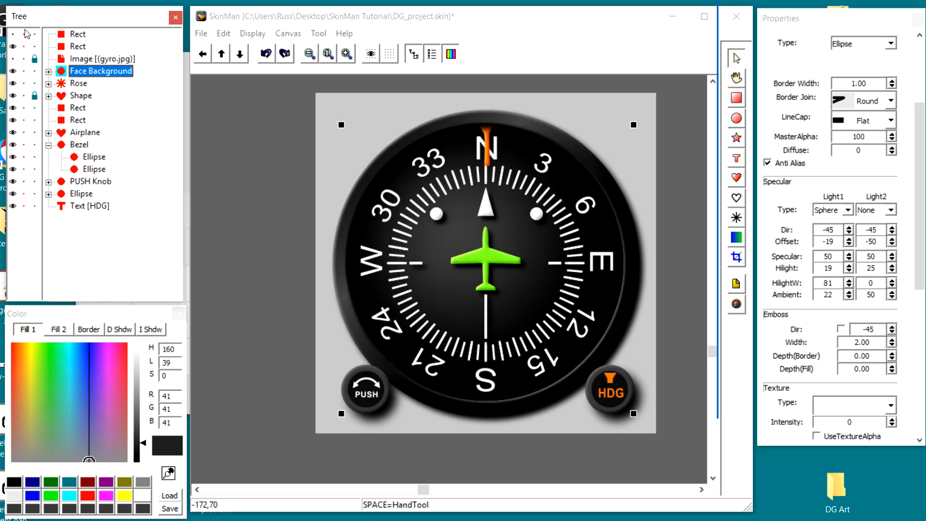
left_click(24, 34)
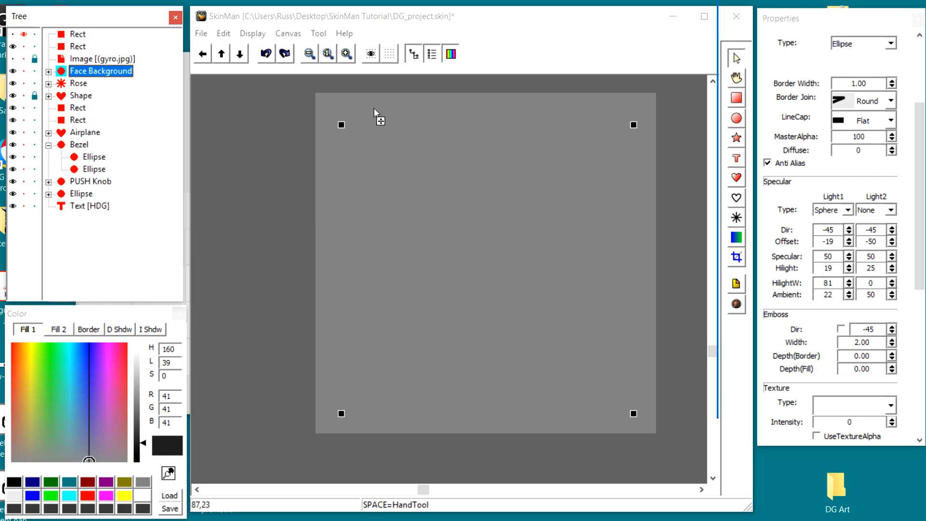
Export the isolated gray rectangle as background, in PNG with Alpha format, to the DG Art folder on the Desktop
left_click(206, 35)
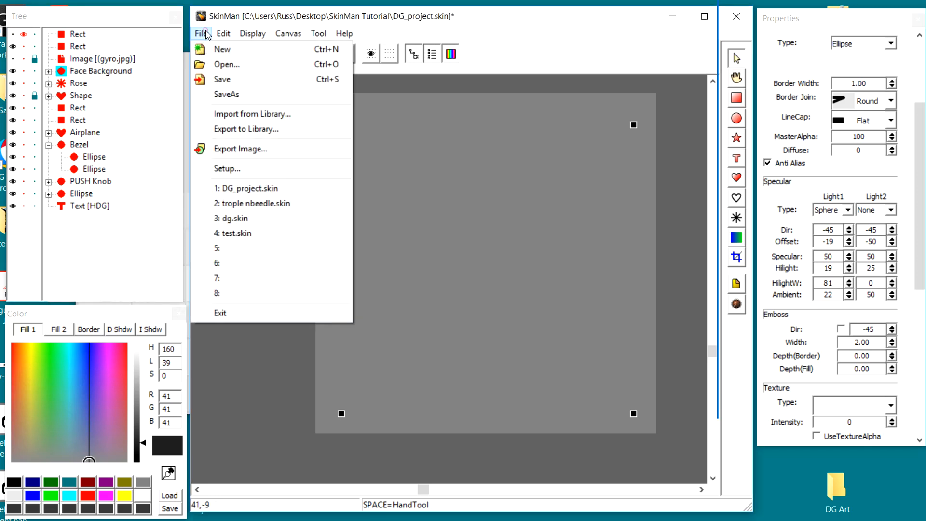
left_click(228, 147)
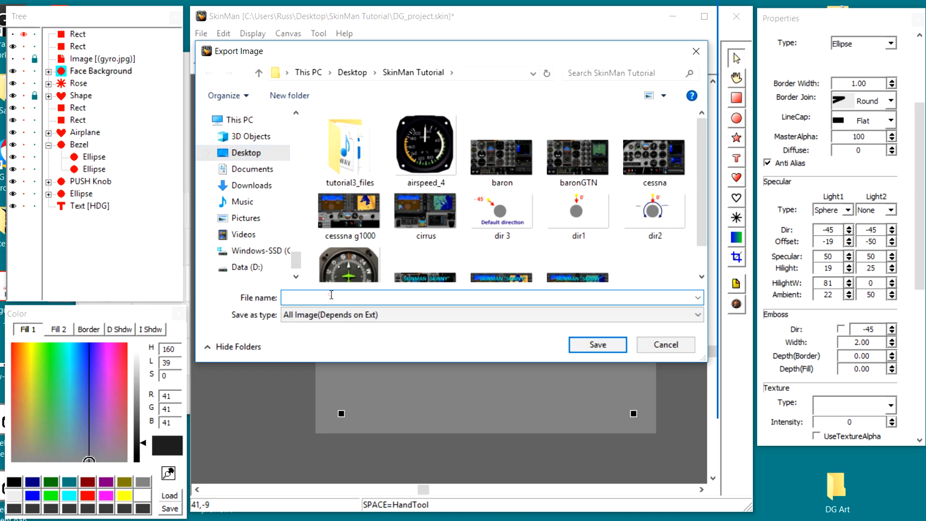
type("ackground")
left_click(329, 314)
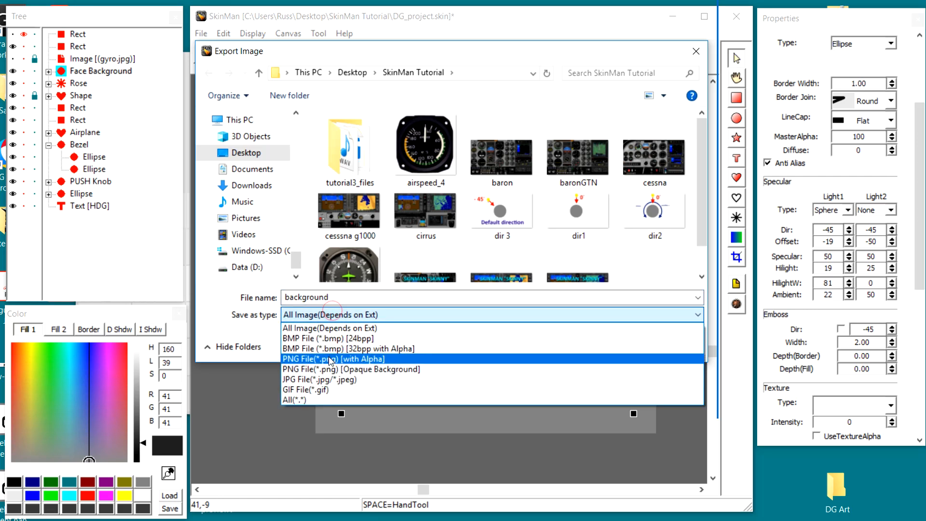
left_click(330, 360)
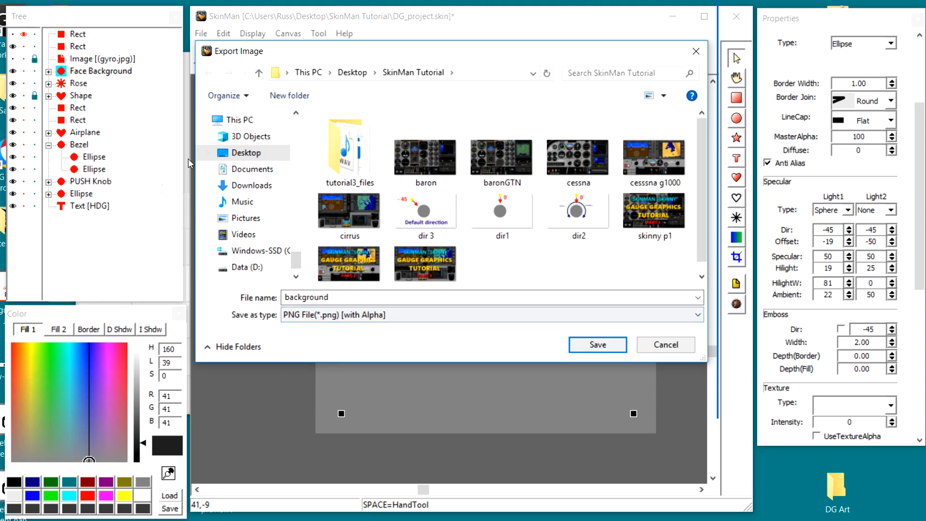
left_click(244, 152)
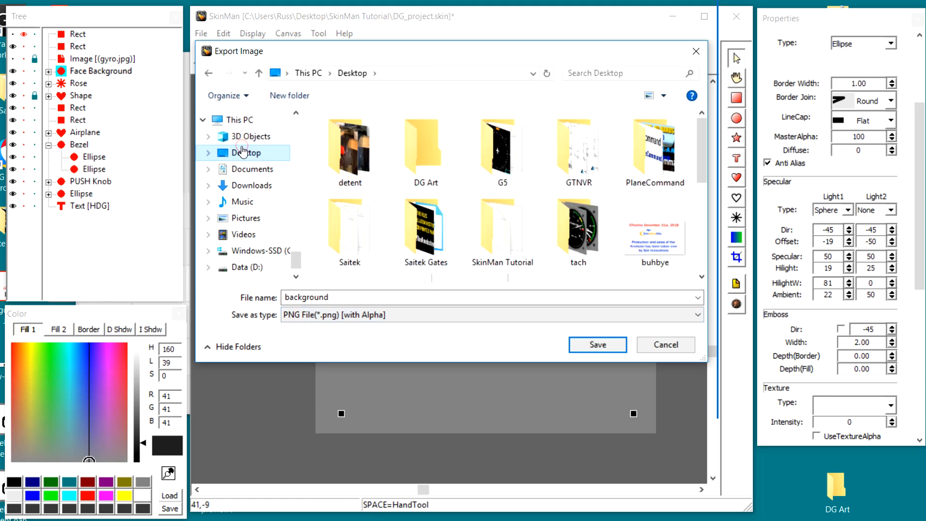
double_click(427, 151)
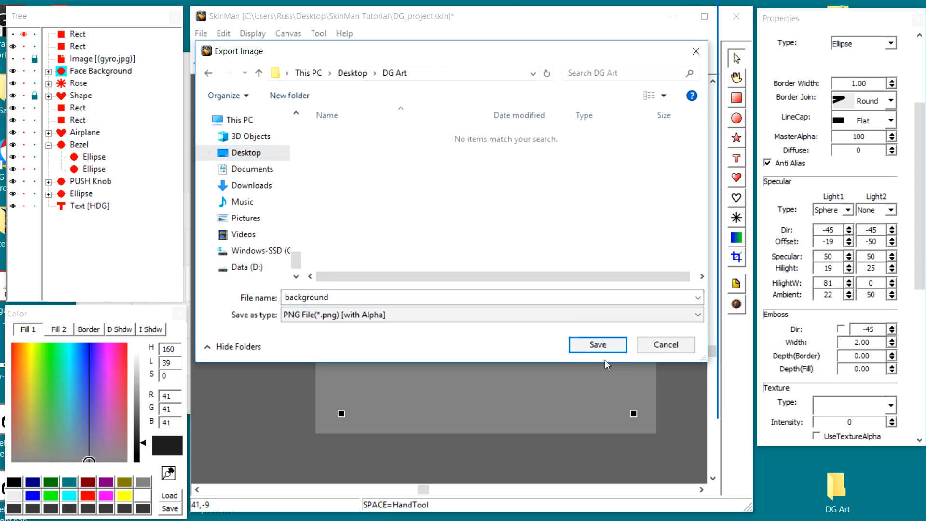
left_click(600, 346)
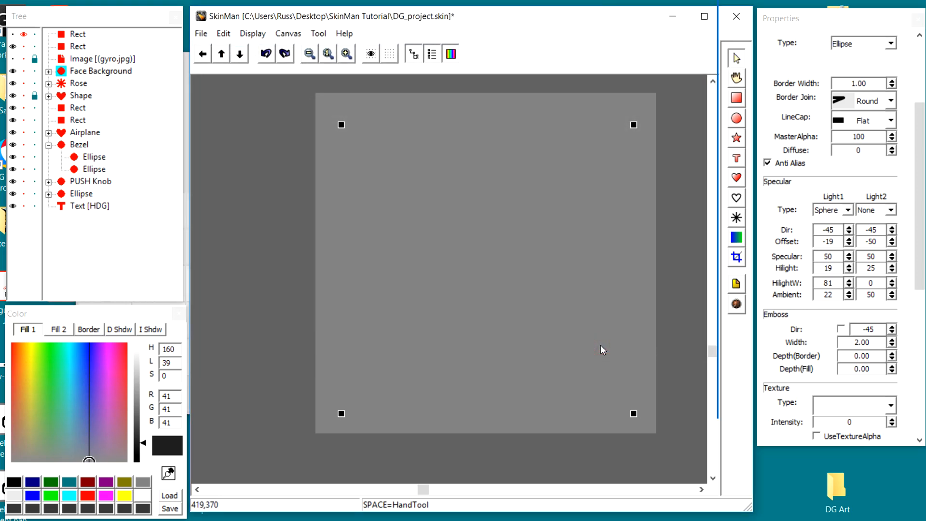
Isolate the Face Background layer instead of the gray rectangle and export it as face_background, in PNG with Alpha format, to DG Art
left_click(23, 35)
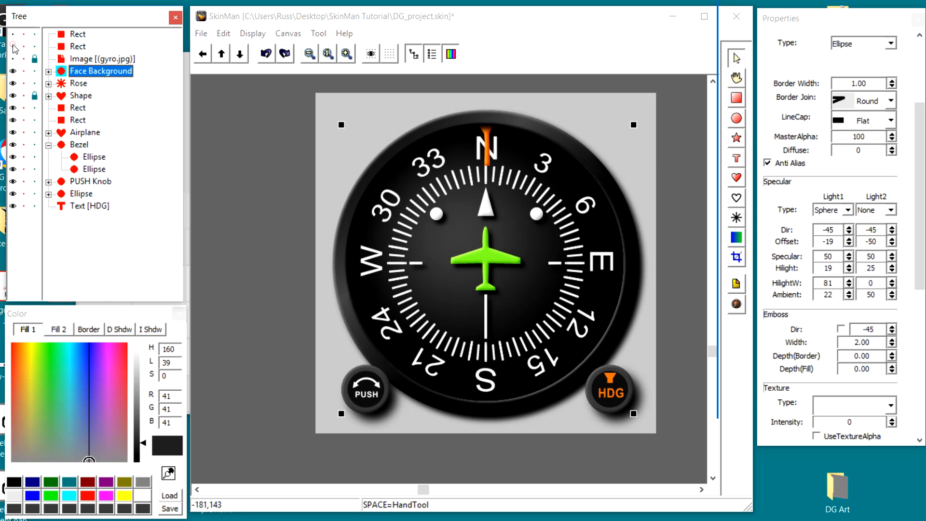
left_click(23, 71)
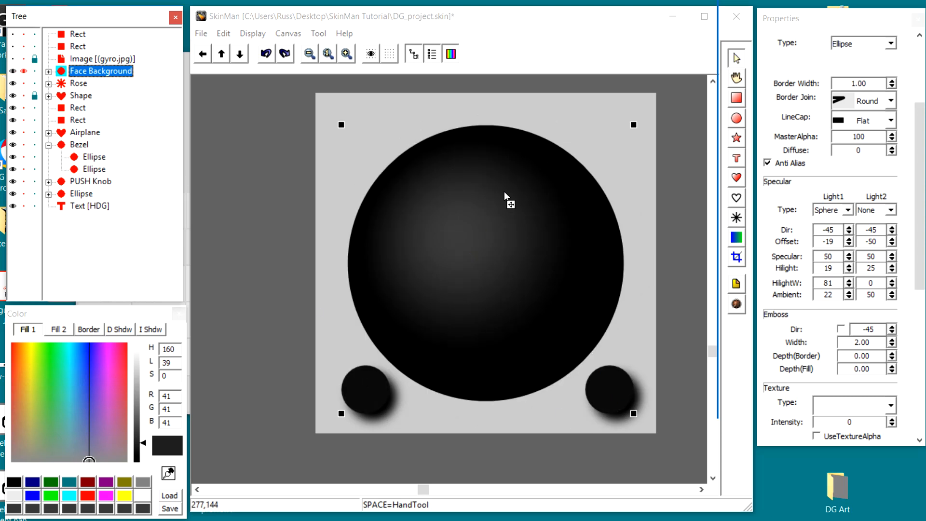
left_click(200, 34)
left_click(231, 143)
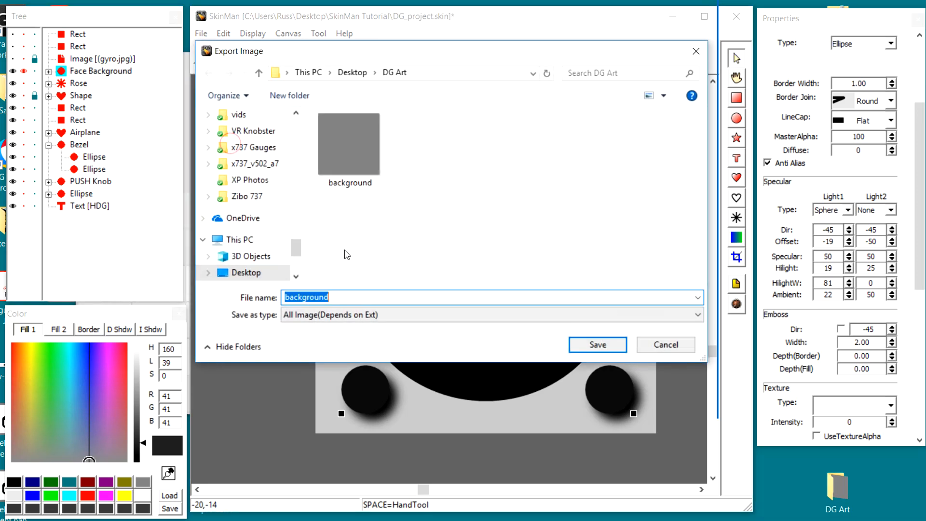
left_click(284, 298)
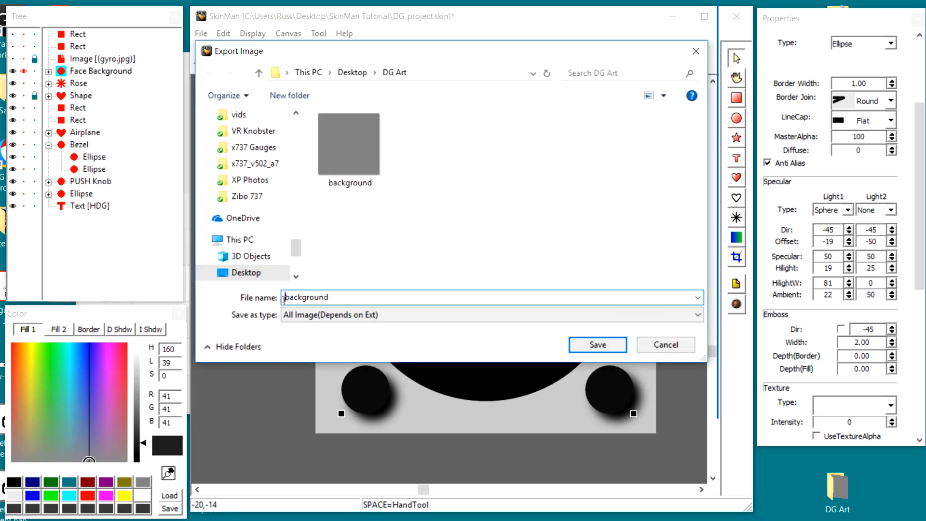
type("face_")
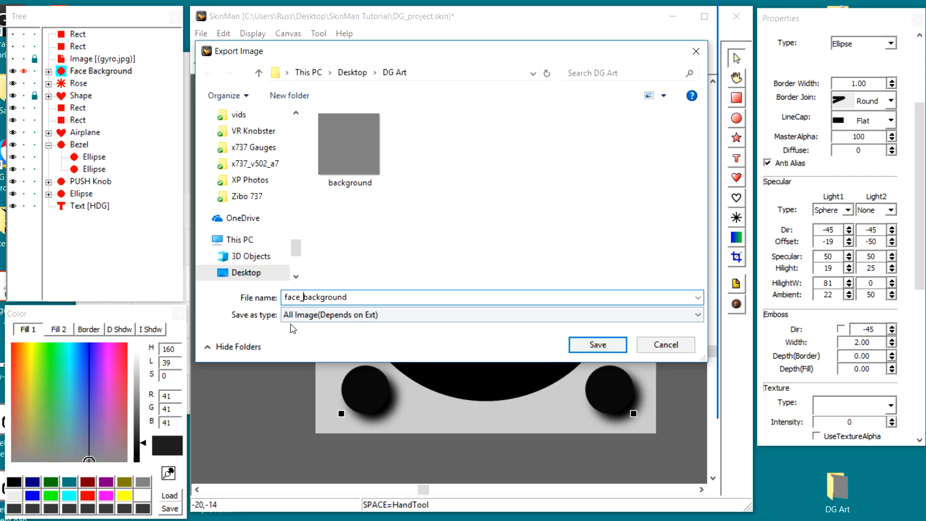
left_click(298, 315)
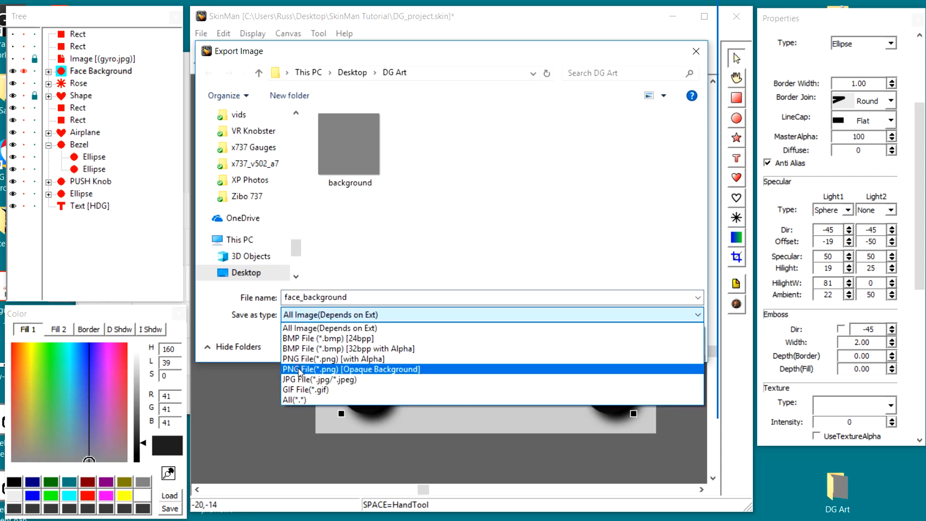
left_click(300, 358)
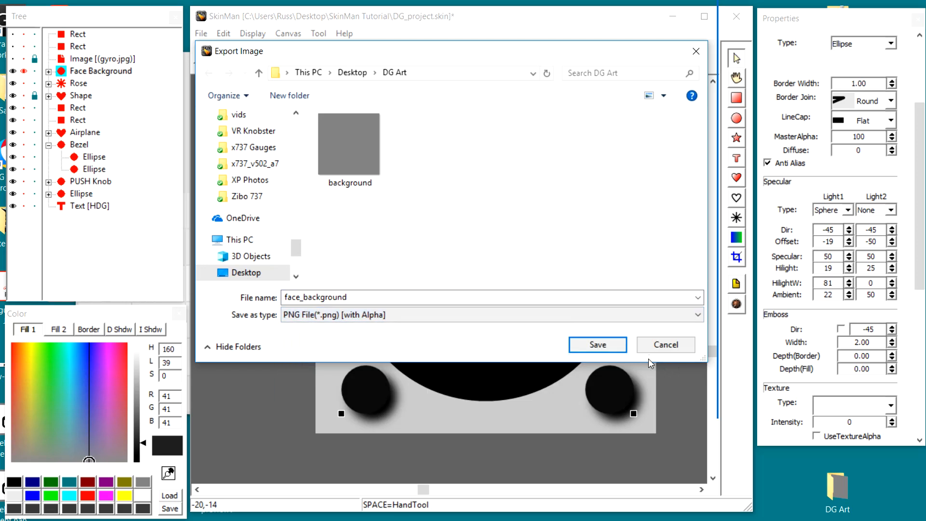
left_click(598, 345)
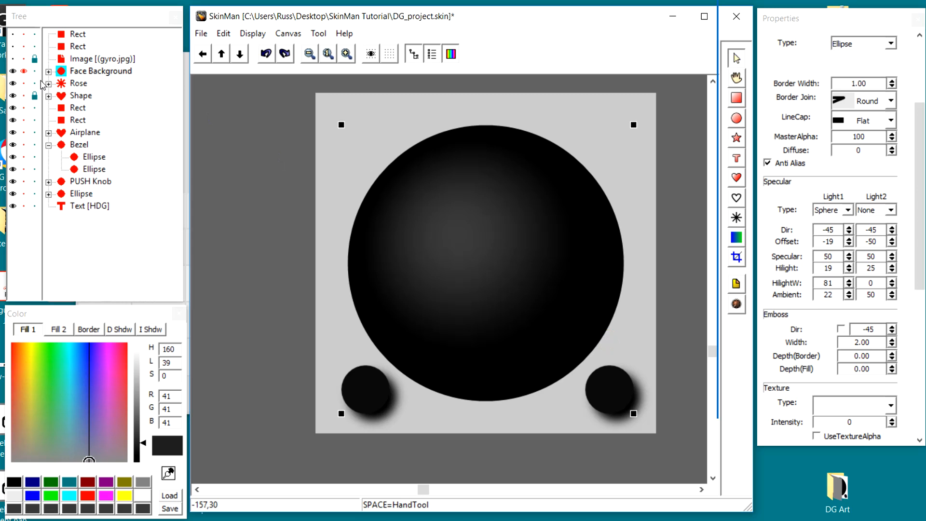
End the Face Background isolation and isolate the Rose layer
left_click(24, 71)
left_click(23, 71)
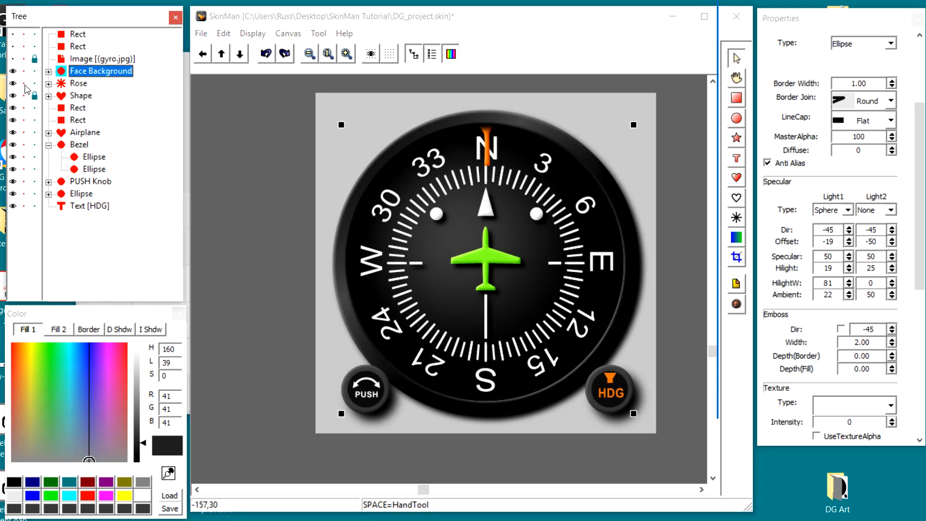
left_click(24, 84)
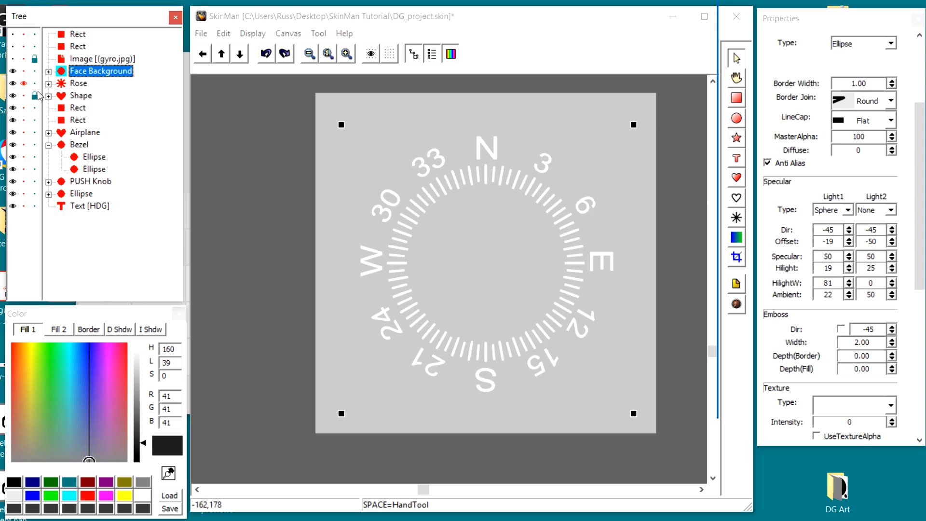
Export the isolated Rose layer as compass_rose, in PNG with Alpha format, to the DG Art folder
left_click(199, 35)
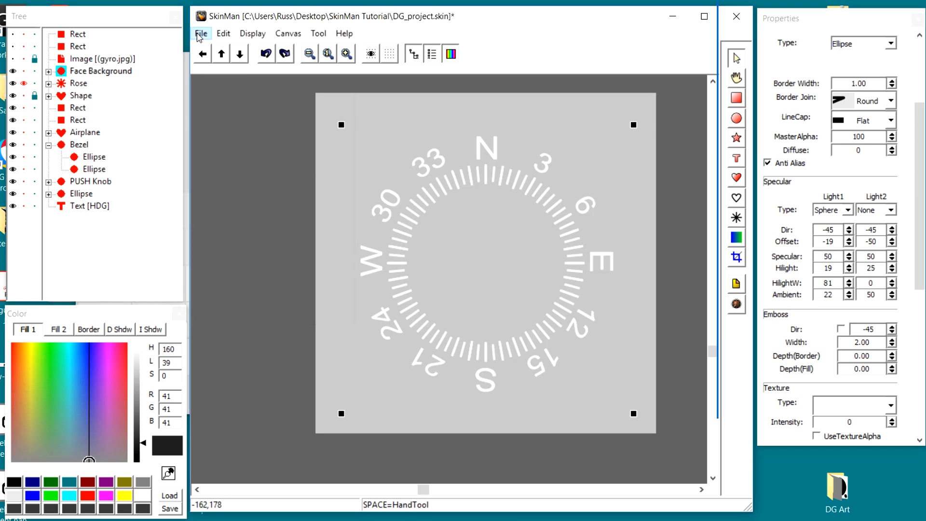
left_click(200, 35)
left_click(216, 157)
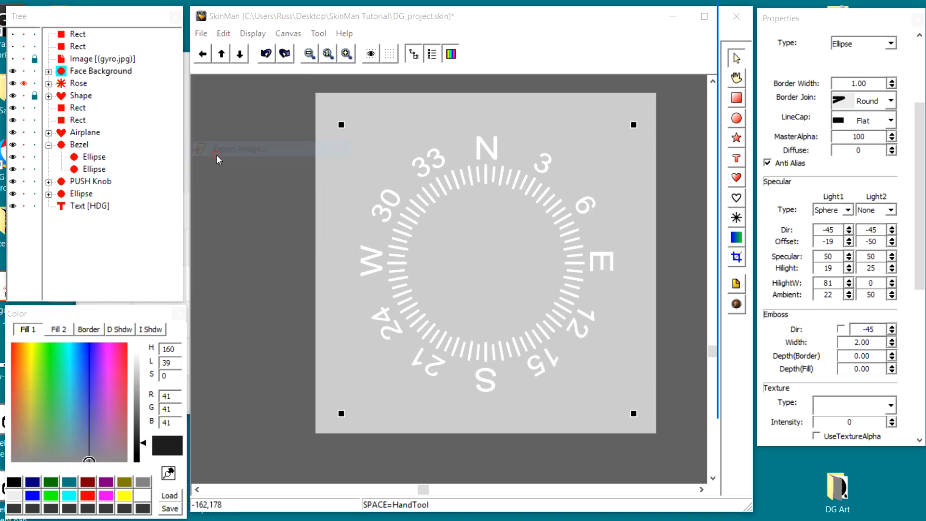
left_click(349, 296)
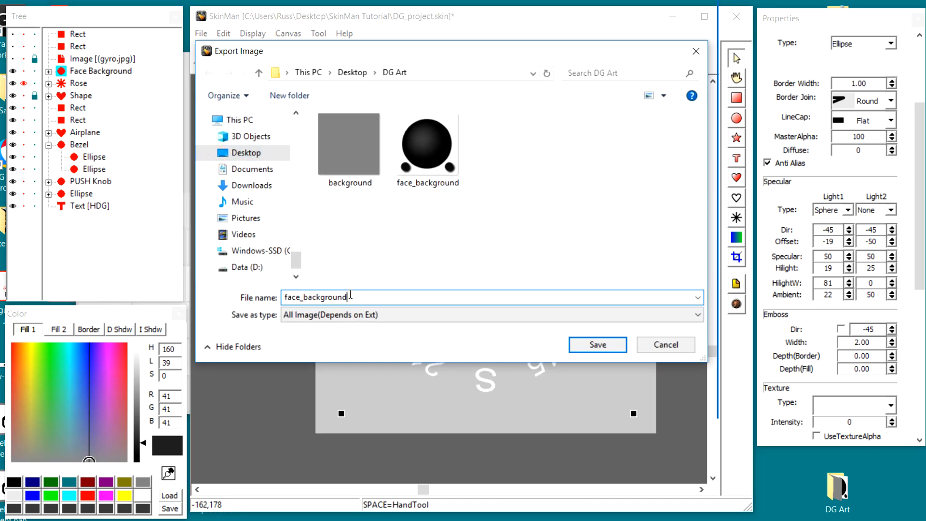
left_click_drag(349, 296, 267, 296)
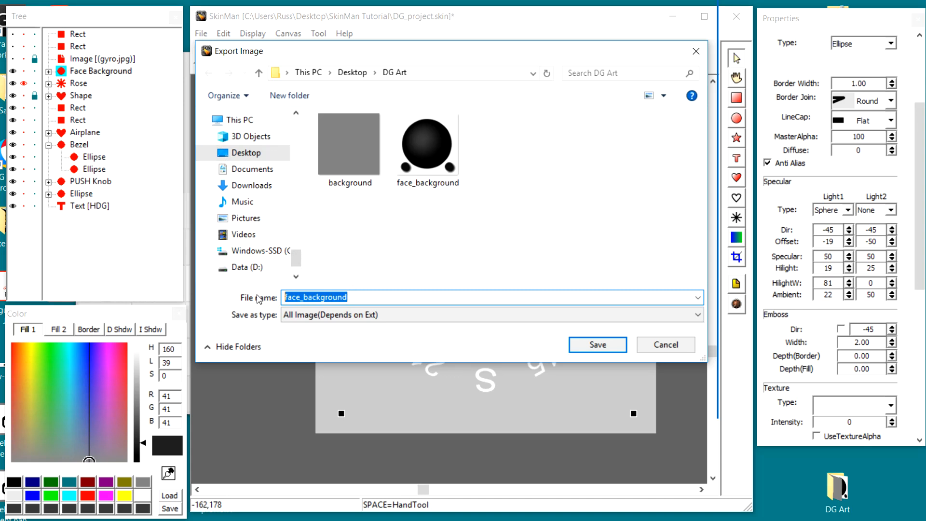
type("compas rose")
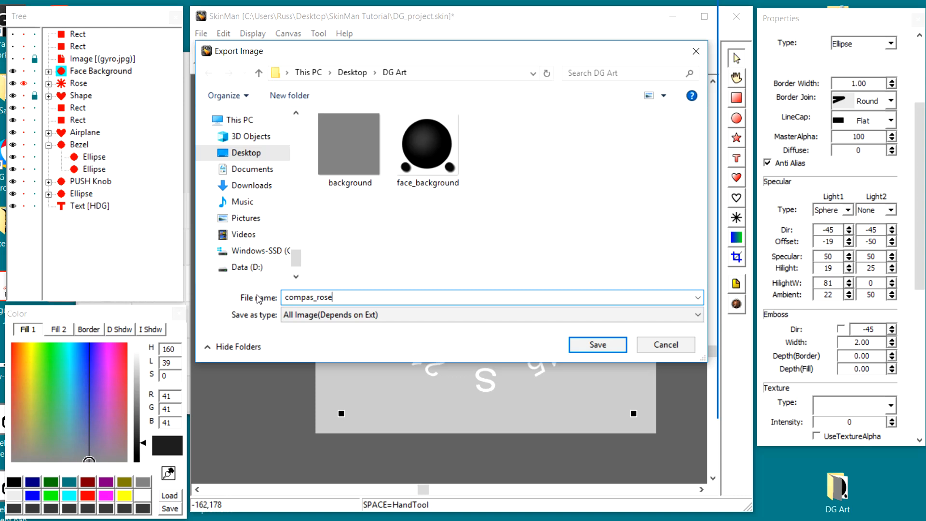
left_click(314, 297)
type("s")
left_click(328, 318)
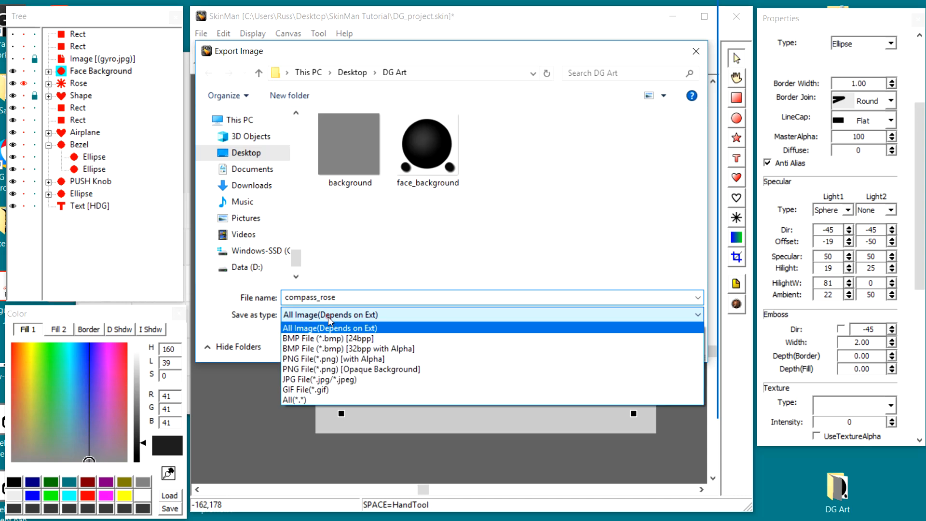
left_click(325, 359)
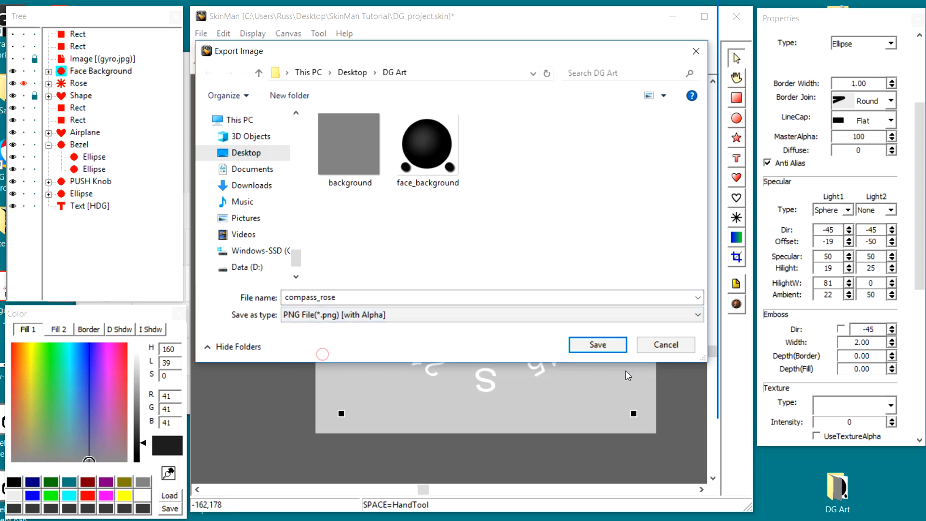
left_click(587, 347)
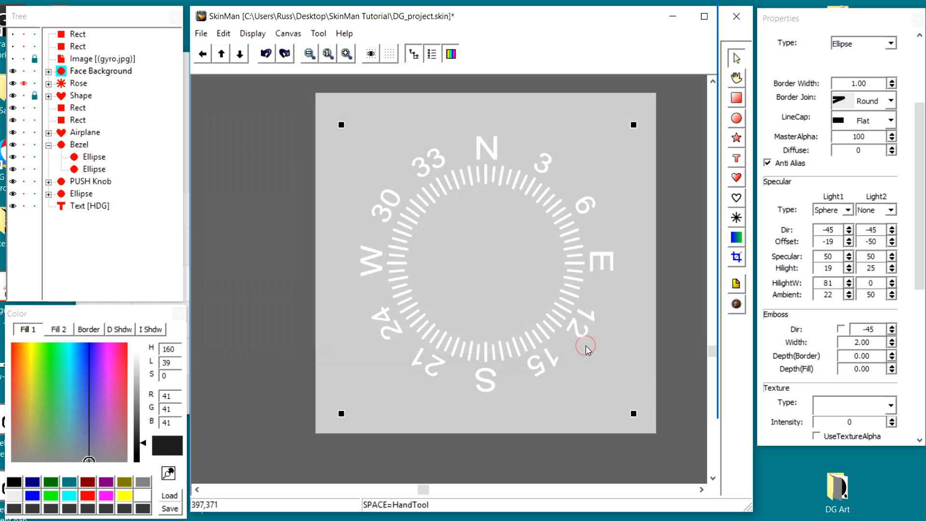
Isolate the orange heading bug Shape instead of the Rose and export it as hdg_bug, in PNG with Alpha format, to DG Art
left_click(23, 85)
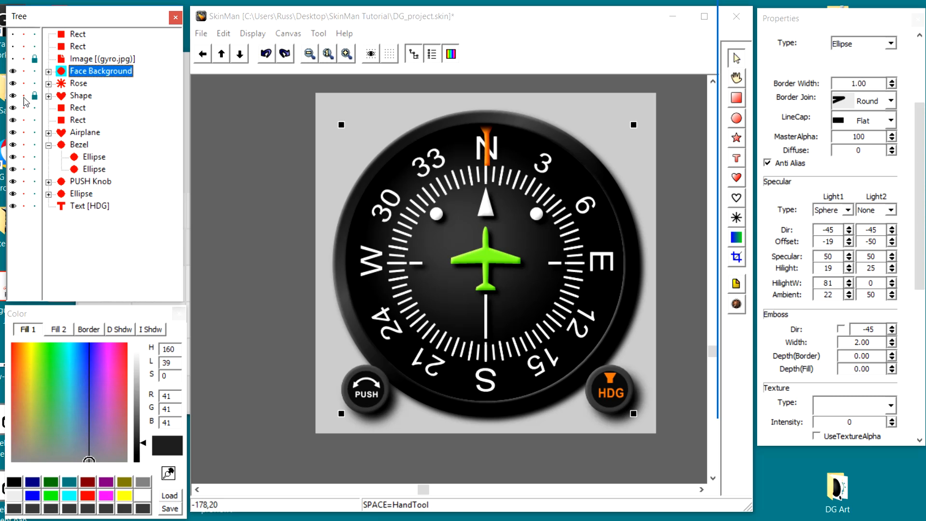
left_click(23, 96)
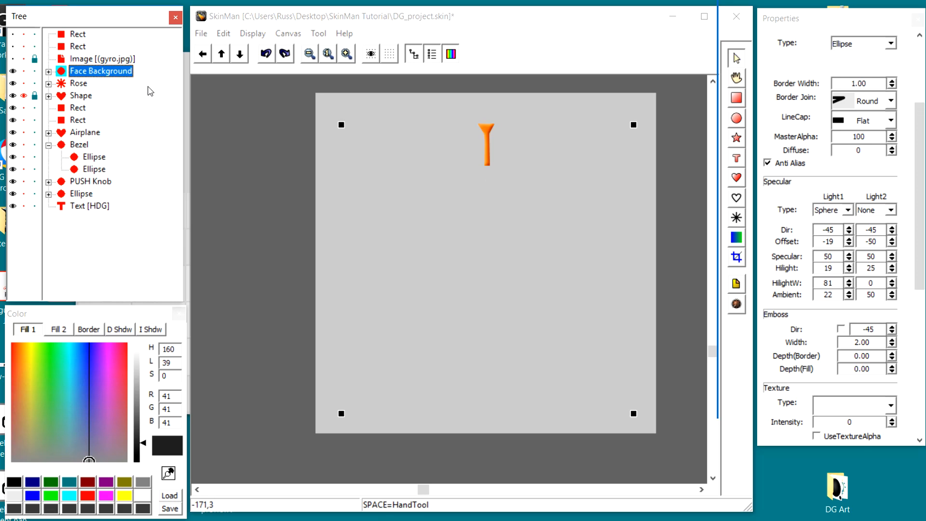
left_click(201, 34)
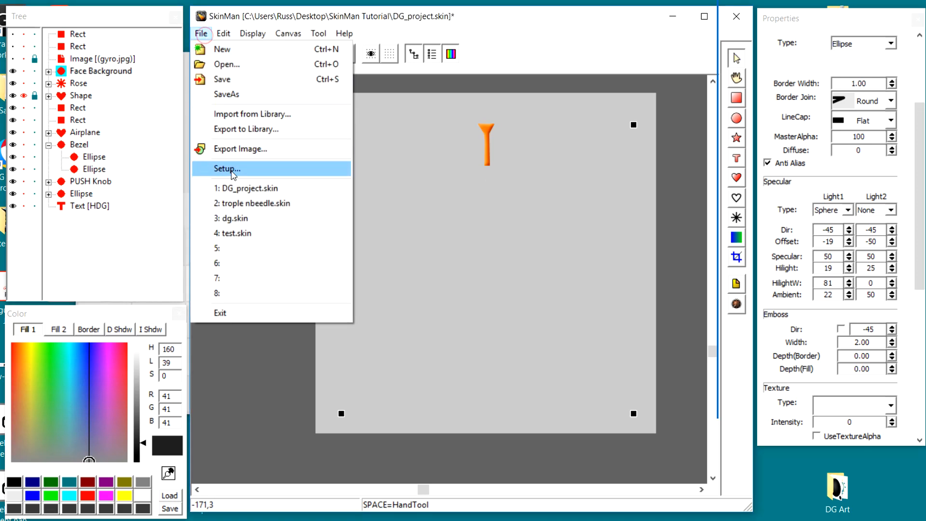
left_click(234, 149)
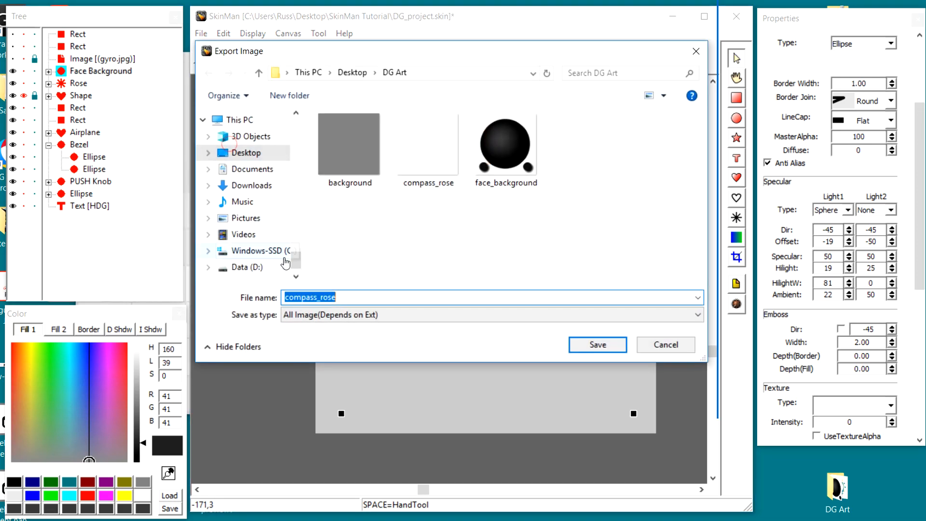
double_click(345, 298)
type("hdg_bug")
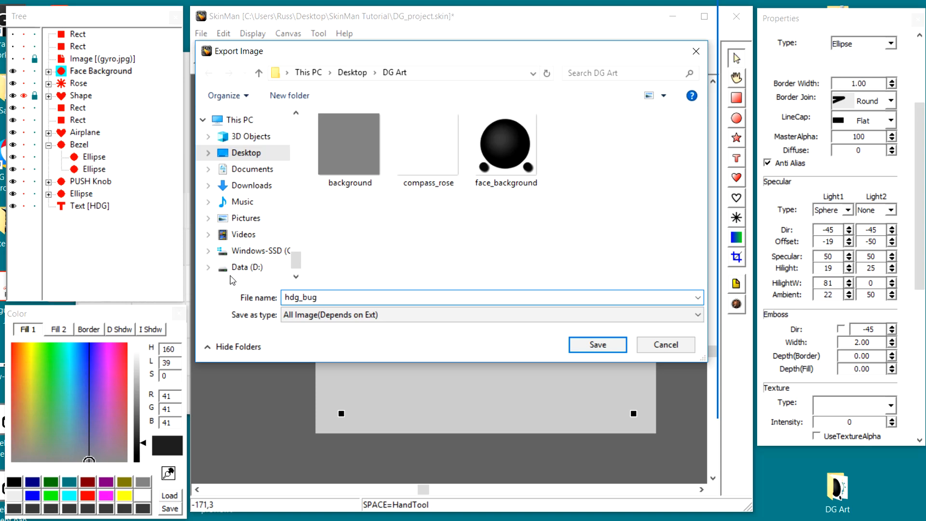
left_click(481, 318)
left_click(423, 360)
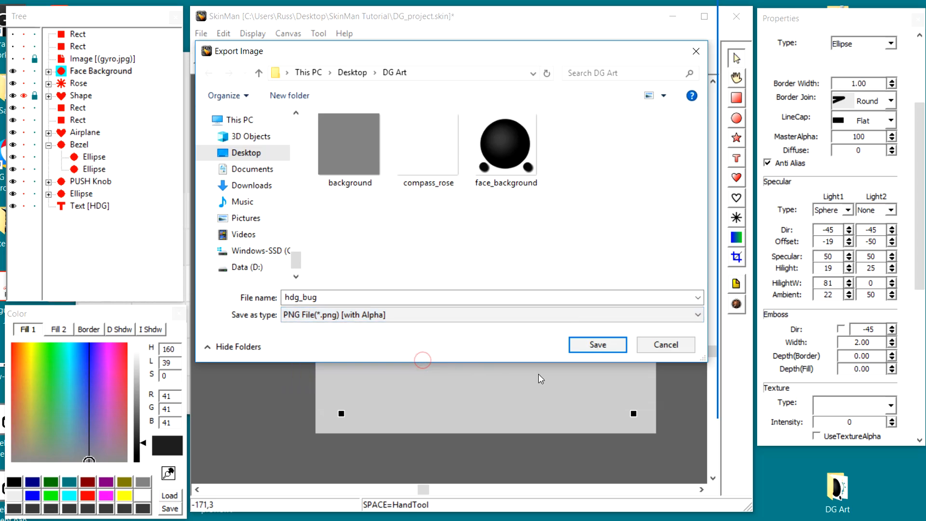
left_click(604, 346)
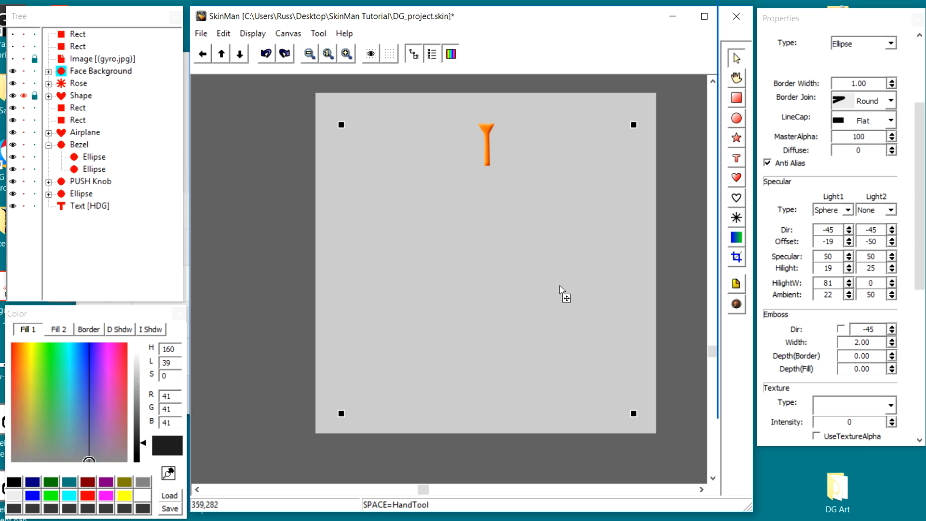
End the heading bug isolation and move the two white side-mark Rect layers into the Airplane group
left_click(24, 96)
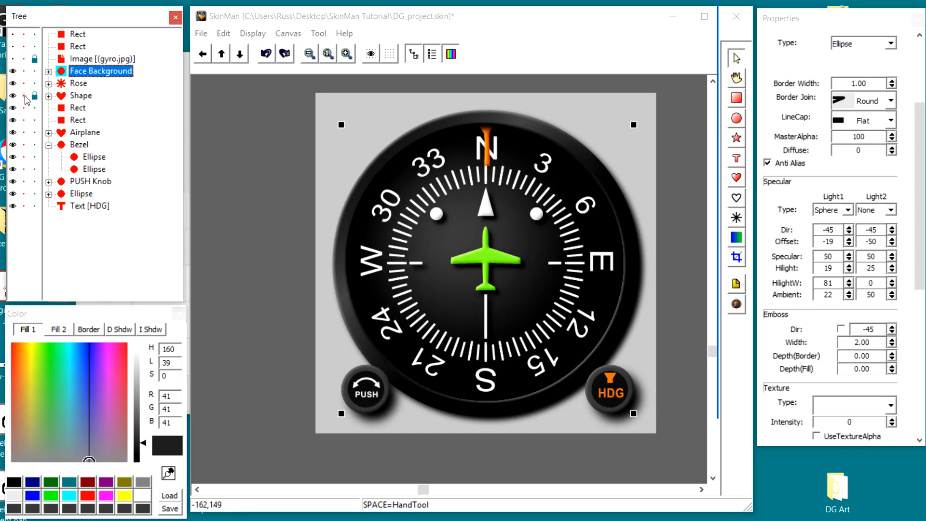
left_click(59, 112)
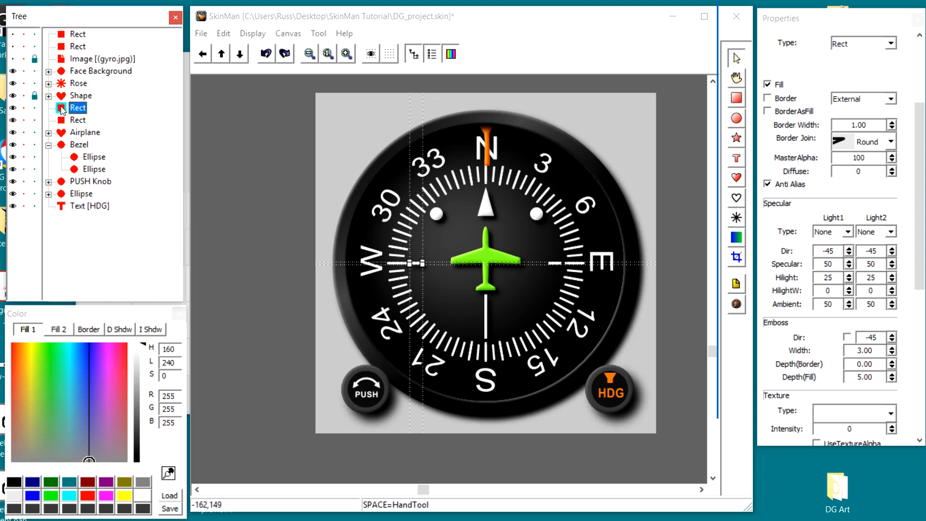
left_click_drag(62, 110, 80, 122)
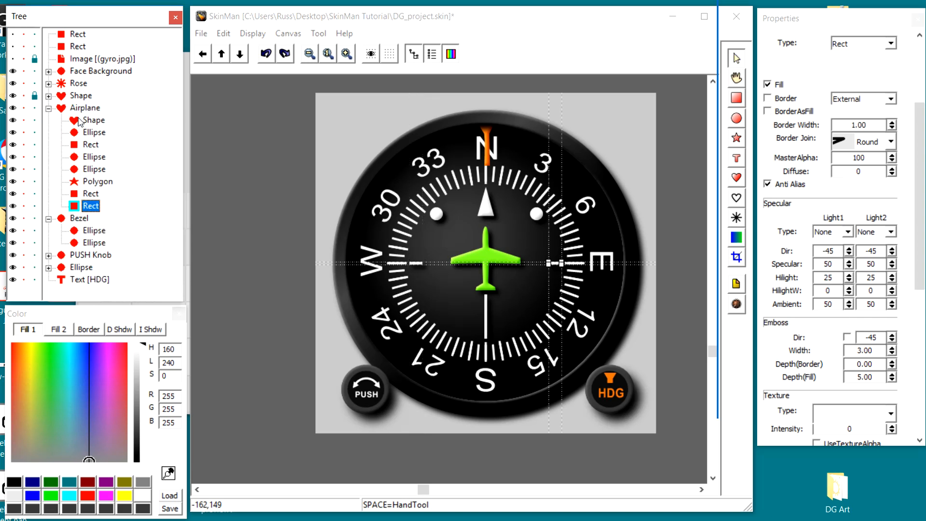
Isolate the Airplane group and export it as face_cover, in PNG with Alpha format, to the DG Art folder
left_click(24, 108)
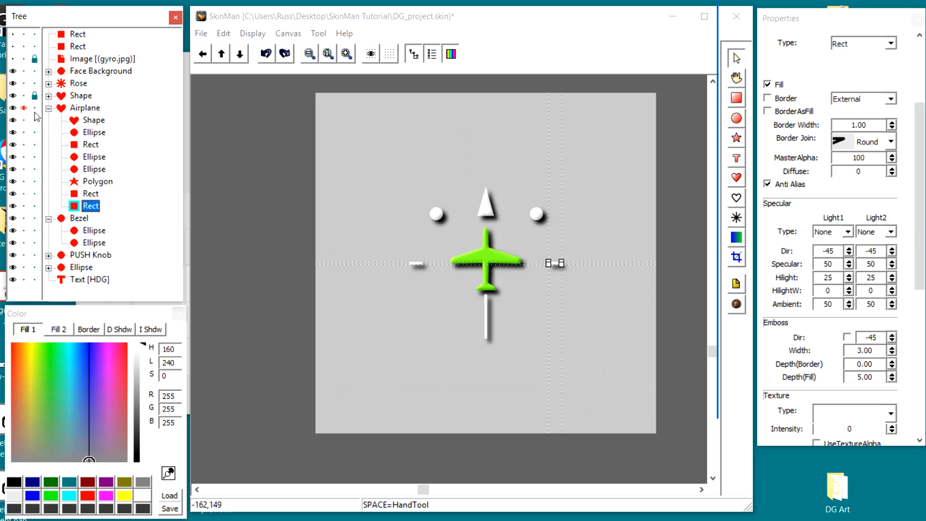
left_click(351, 186)
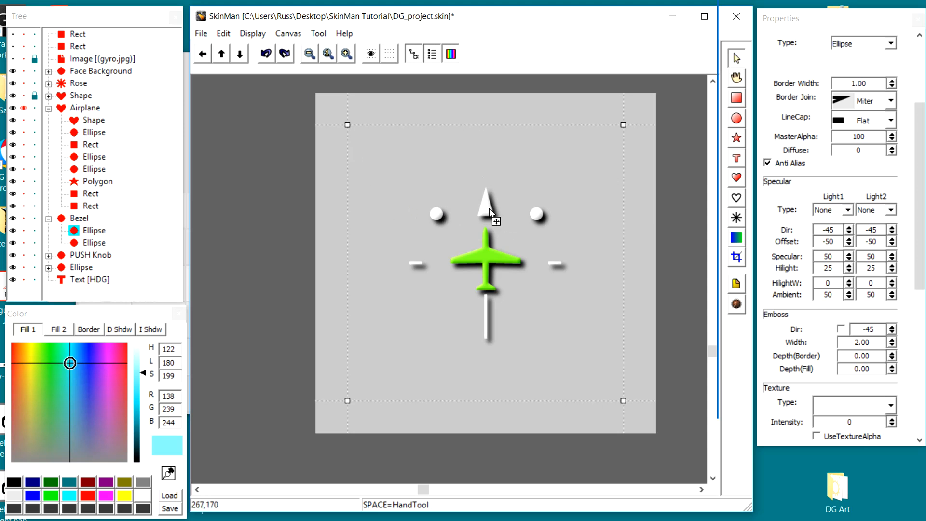
left_click(201, 34)
left_click(231, 148)
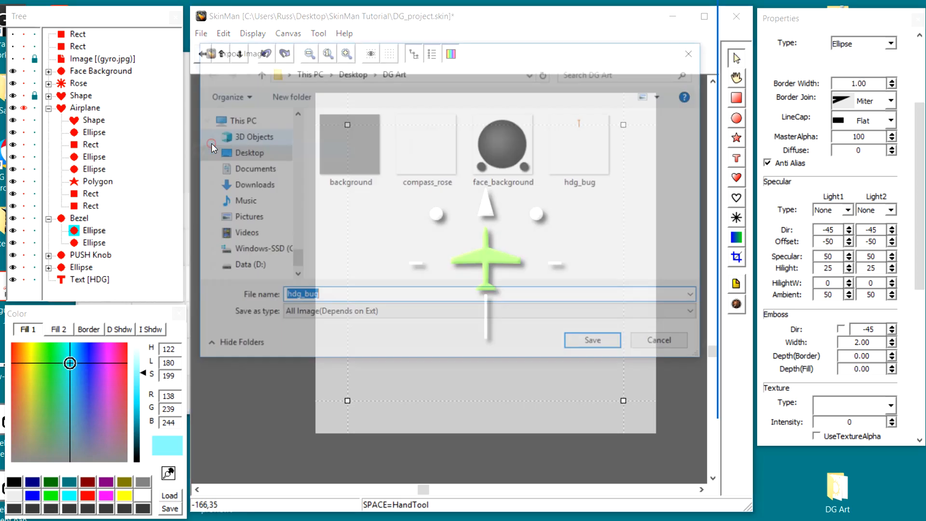
left_click_drag(321, 297, 227, 264)
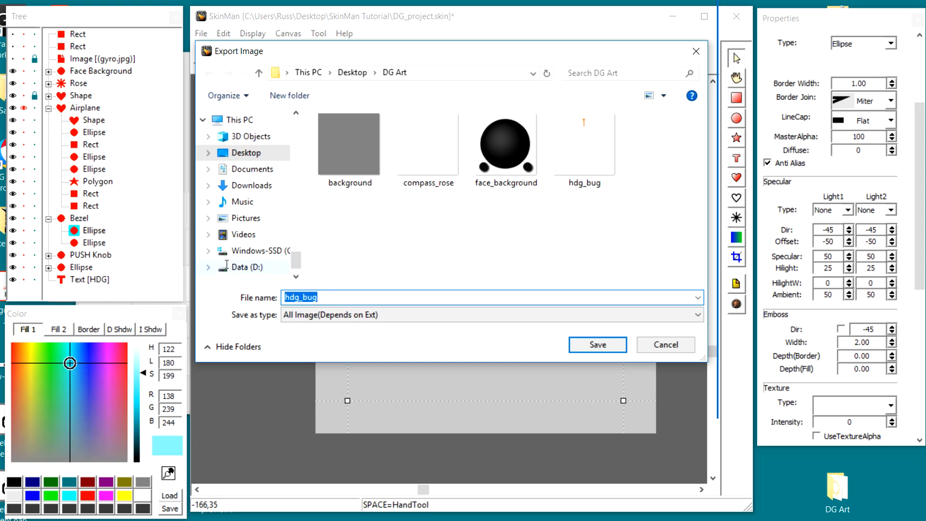
type("ca")
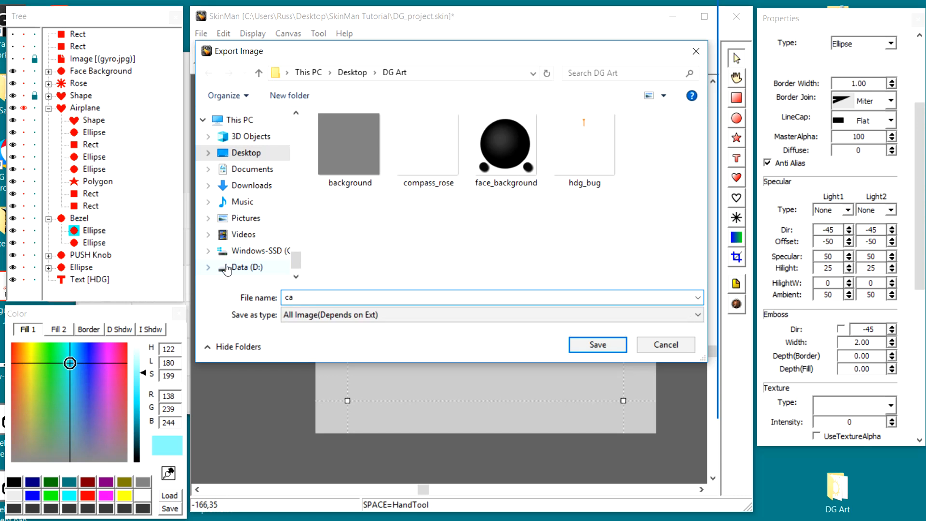
type("face_")
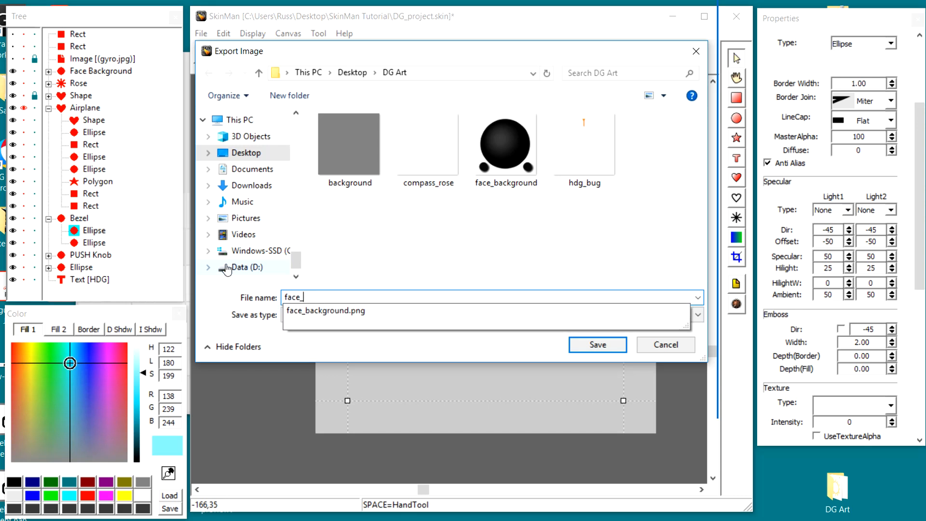
type("cover")
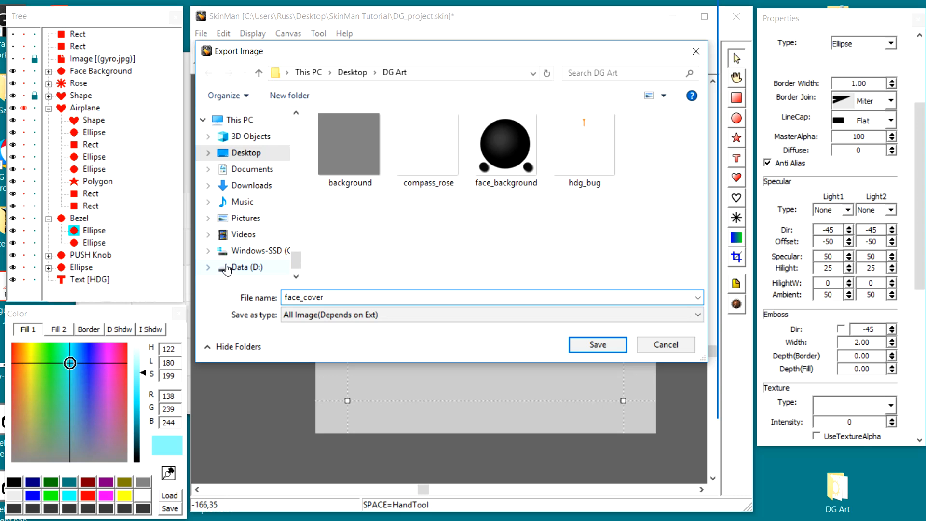
left_click(311, 317)
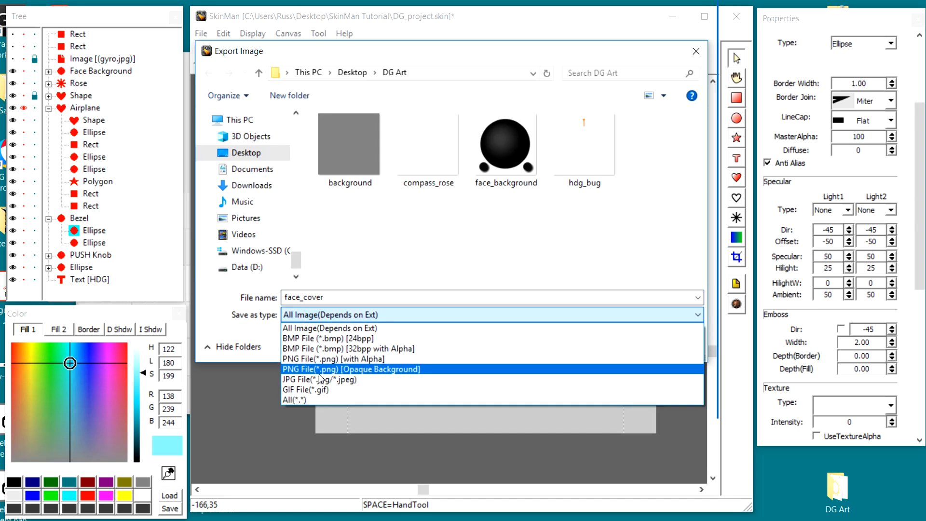
left_click(316, 359)
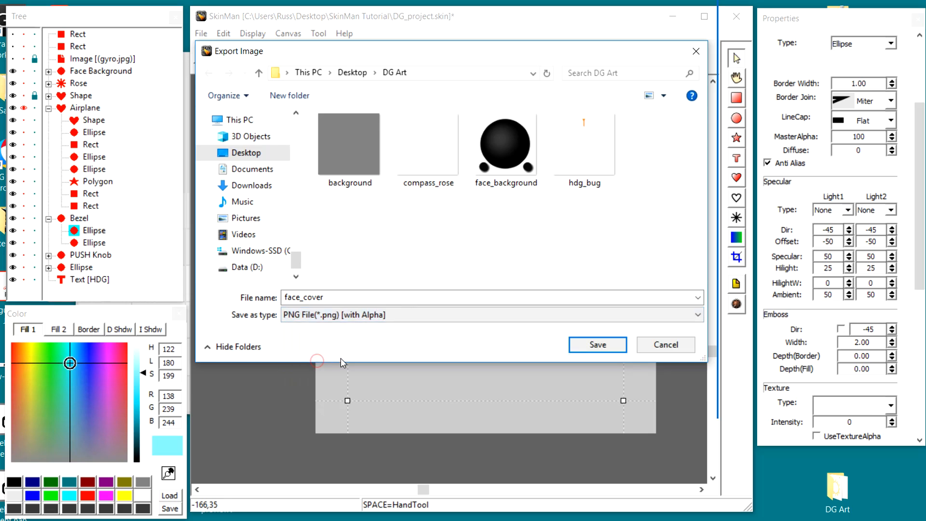
left_click(584, 350)
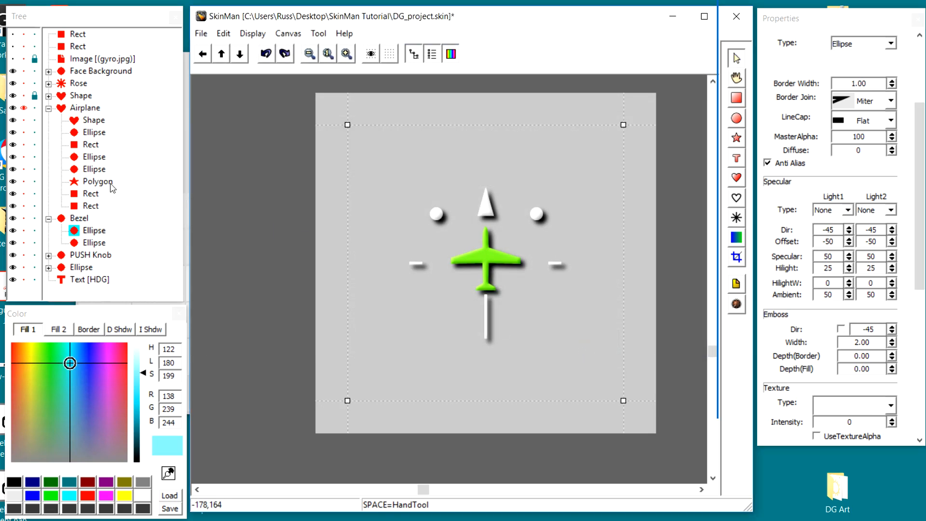
Isolate the Bezel group instead of the Airplane and export it as bezel, in PNG with Alpha format, to DG Art
left_click(24, 108)
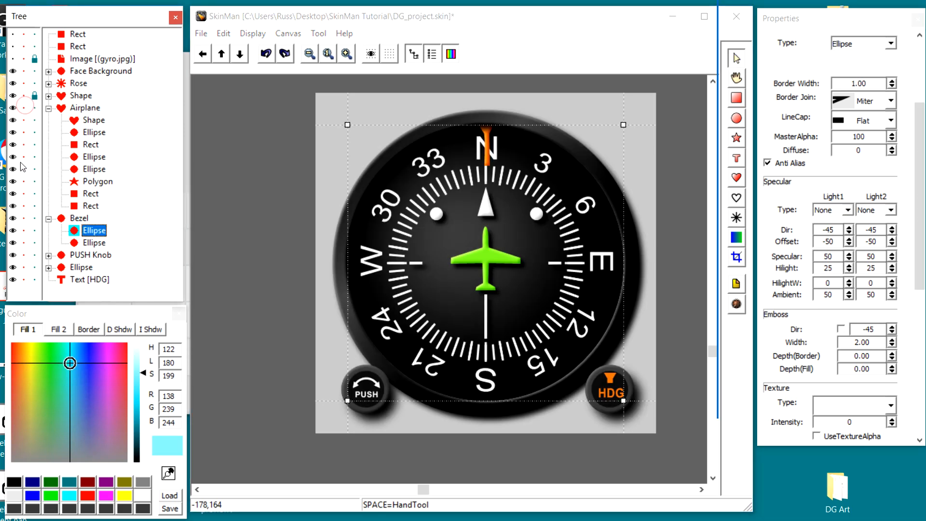
left_click(23, 218)
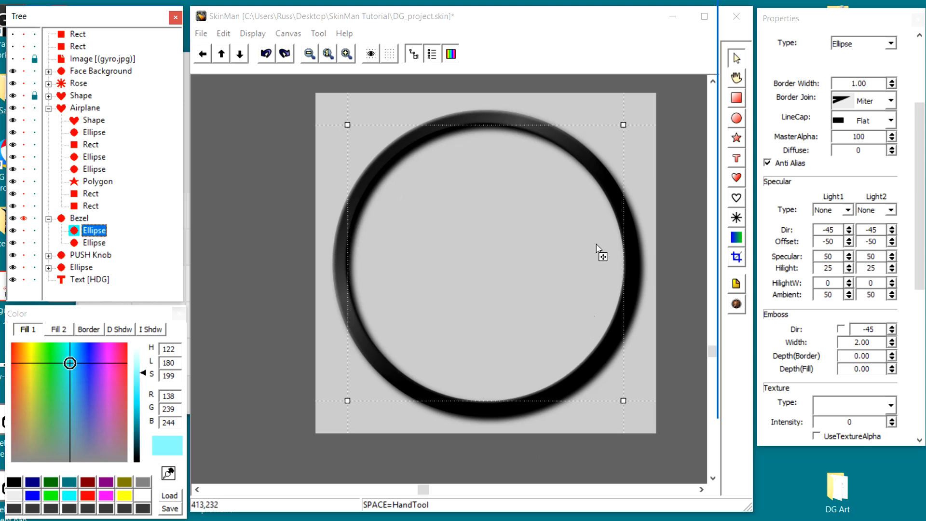
left_click(206, 37)
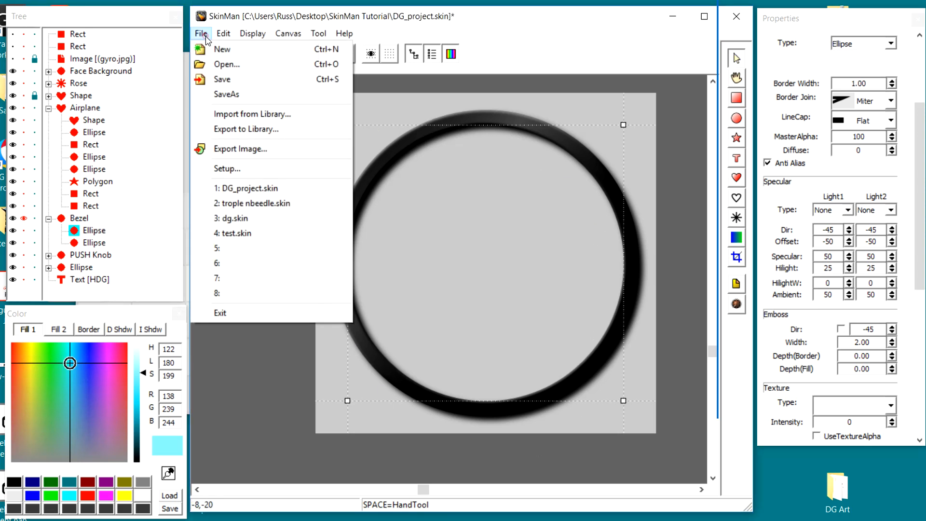
left_click(232, 152)
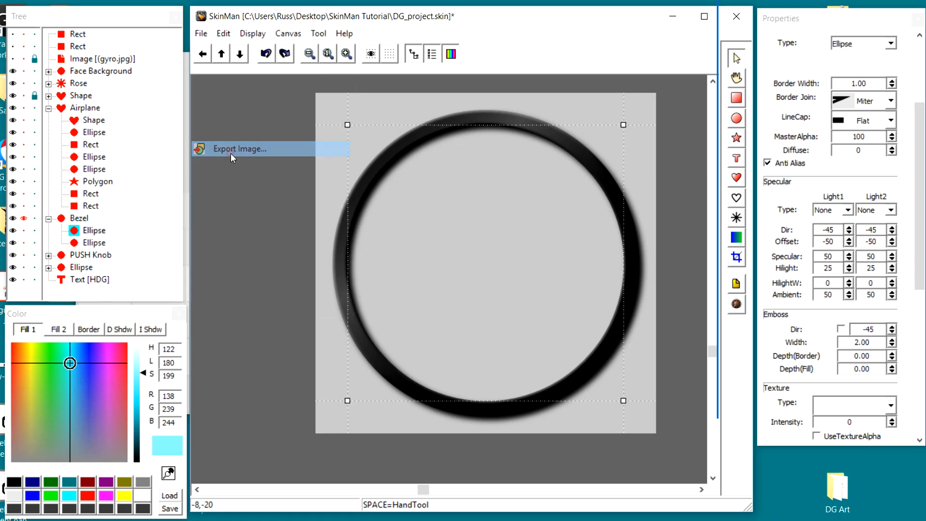
type("bezel")
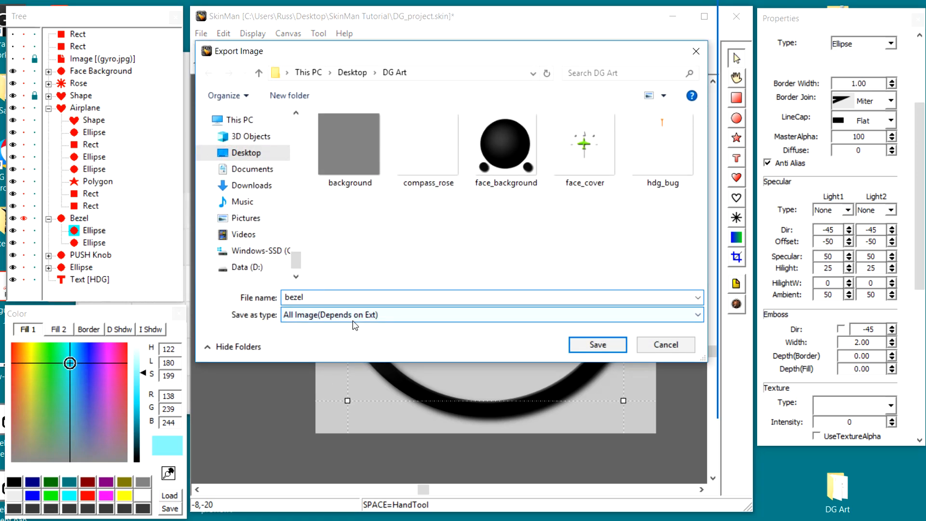
left_click(353, 321)
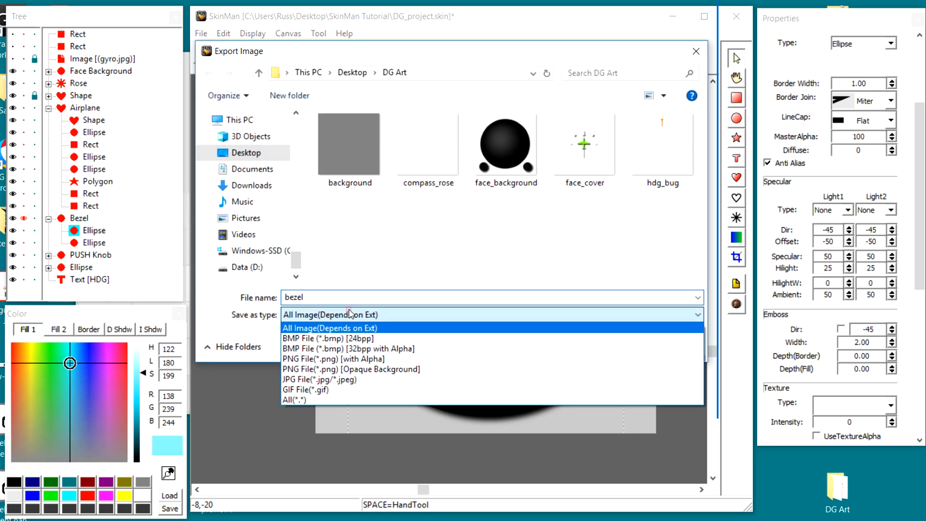
left_click(351, 361)
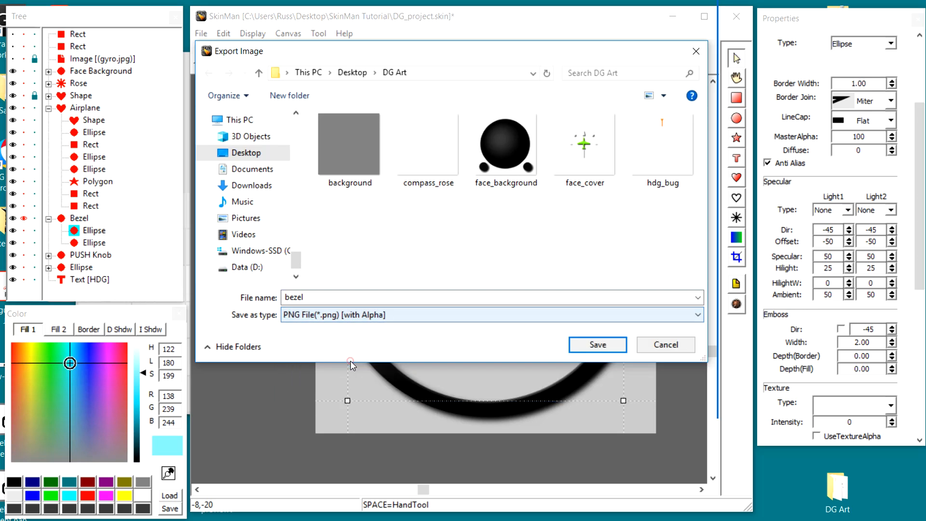
left_click(585, 345)
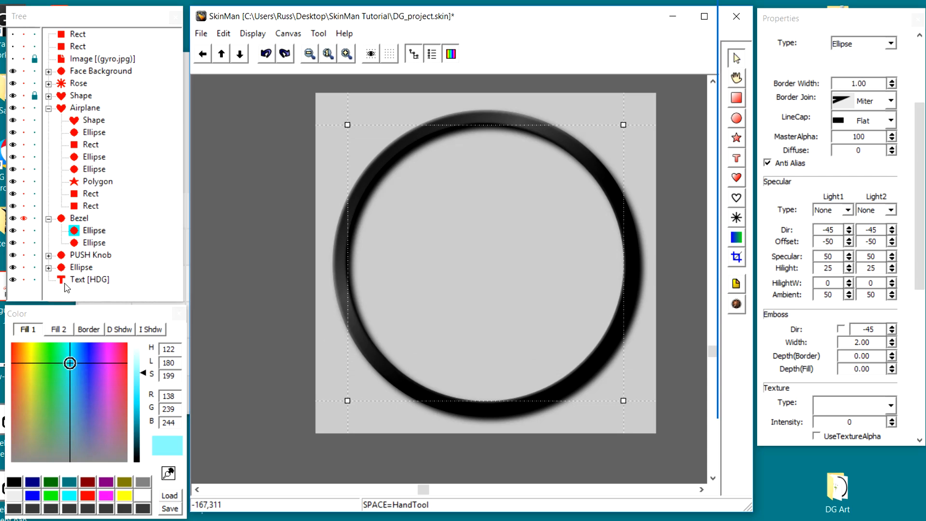
Move the HDG text layer into the heading knob's Ellipse group and end the Bezel isolation
left_click_drag(63, 283, 62, 267)
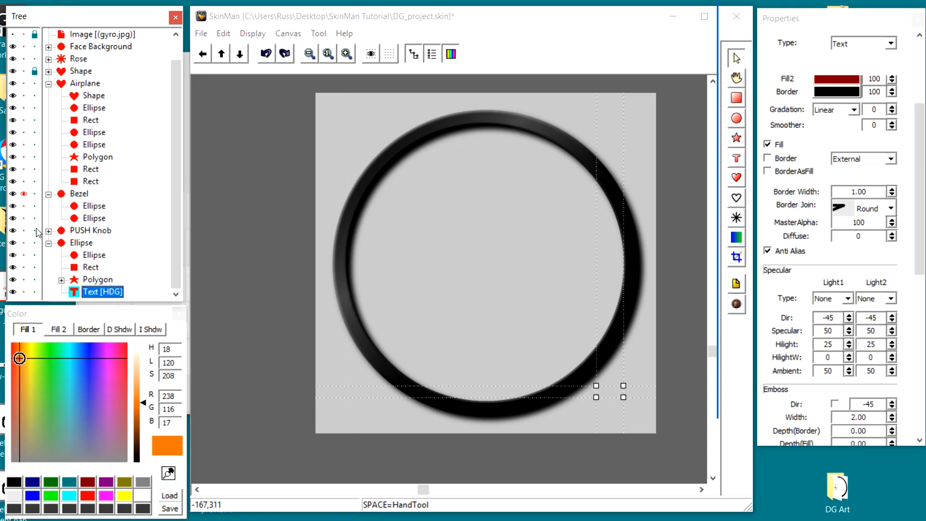
left_click(23, 194)
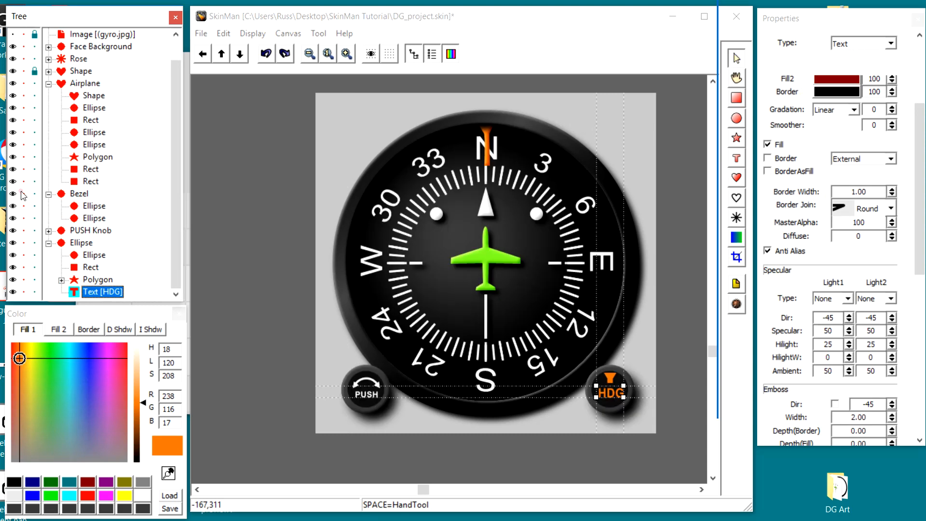
left_click(24, 231)
left_click(23, 231)
left_click(48, 243)
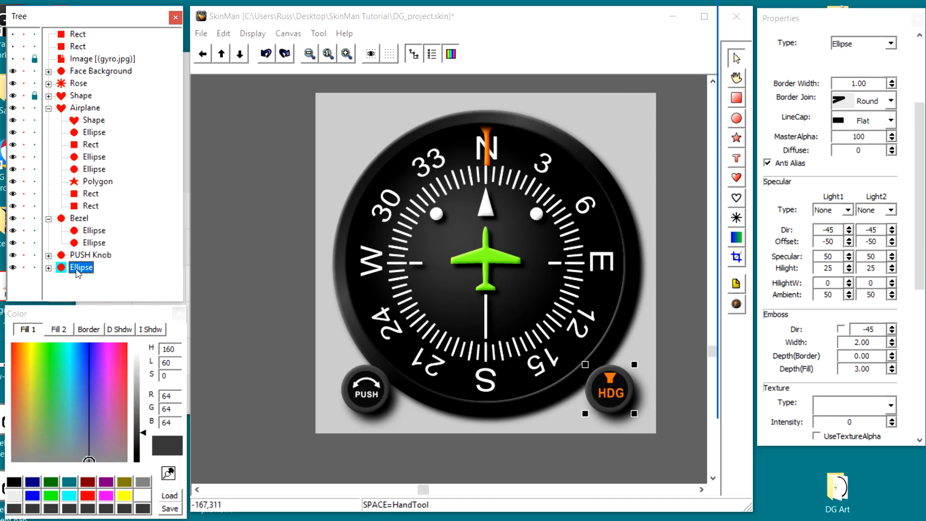
Check the heading knob's Ellipse group in isolation and rename it hdg_knob
left_click(23, 269)
left_click(23, 269)
right_click(83, 273)
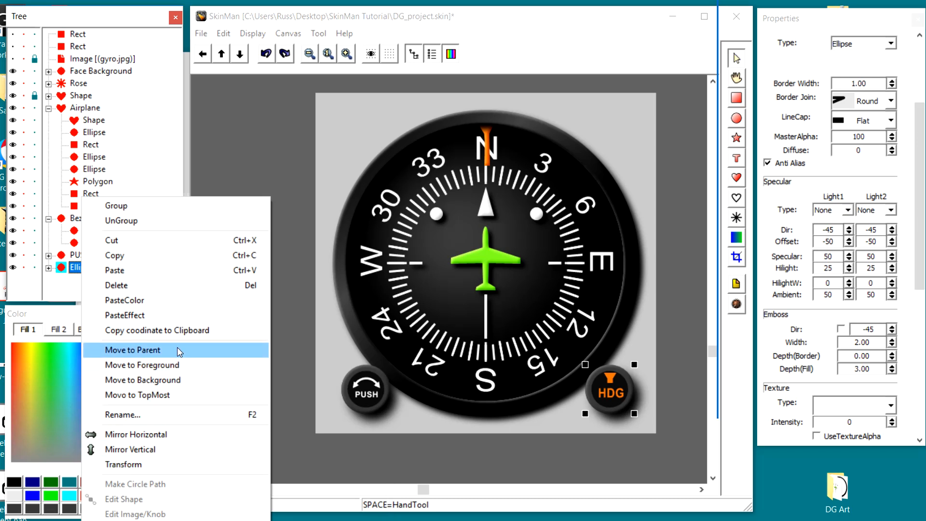
left_click(155, 415)
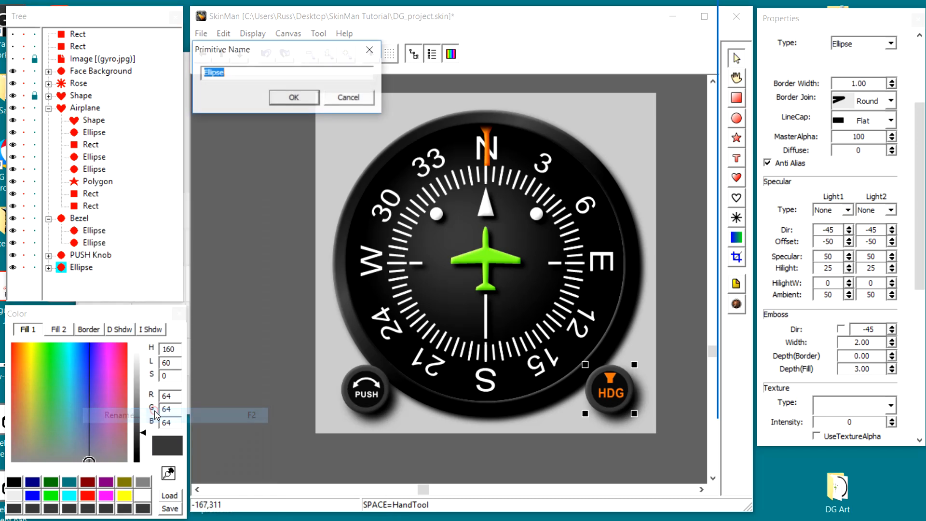
type("he")
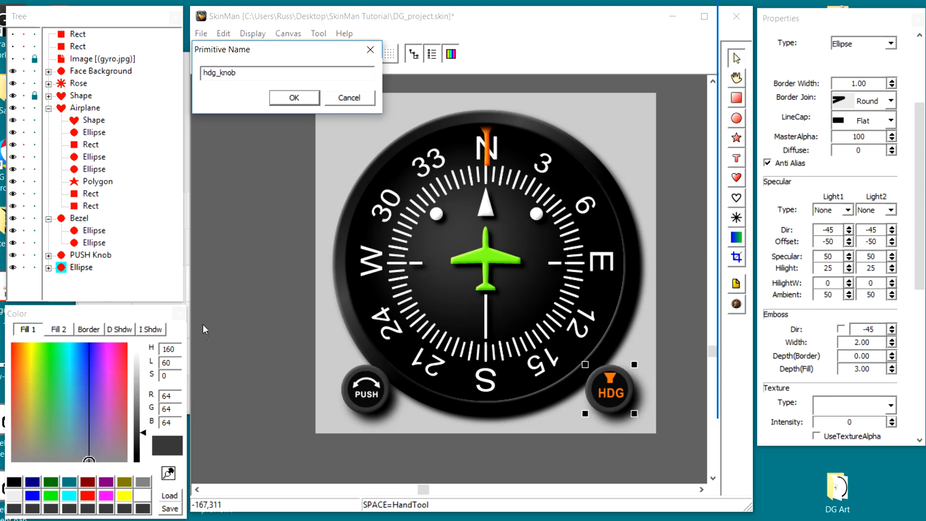
left_click(312, 92)
left_click(125, 270)
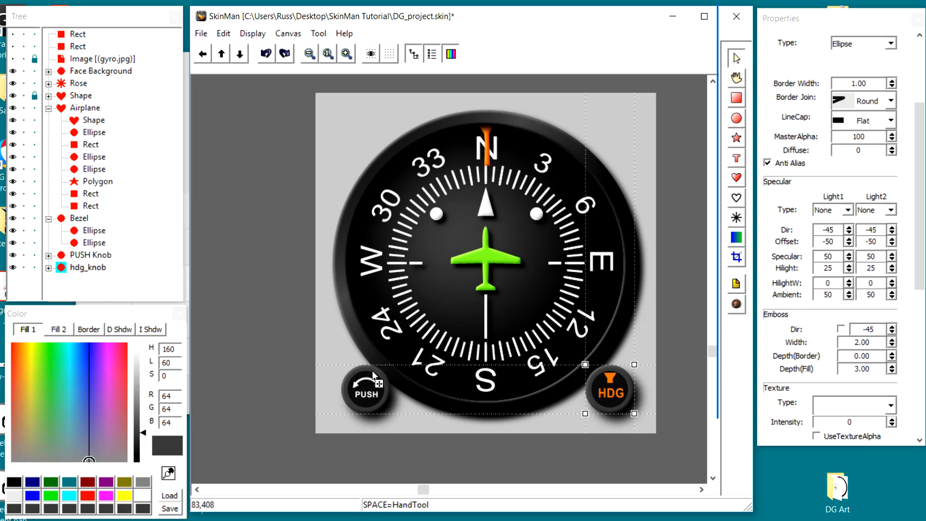
Check the position and size of the PUSH Knob and hdg_knob layers, and save the project
left_click(61, 256)
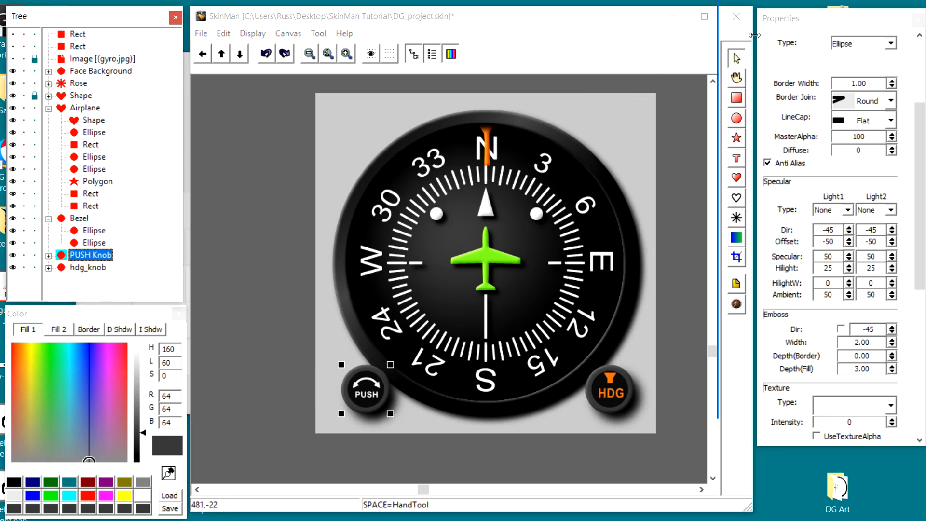
left_click(797, 23)
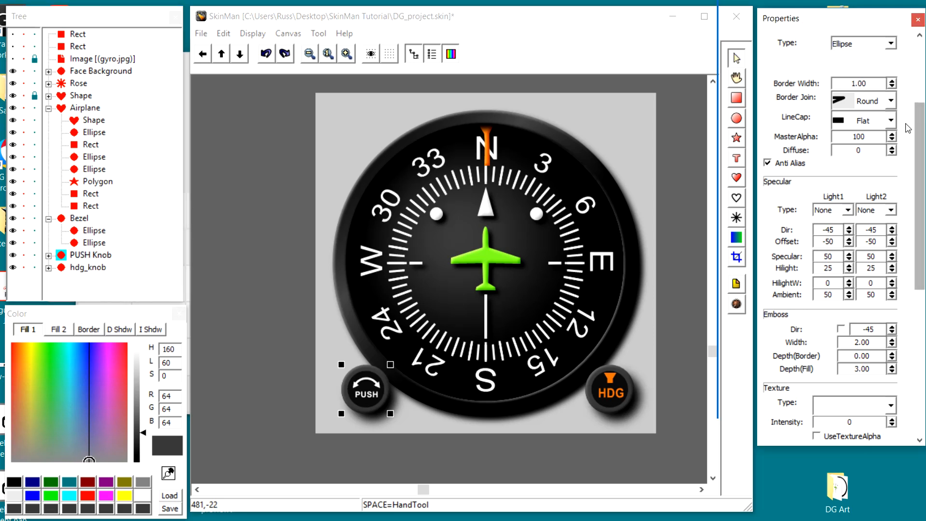
scroll(907, 124, "up", 5)
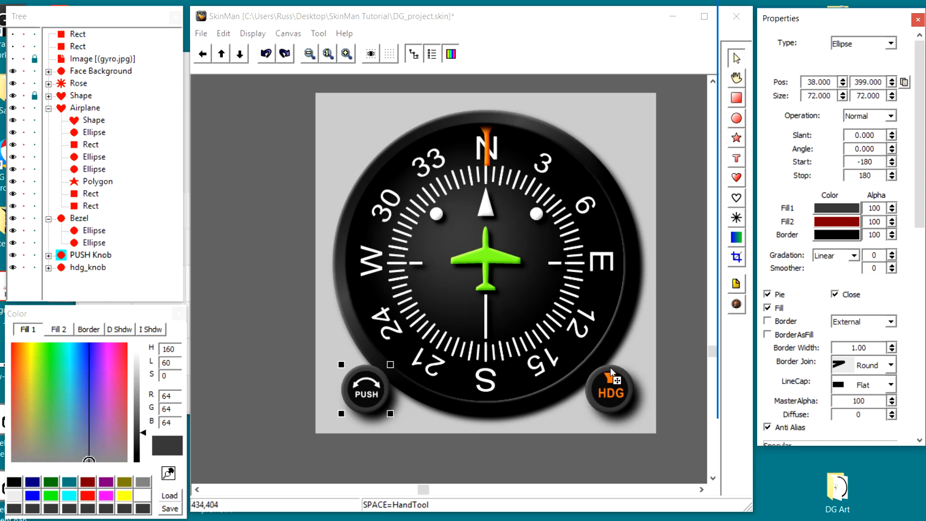
left_click(64, 268)
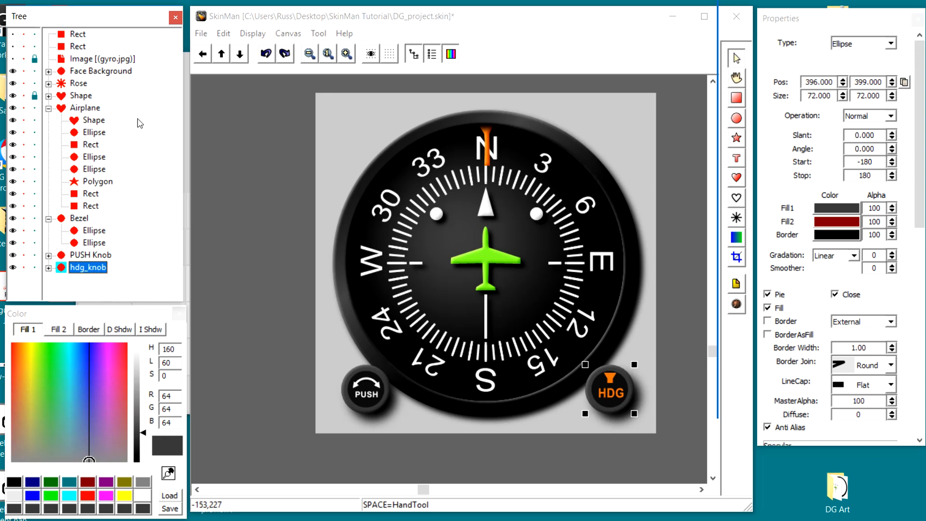
left_click(203, 35)
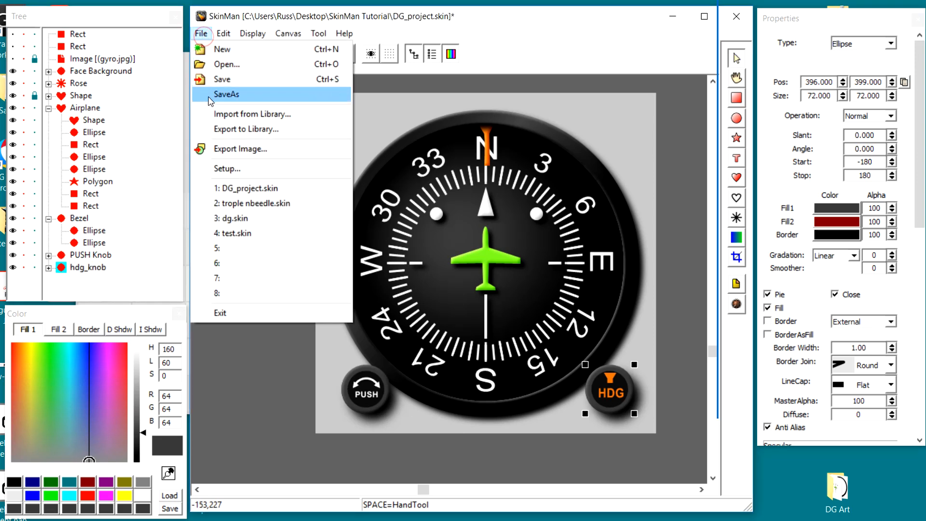
left_click(214, 79)
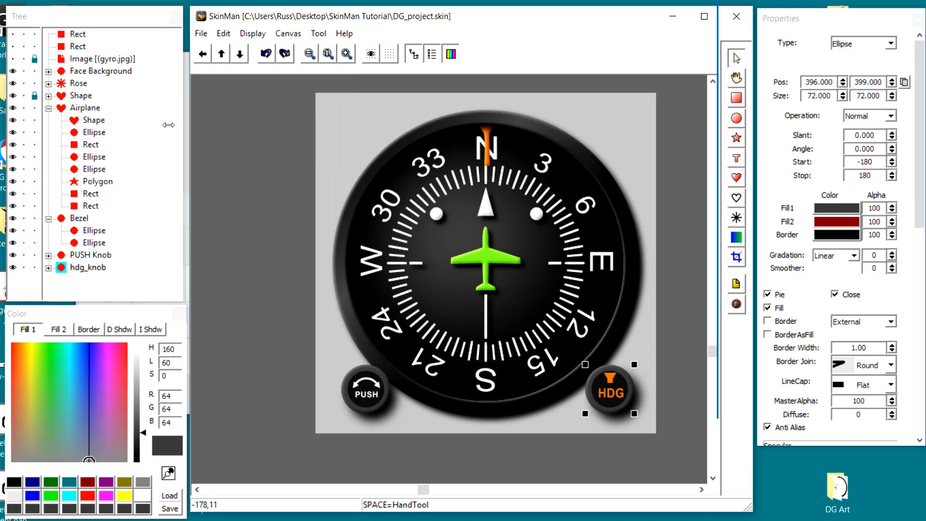
Copy the PUSH Knob layer from the gyro project and paste it into a new document
left_click(61, 257)
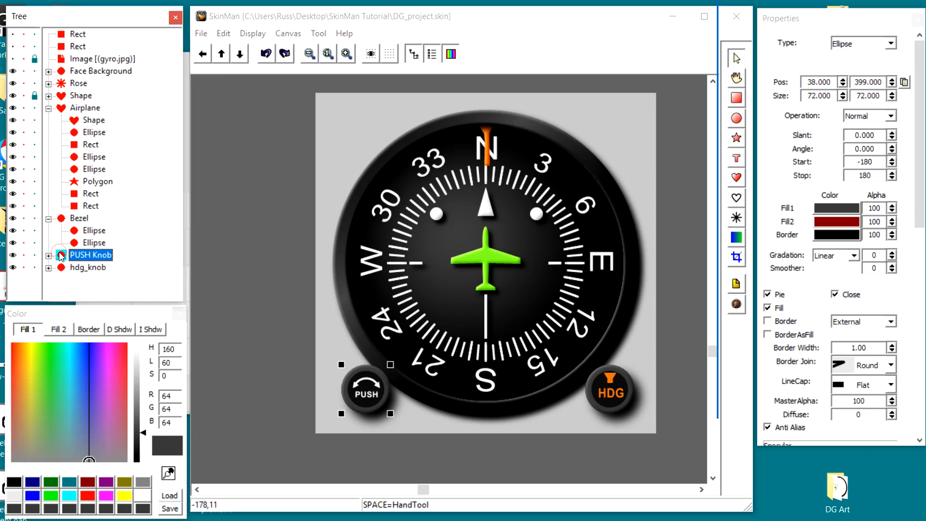
right_click(61, 256)
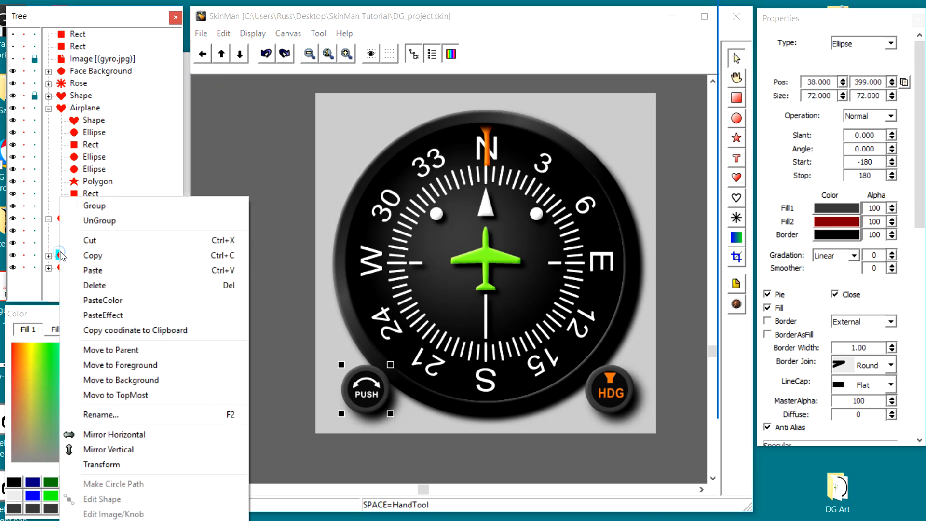
left_click(101, 255)
left_click(201, 33)
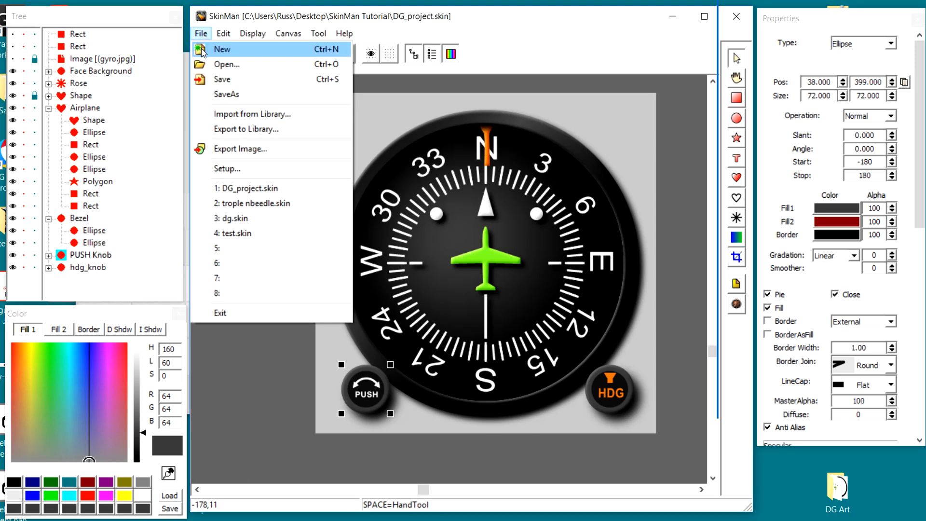
left_click(203, 49)
right_click(295, 126)
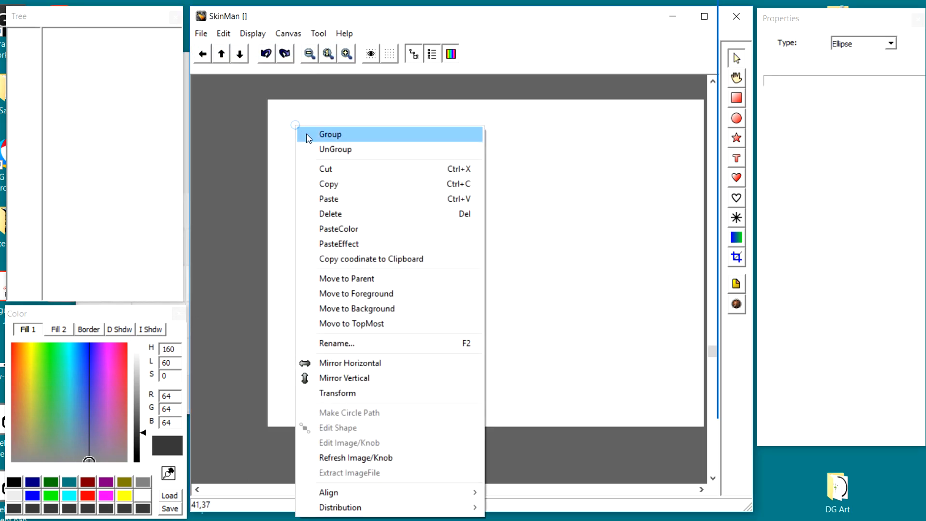
left_click(351, 196)
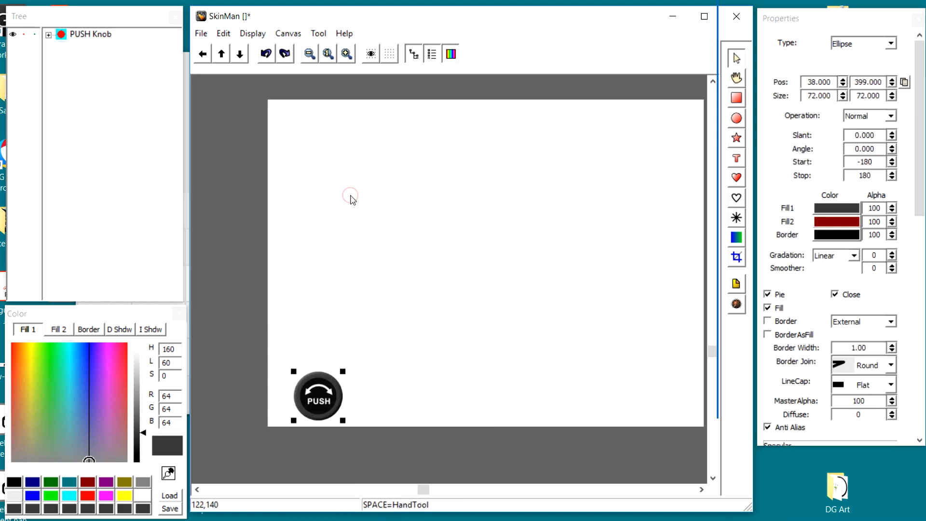
Trim the canvas to the visible PUSH knob and save the document as sync_knob in the DG Art folder
left_click(292, 37)
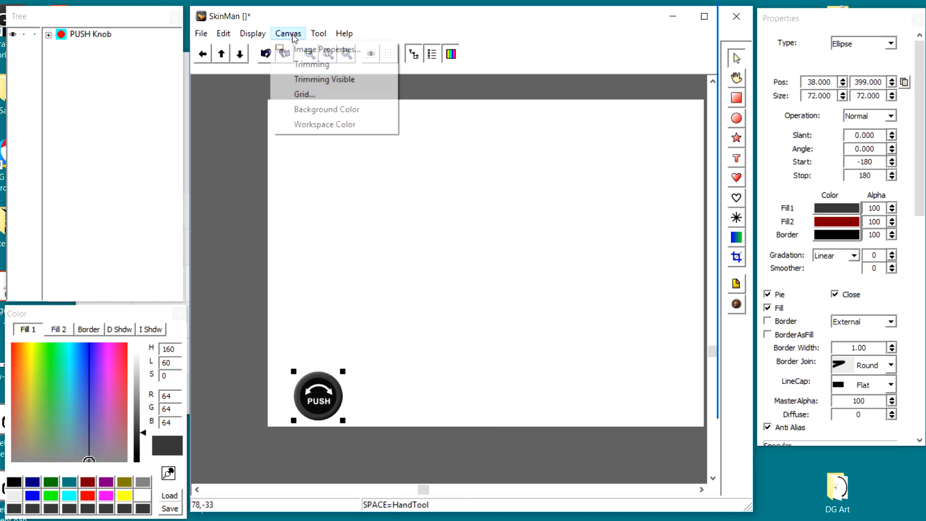
left_click(302, 82)
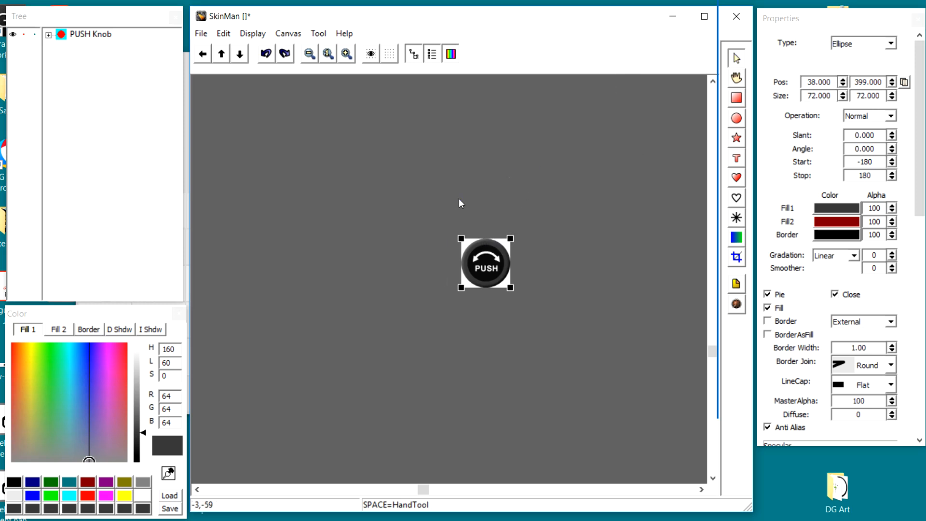
left_click(201, 34)
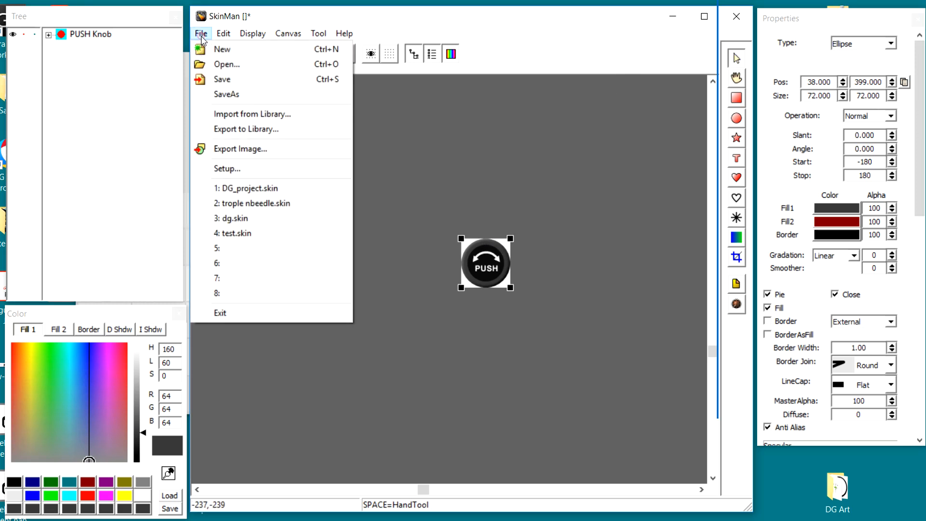
left_click(218, 93)
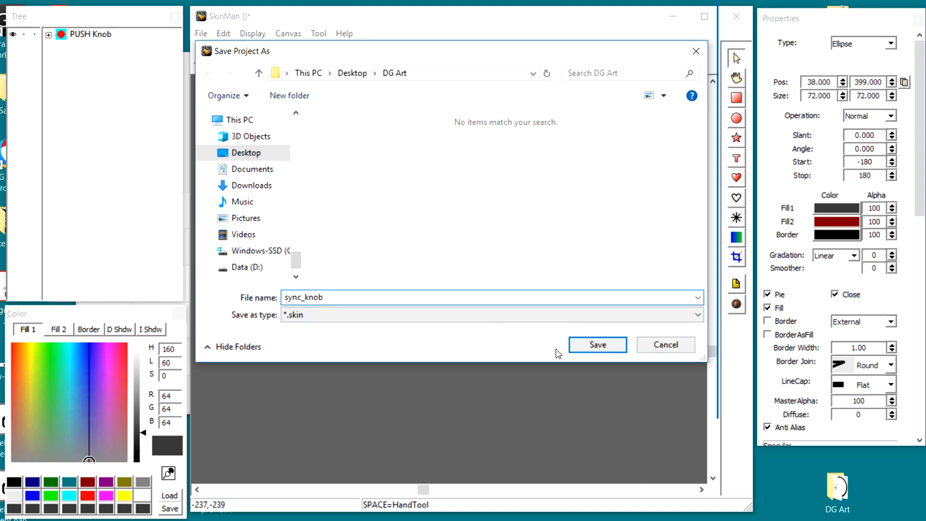
left_click(583, 350)
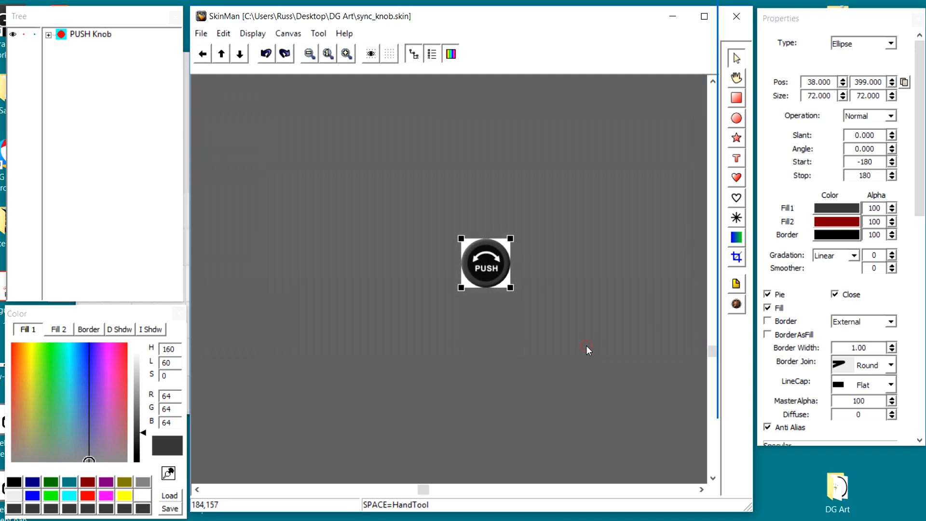
Export the PUSH knob image as sync_knob, in PNG with Alpha format, to the DG Art folder
left_click(200, 34)
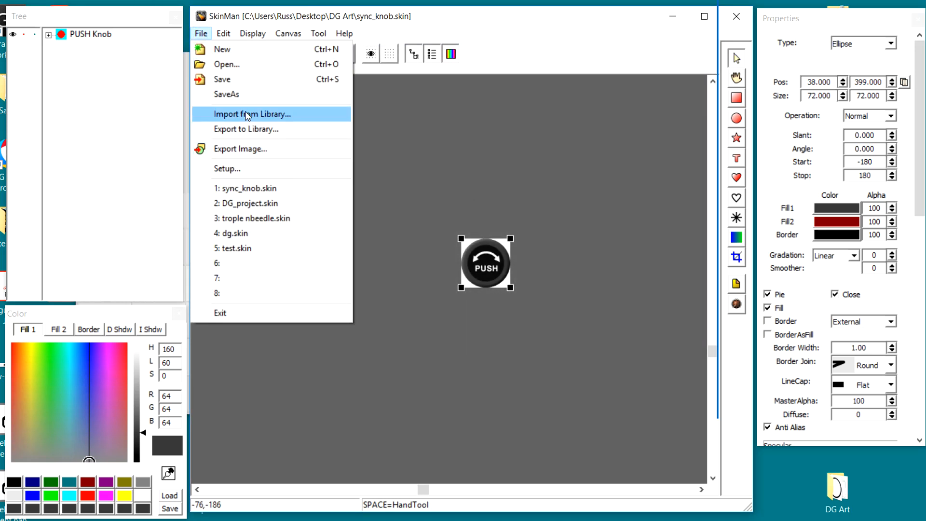
left_click(247, 149)
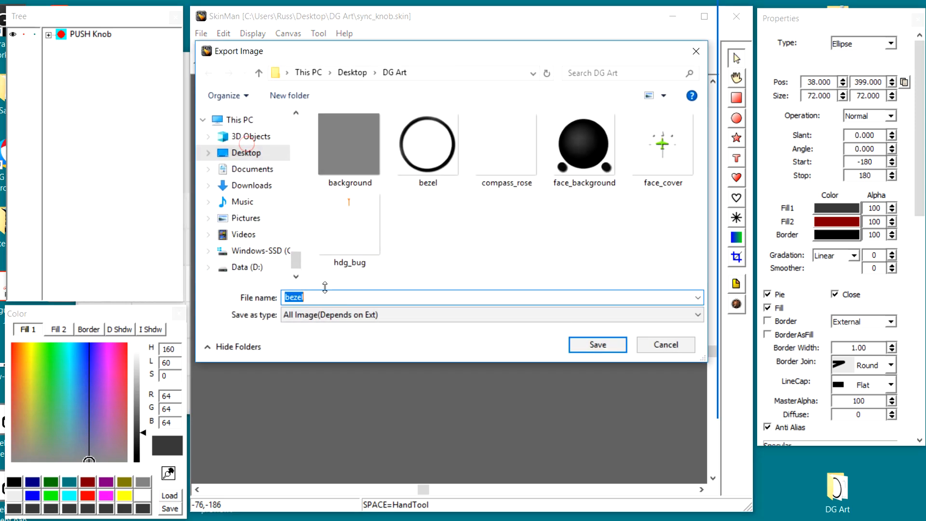
left_click(340, 314)
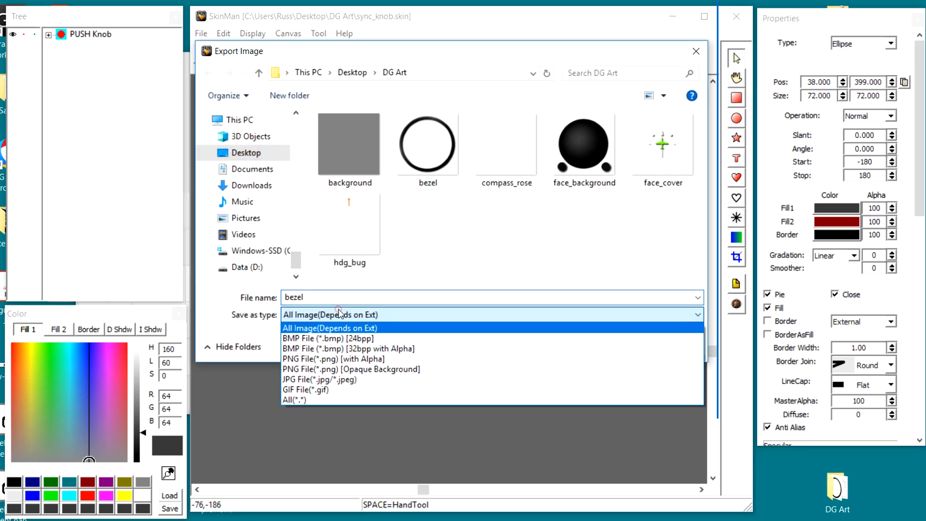
left_click(328, 359)
double_click(305, 300)
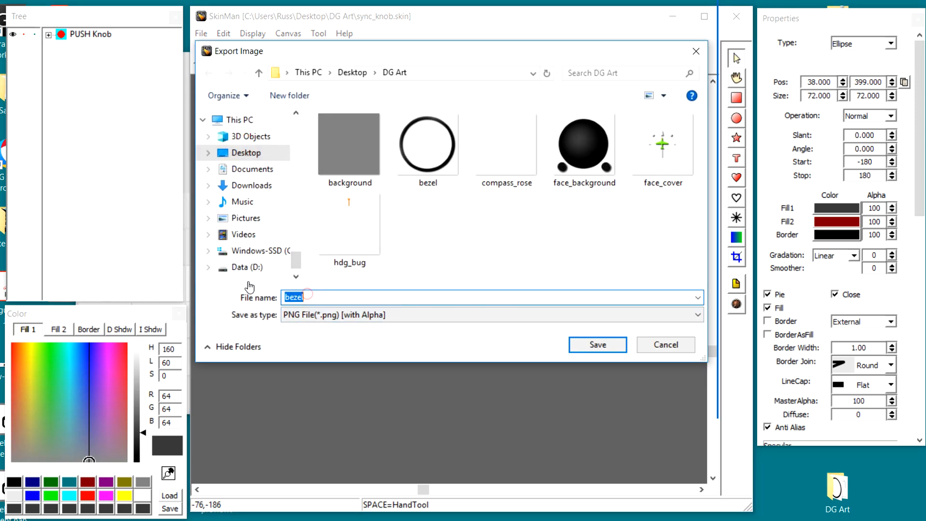
type("sync")
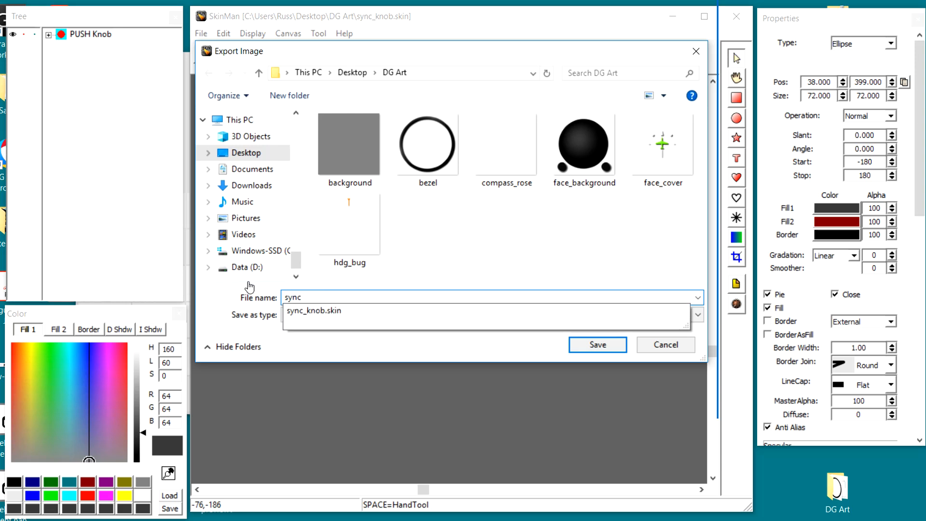
type("knob")
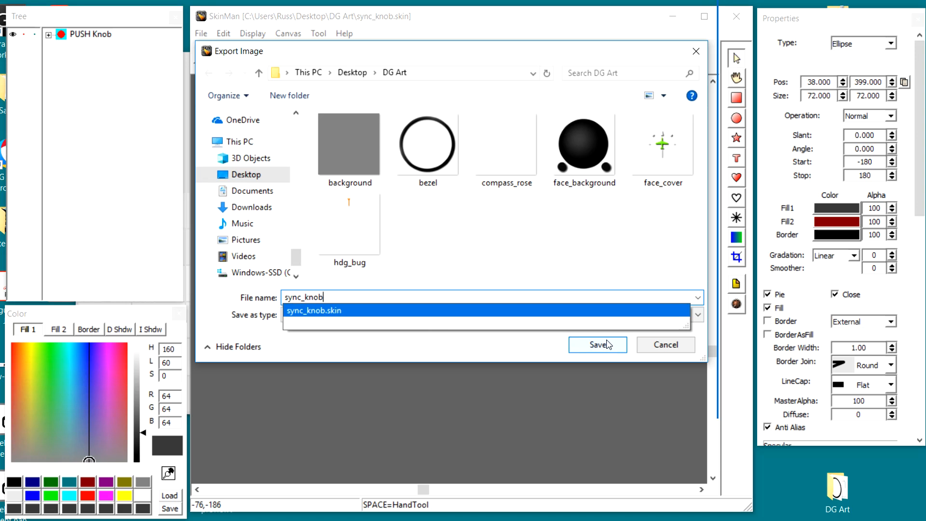
left_click(607, 344)
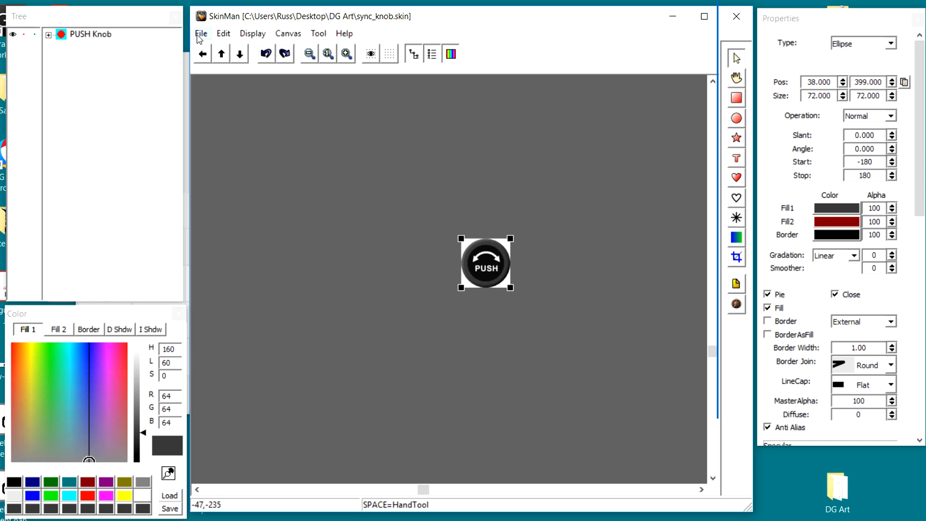
Reopen DG_project.skin and copy its hdg_knob layer into a new document
left_click(200, 36)
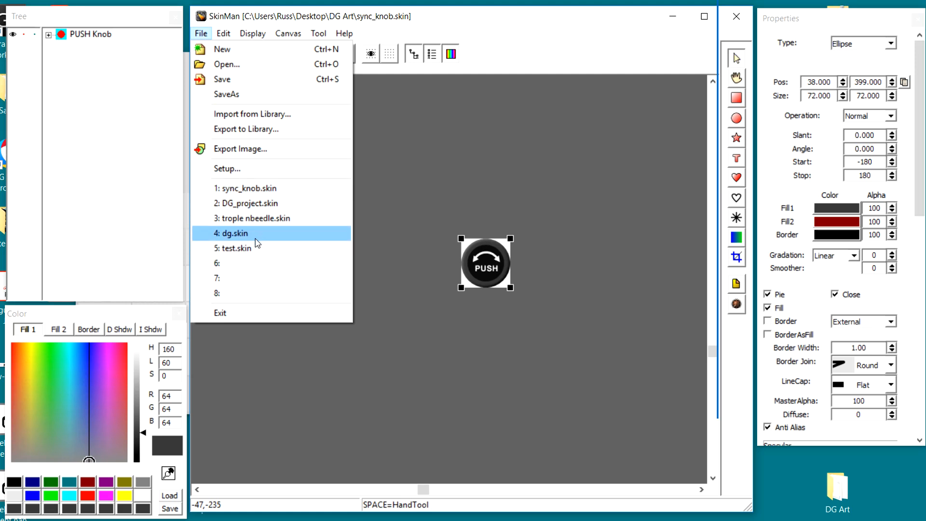
left_click(246, 205)
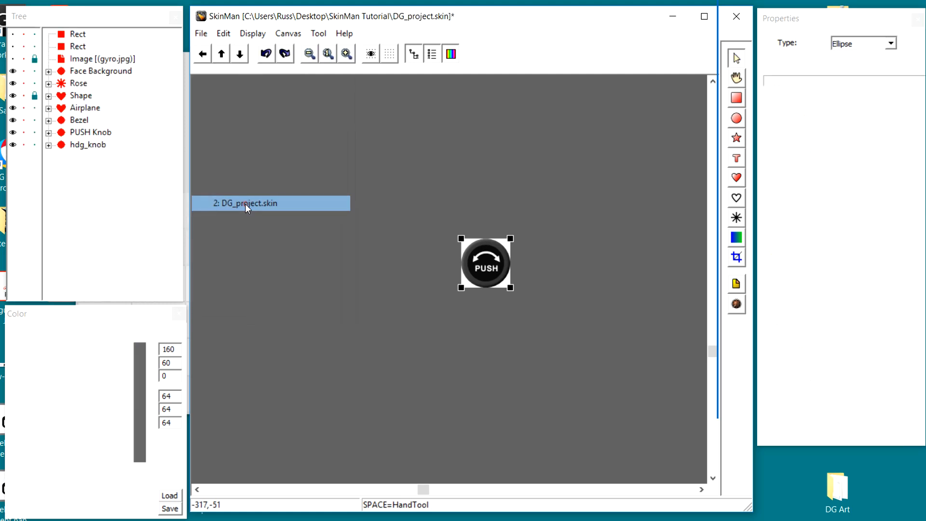
left_click(60, 146)
right_click(61, 149)
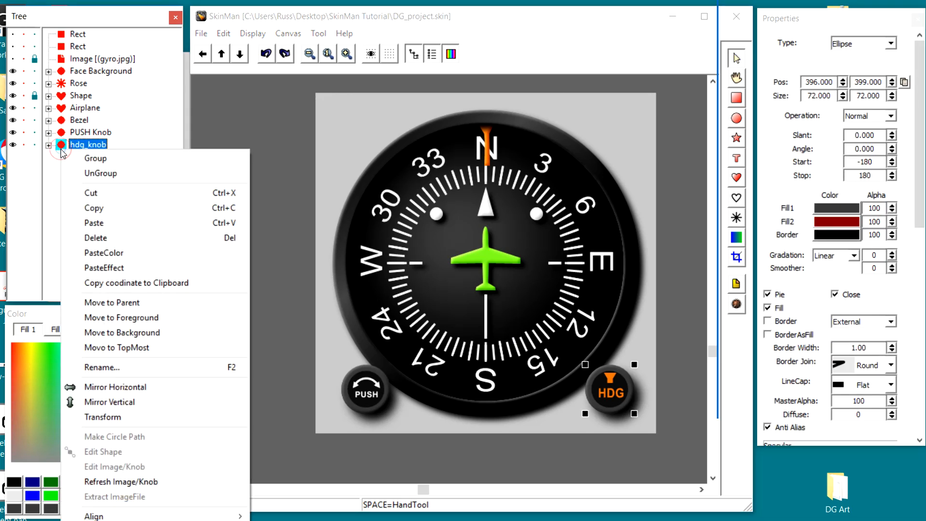
left_click(108, 212)
left_click(202, 34)
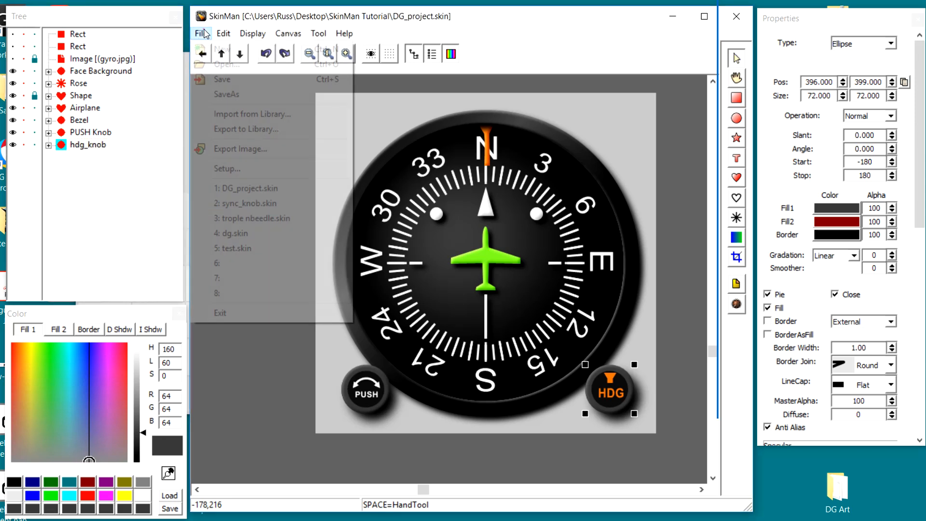
left_click(211, 49)
right_click(351, 178)
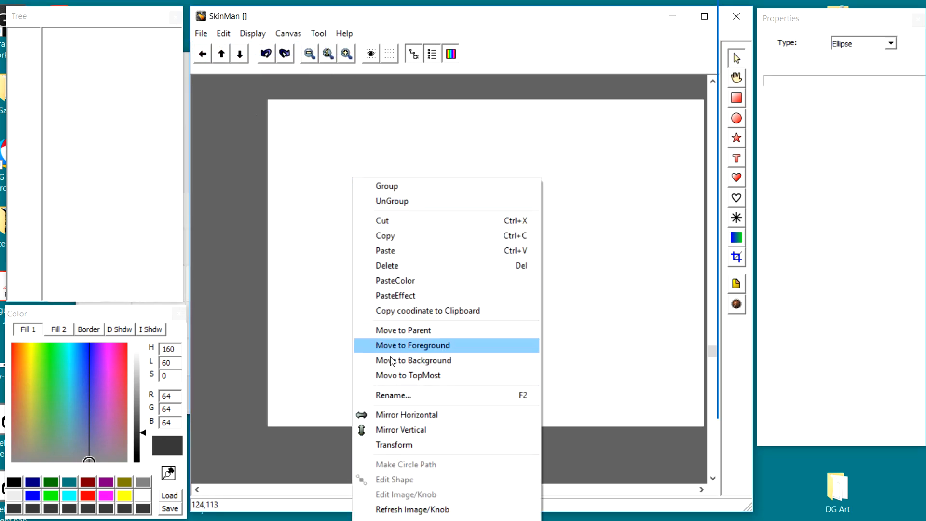
left_click(381, 250)
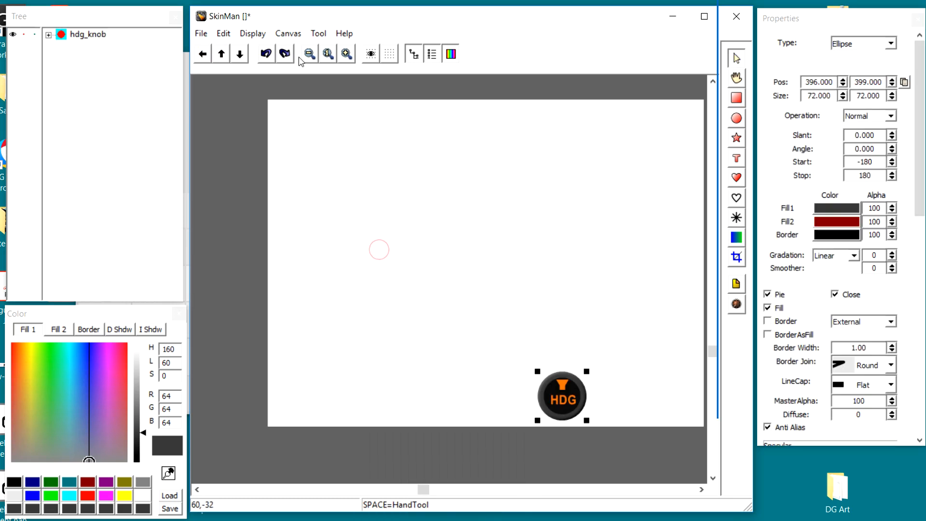
Trim the canvas to the visible heading knob and save the document as hsg_kno in the DG Art folder
left_click(289, 33)
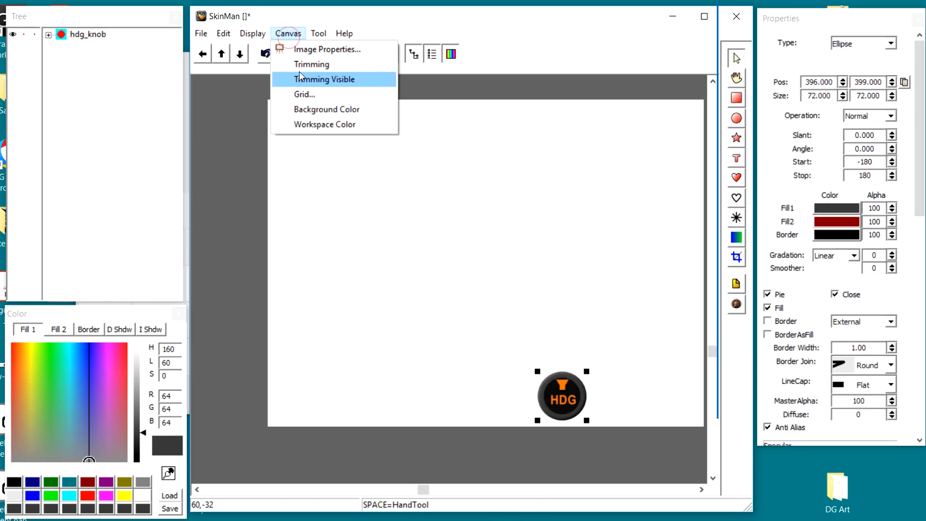
left_click(300, 79)
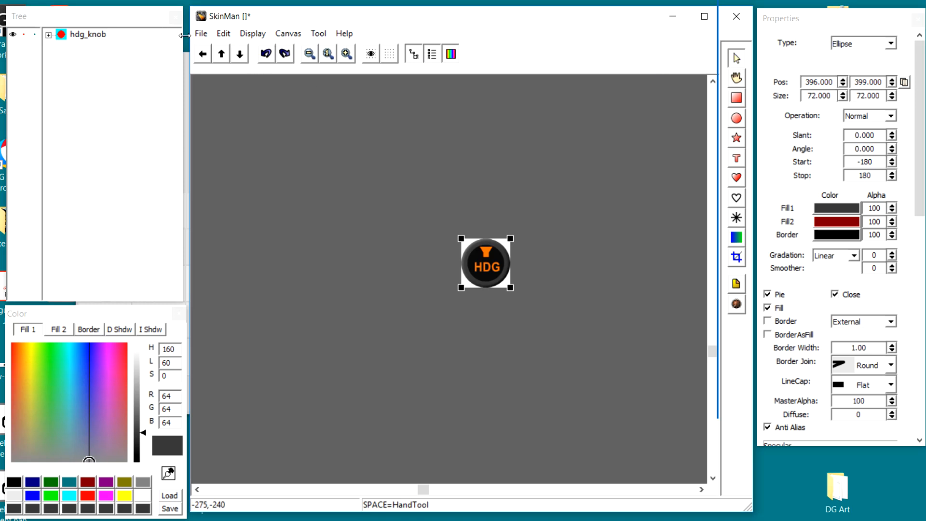
left_click(208, 37)
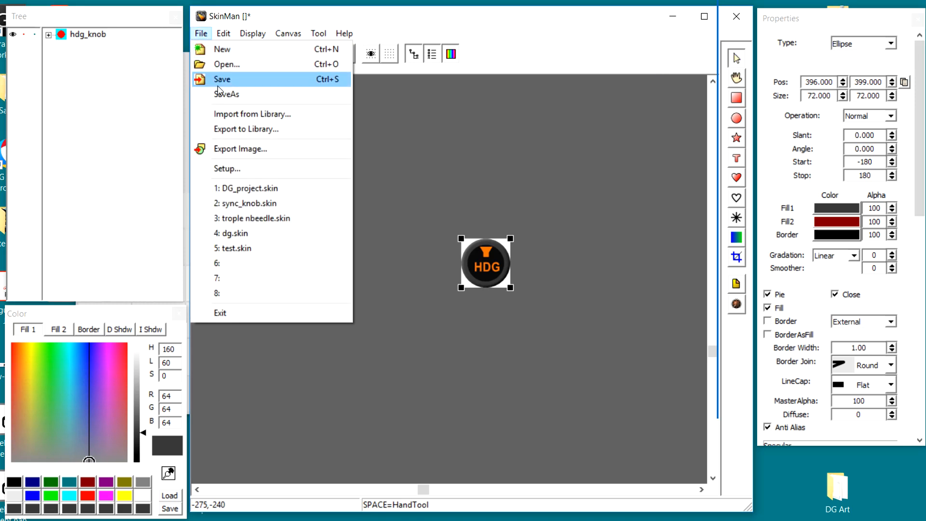
left_click(207, 80)
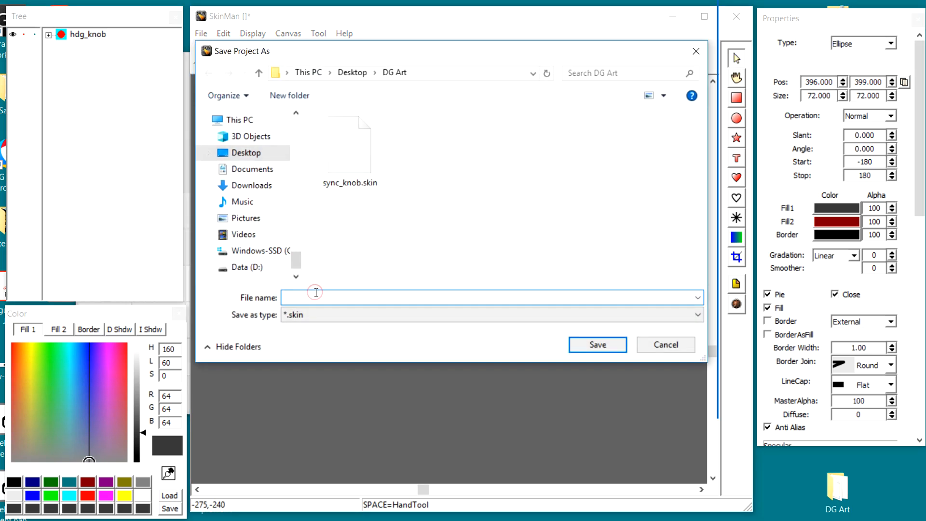
type("hsg_kno")
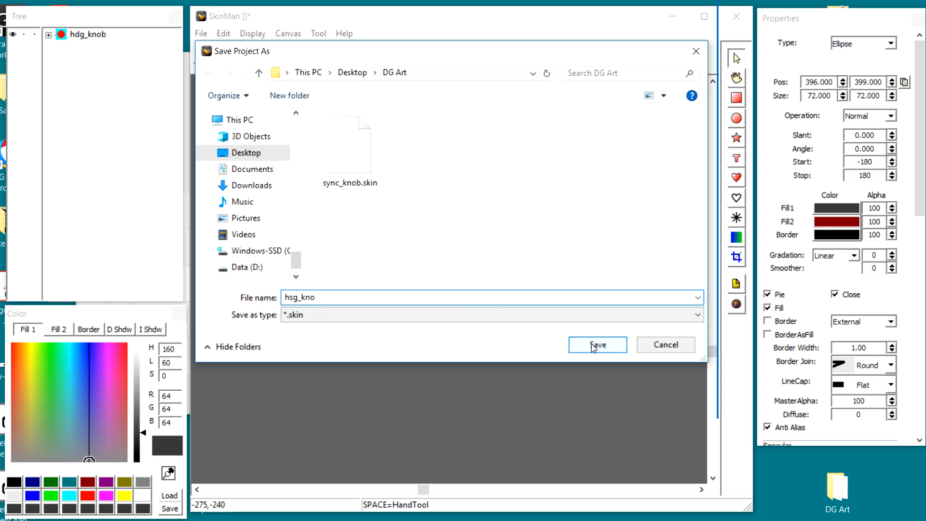
left_click(596, 346)
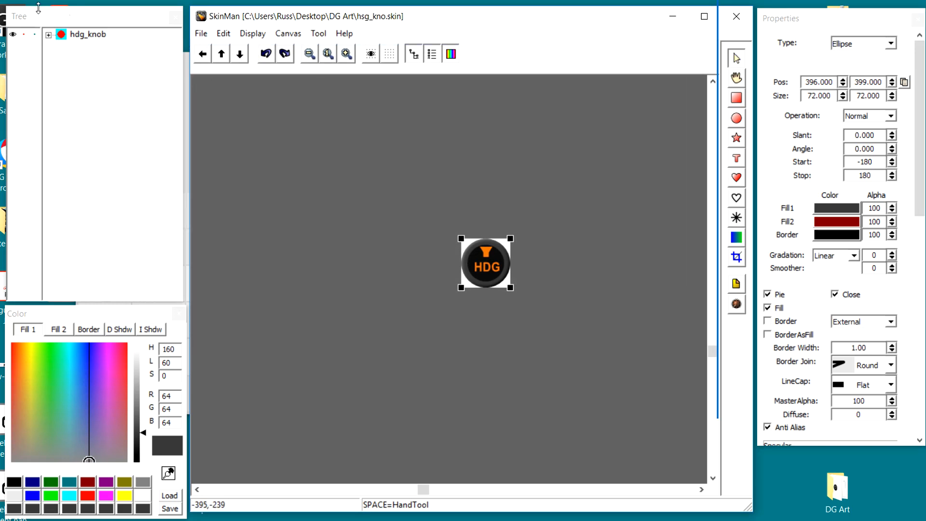
Export the heading knob image as hdg_knob, in PNG with Alpha format, to the DG Art folder
left_click(201, 34)
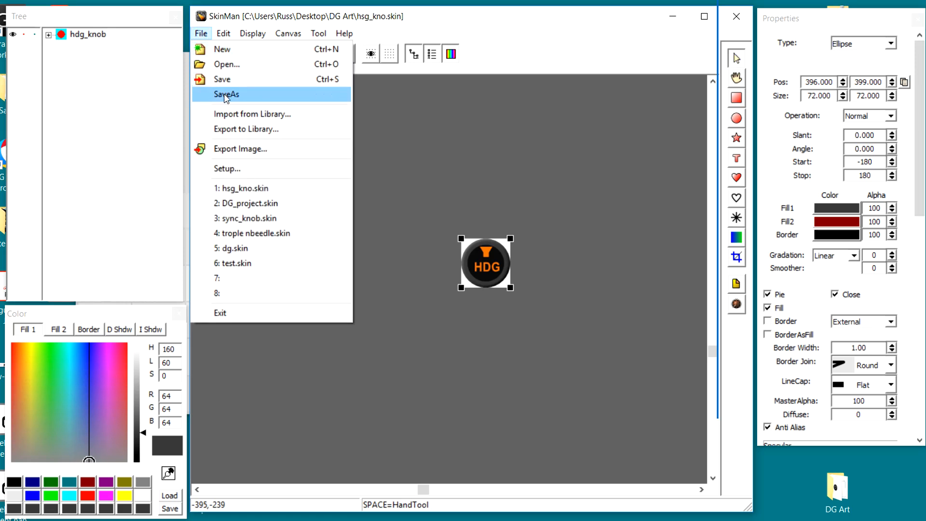
left_click(240, 149)
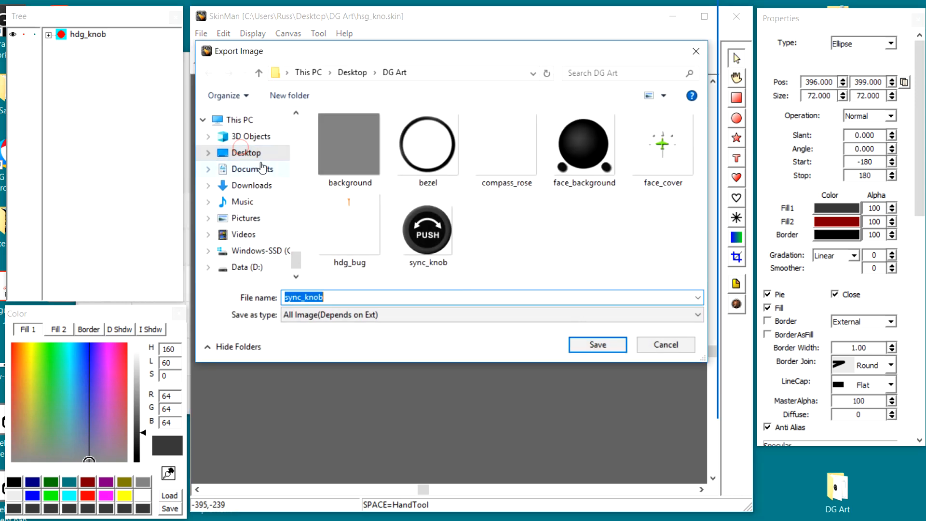
left_click(391, 316)
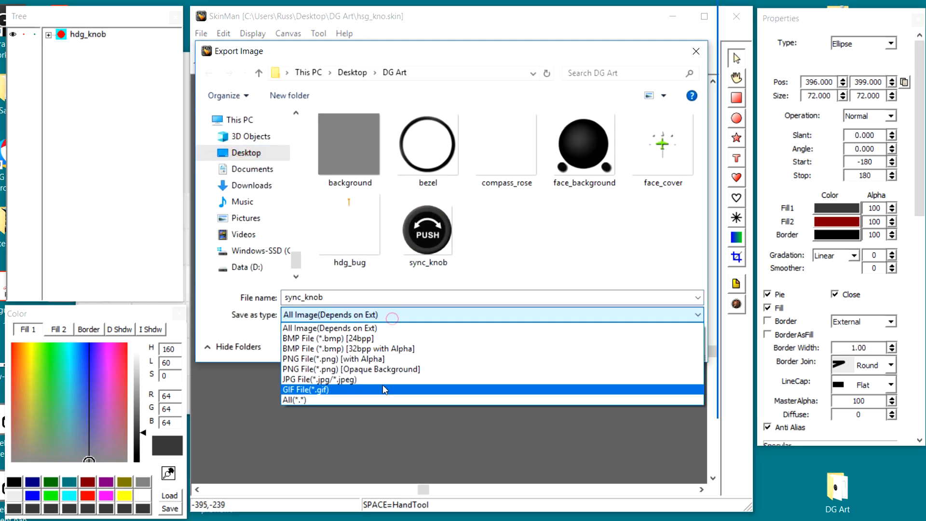
left_click(386, 361)
left_click(326, 296)
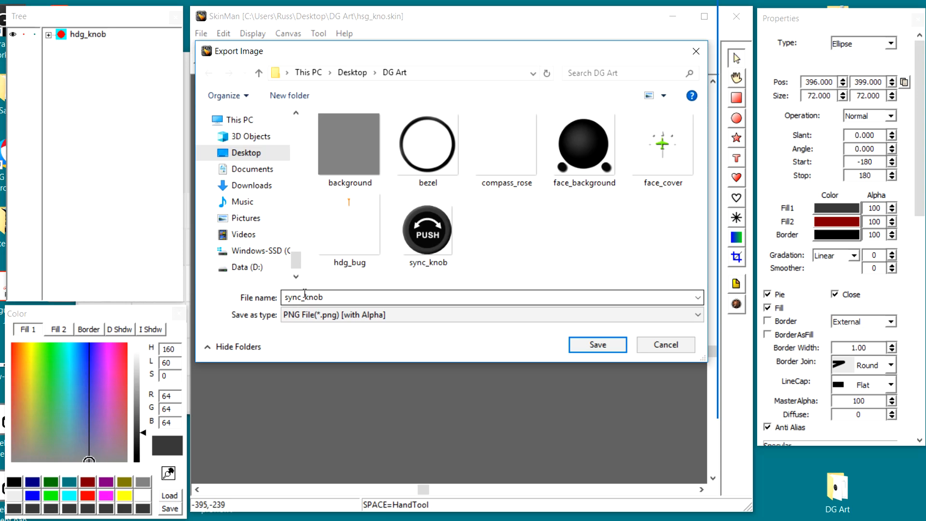
double_click(303, 294)
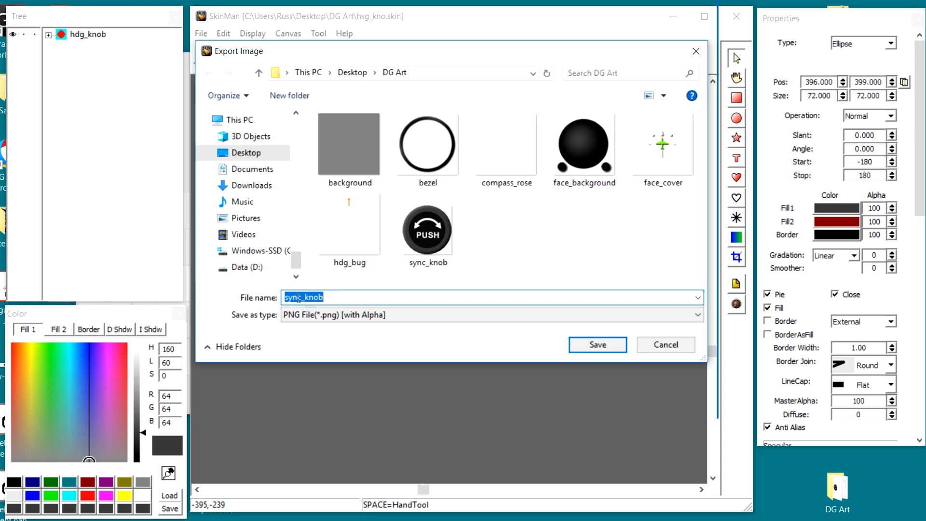
left_click(298, 297)
left_click_drag(299, 297, 234, 295)
type("hdg")
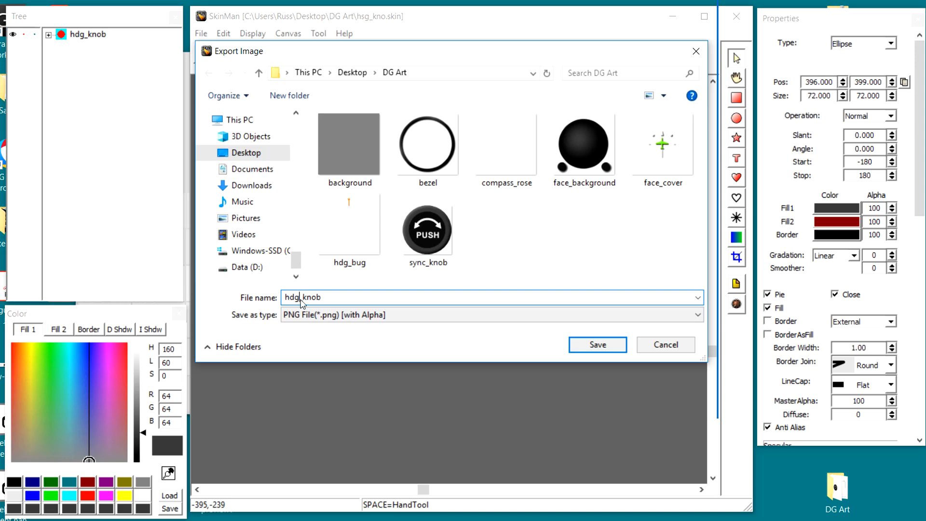
left_click(586, 350)
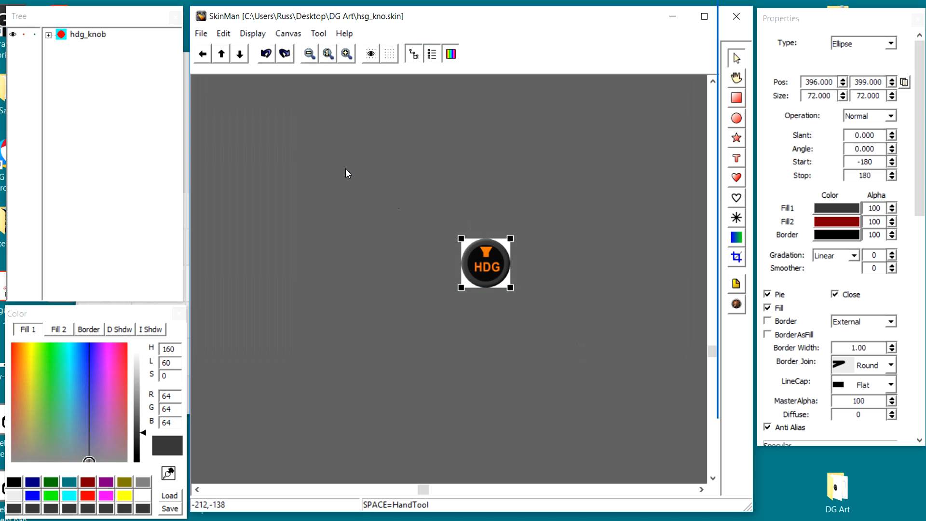
left_click(201, 34)
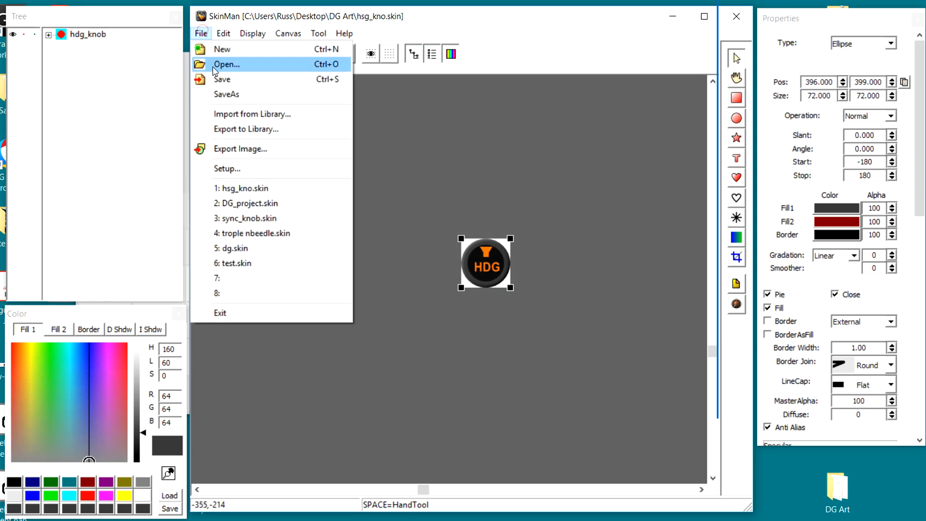
left_click(230, 95)
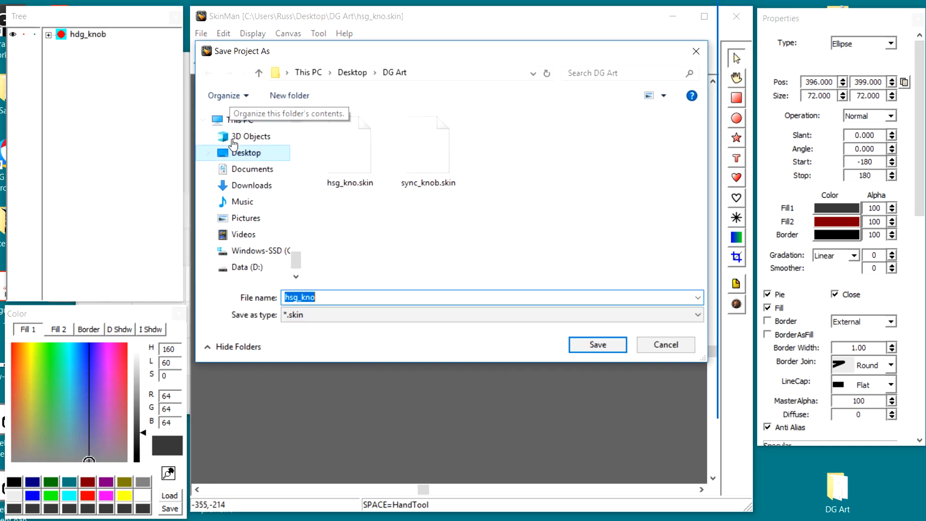
left_click(666, 345)
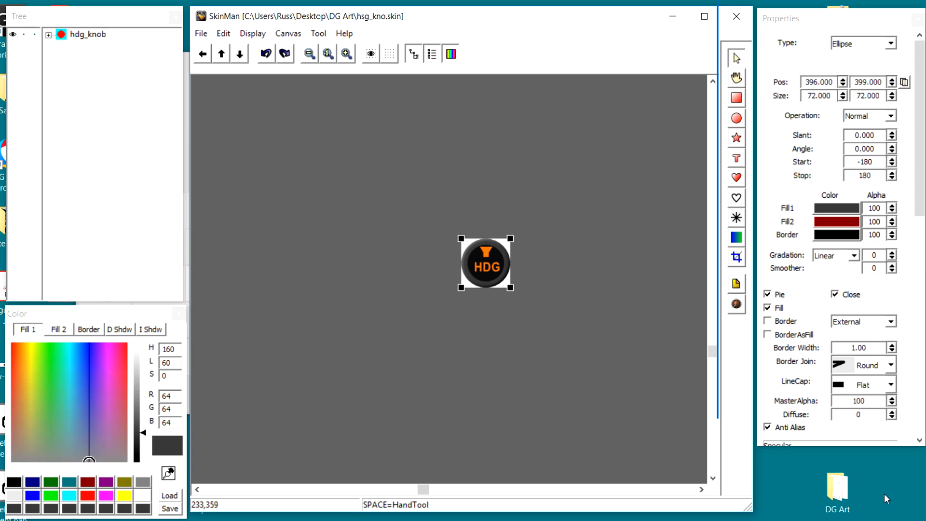
Open the DG Art folder from the desktop to check the exported image files
left_click(842, 491)
double_click(841, 491)
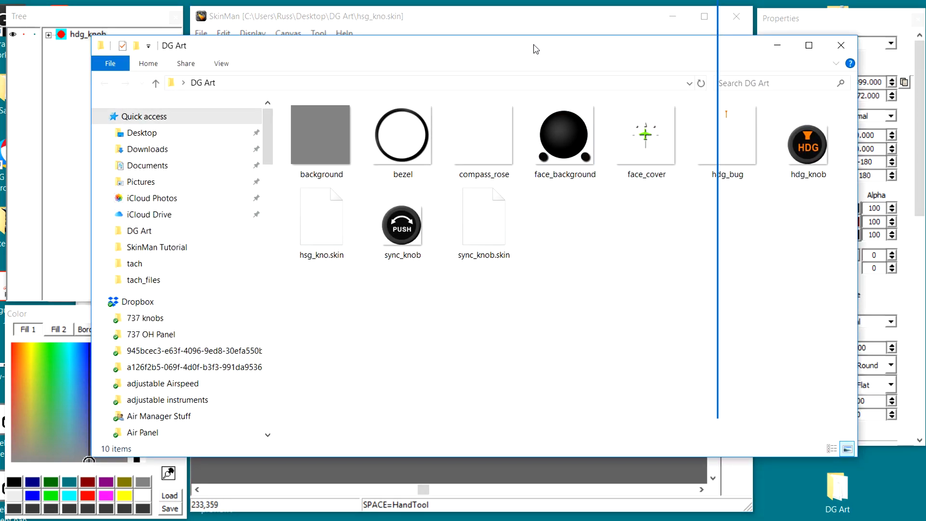
left_click_drag(534, 44, 493, 50)
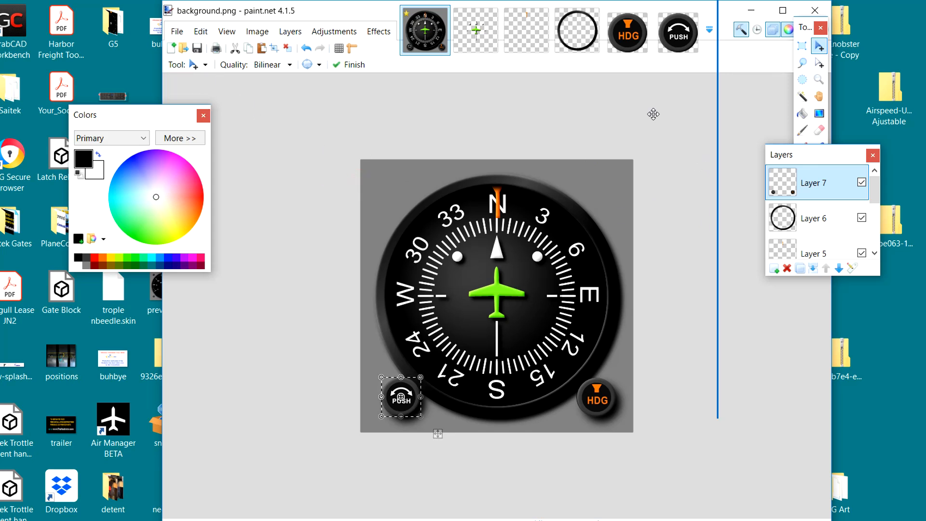
In paint.net, finish moving the PUSH knob on the assembled gyro face and clear its selection with the Rectangle Select tool
left_click(812, 47)
left_click(628, 124)
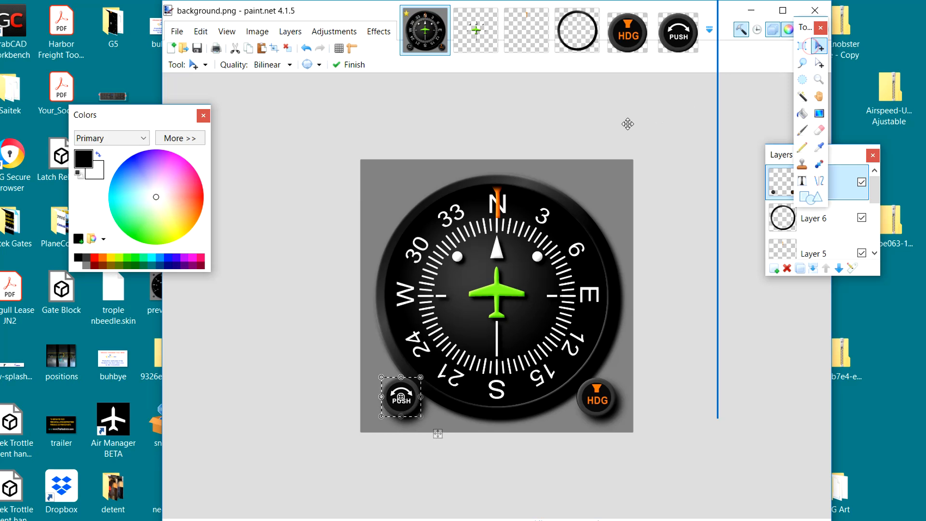
left_click(802, 46)
left_click(457, 147)
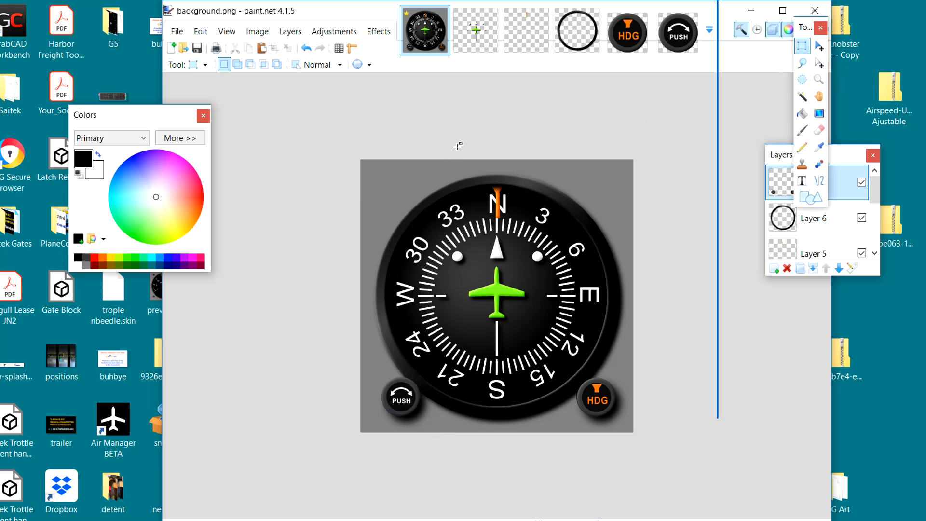